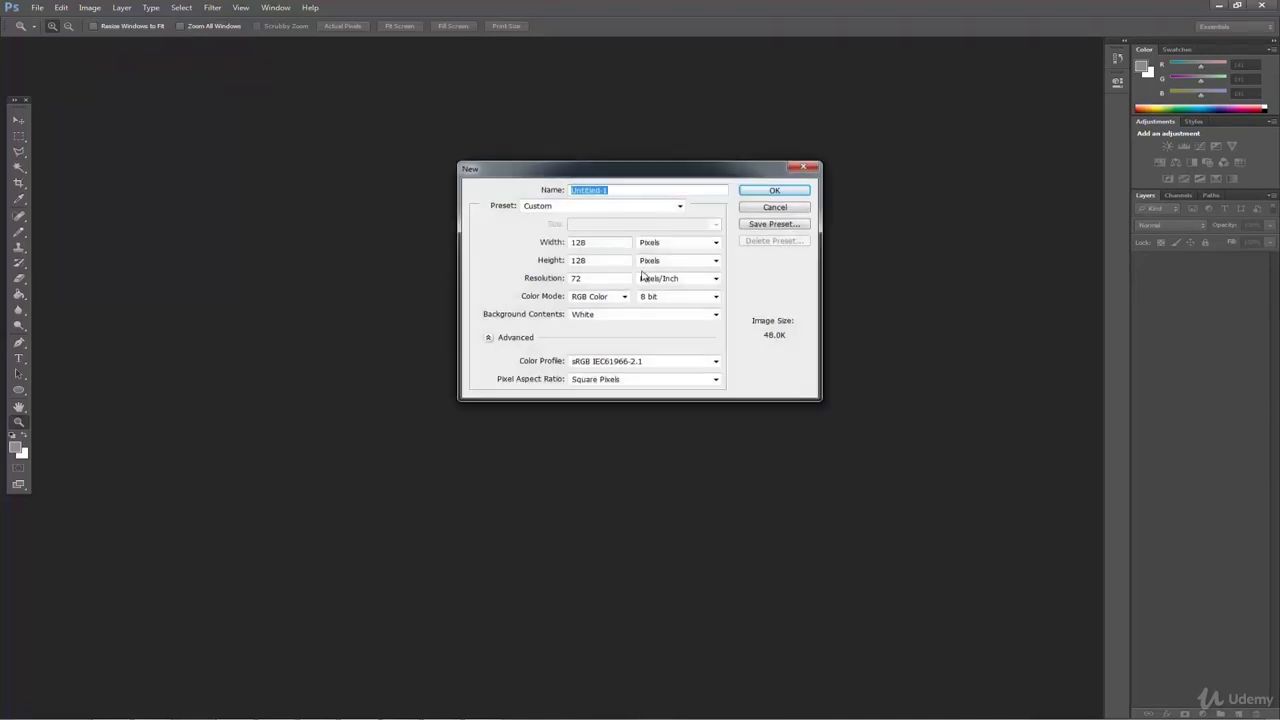
Create a new 128 by 128 pixel RGB document at 72 pixels per inch with a white background
key(Tab)
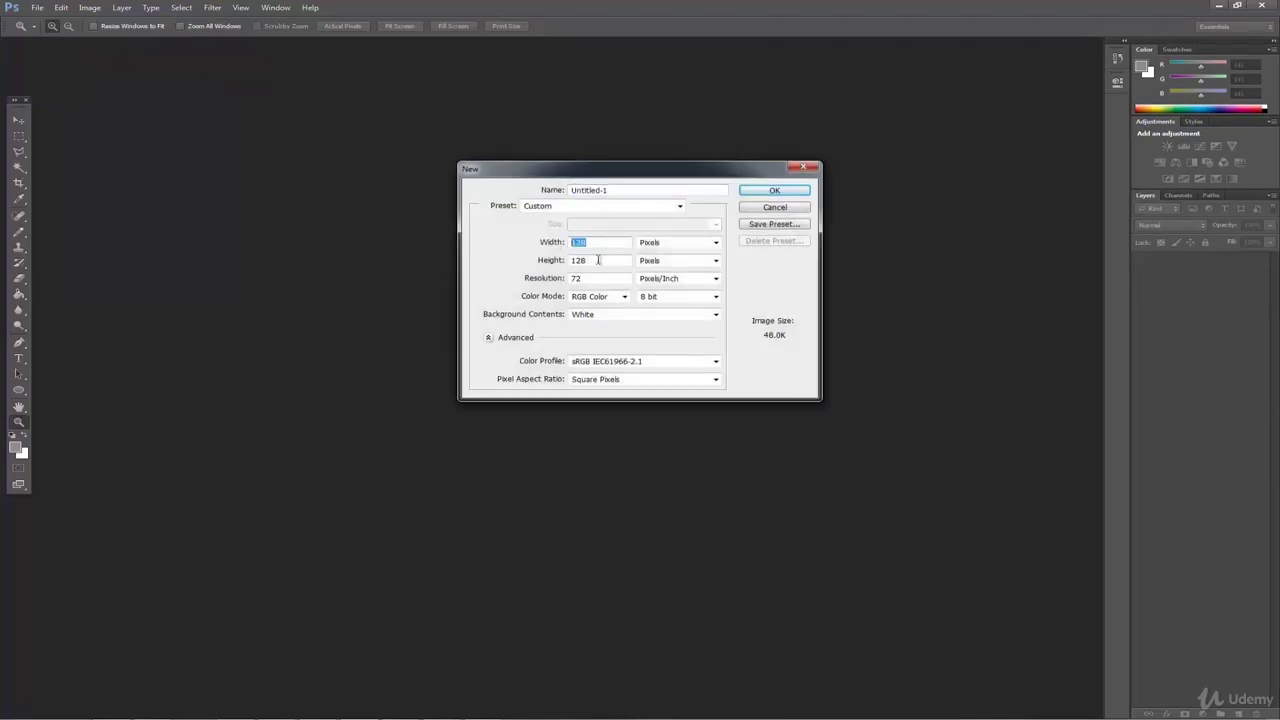
key(Tab)
key(Tab)
click(765, 192)
click(563, 382)
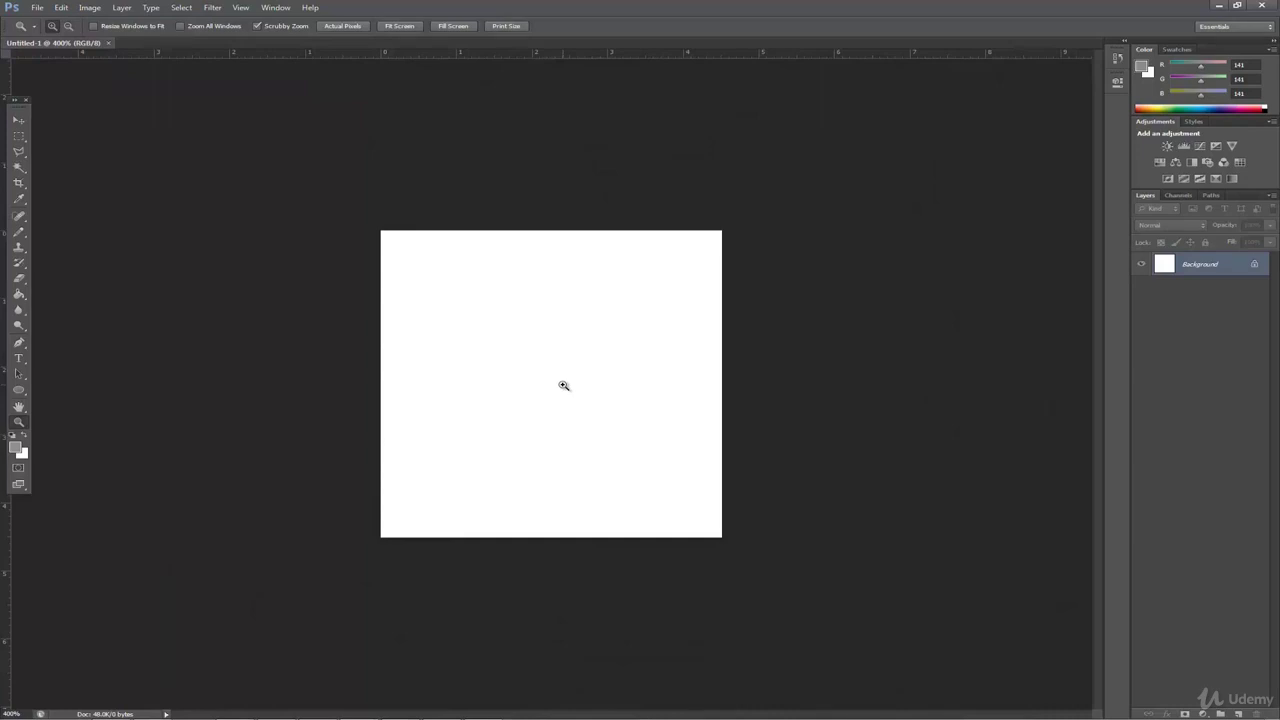
Choose the Pencil tool with a 1 px tip for drawing single pixels
click(18, 231)
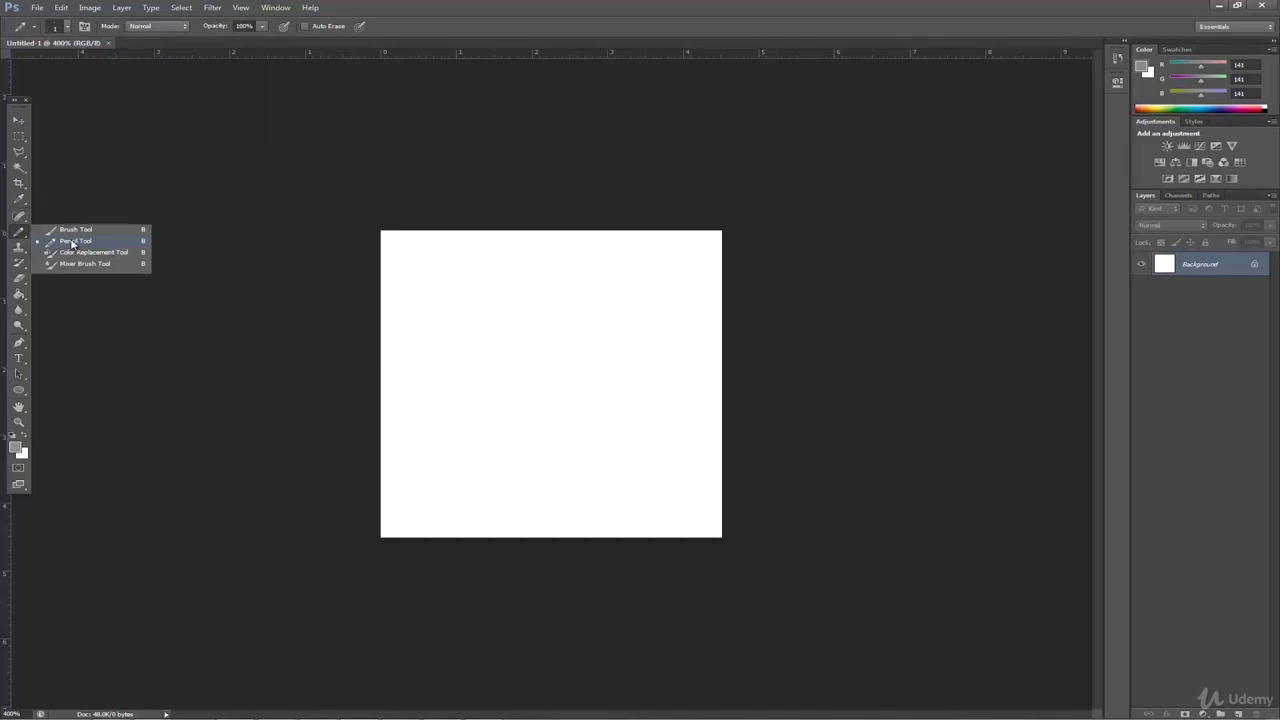
click(72, 242)
click(67, 26)
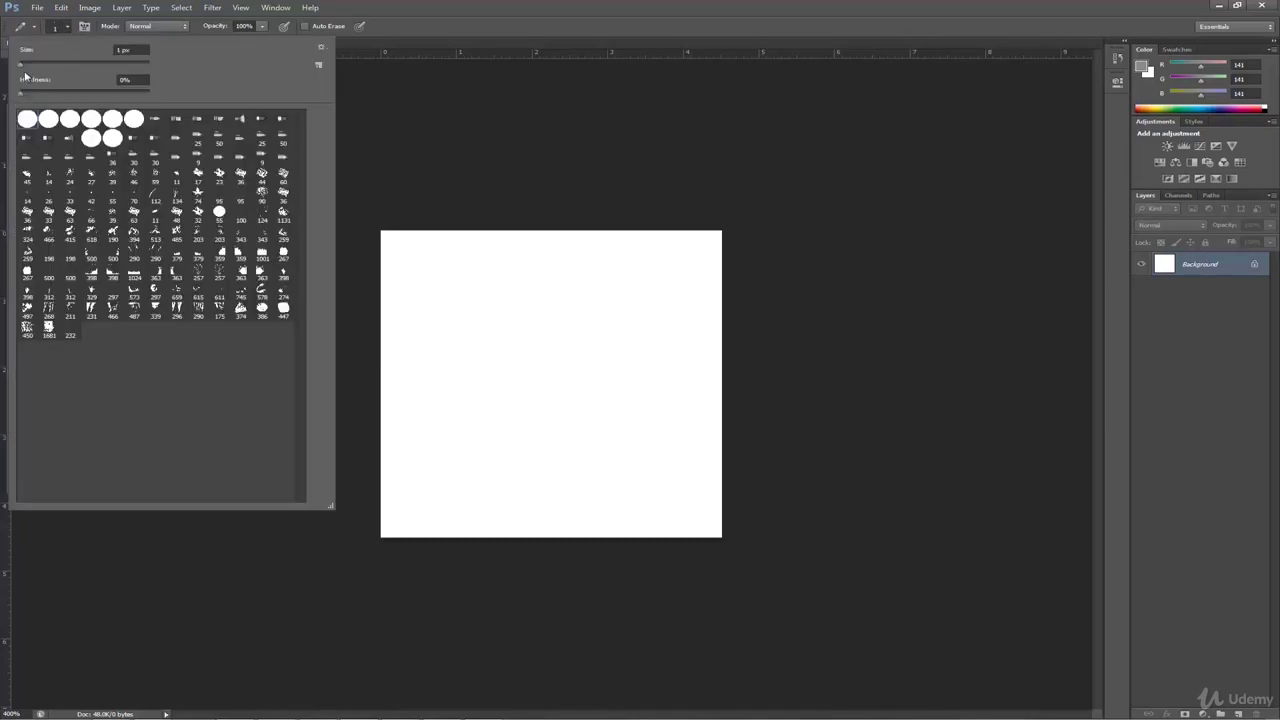
click(414, 258)
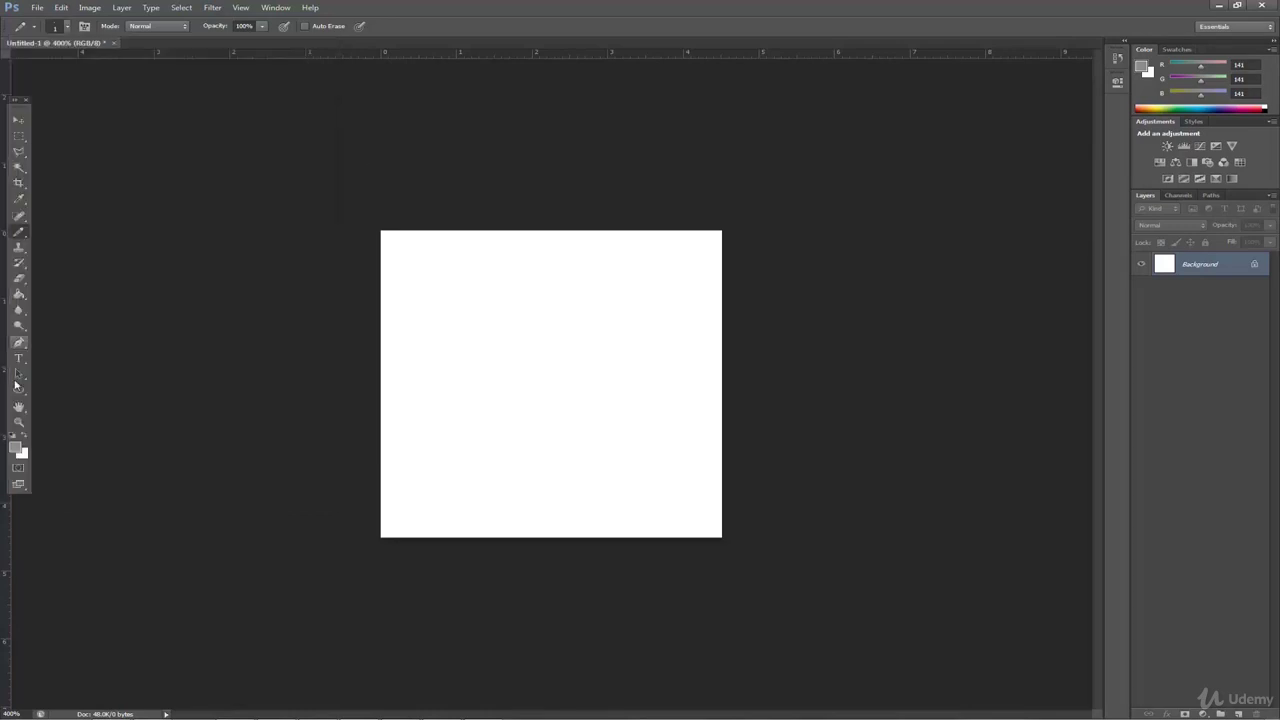
Set the Eraser tool to Pencil mode at 100% opacity
scroll(414, 258, up, 1)
right_click(19, 282)
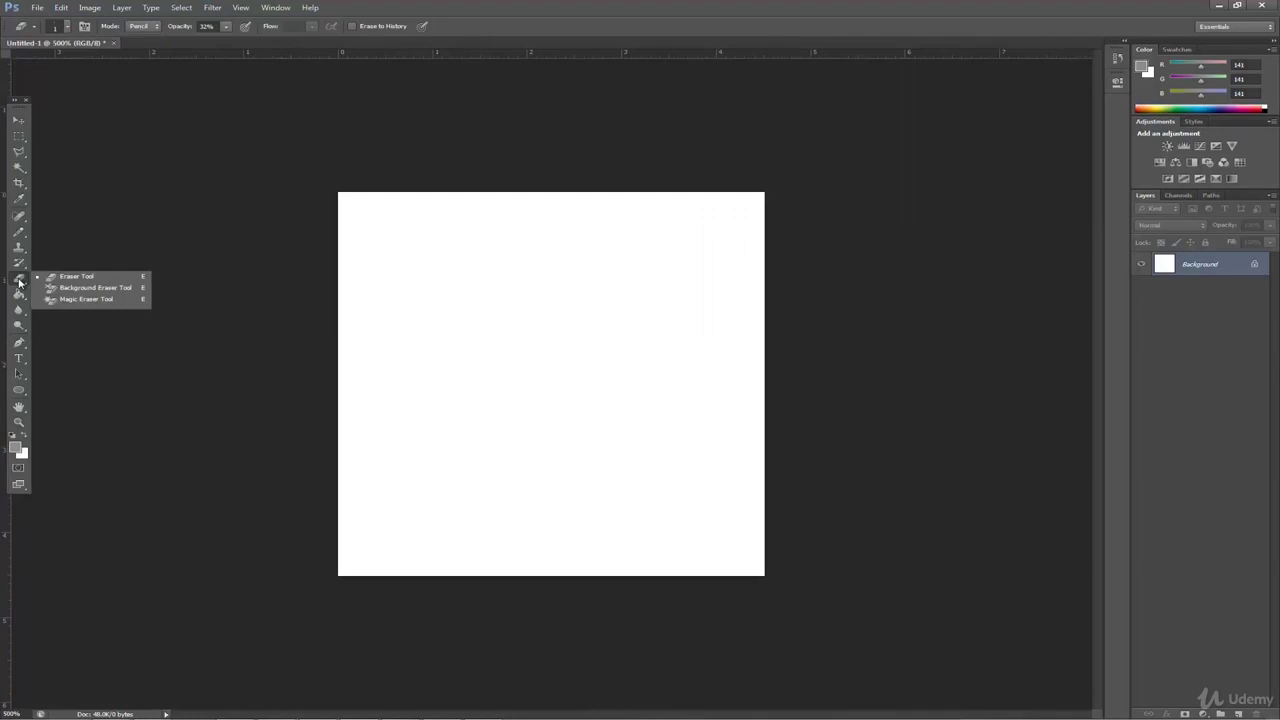
click(19, 282)
click(227, 27)
drag(228, 42, 273, 42)
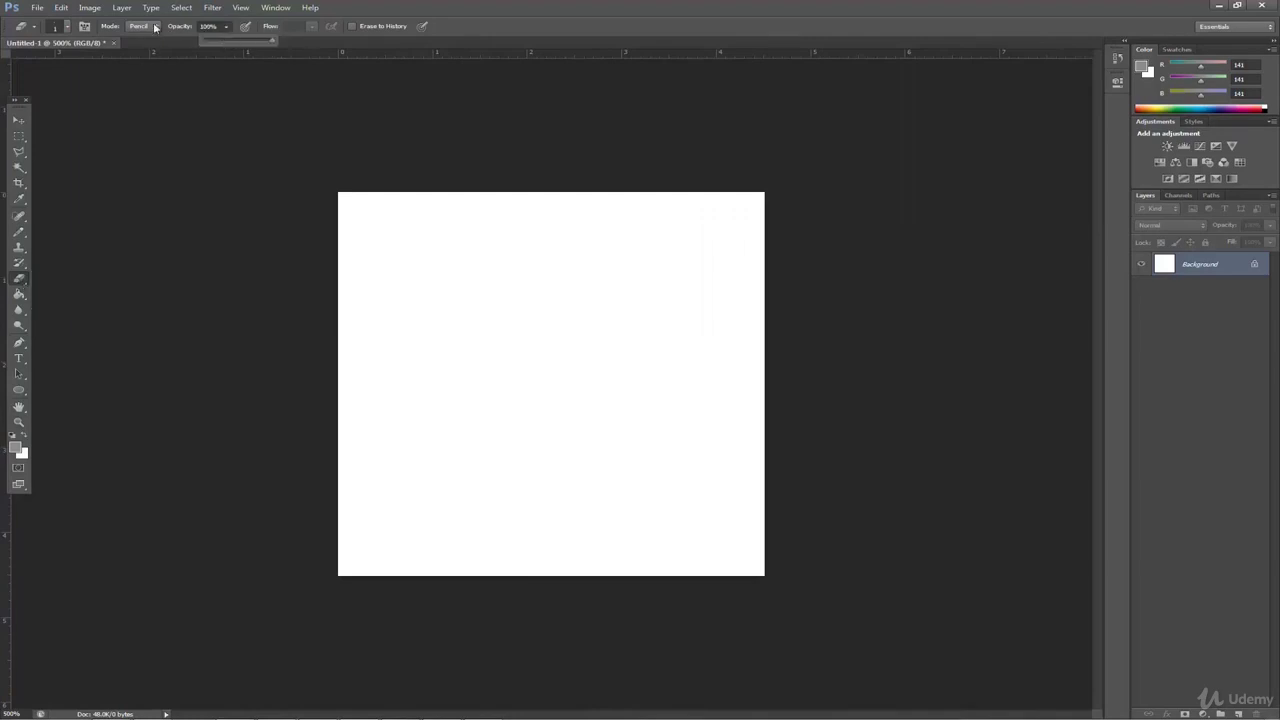
click(155, 27)
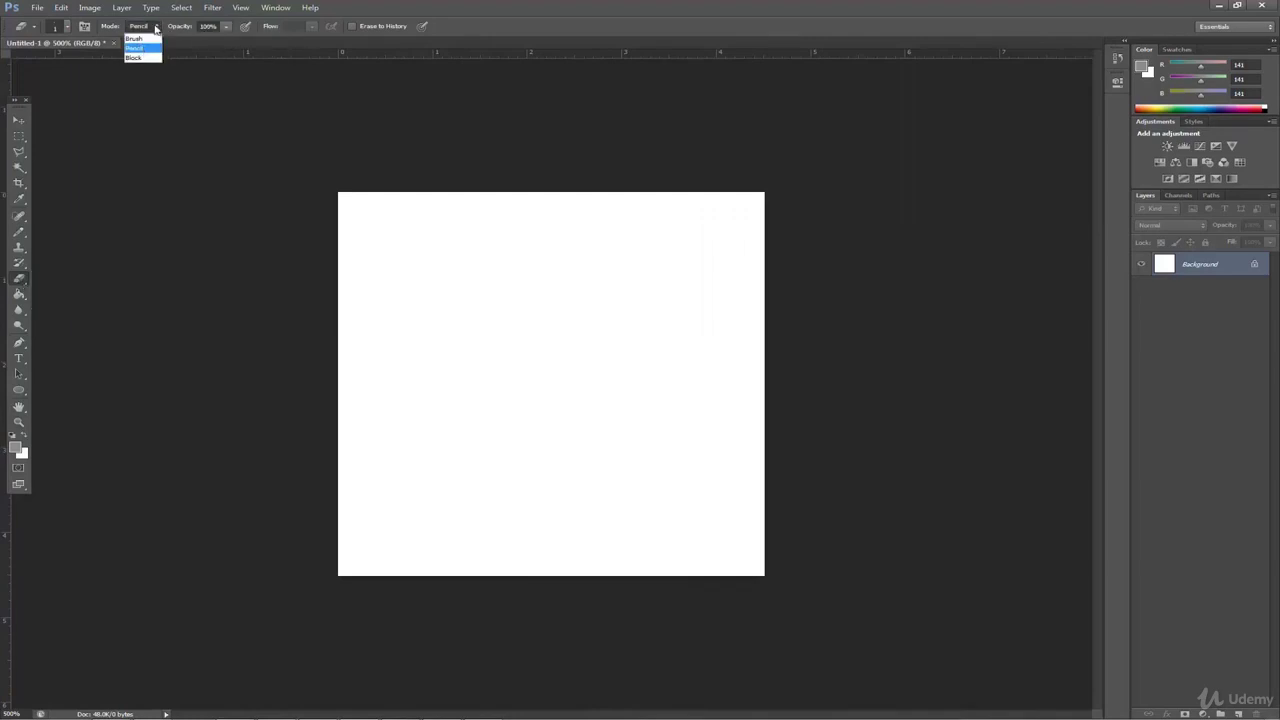
click(141, 49)
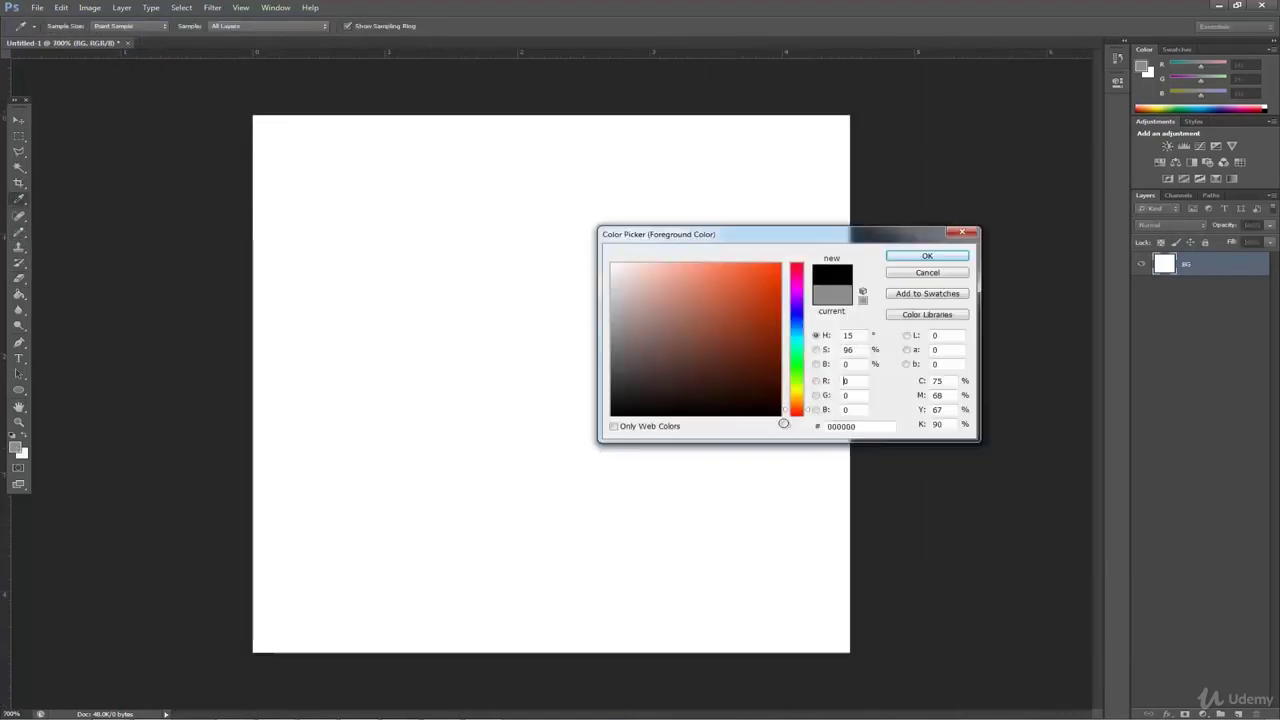
Set the foreground colour to black (000000), test the pencil with a scribble on the canvas and undo the scribble
click(927, 256)
drag(446, 268, 448, 394)
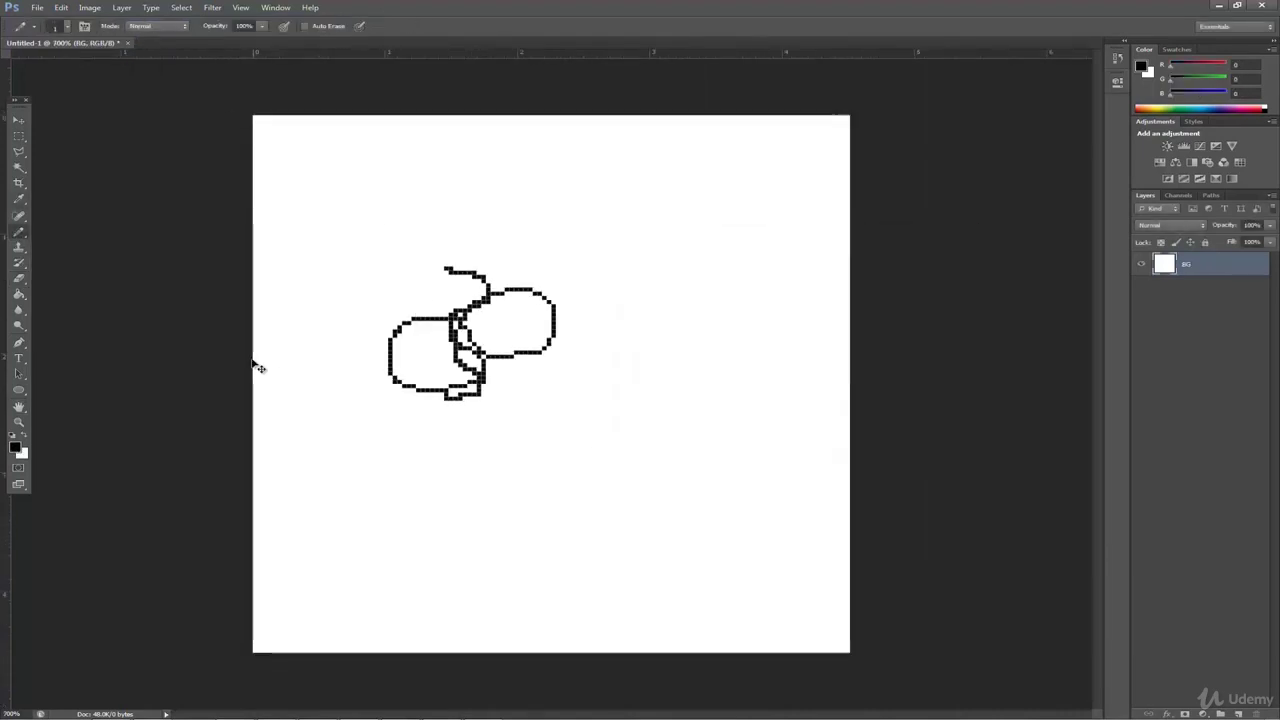
key(ctrl+z)
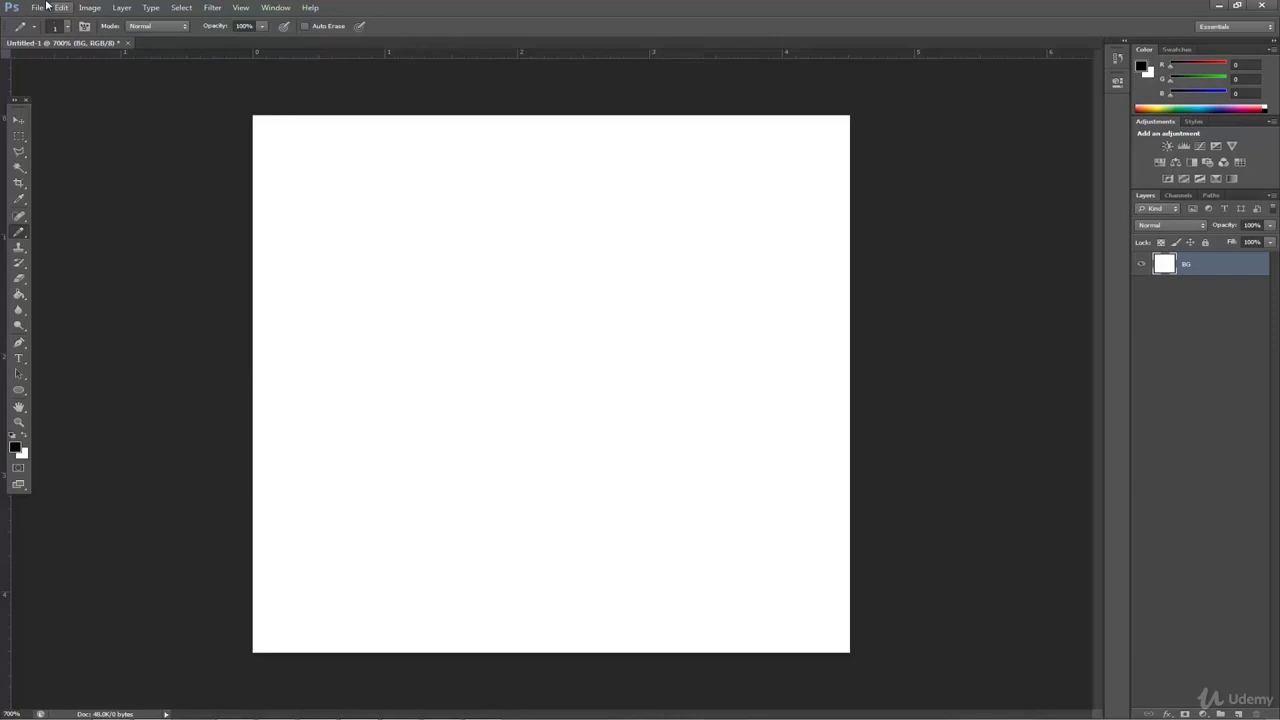
Show the grid over the canvas
click(60, 7)
mouse_move(240, 8)
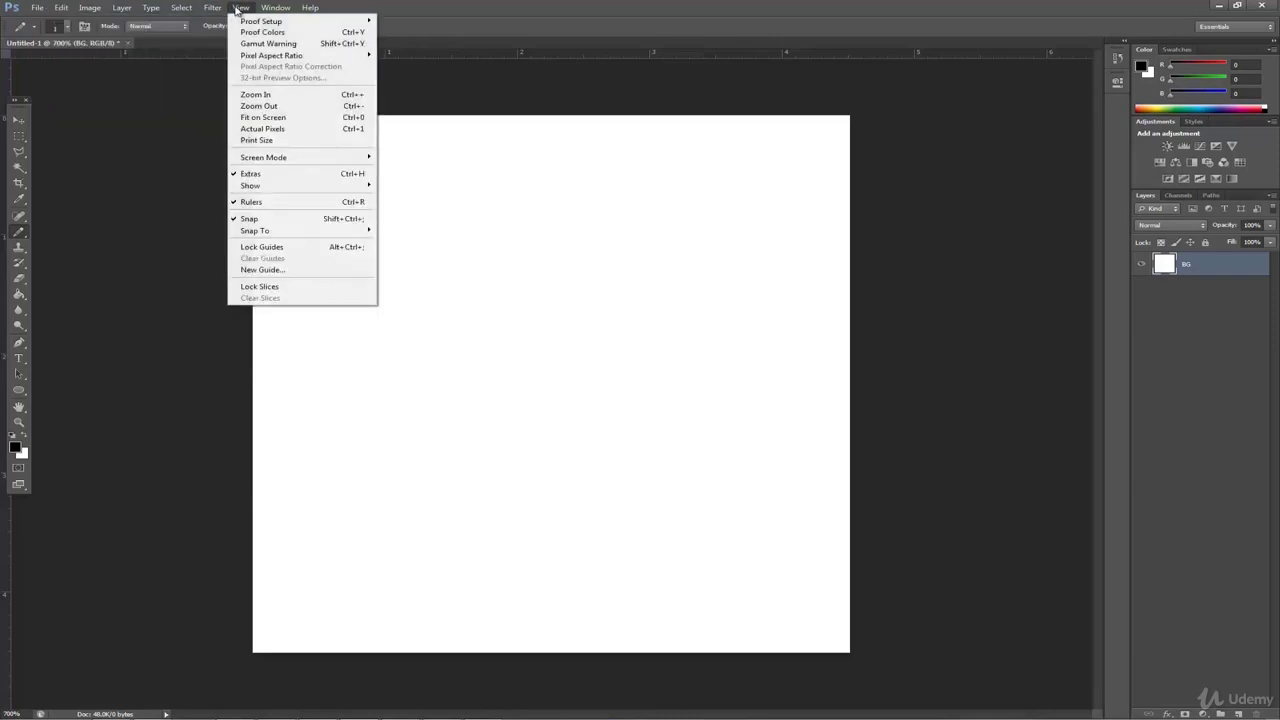
mouse_move(250, 185)
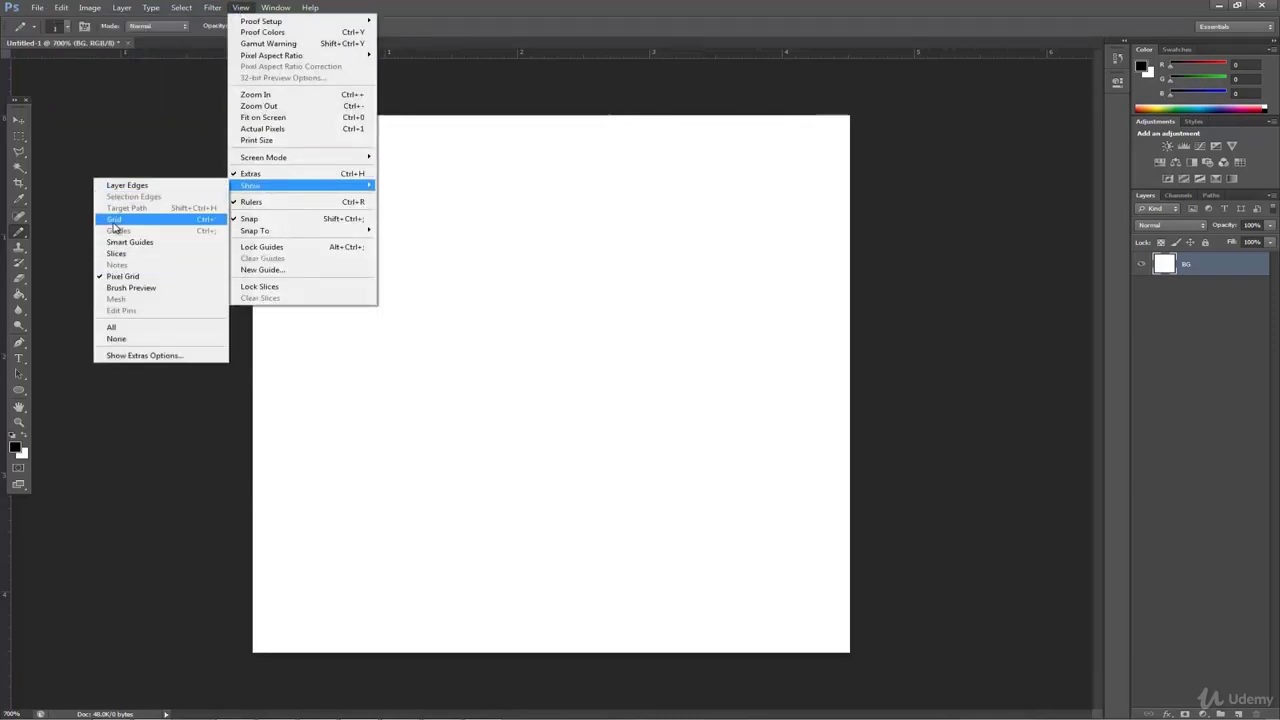
click(114, 220)
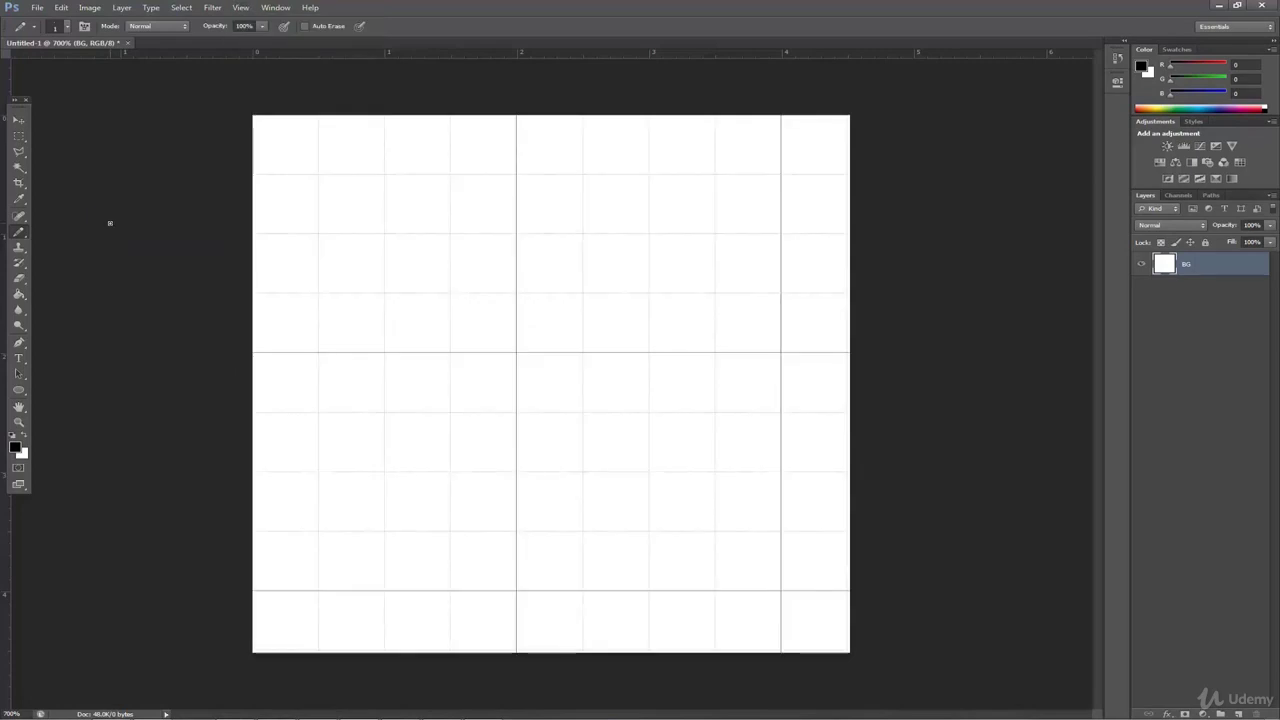
Configure the grid in the preferences with a gridline every 1 pixel and 1 subdivision
click(37, 8)
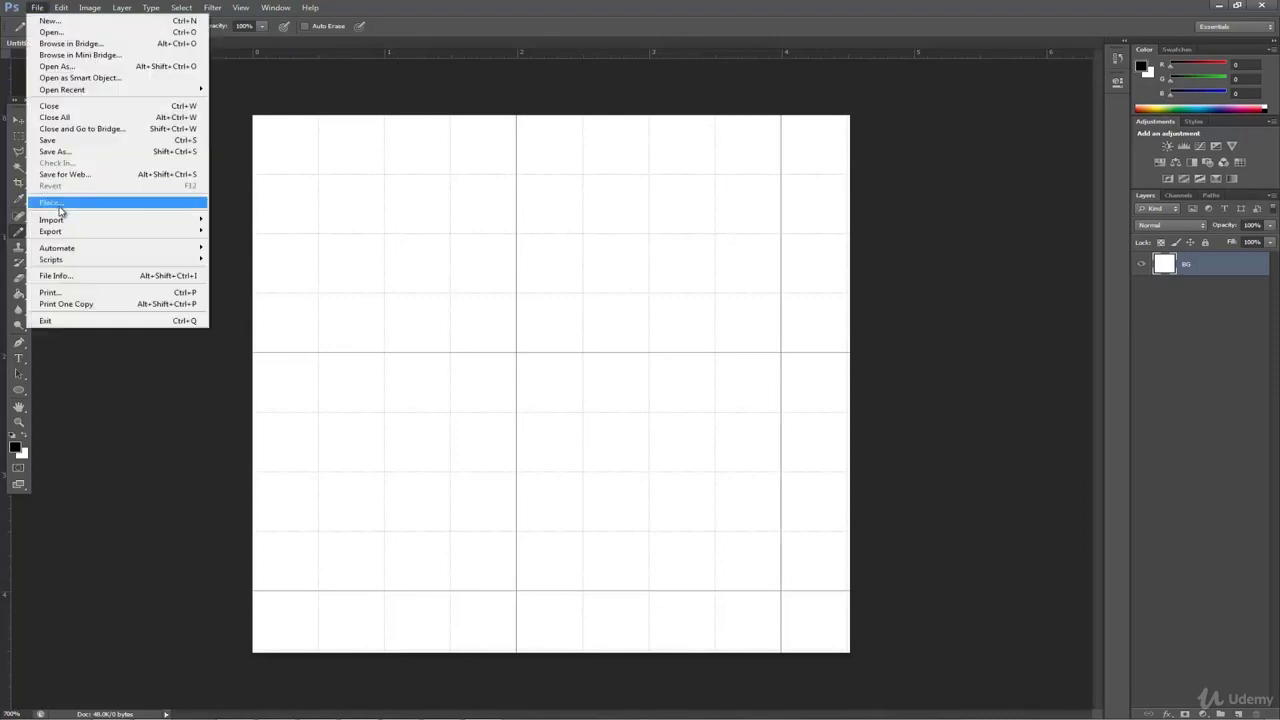
mouse_move(61, 8)
mouse_move(150, 440)
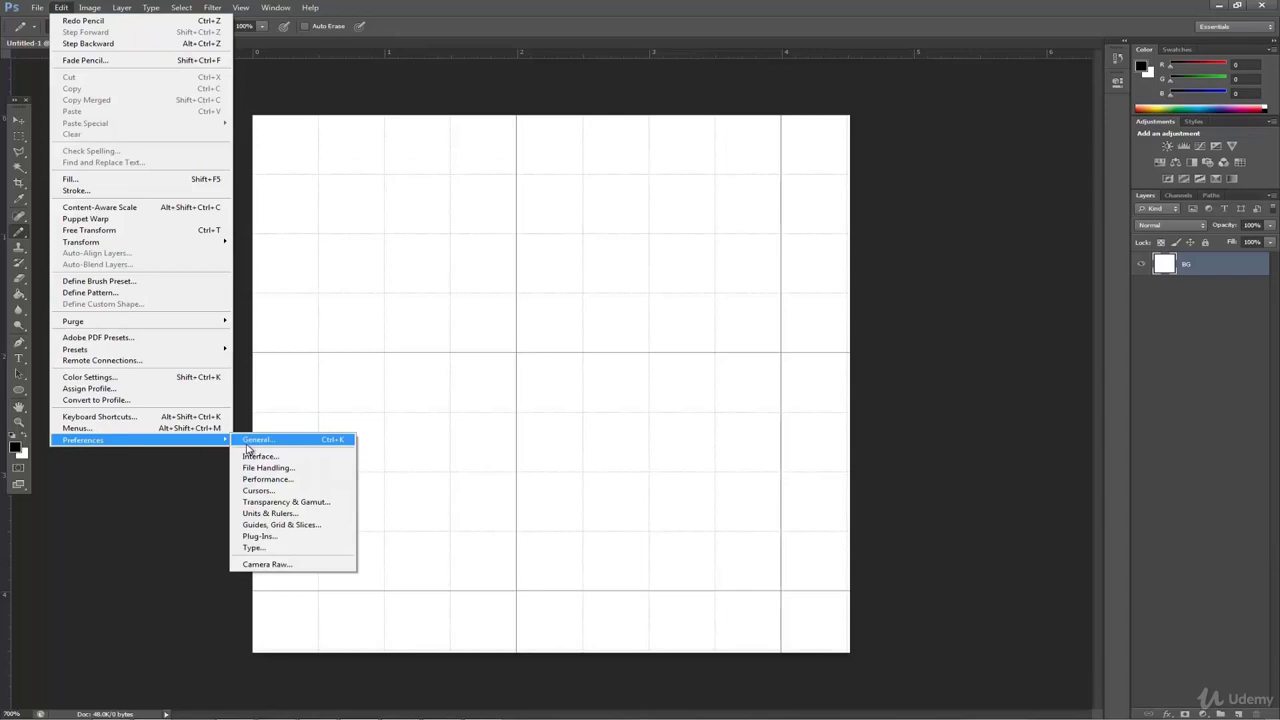
click(252, 441)
click(385, 224)
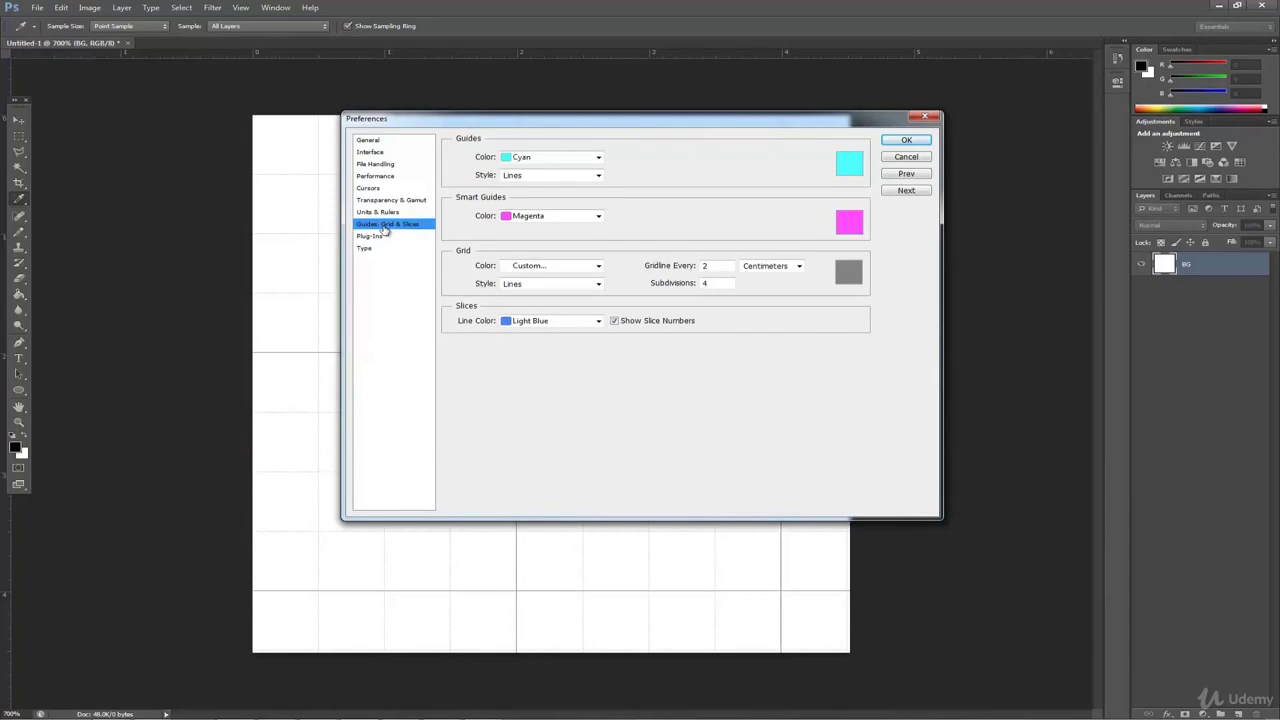
click(797, 268)
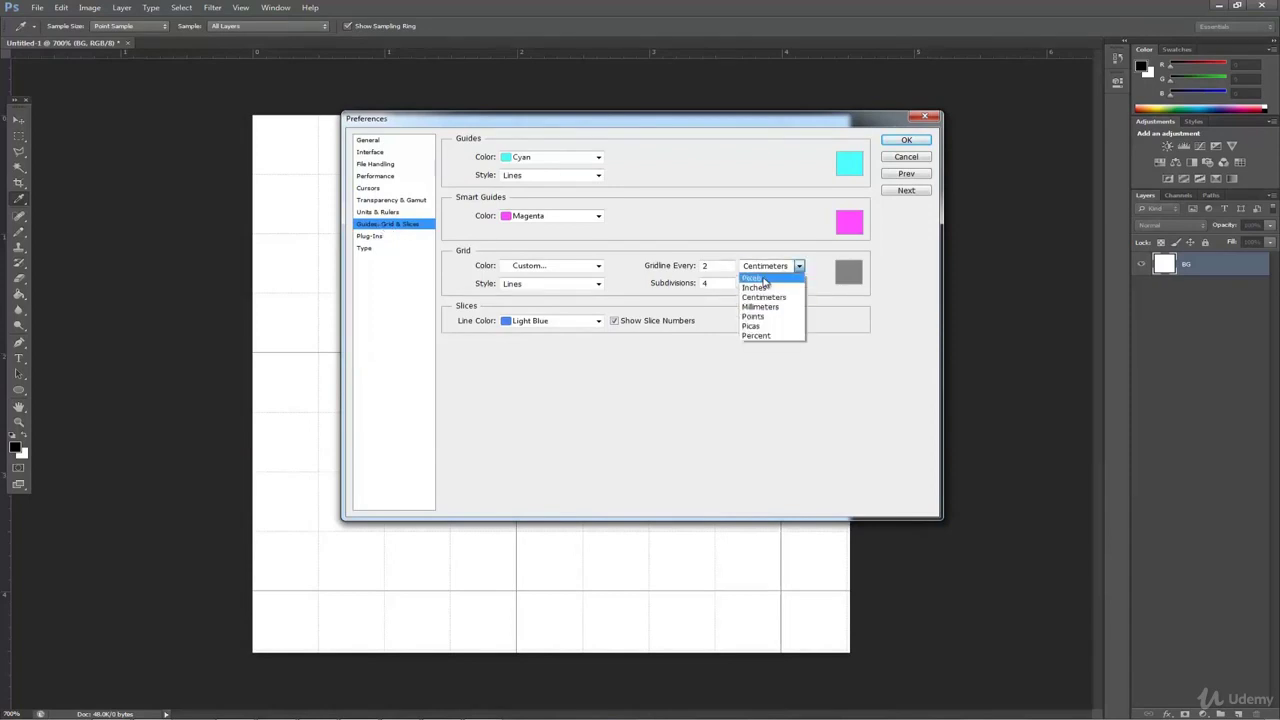
click(763, 279)
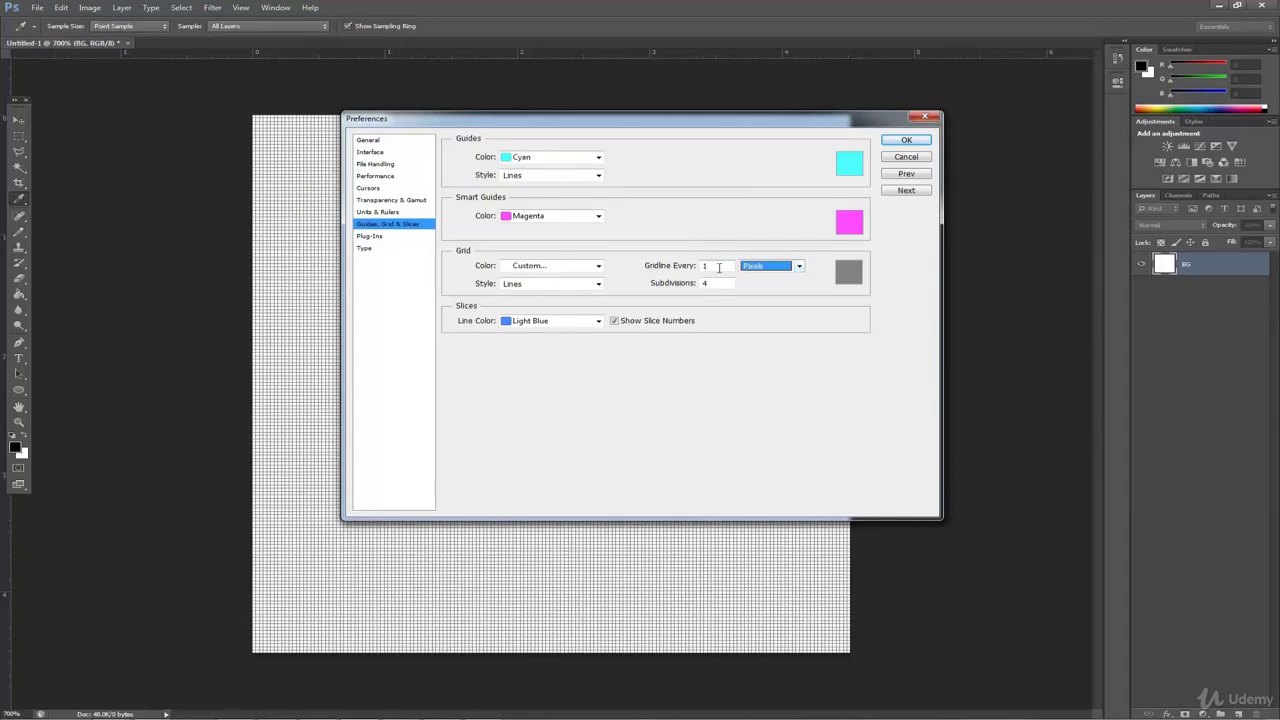
double_click(705, 283)
text(1)
click(895, 141)
Try out freehand pencil strokes on the pixel grid
key(z)
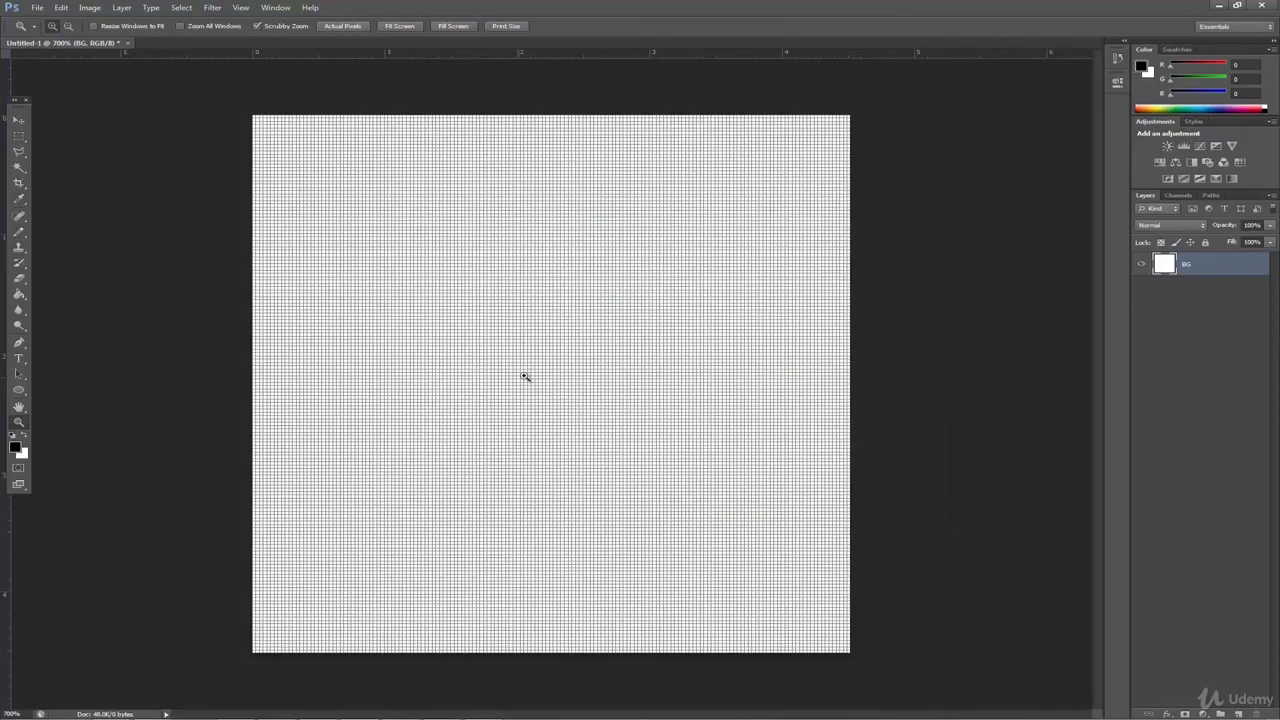
click(525, 377)
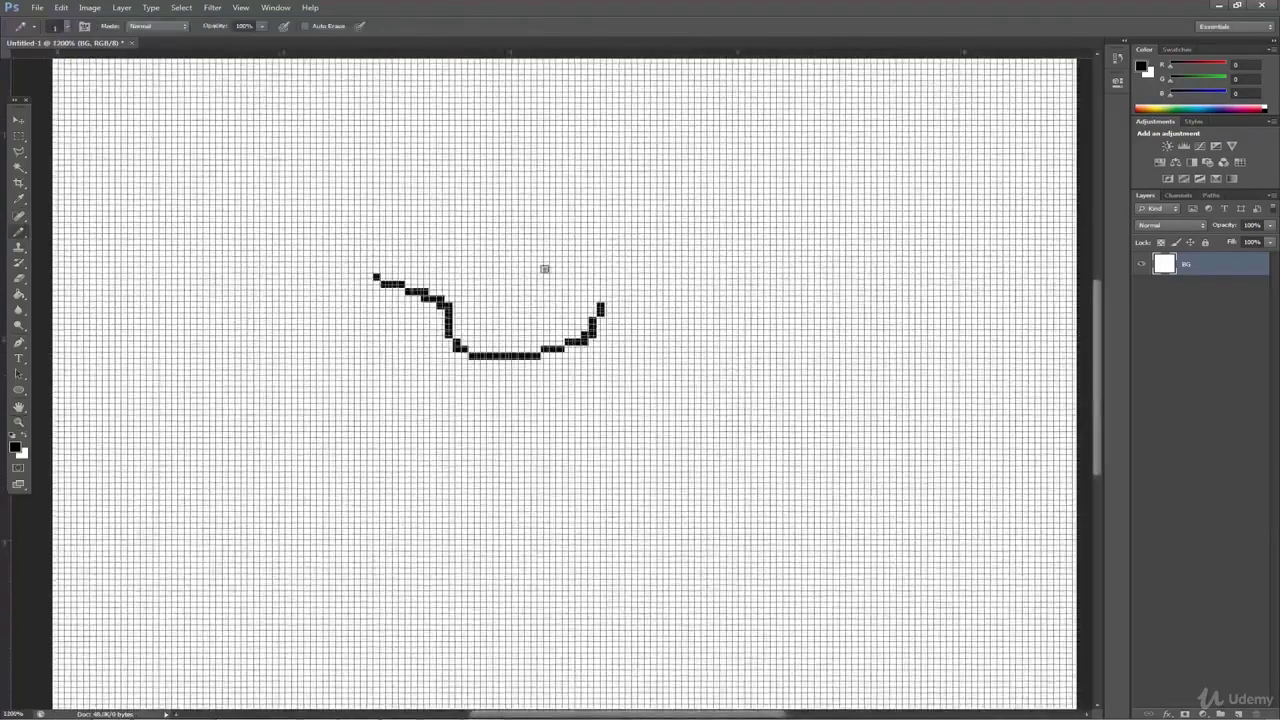
drag(543, 269, 578, 367)
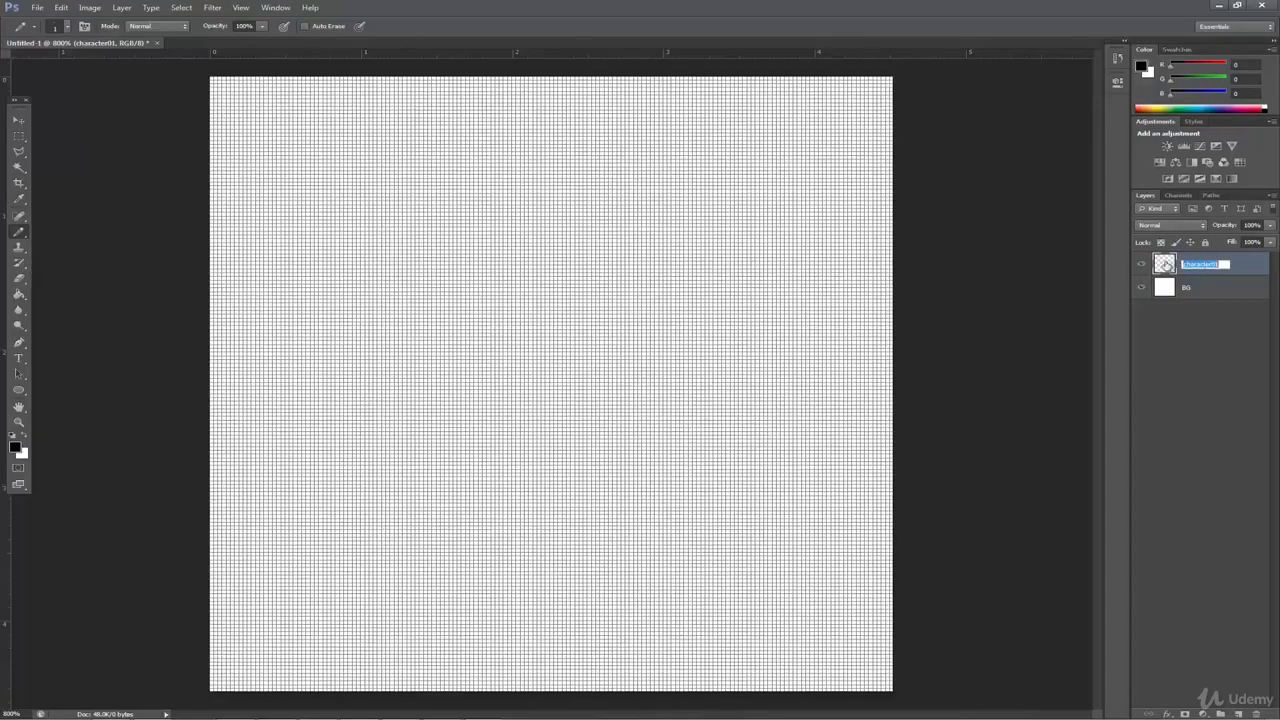
Name the new layer sketch and draw a rounded head outline with a shoulder line starting below each side
click(123, 8)
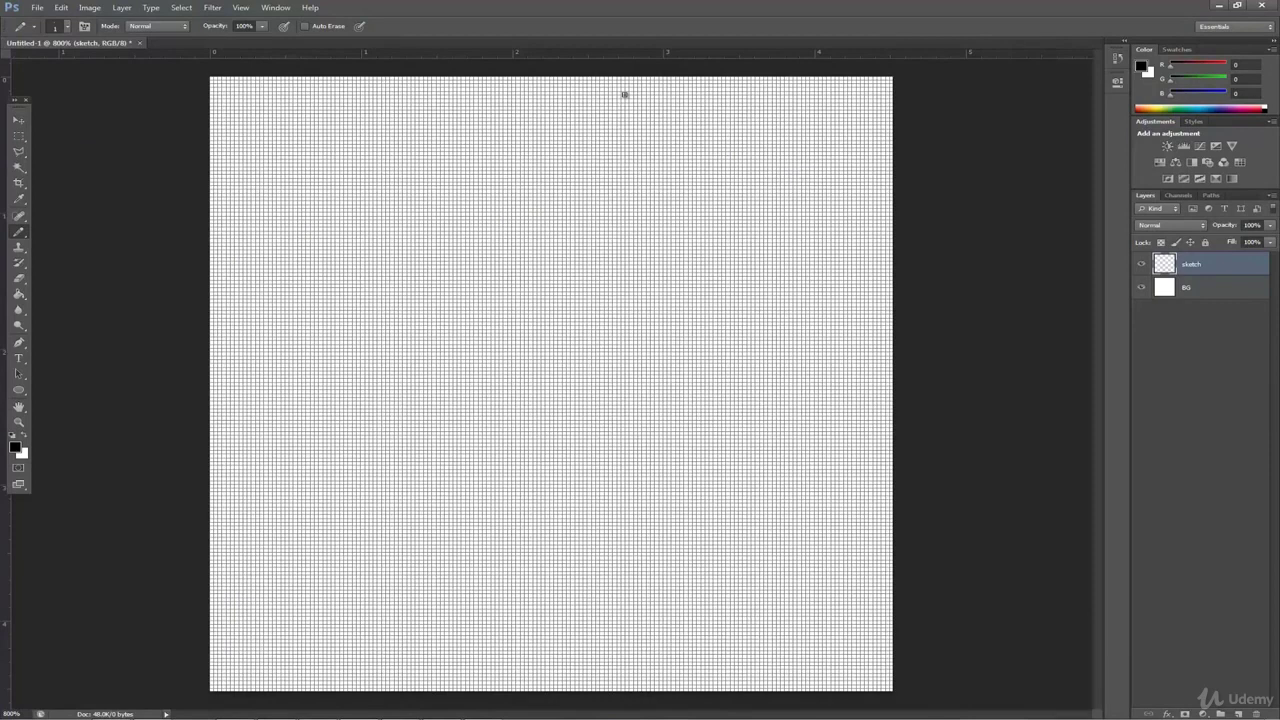
mouse_move(426, 304)
mouse_down()
mouse_move(513, 216)
mouse_move(609, 243)
mouse_move(587, 306)
mouse_move(600, 300)
mouse_move(556, 216)
mouse_move(590, 328)
mouse_move(543, 200)
mouse_move(602, 318)
mouse_move(578, 340)
mouse_up()
drag(448, 346, 428, 388)
drag(575, 344, 588, 388)
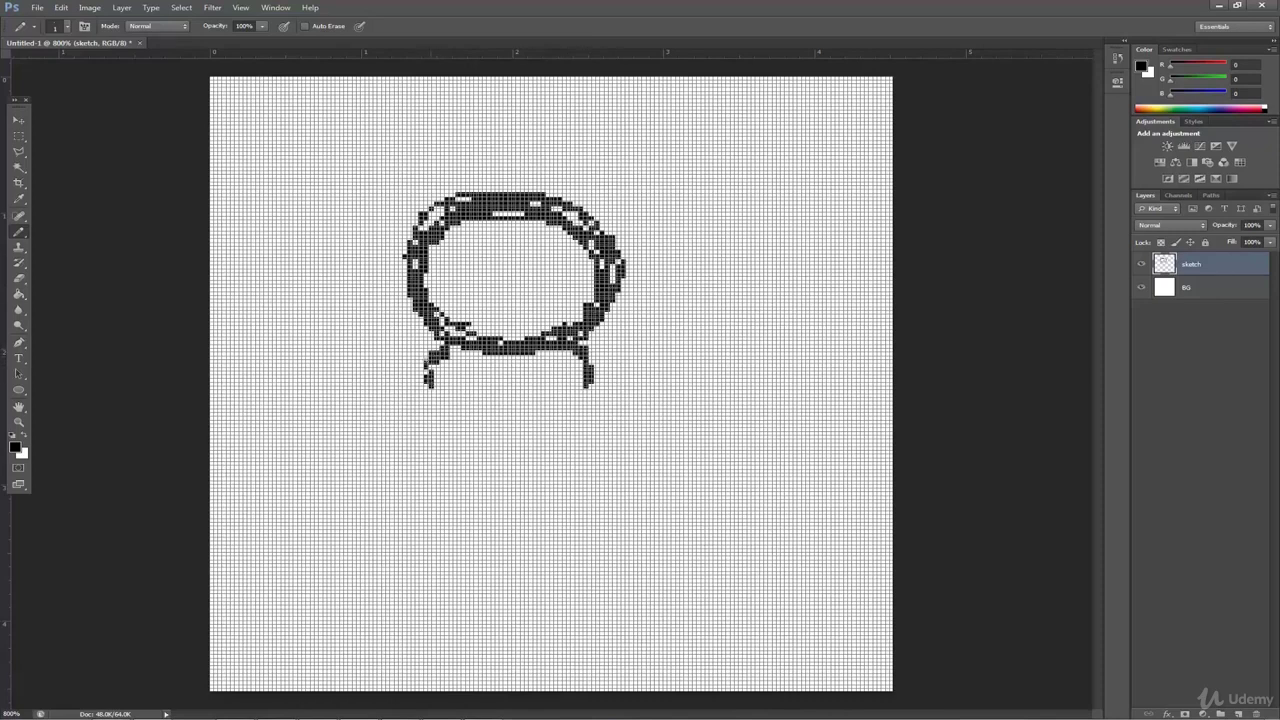
Draw the character's short arms and torso beneath the head with the pencil
drag(428, 352, 424, 398)
drag(446, 376, 428, 394)
mouse_move(468, 374)
mouse_down()
mouse_move(534, 409)
mouse_move(447, 416)
mouse_up()
drag(548, 399, 561, 426)
drag(447, 412, 504, 426)
mouse_move(566, 352)
mouse_down()
mouse_move(597, 396)
mouse_move(554, 377)
mouse_up()
mouse_move(504, 424)
mouse_down()
mouse_move(532, 434)
mouse_move(564, 414)
mouse_up()
drag(568, 351, 580, 388)
Draw the character's two feet beneath the torso with the pencil
drag(450, 438, 427, 450)
drag(484, 437, 480, 457)
drag(564, 436, 569, 460)
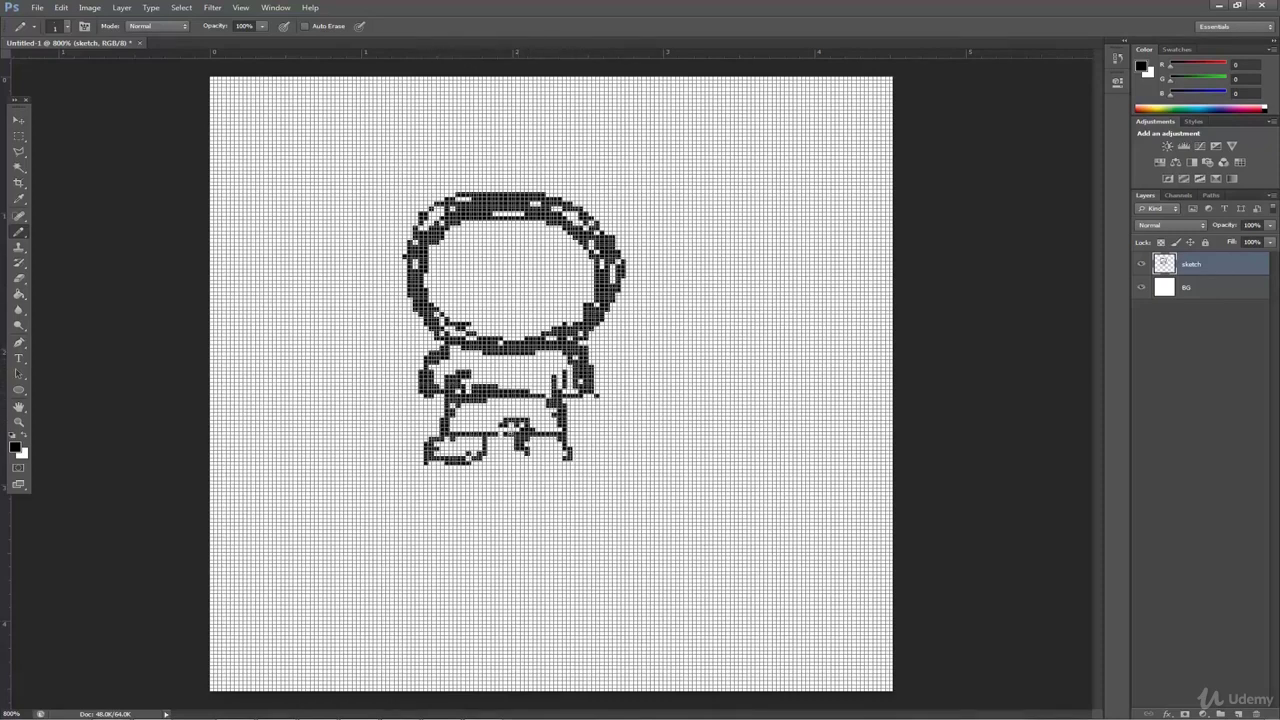
drag(506, 400, 501, 432)
drag(524, 445, 569, 461)
Draw a vertical centre line through the character, delete the right half of the figure along it, and deselect
drag(505, 185, 505, 465)
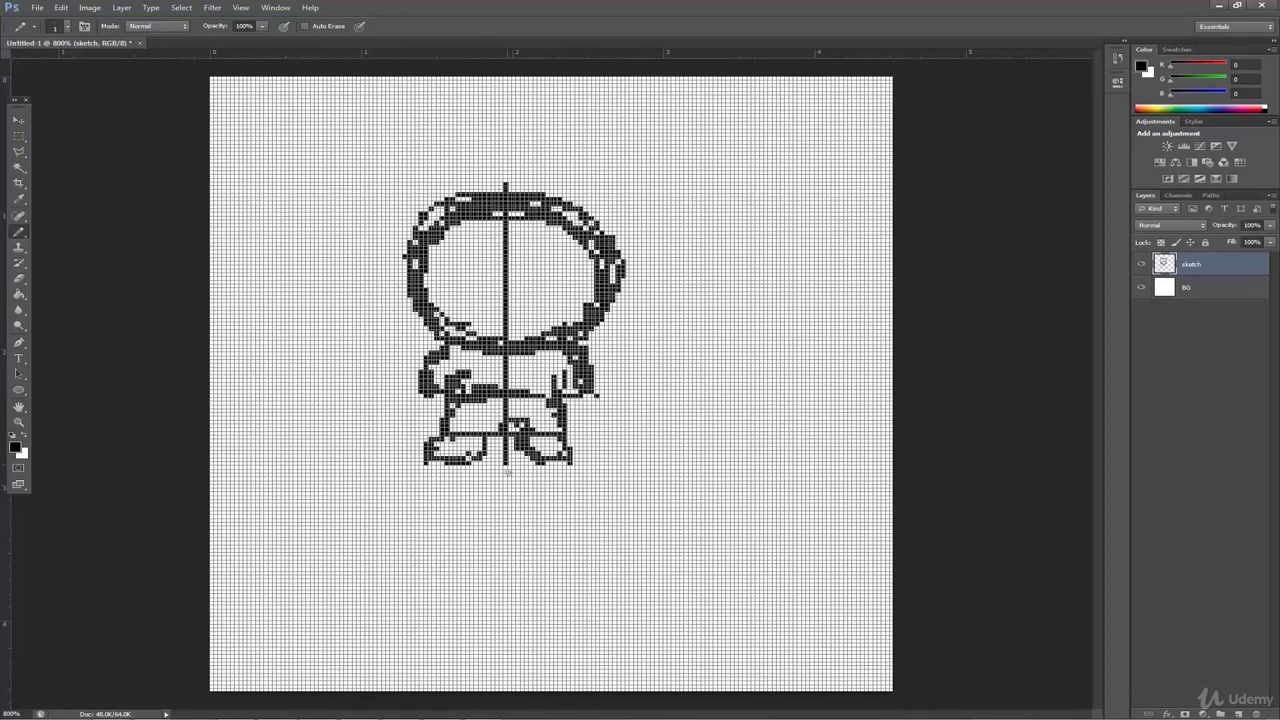
drag(505, 468, 505, 490)
key(m)
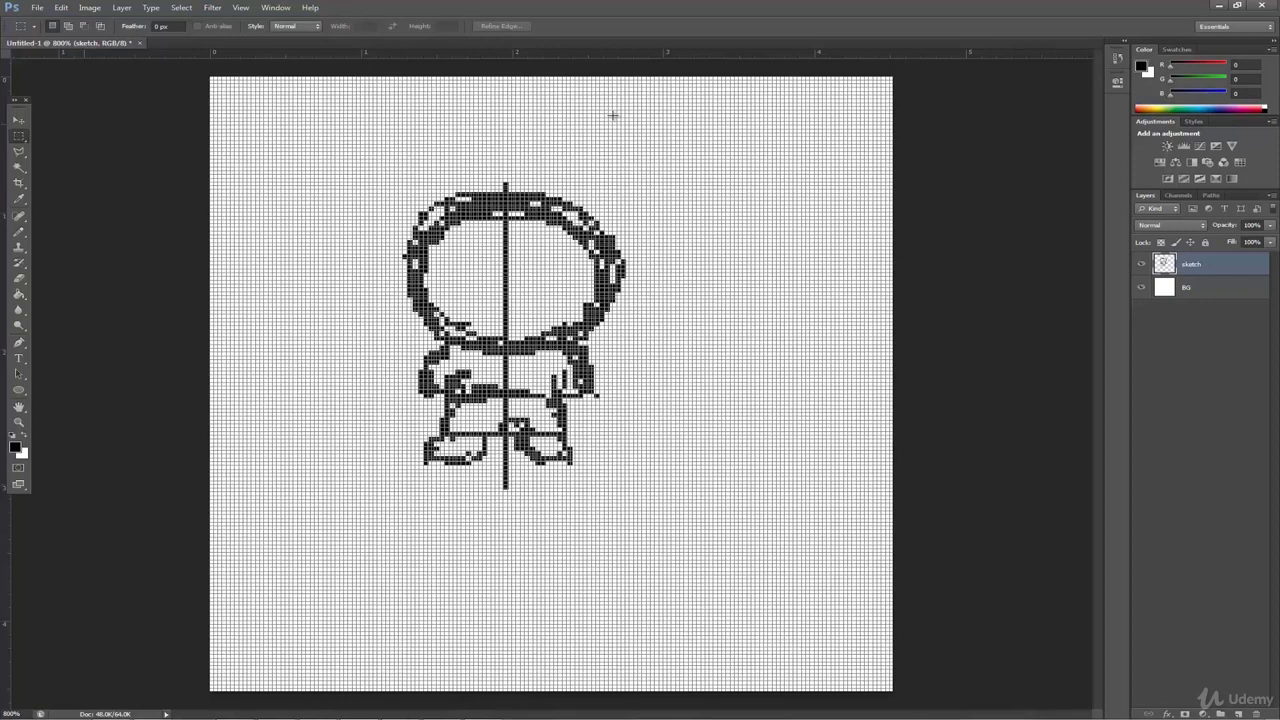
mouse_move(684, 140)
mouse_down()
mouse_move(492, 462)
mouse_move(503, 474)
mouse_up()
key(Delete)
key(ctrl+d)
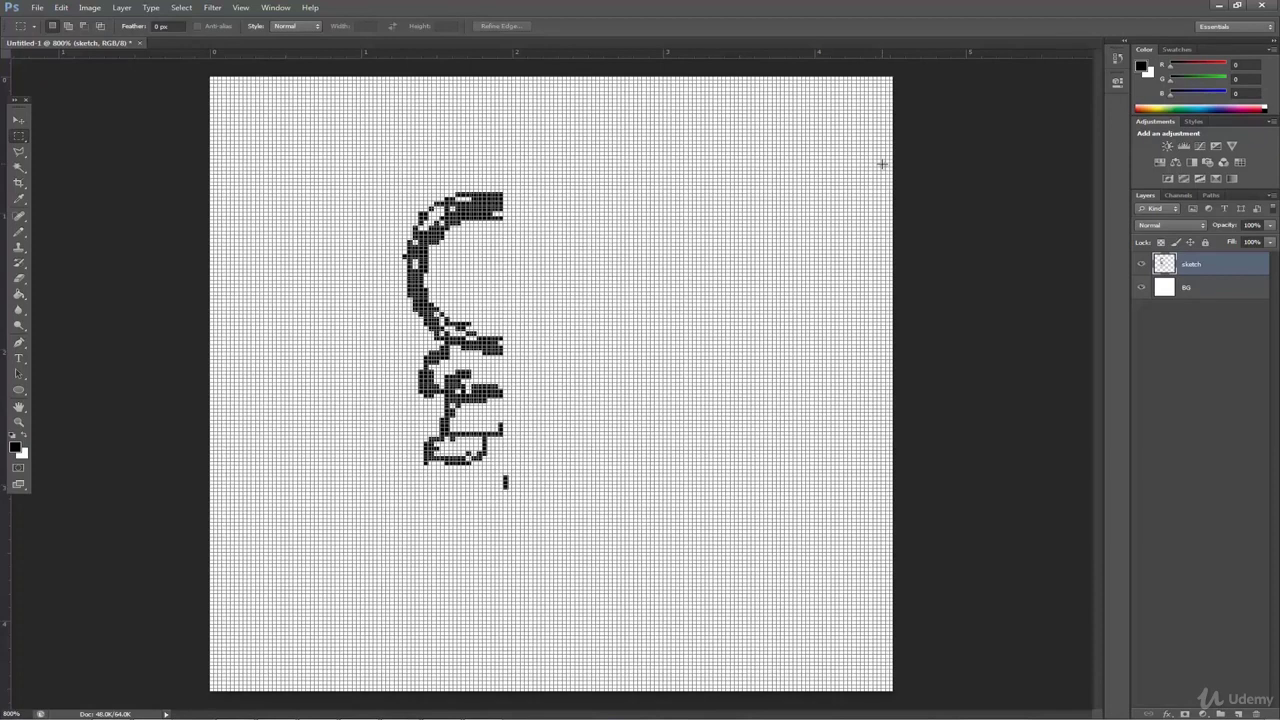
Duplicate the sketch layer and flip the copy horizontally
right_click(1190, 264)
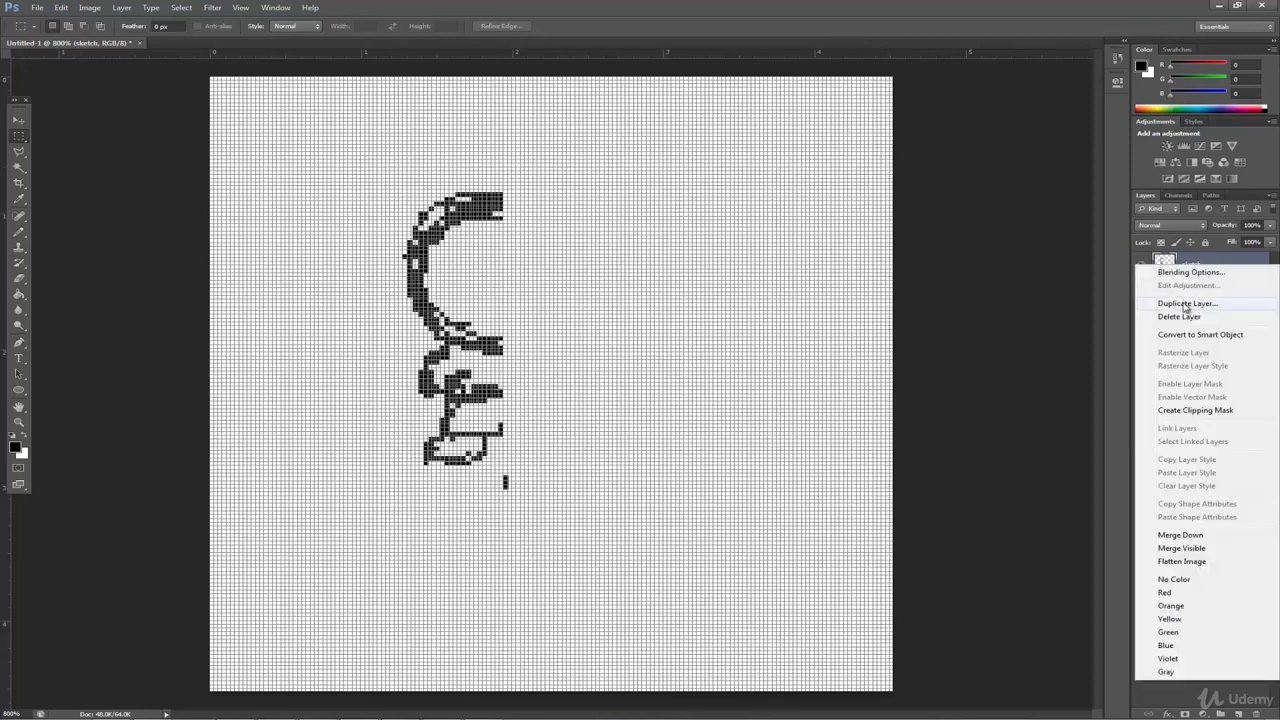
click(1186, 304)
key(Return)
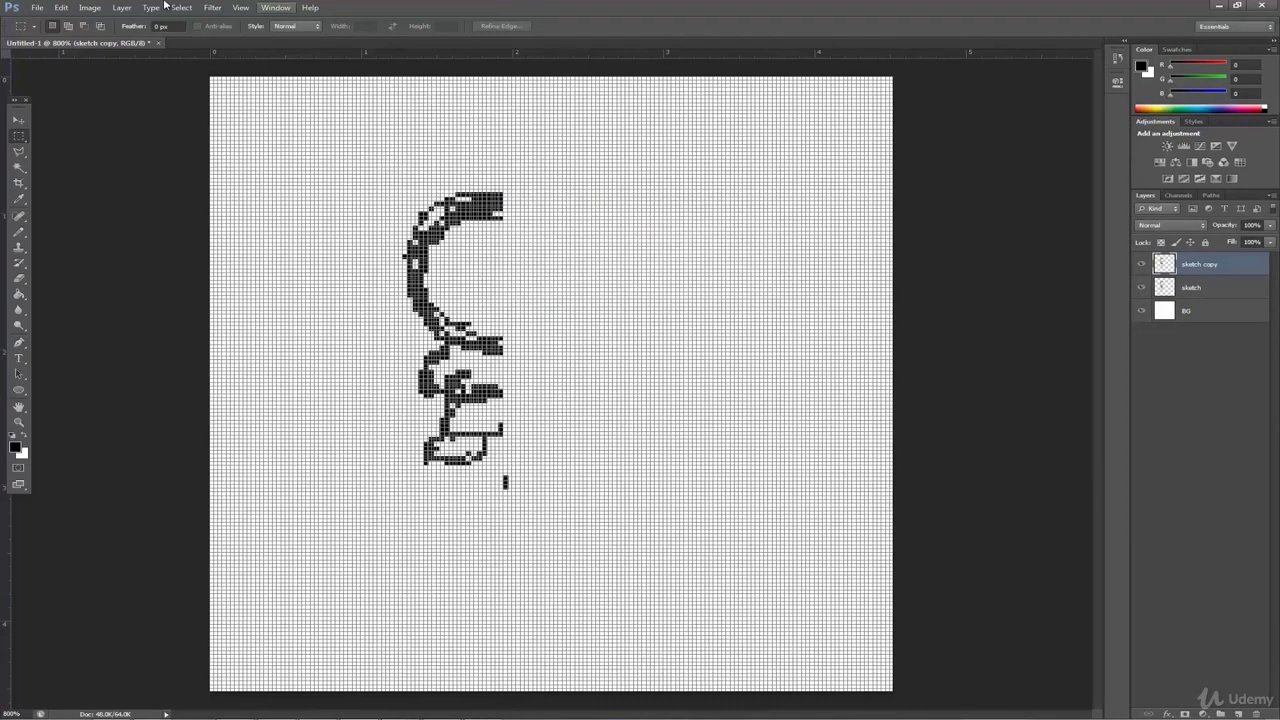
click(61, 7)
mouse_move(150, 242)
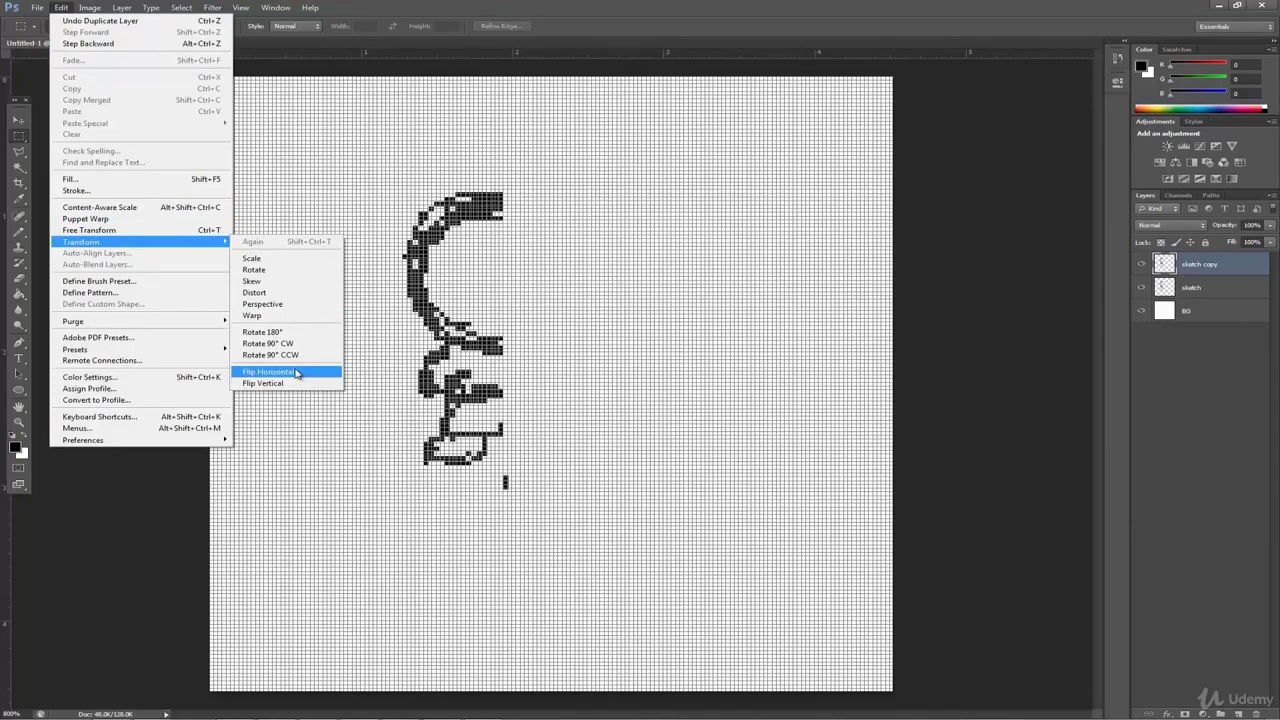
click(268, 372)
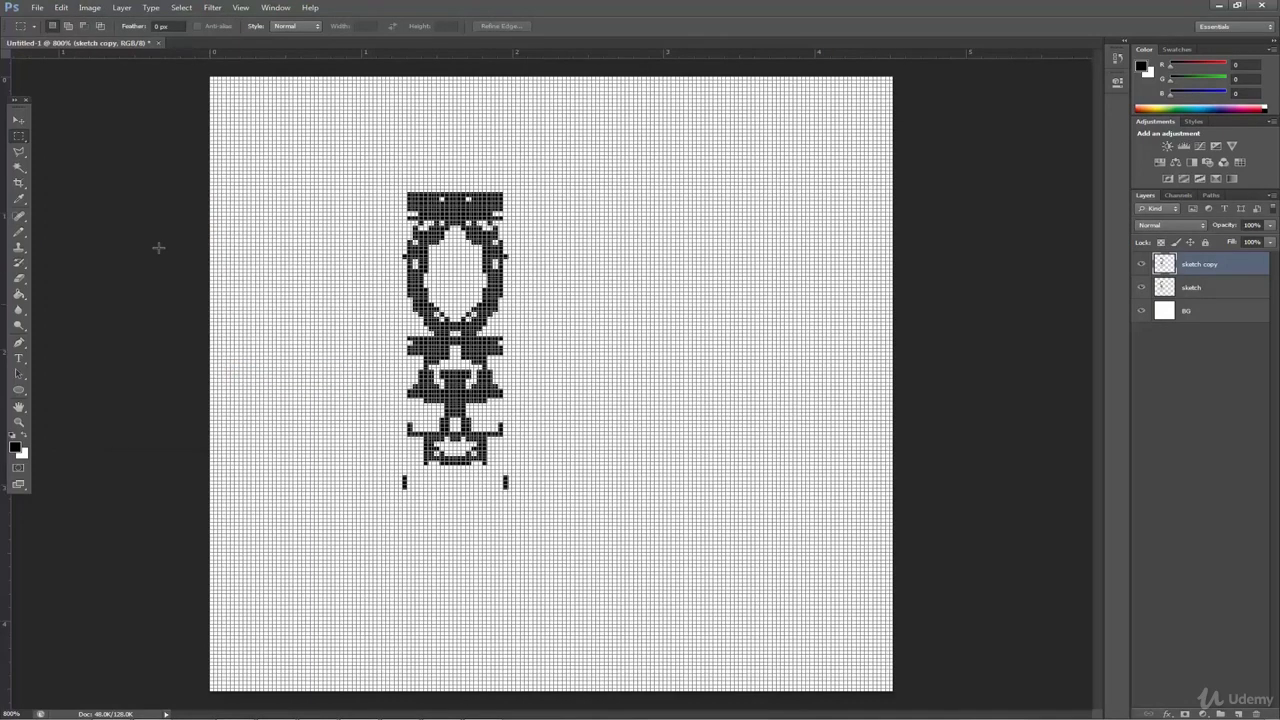
Move the flipped copy to the right until it meets the left half and completes a symmetrical character
click(26, 124)
key(Right)
key(Right)
key(Right)
key(Right)
key(Right)
key(Right)
key(Right)
key(Right)
key(Right)
key(Right)
key(Right)
key(Right)
key(Right)
key(Right)
key(Right)
key(Right)
key(Right)
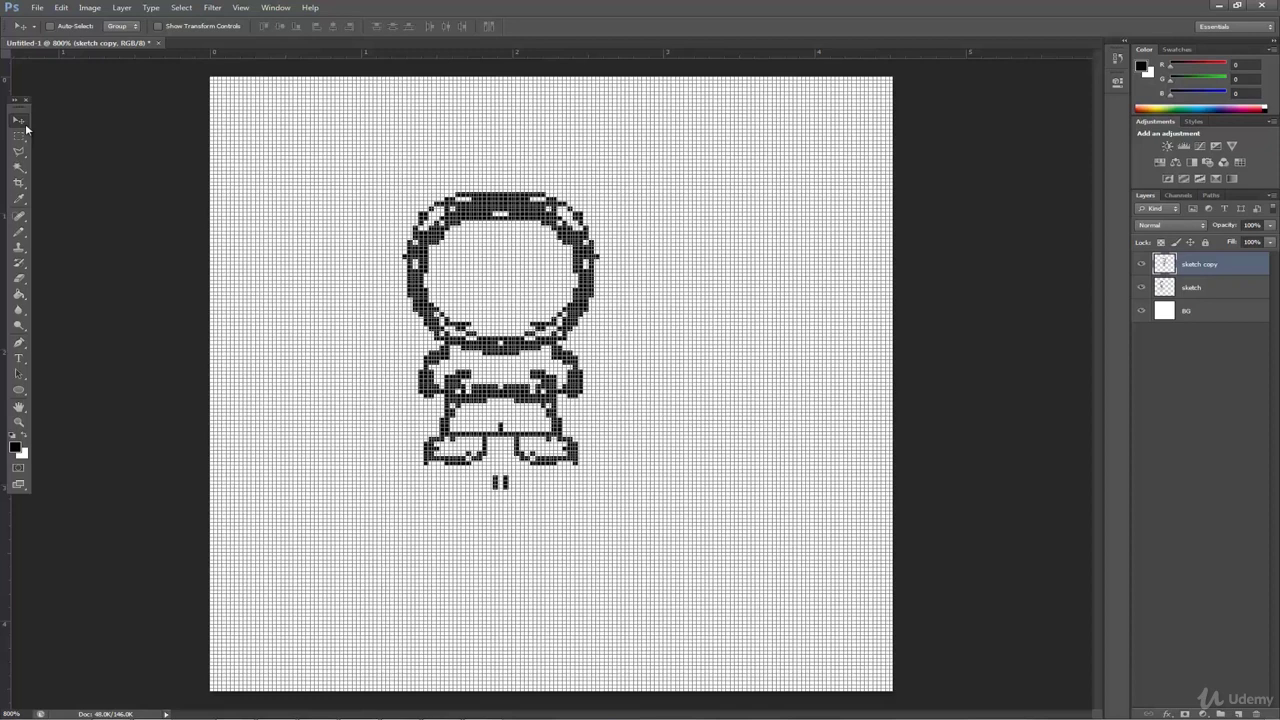
key(Left)
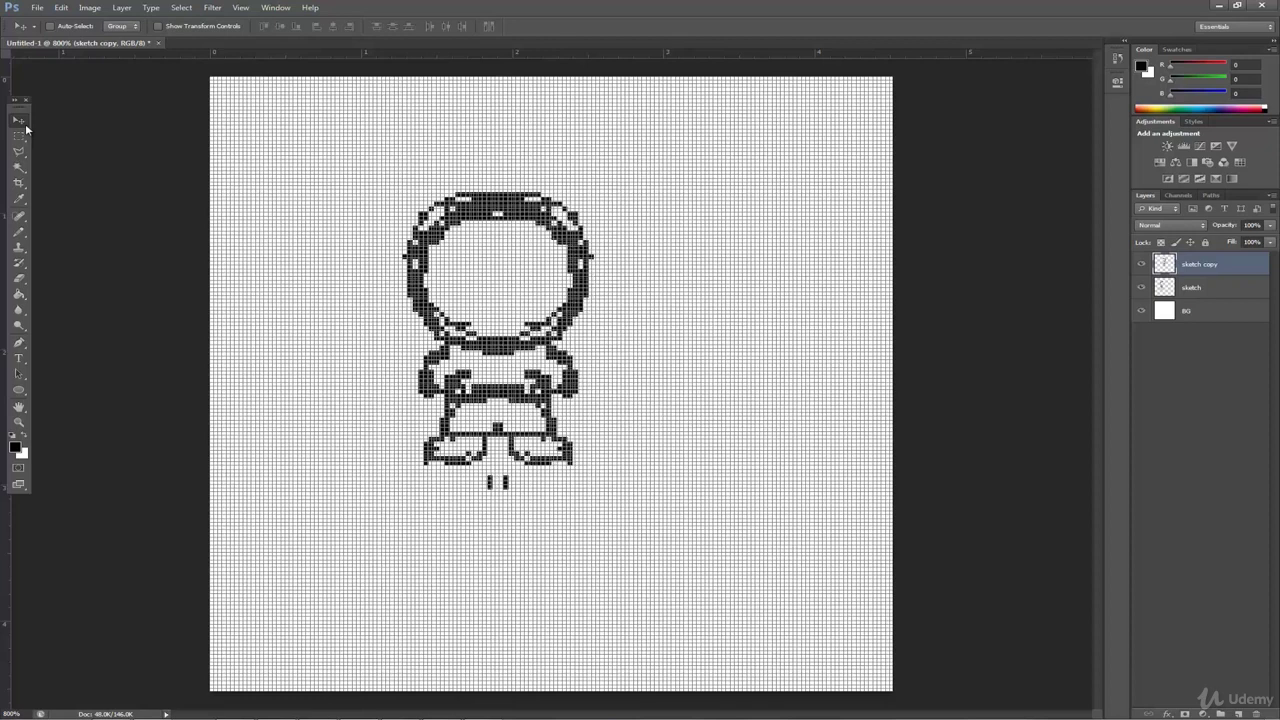
Merge the sketch copy and sketch layers and erase the two stray marks below the feet
shift+click(1219, 287)
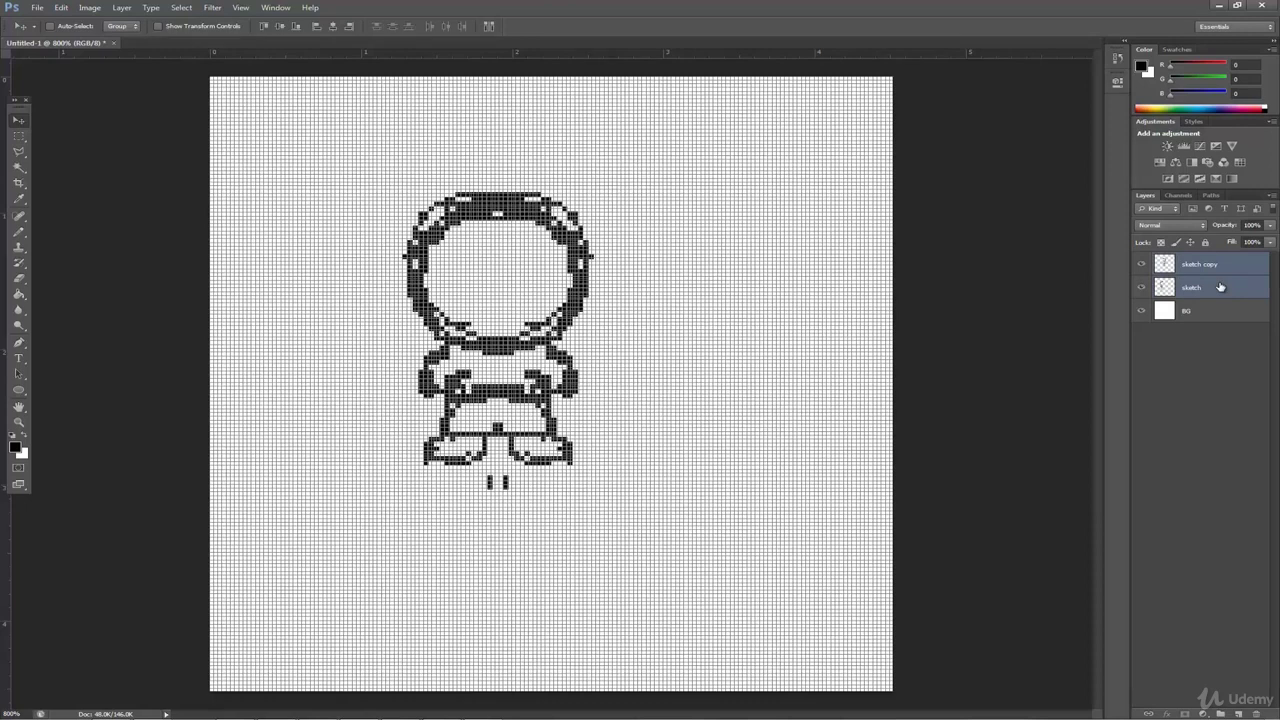
right_click(1219, 287)
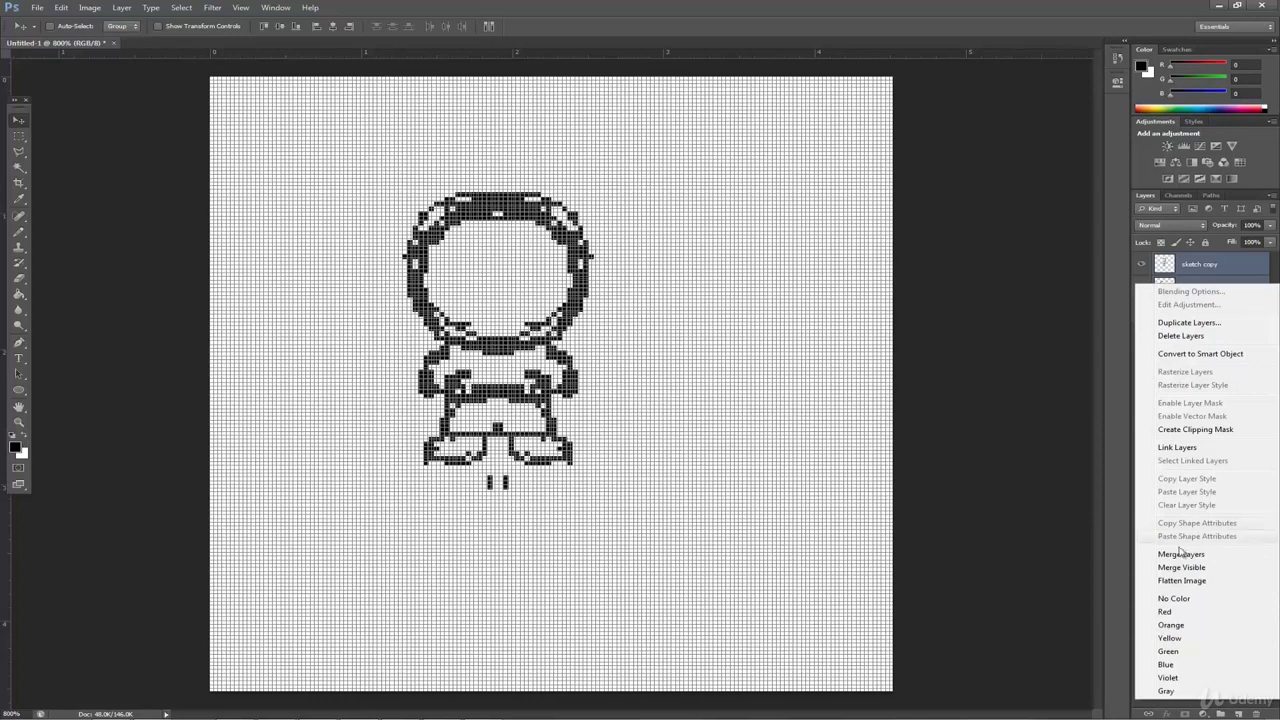
click(1181, 554)
key(e)
drag(490, 477, 490, 488)
drag(506, 488, 506, 477)
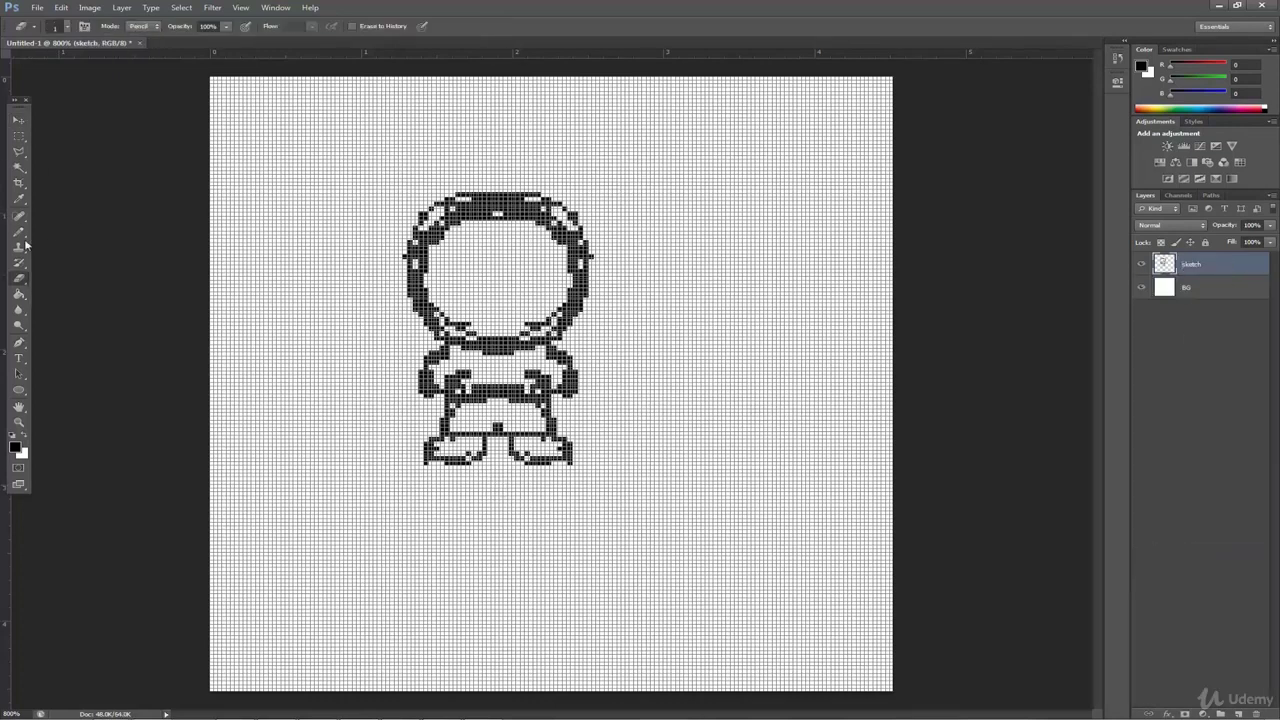
Pencil in the line dividing the legs, the hand on the left arm and extra pixels along the neckline
click(20, 233)
drag(496, 400, 497, 424)
drag(422, 397, 443, 410)
drag(452, 350, 478, 350)
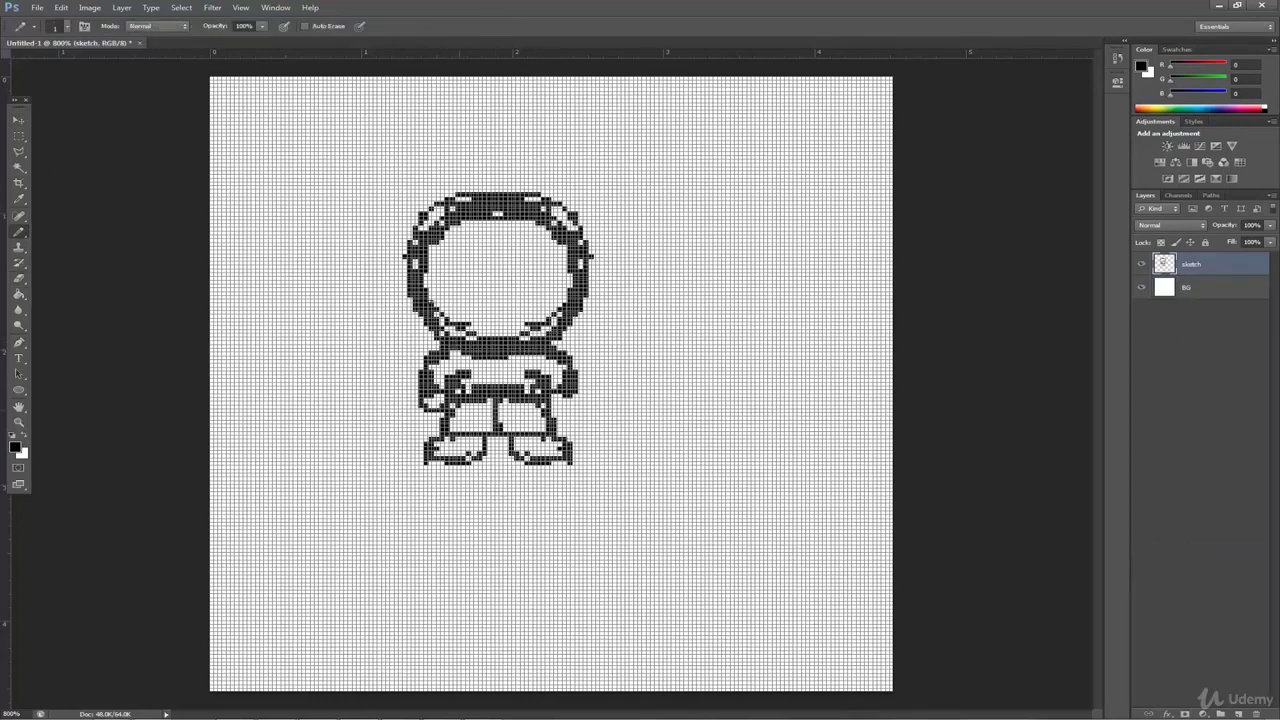
key(l)
click(410, 338)
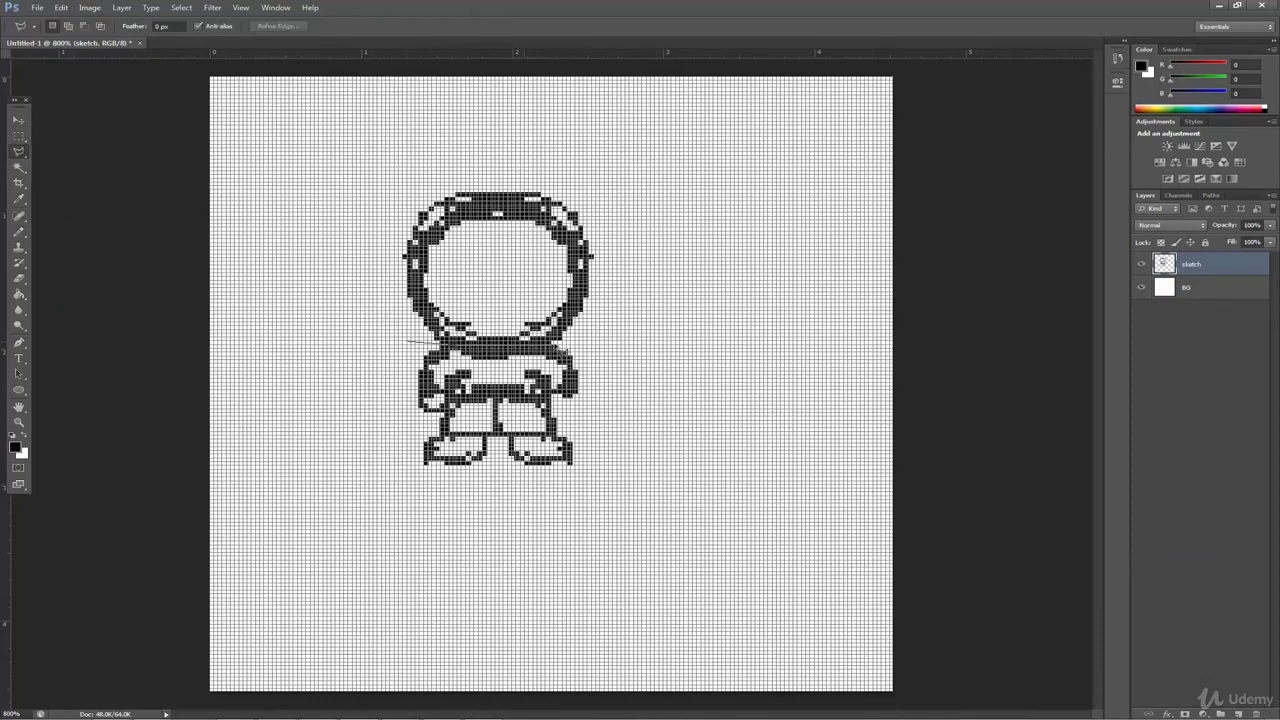
click(552, 343)
click(626, 415)
click(569, 503)
click(369, 437)
Fill the small gap in the top of the head outline and erase excess pixels around the head's upper edge
click(20, 233)
click(497, 214)
click(20, 279)
mouse_move(522, 196)
mouse_down()
mouse_move(456, 196)
mouse_move(522, 195)
mouse_up()
mouse_move(486, 203)
mouse_down()
mouse_move(422, 220)
mouse_move(414, 236)
mouse_up()
drag(542, 204, 580, 228)
click(592, 257)
Fill the inside of the head with black and pencil over the gaps on both sides of the chin
click(20, 295)
click(451, 257)
click(20, 233)
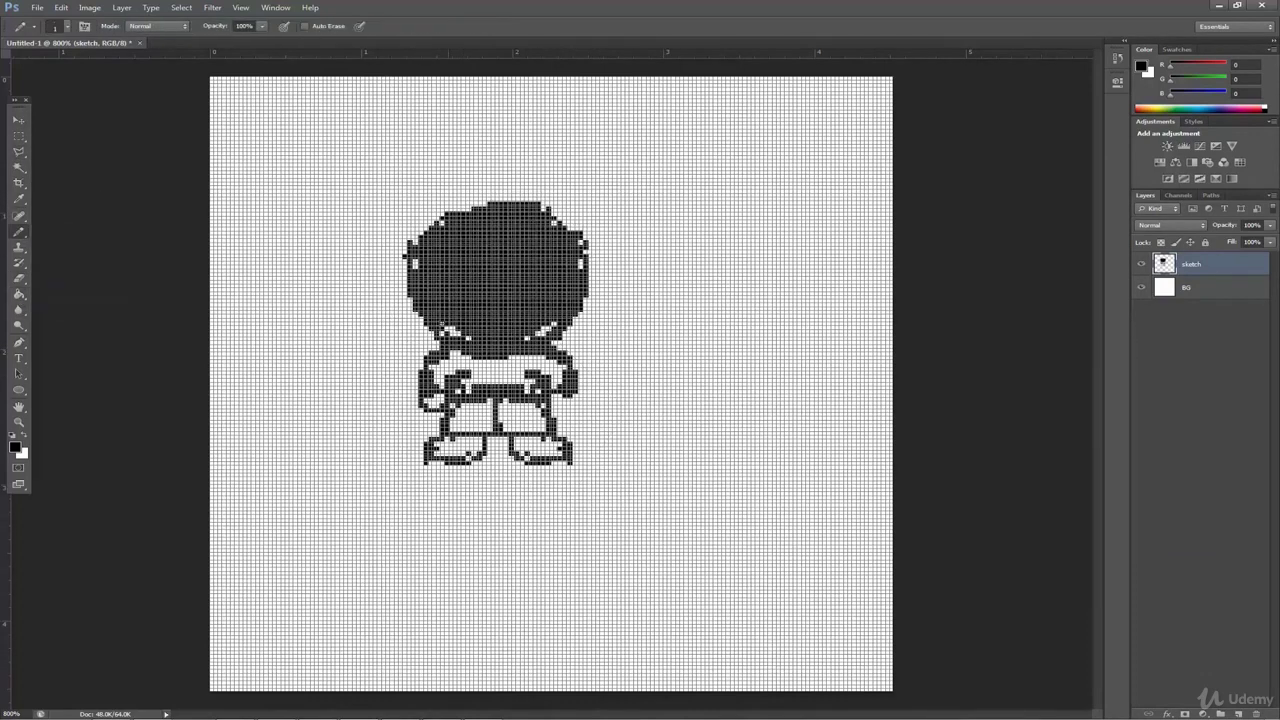
drag(458, 328, 444, 334)
drag(544, 328, 528, 335)
Fill the torso and legs with black to turn the body into a solid silhouette
click(20, 295)
click(500, 368)
click(472, 418)
Select the uneven strip of pixels along the top of the head and delete it
click(20, 233)
click(20, 136)
drag(484, 197, 552, 206)
key(Delete)
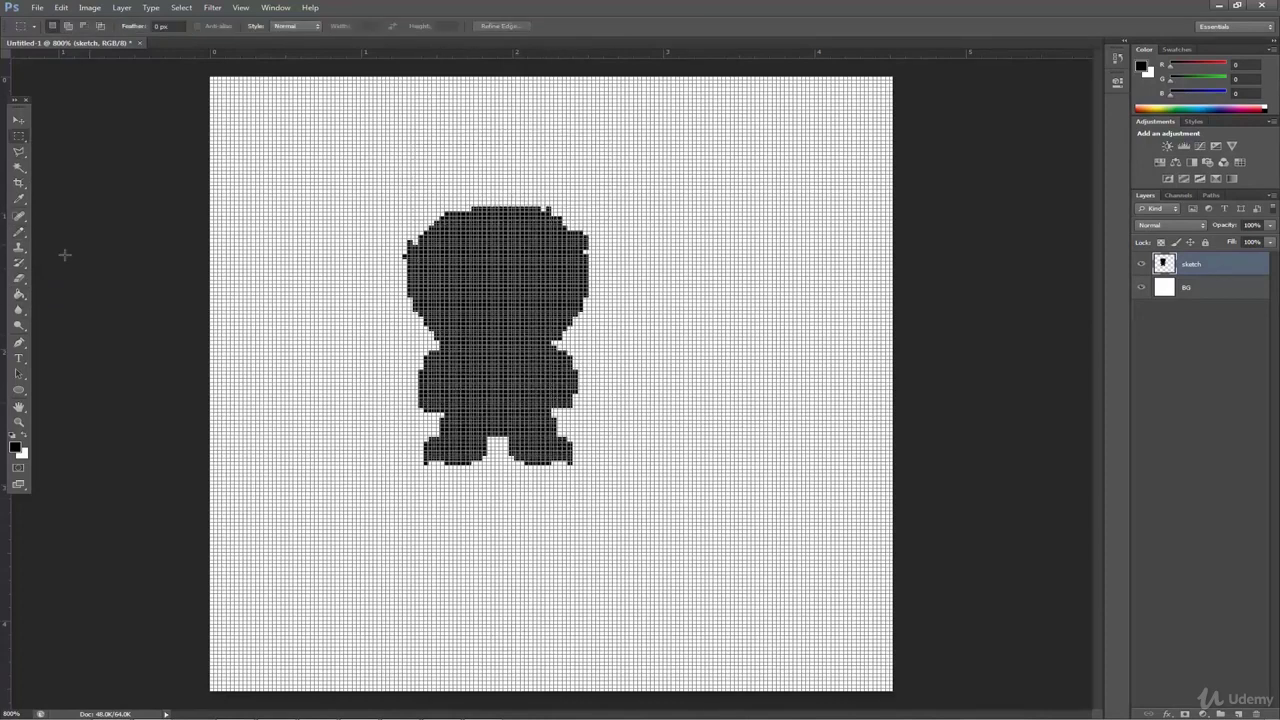
Erase stray pixels from the head's edges and the feet, and widen the lower arm with the pencil
click(20, 279)
drag(410, 242, 405, 257)
drag(570, 440, 570, 462)
click(20, 233)
drag(416, 387, 416, 402)
click(20, 279)
click(548, 209)
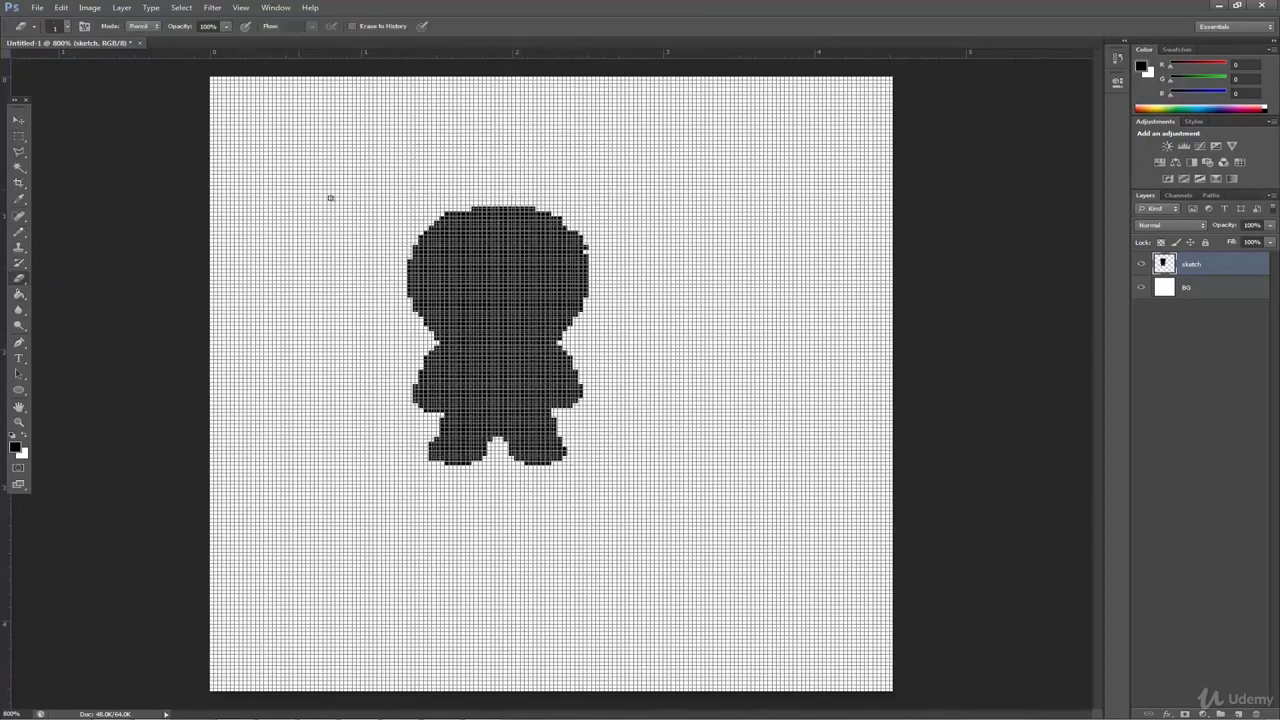
Select the body below the head, nudge it up two pixels, and extend the outer edge of the left foot
click(20, 136)
drag(397, 346, 669, 497)
click(20, 120)
key(Up)
key(Up)
click(20, 233)
drag(427, 436, 421, 447)
Rename the sketch layer shape and create a new layer named face01
double_click(1191, 264)
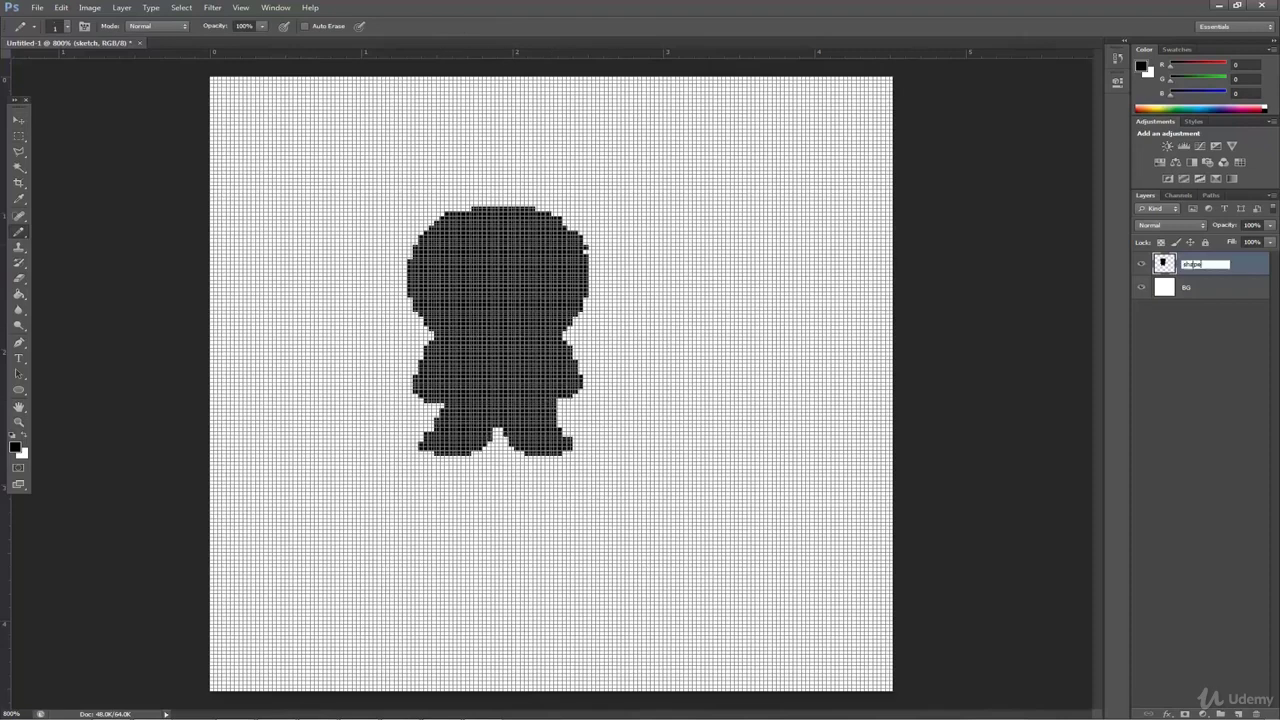
text(shape)
key(Return)
click(123, 8)
click(300, 30)
text(face01)
key(Return)
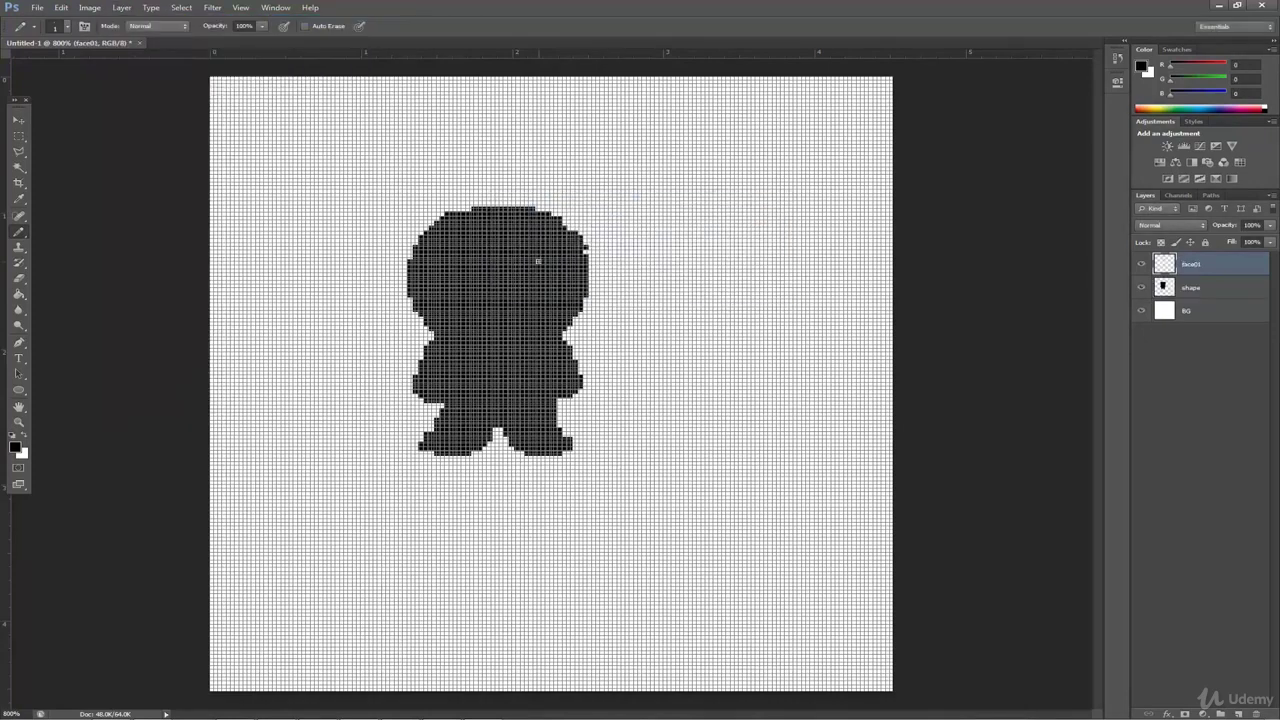
Set the foreground colour to dark blue (R 22, G 19, B 115)
click(15, 448)
drag(748, 337, 771, 338)
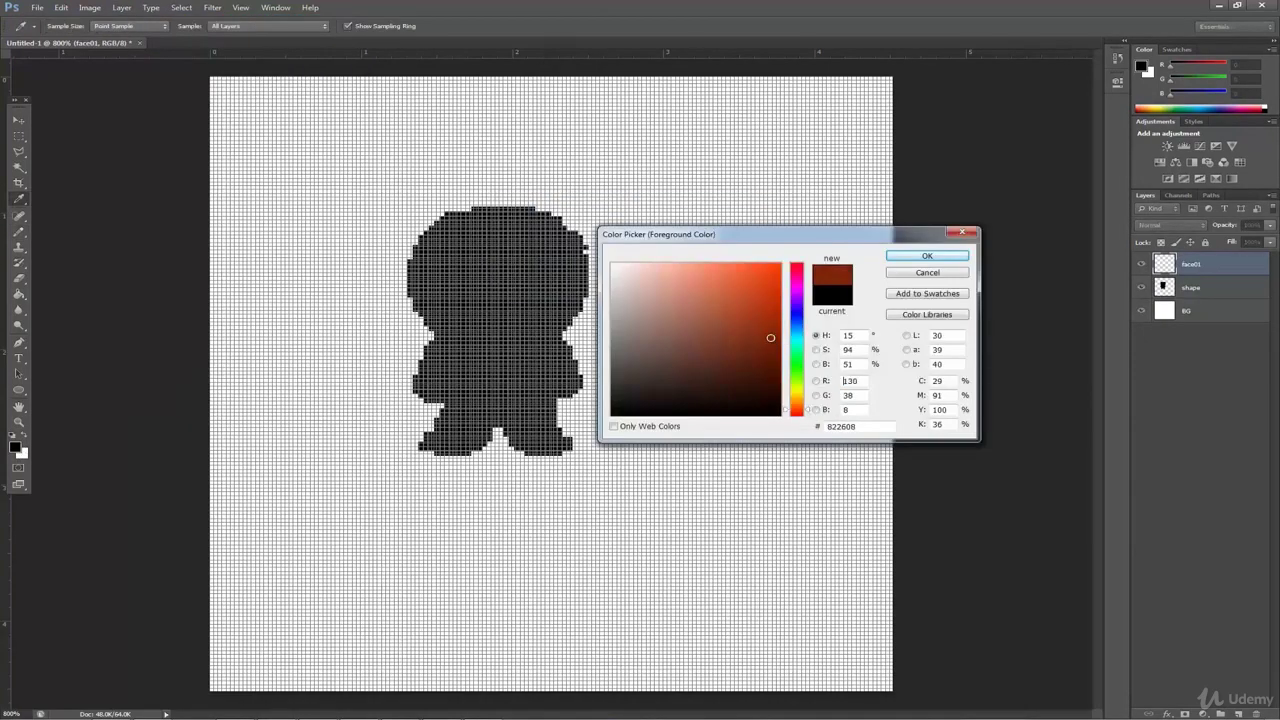
drag(786, 410, 786, 313)
click(752, 346)
click(927, 256)
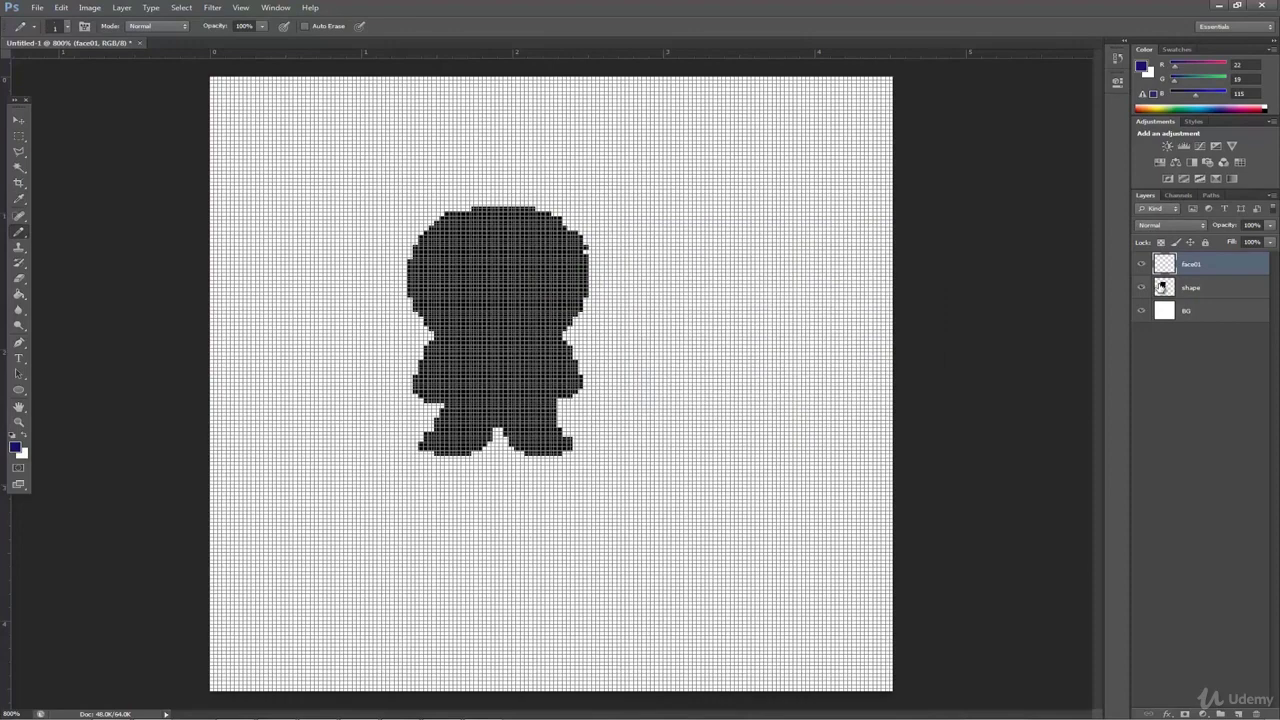
Lower the opacity of the shape layer until the silhouette is mid-grey, and make face01 the active layer
click(1162, 287)
click(1268, 227)
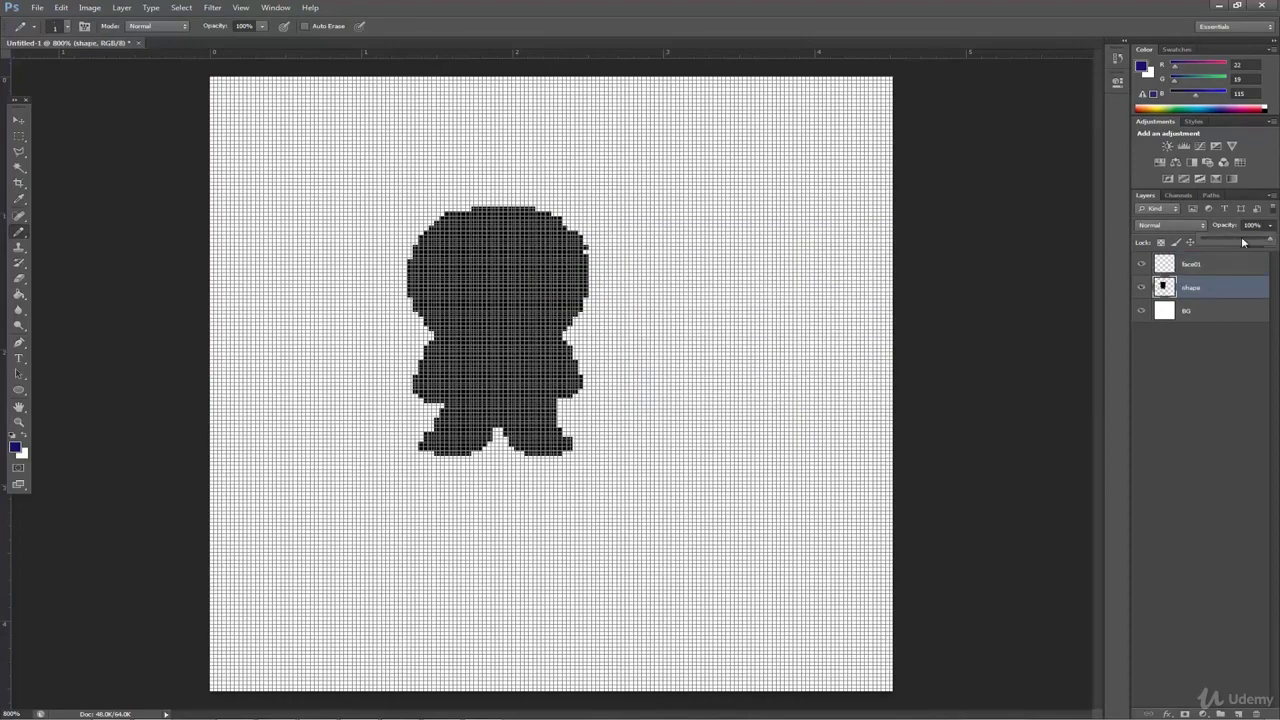
drag(1268, 240, 1230, 260)
click(1216, 268)
Set the foreground colour to a light peach skin tone (R 255, G 200, B 163)
click(18, 422)
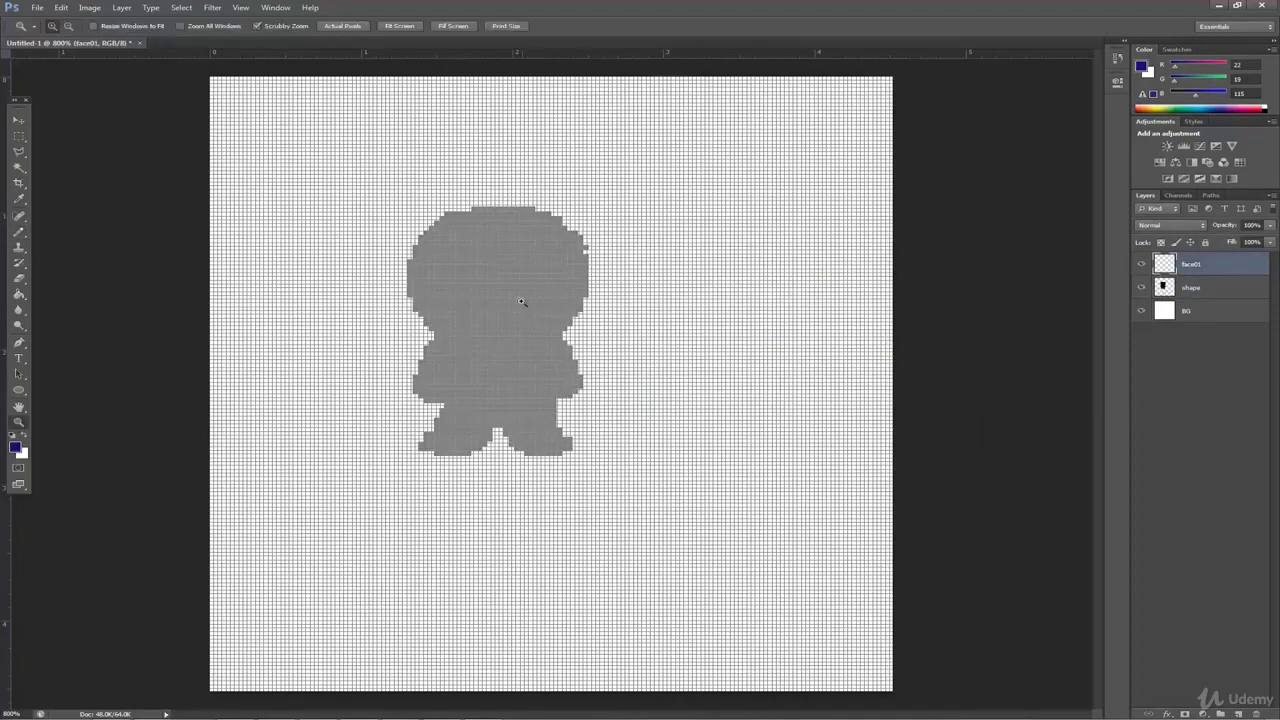
click(525, 303)
click(15, 447)
click(797, 405)
click(673, 262)
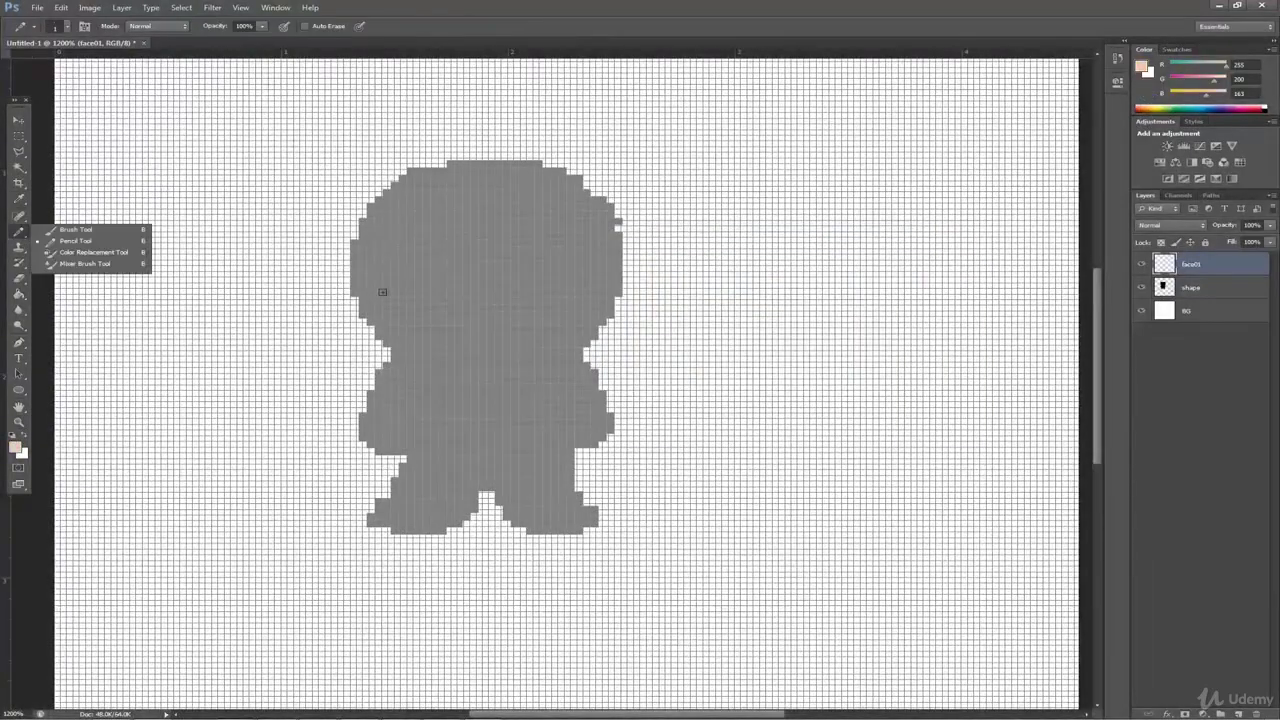
Draw the face on the head with the pencil, fill it in peach and even out its hairline edge
mouse_move(382, 291)
mouse_down()
mouse_move(412, 342)
mouse_move(452, 366)
mouse_up()
mouse_move(591, 288)
mouse_down()
mouse_move(584, 314)
mouse_move(514, 370)
mouse_up()
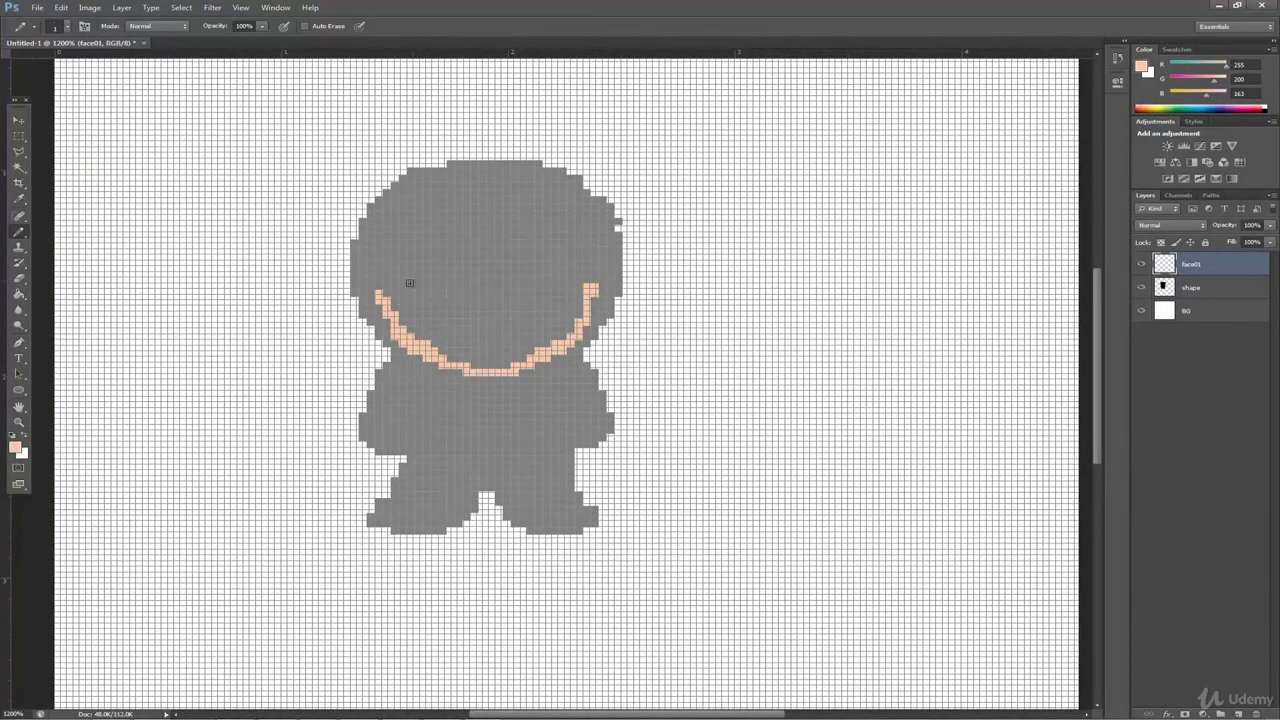
mouse_move(583, 315)
mouse_down()
mouse_move(602, 283)
mouse_move(607, 309)
mouse_move(617, 290)
mouse_up()
mouse_move(379, 290)
mouse_down()
mouse_move(364, 284)
mouse_move(366, 264)
mouse_move(364, 298)
mouse_move(378, 307)
mouse_move(449, 219)
mouse_move(578, 224)
mouse_move(395, 270)
mouse_move(458, 356)
mouse_move(420, 310)
mouse_move(500, 250)
mouse_move(560, 265)
mouse_move(474, 349)
mouse_move(490, 293)
mouse_up()
key(e)
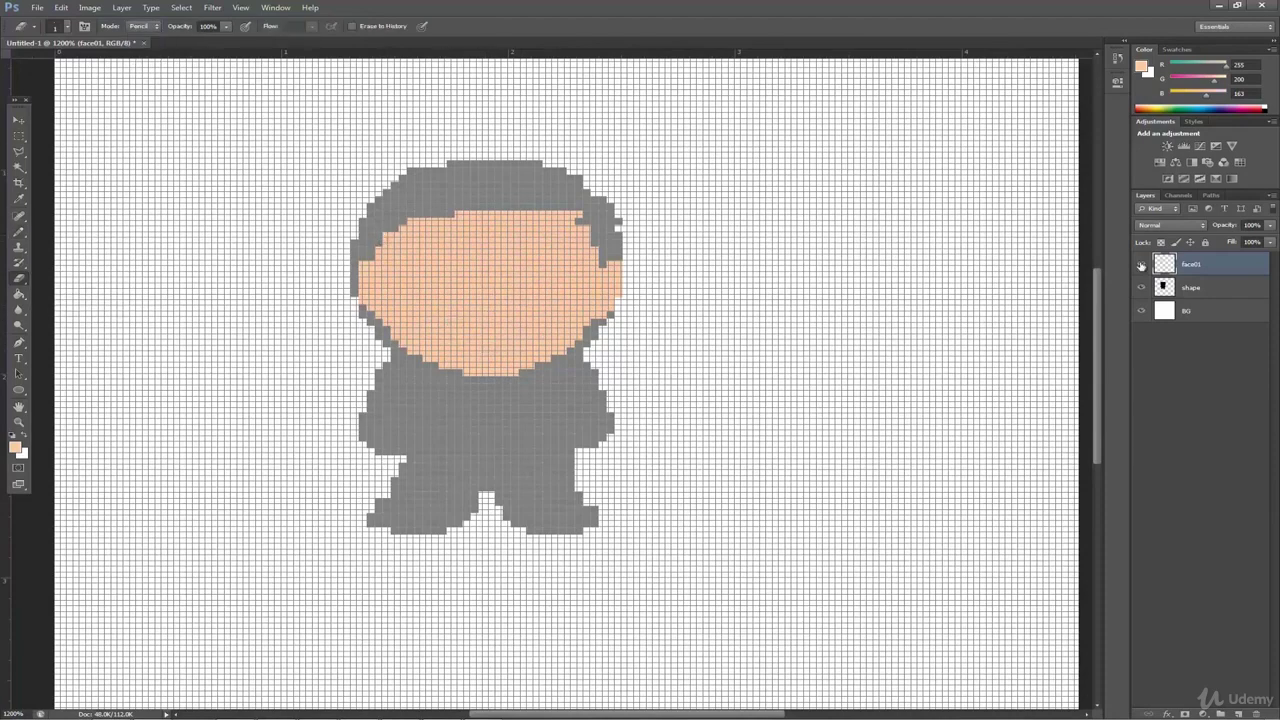
key(b)
drag(451, 214, 435, 214)
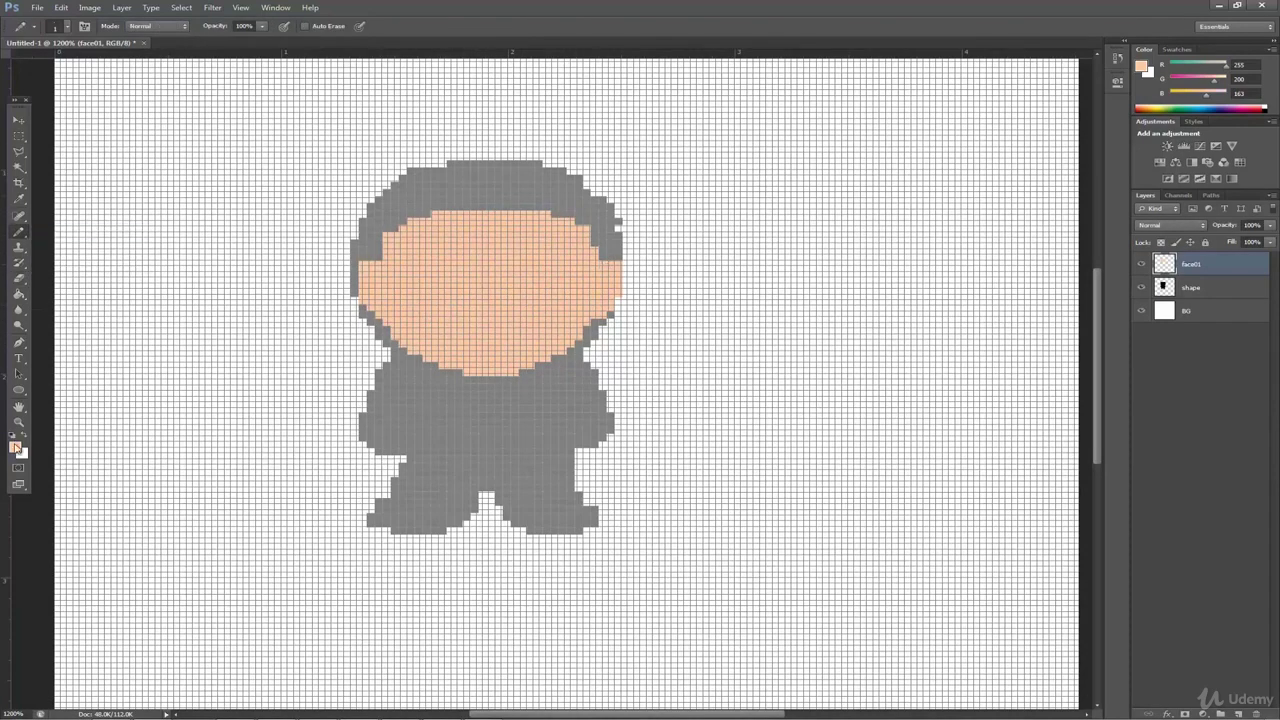
Set the foreground colour to brown (R 177, G 97, B 43) and outline the lower edge of the face
click(16, 448)
drag(711, 278, 737, 313)
click(927, 256)
mouse_move(590, 320)
mouse_down()
mouse_move(531, 368)
mouse_move(465, 378)
mouse_up()
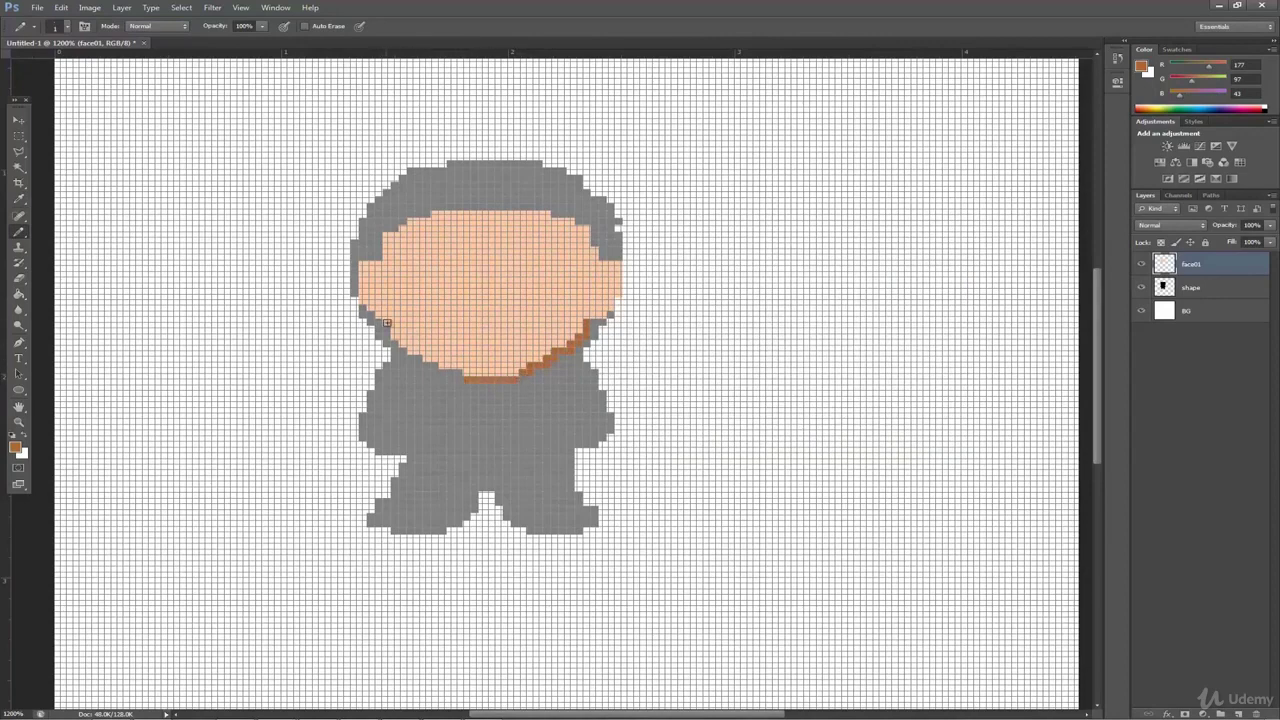
mouse_move(388, 324)
mouse_down()
mouse_move(404, 348)
mouse_move(449, 364)
mouse_up()
key(ctrl+z)
Hide the document grid while keeping the pixel grid displayed
click(19, 423)
click(405, 300)
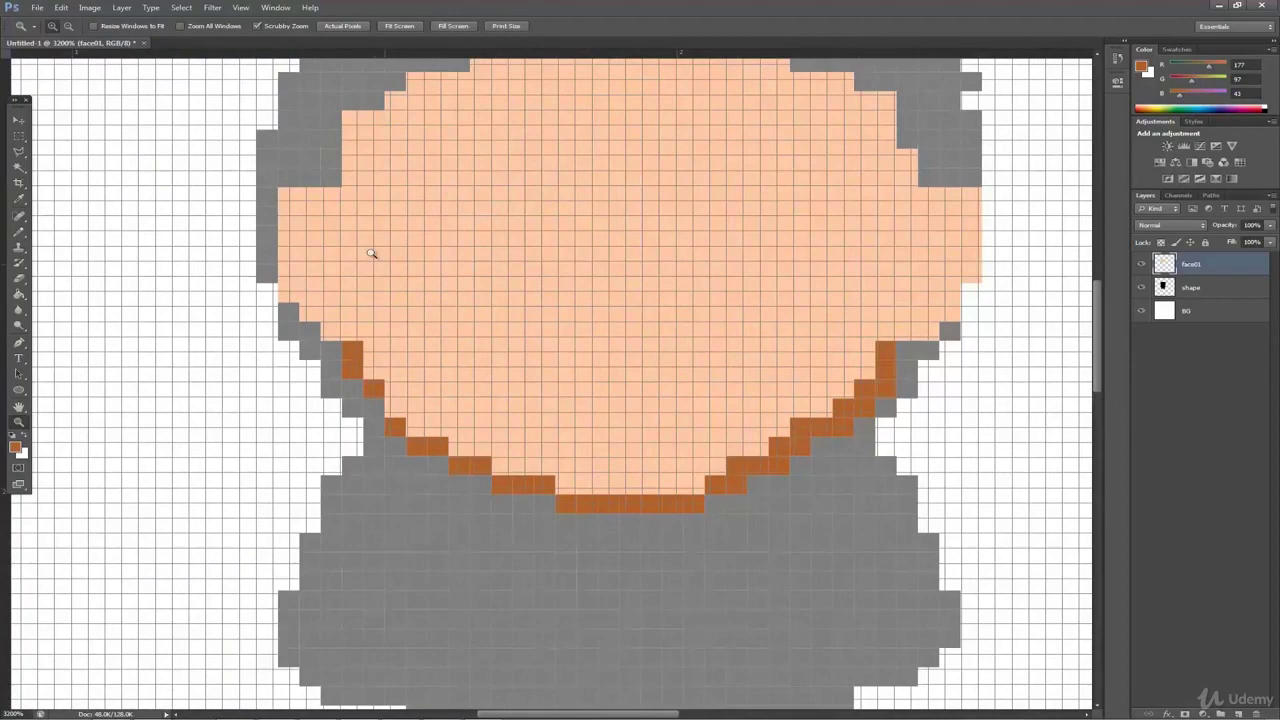
click(37, 8)
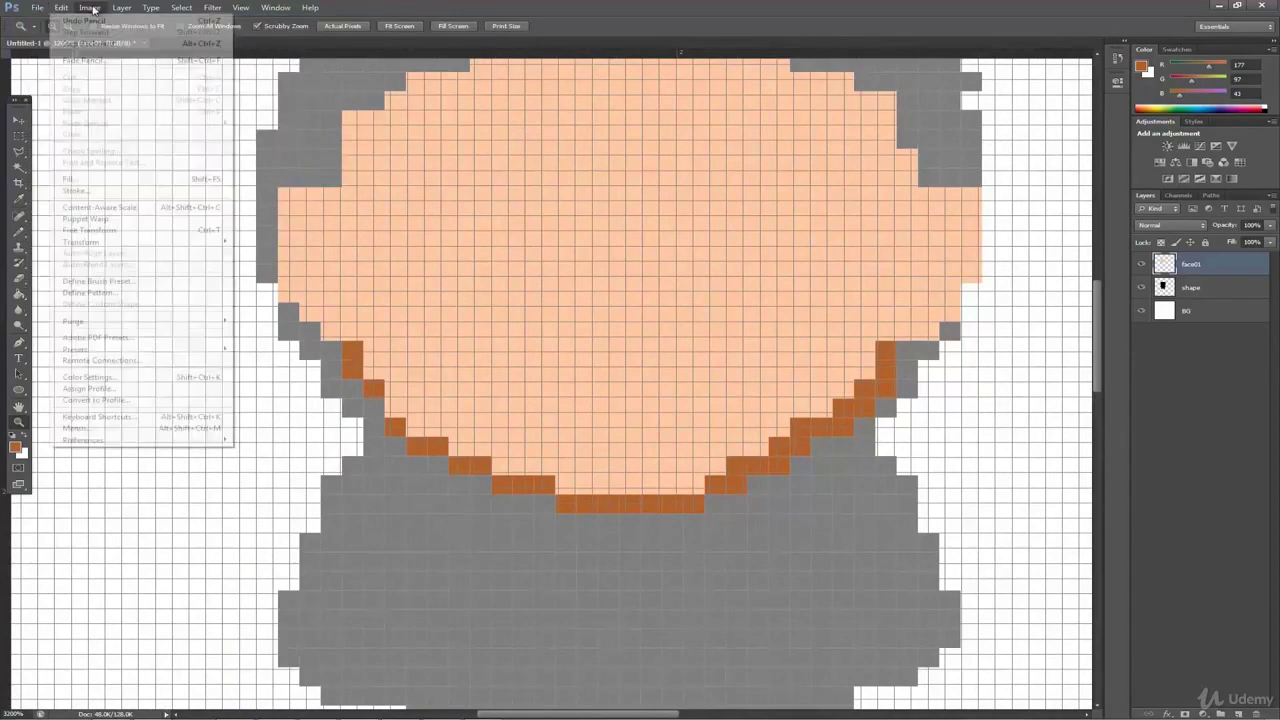
mouse_move(233, 15)
mouse_move(296, 186)
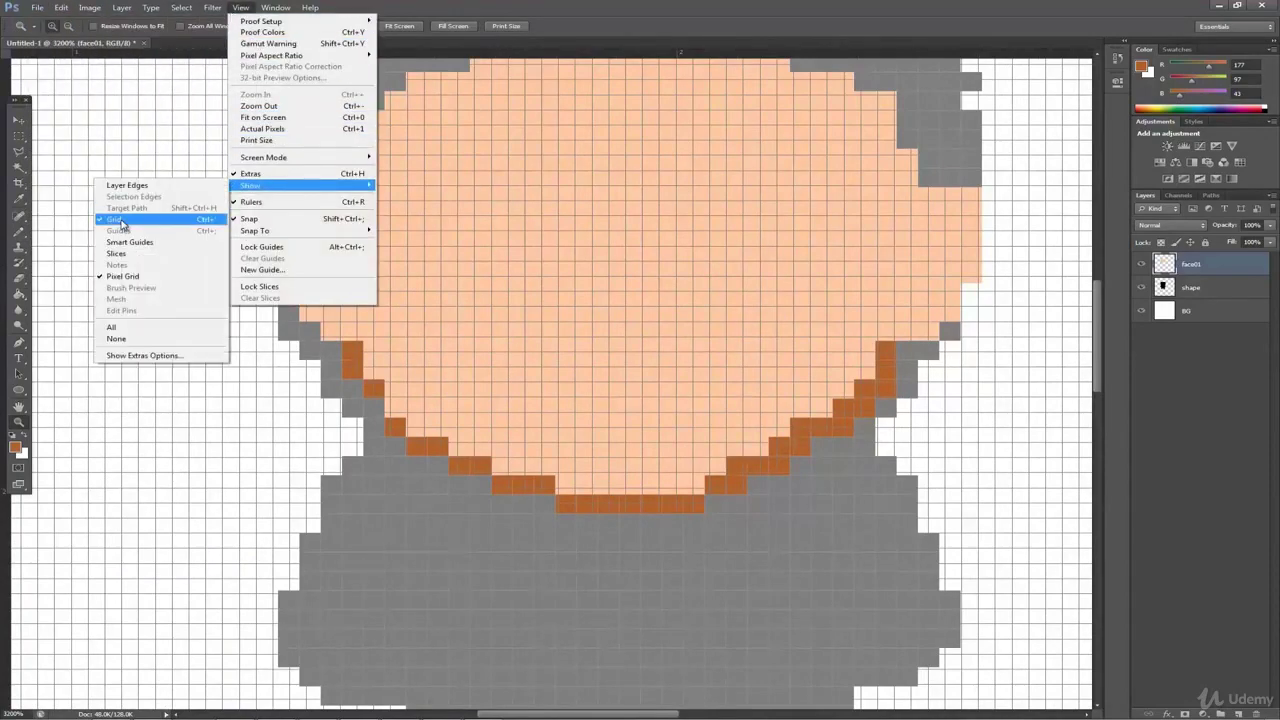
click(121, 223)
Add brown pixels along the left half of the jaw outline to close its gaps and raise the curve
key(b)
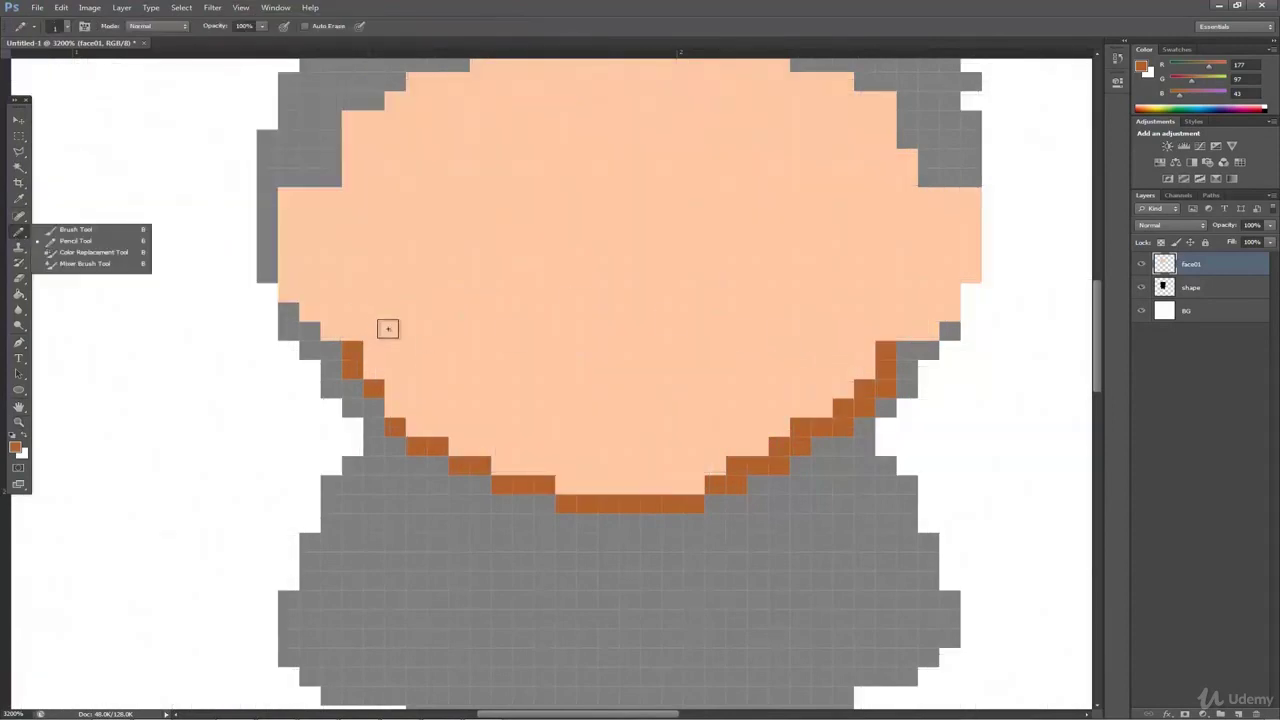
click(353, 385)
click(394, 408)
click(415, 428)
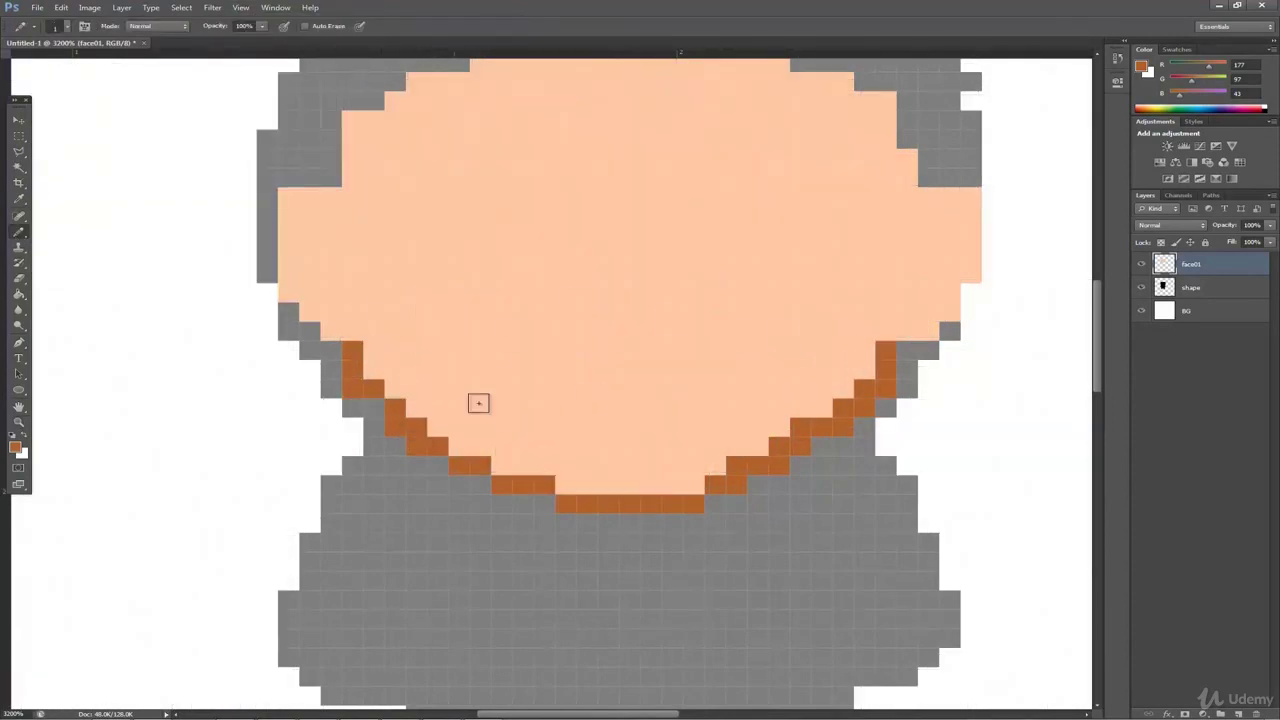
click(522, 465)
click(502, 465)
click(481, 444)
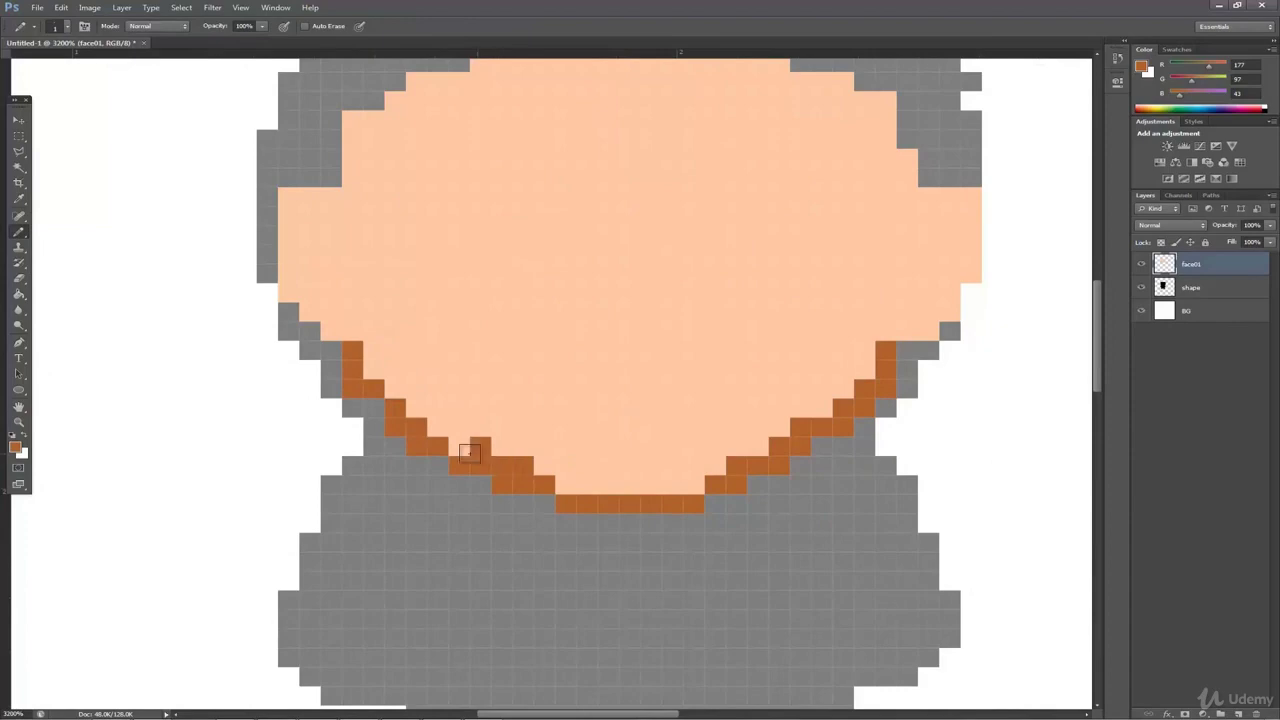
click(459, 444)
Erase the surplus outer pixels of the left jaw outline and redraw that stretch slightly higher
key(e)
click(459, 466)
click(438, 446)
click(417, 446)
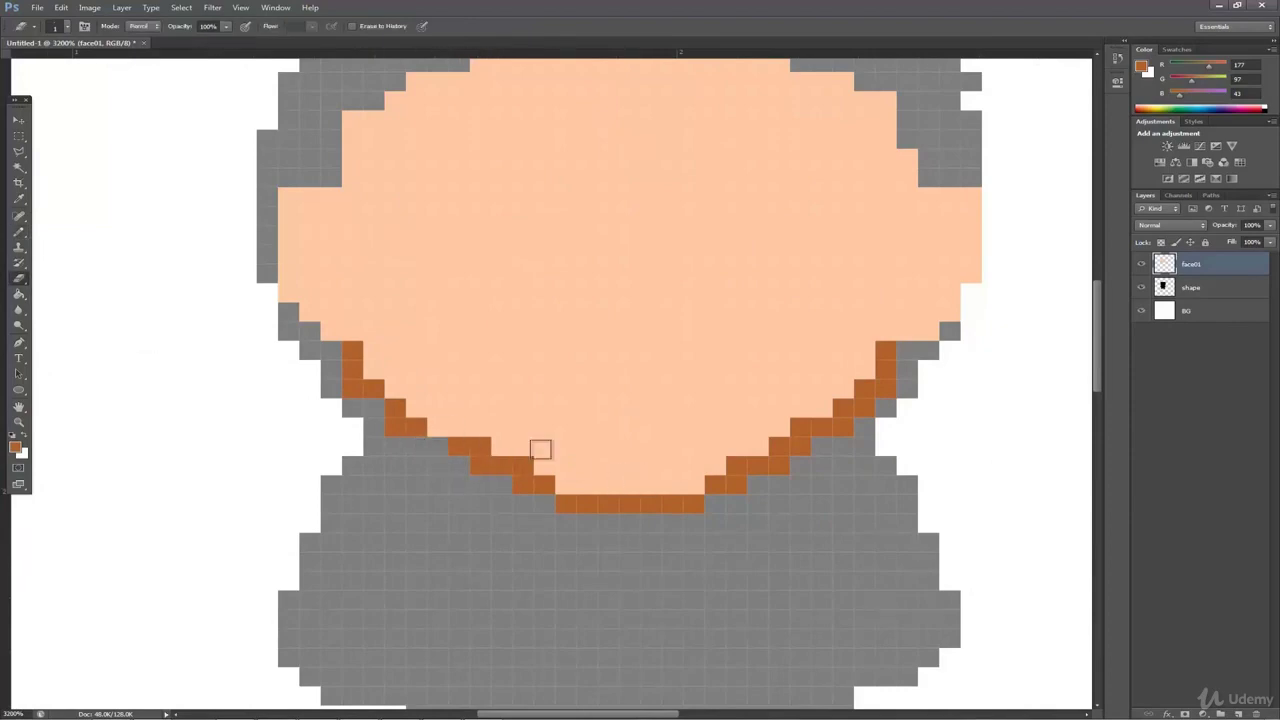
key(b)
drag(455, 425, 437, 427)
click(416, 410)
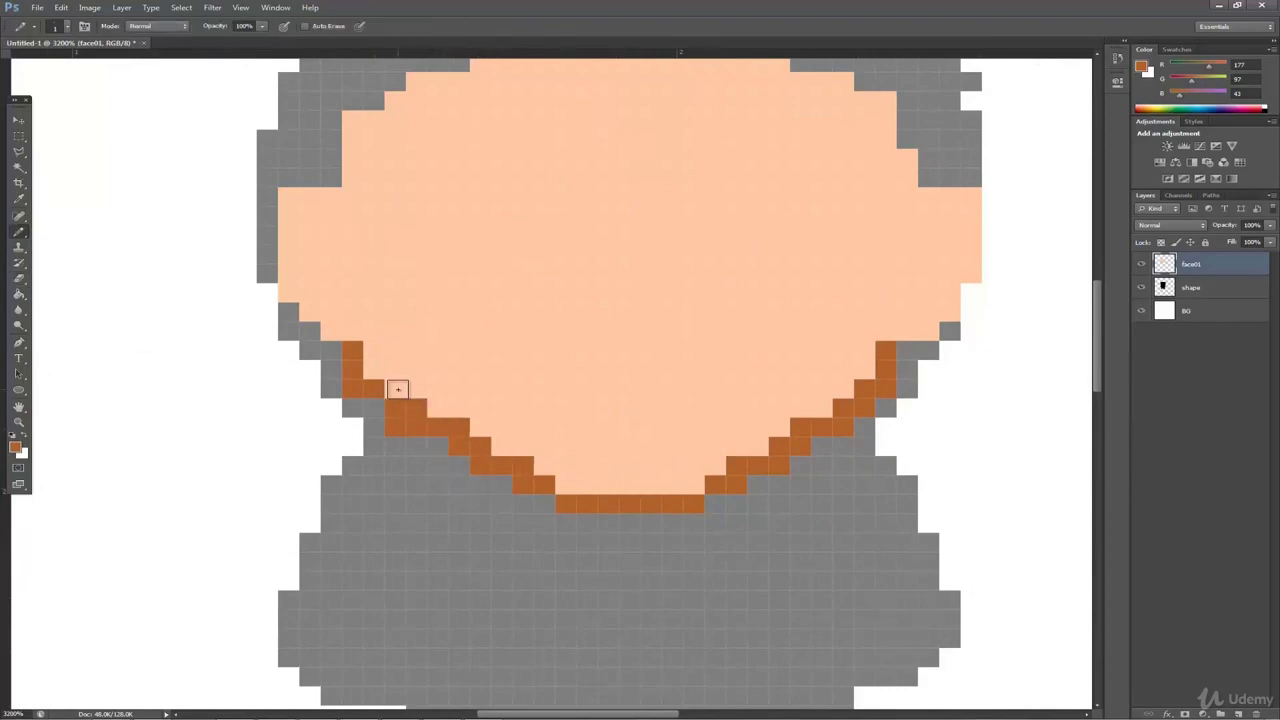
click(396, 389)
key(e)
key(b)
Extend the brown jaw outline up to both sides of the face, erasing the surplus pixel on the right
click(331, 331)
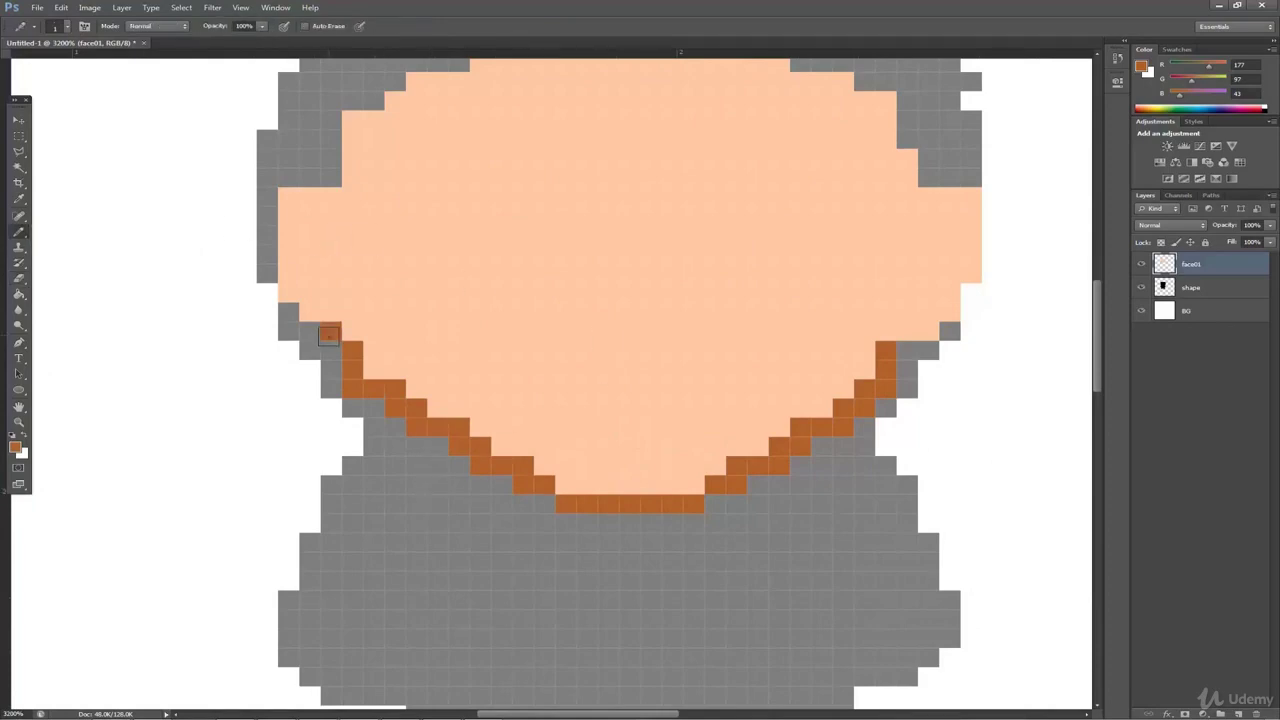
click(309, 312)
click(288, 292)
drag(911, 333, 949, 312)
key(e)
click(927, 332)
key(b)
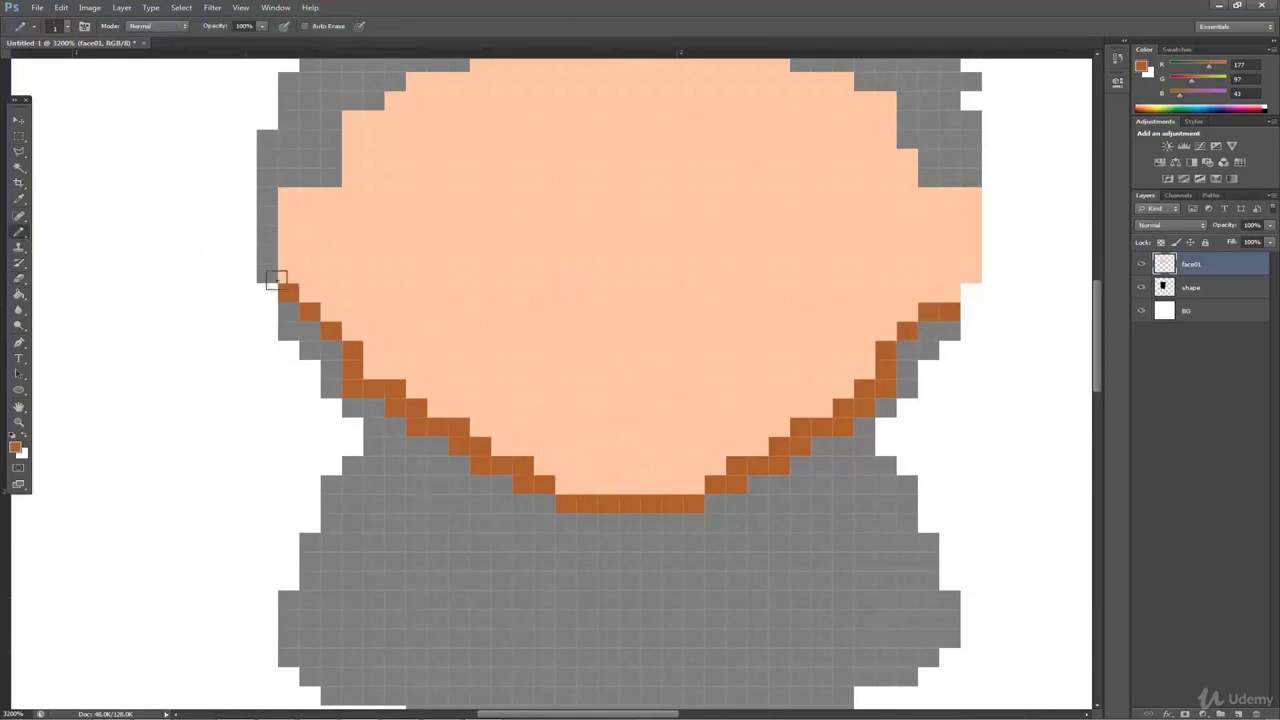
Set the foreground colour to black (000000)
key(z)
alt+click(577, 286)
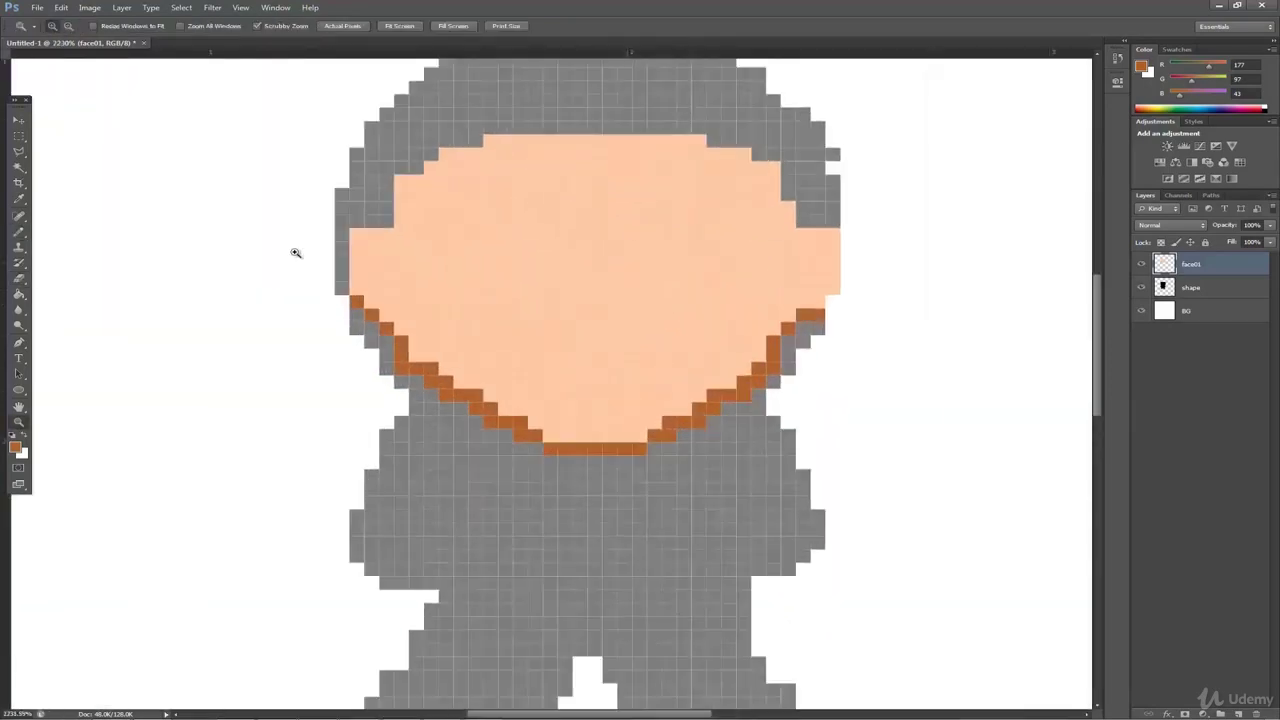
click(15, 447)
click(790, 300)
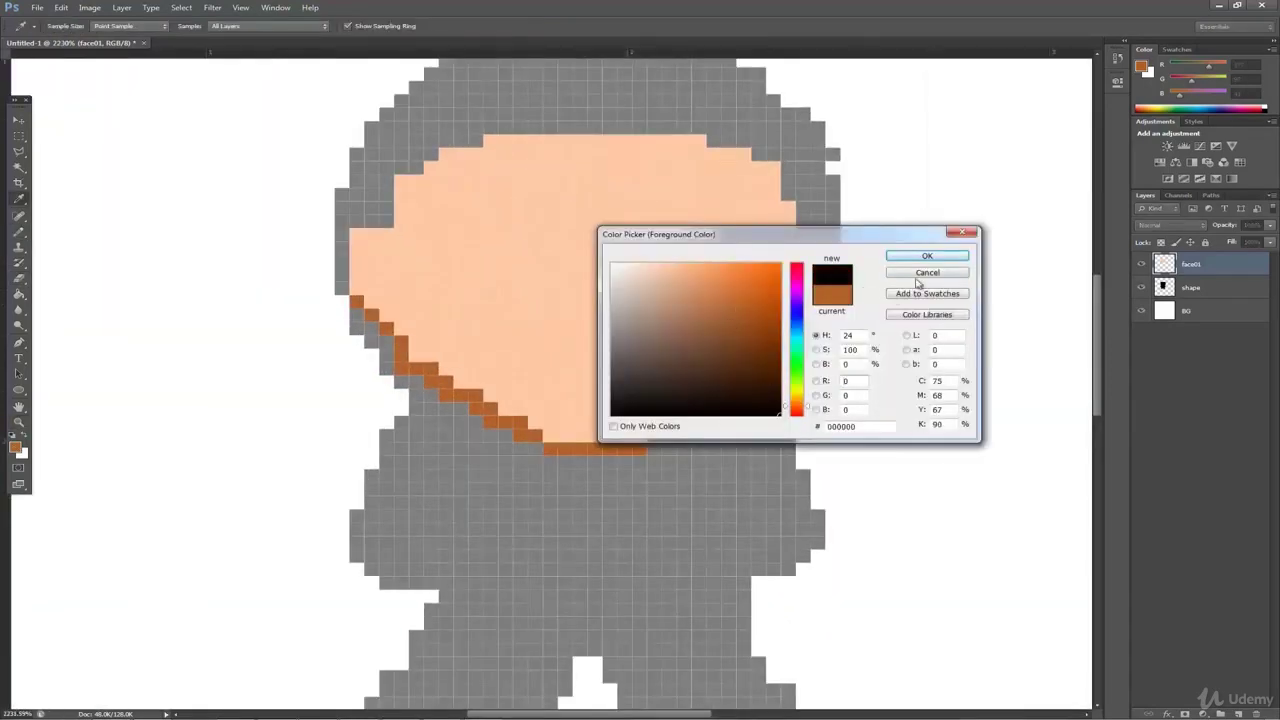
click(931, 254)
Create a new layer named eye
click(121, 7)
mouse_move(228, 28)
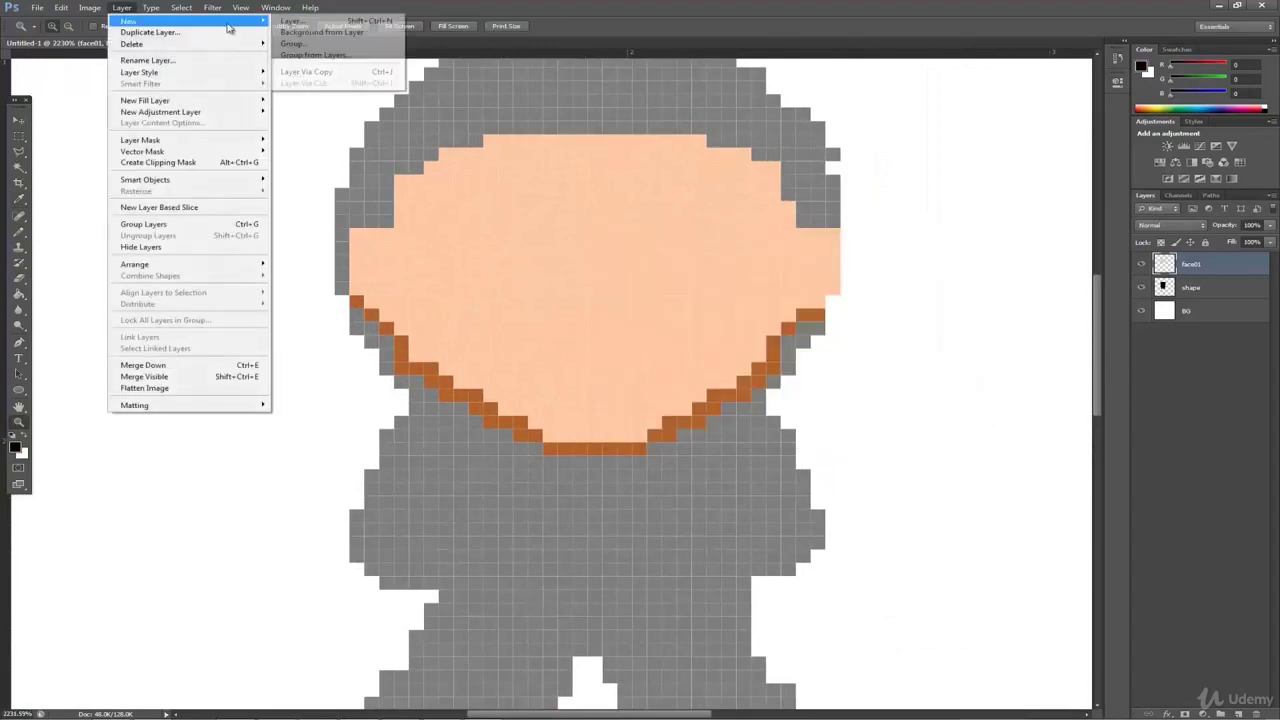
click(288, 22)
text(eye)
key(Return)
Draw the left eye's upper lash line and pupil in black with the pencil, erasing the excess pixels
click(19, 232)
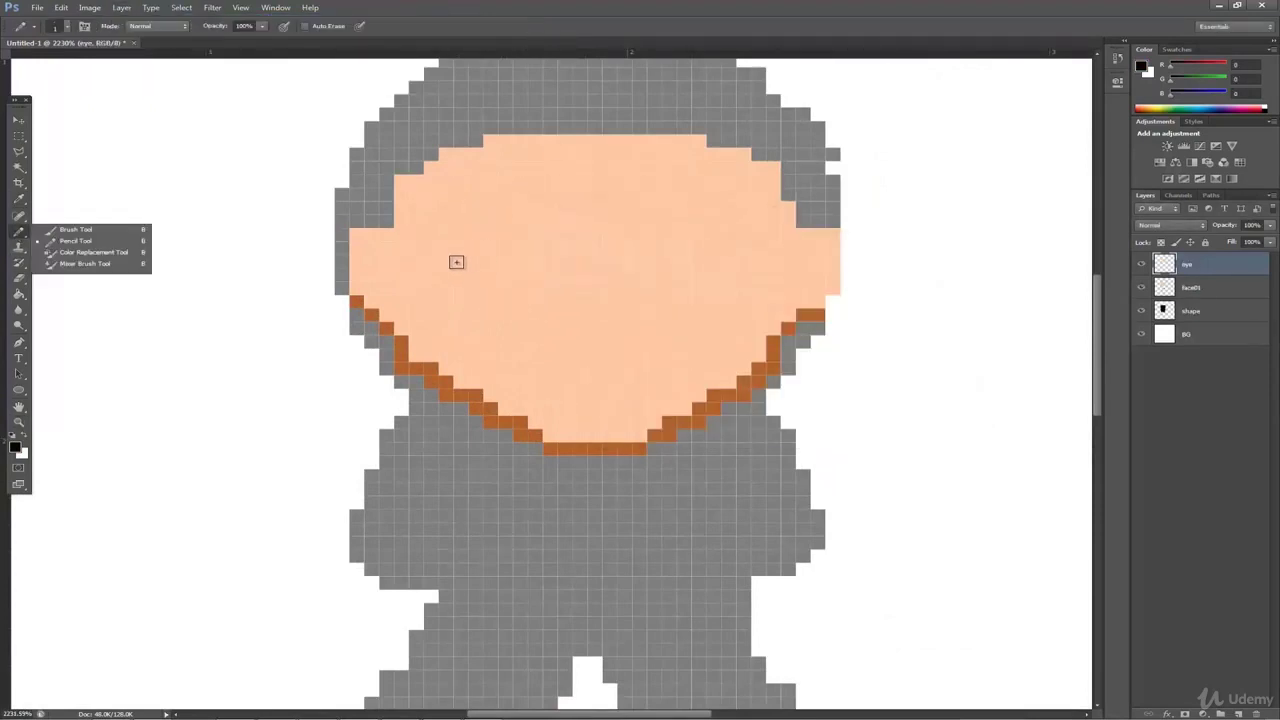
mouse_move(459, 263)
mouse_down()
mouse_move(507, 224)
mouse_move(569, 264)
mouse_move(535, 249)
mouse_move(538, 290)
mouse_move(524, 272)
mouse_move(560, 300)
mouse_up()
mouse_move(461, 223)
mouse_down()
mouse_move(446, 261)
mouse_move(491, 283)
mouse_move(503, 271)
mouse_move(549, 303)
mouse_up()
click(19, 281)
click(445, 264)
click(567, 303)
Switch the drawing colour to white, paint the white of the eye and add a one-pixel highlight in the pupil
click(20, 200)
key(x)
key(b)
key(e)
click(19, 232)
click(521, 288)
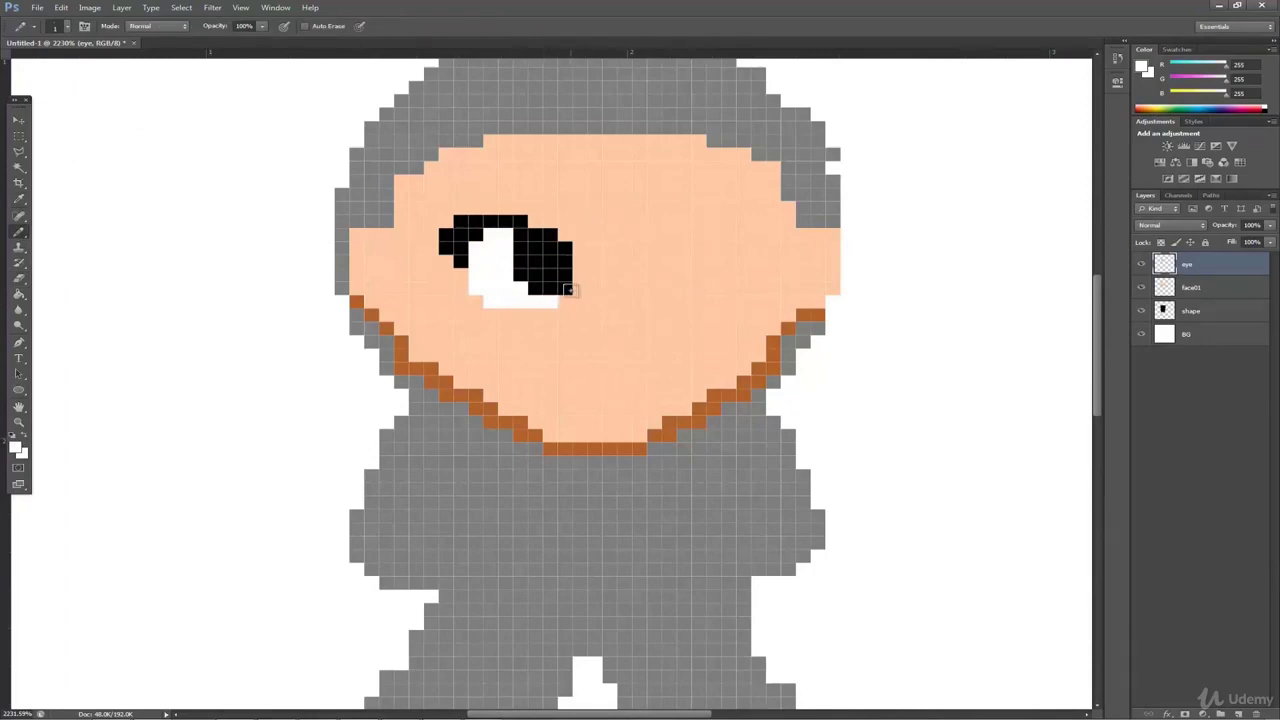
click(566, 289)
click(535, 245)
key(v)
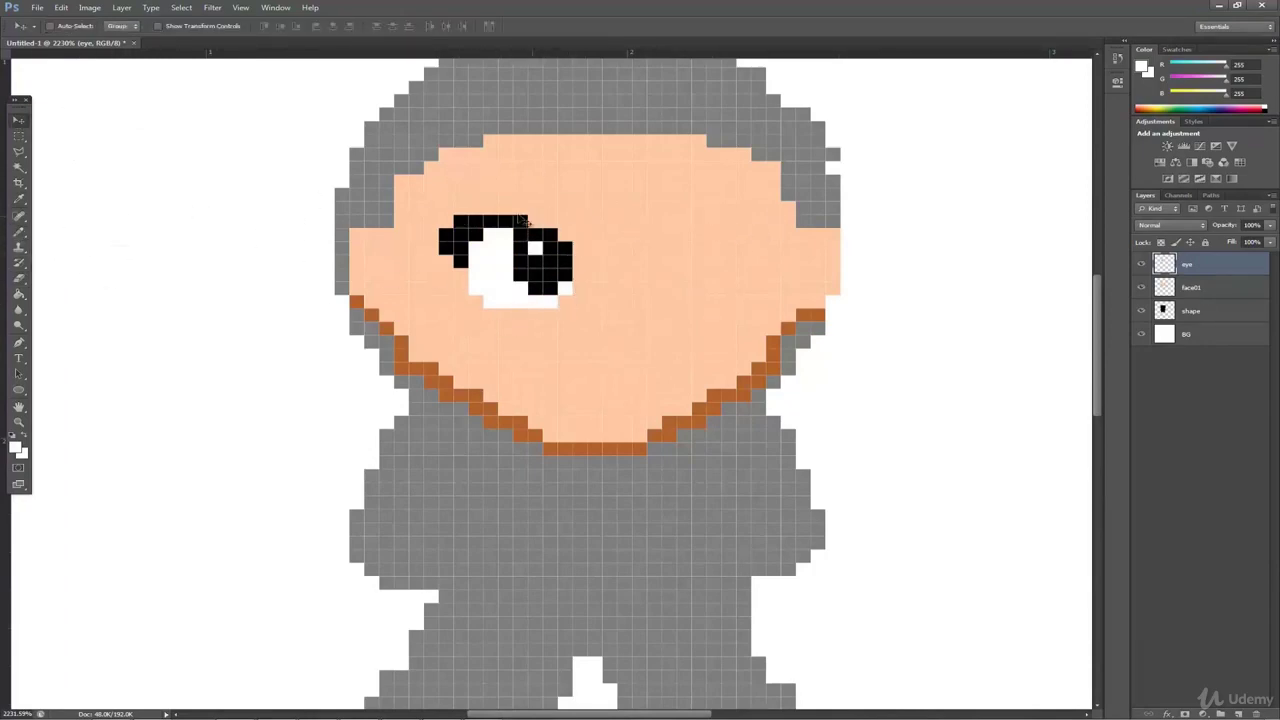
Extend the white of the left eye with the pencil along its lower edge and outer corner
click(19, 232)
mouse_move(491, 315)
mouse_down()
mouse_move(543, 317)
mouse_move(580, 288)
mouse_up()
click(566, 302)
drag(462, 275, 462, 287)
Switch to black and add single pixels at the left eye's inner corner and outer lashes, undoing the misplaced one
key(x)
click(580, 260)
click(432, 237)
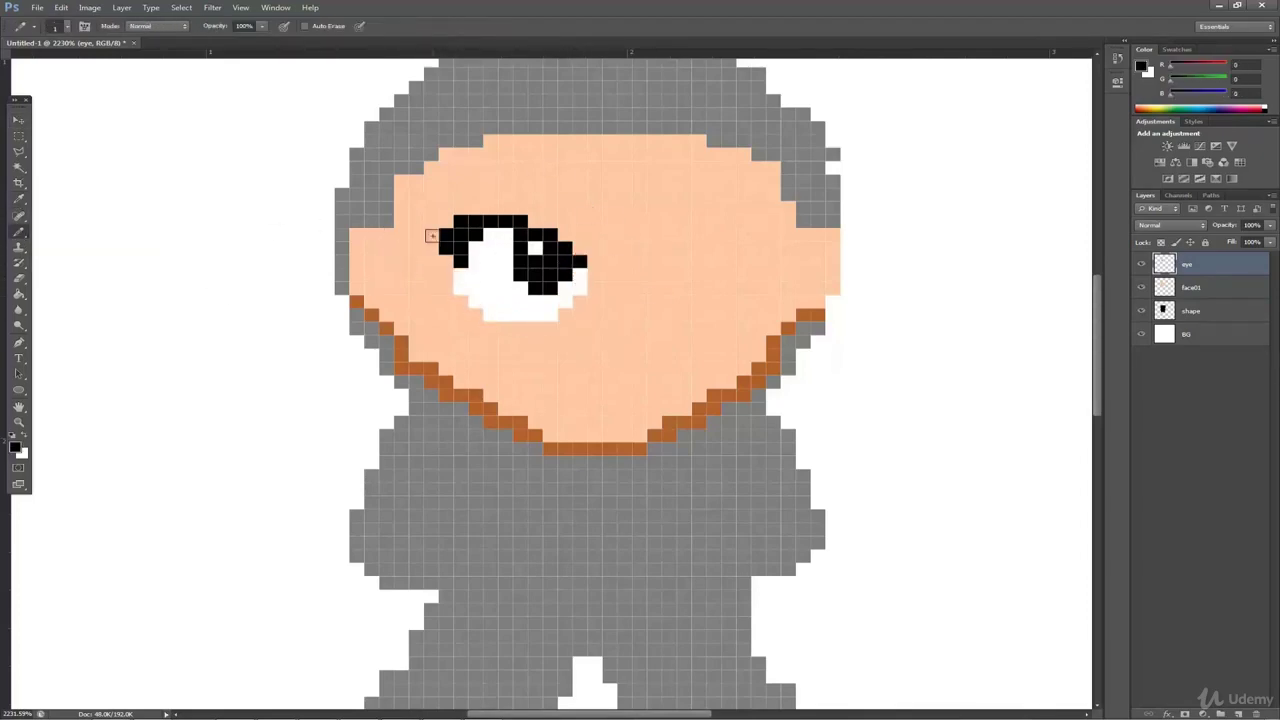
click(461, 275)
key(ctrl+z)
click(447, 260)
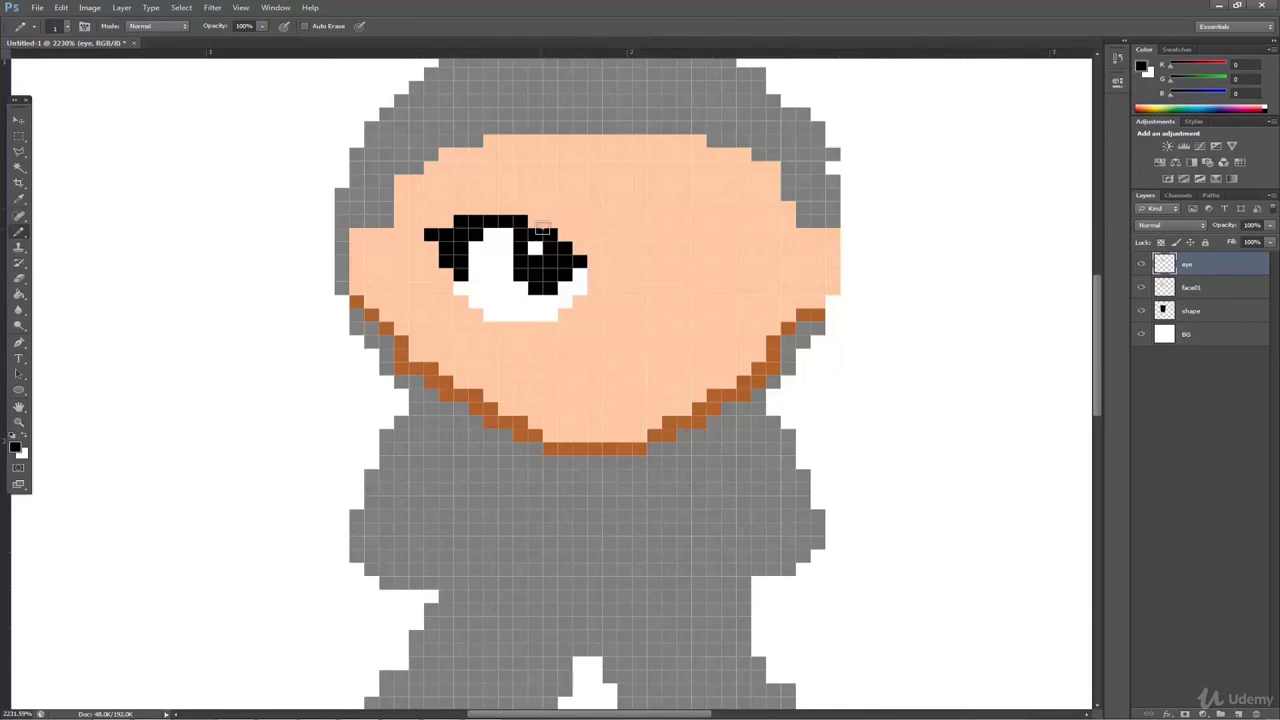
Draw a slanted black eyebrow above the left eye and nudge the eye layer one pixel left and one pixel down
drag(462, 168, 578, 220)
key(v)
key(Left)
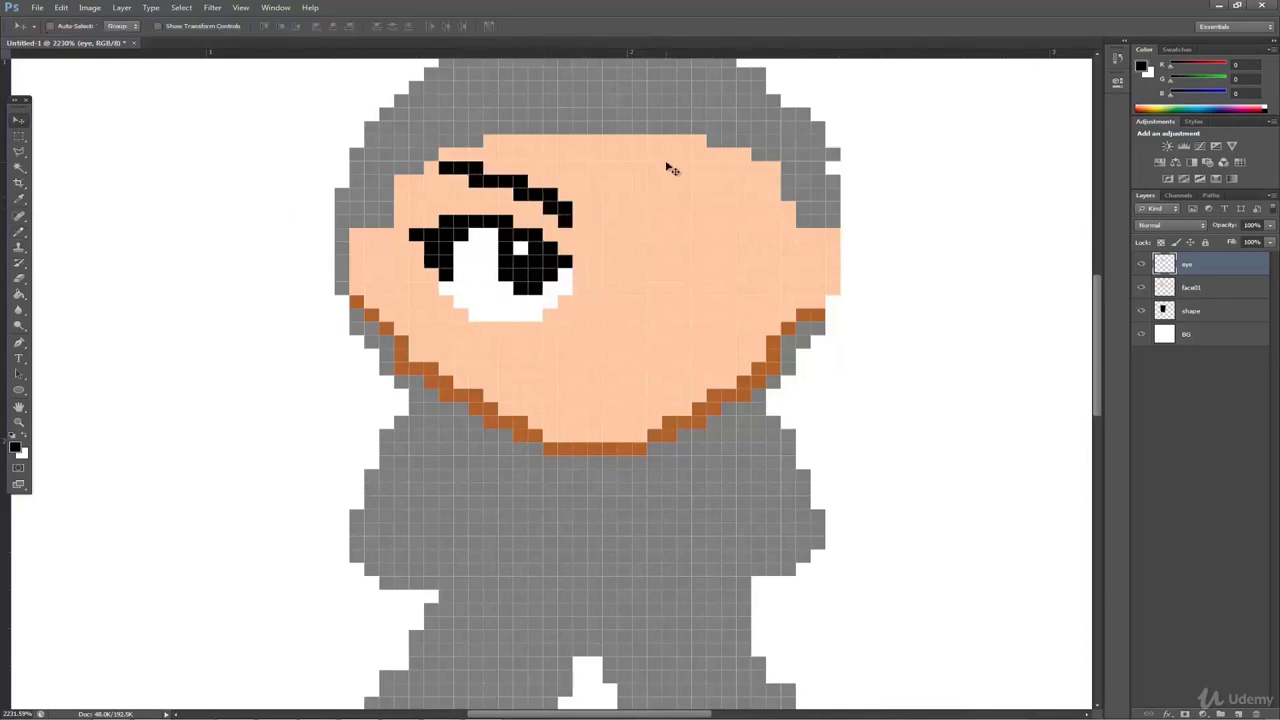
key(Down)
key(Down)
key(Up)
Add a lower lash pixel to the left eye and reshape the eyebrow's outer half into an arch with pencil and eraser
key(b)
click(422, 275)
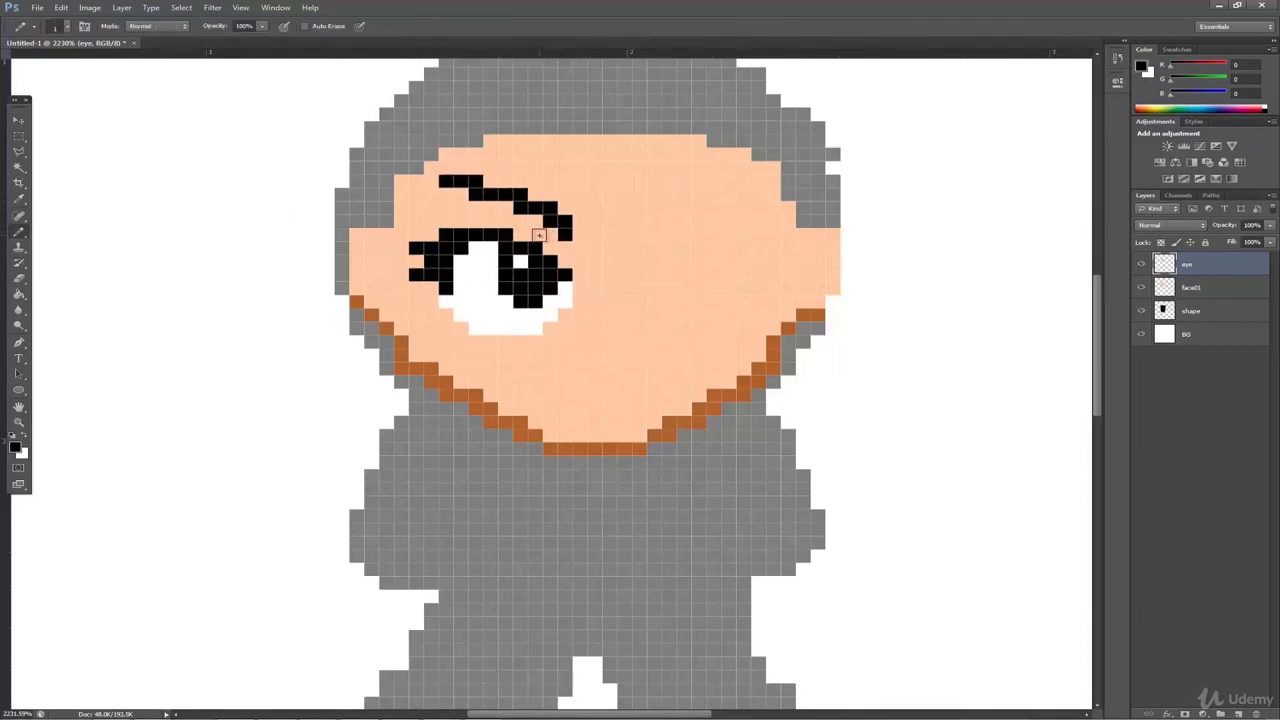
click(19, 200)
click(19, 232)
drag(445, 195, 430, 195)
click(490, 182)
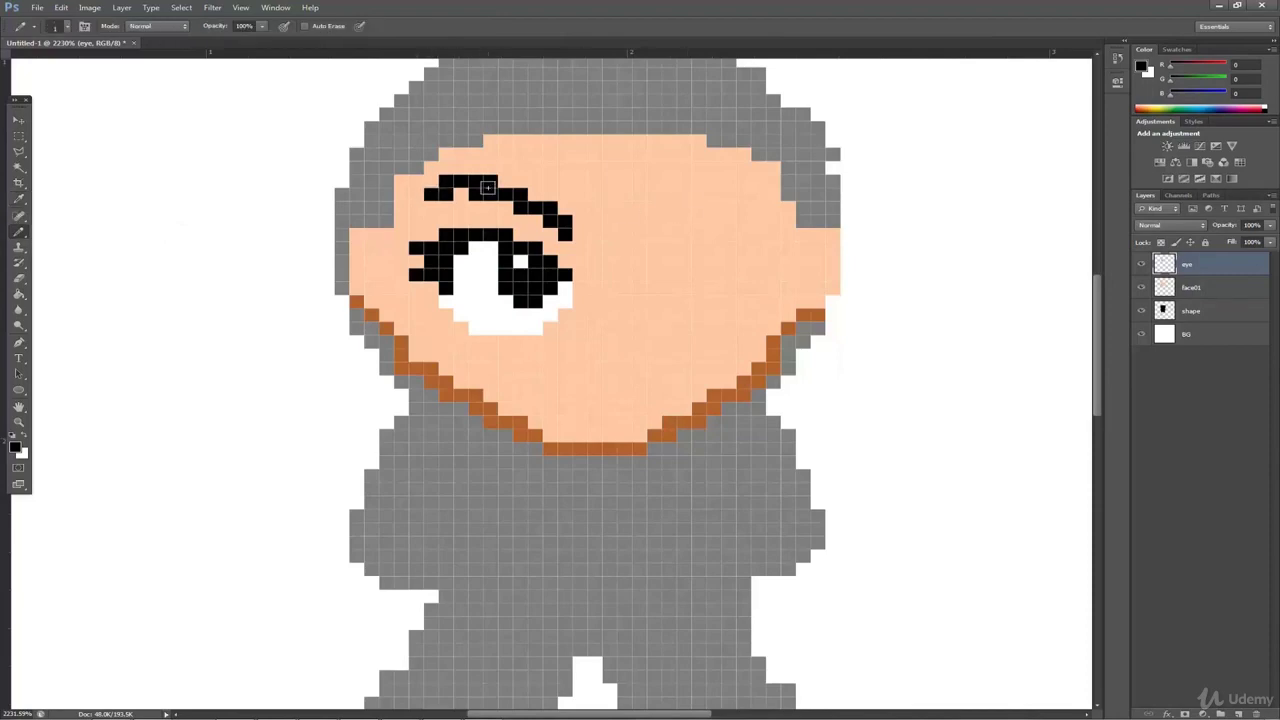
key(e)
click(490, 196)
key(b)
click(490, 195)
Duplicate the eye layer, flip the copy horizontally and place it on the opposite side of the face
right_click(1190, 266)
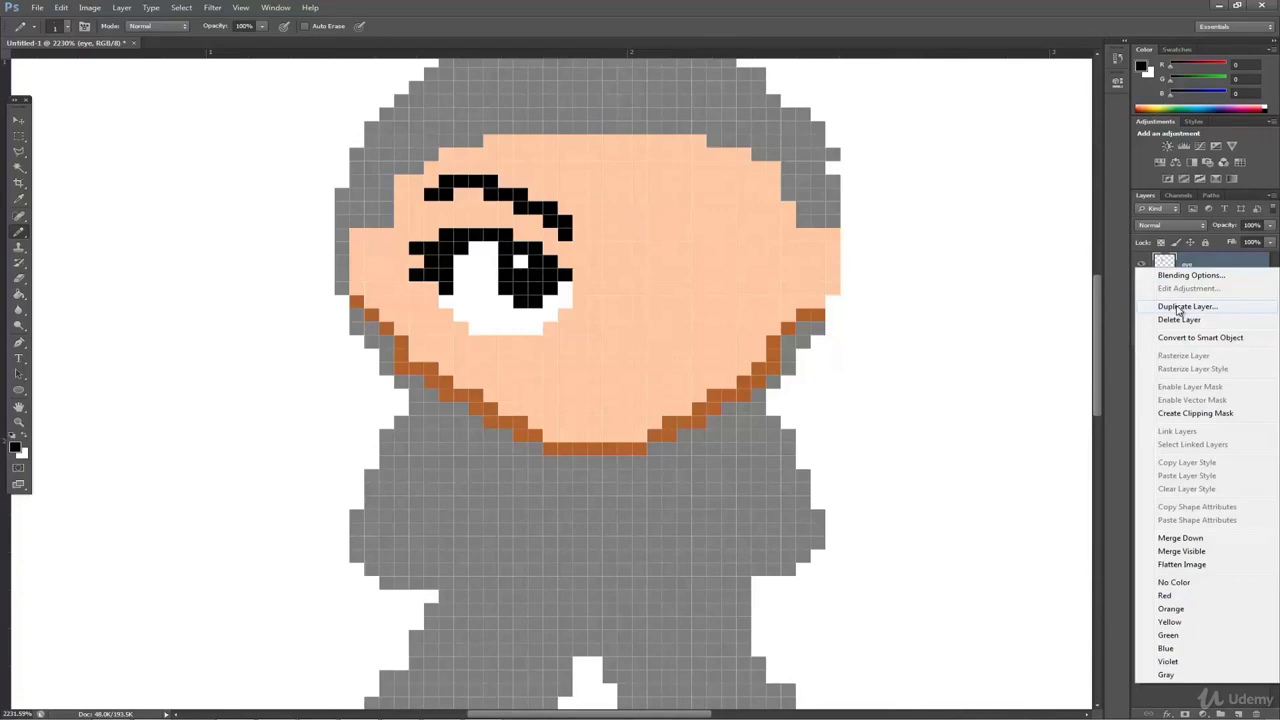
click(1186, 307)
click(61, 7)
mouse_move(82, 241)
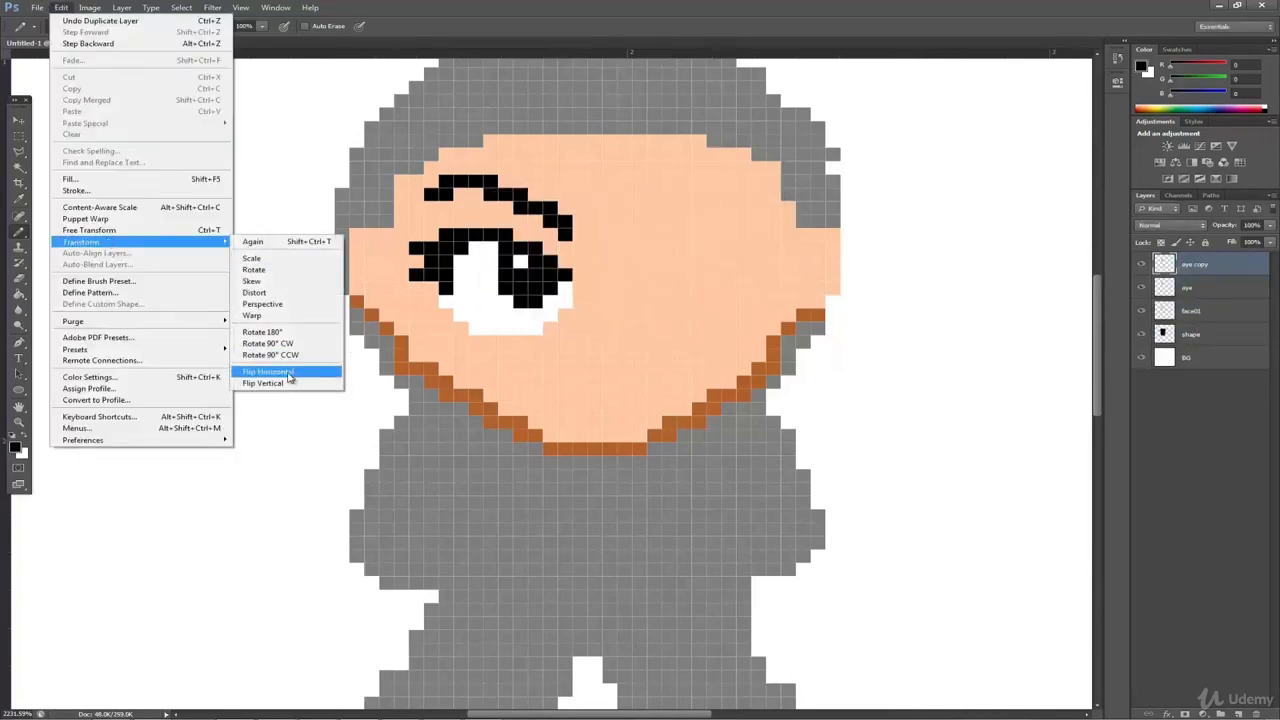
click(268, 371)
click(19, 124)
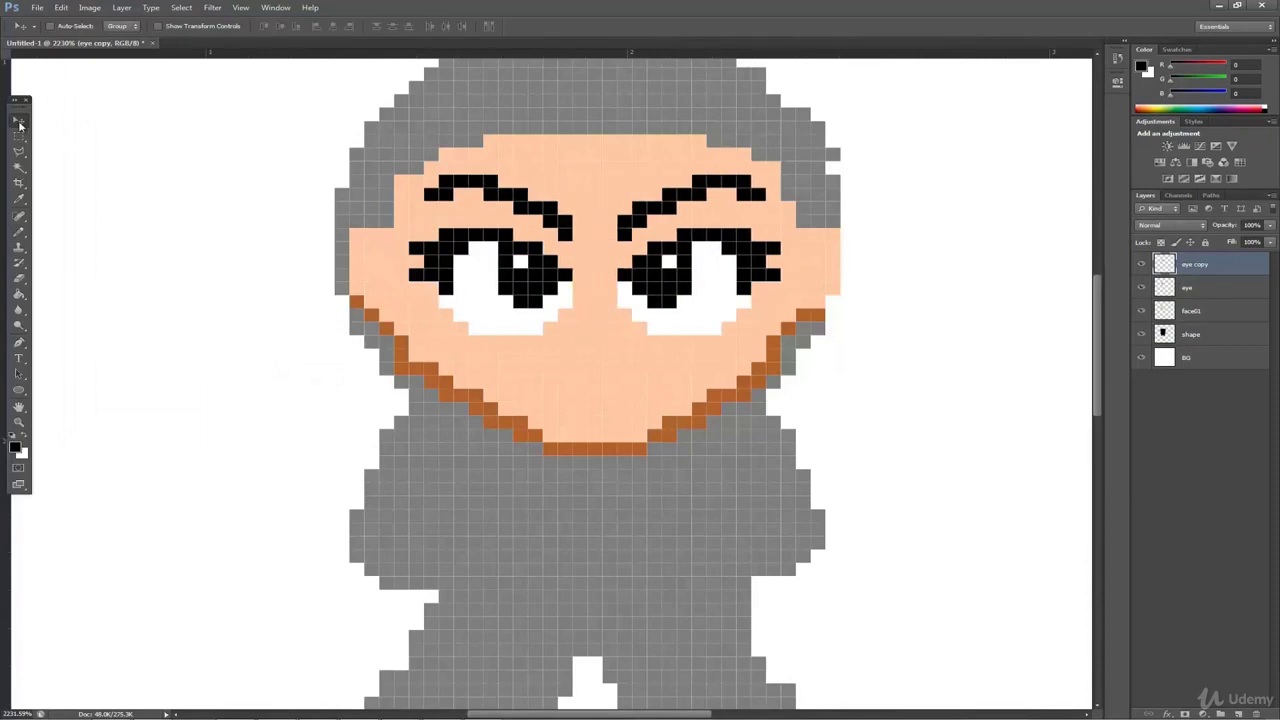
Merge the copied eye into the eye layer and rename the layer eyes
key(ctrl+e)
double_click(1195, 264)
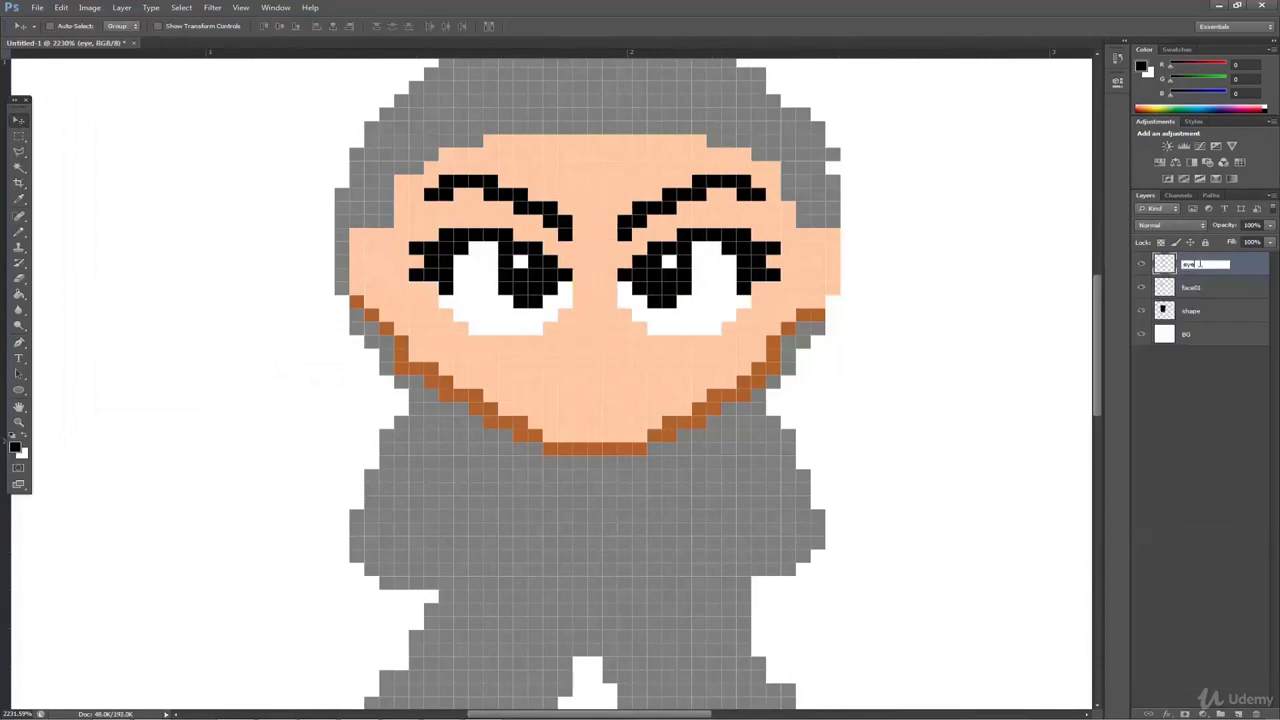
key(Return)
Set the foreground colour to a light blue with RGB 183, 236, 247
click(18, 199)
click(372, 212)
click(15, 447)
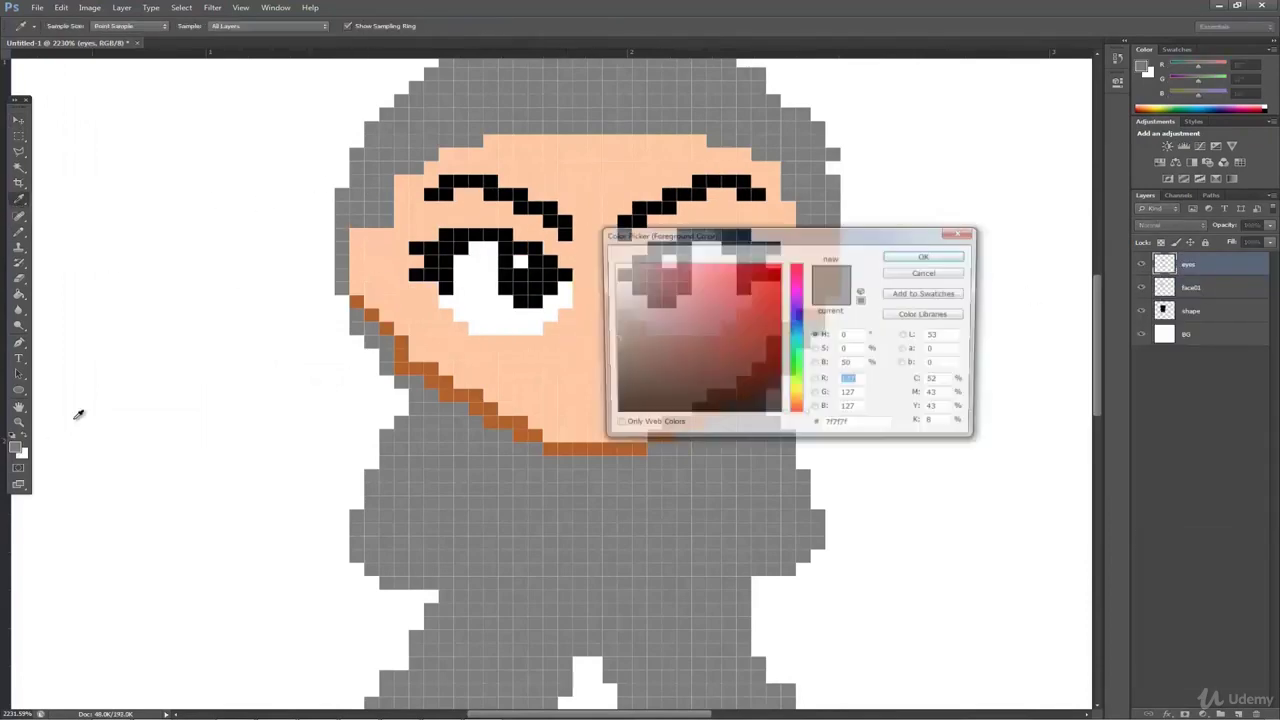
click(797, 335)
click(625, 285)
drag(625, 285, 655, 268)
key(Return)
Shade the whites of both eyes in light blue below the upper lashes and at the inner corners
key(b)
drag(476, 248, 491, 248)
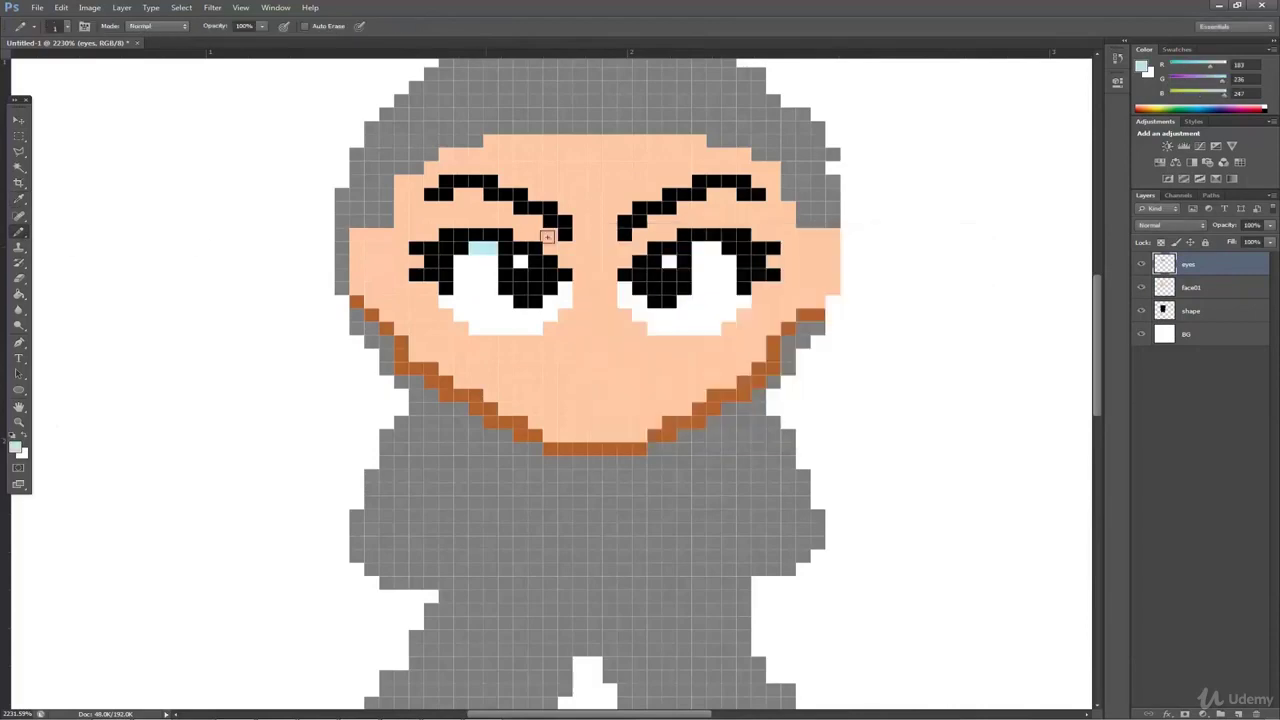
drag(699, 248, 729, 262)
click(697, 260)
drag(625, 288, 626, 300)
drag(565, 289, 551, 301)
click(640, 301)
click(463, 262)
click(491, 262)
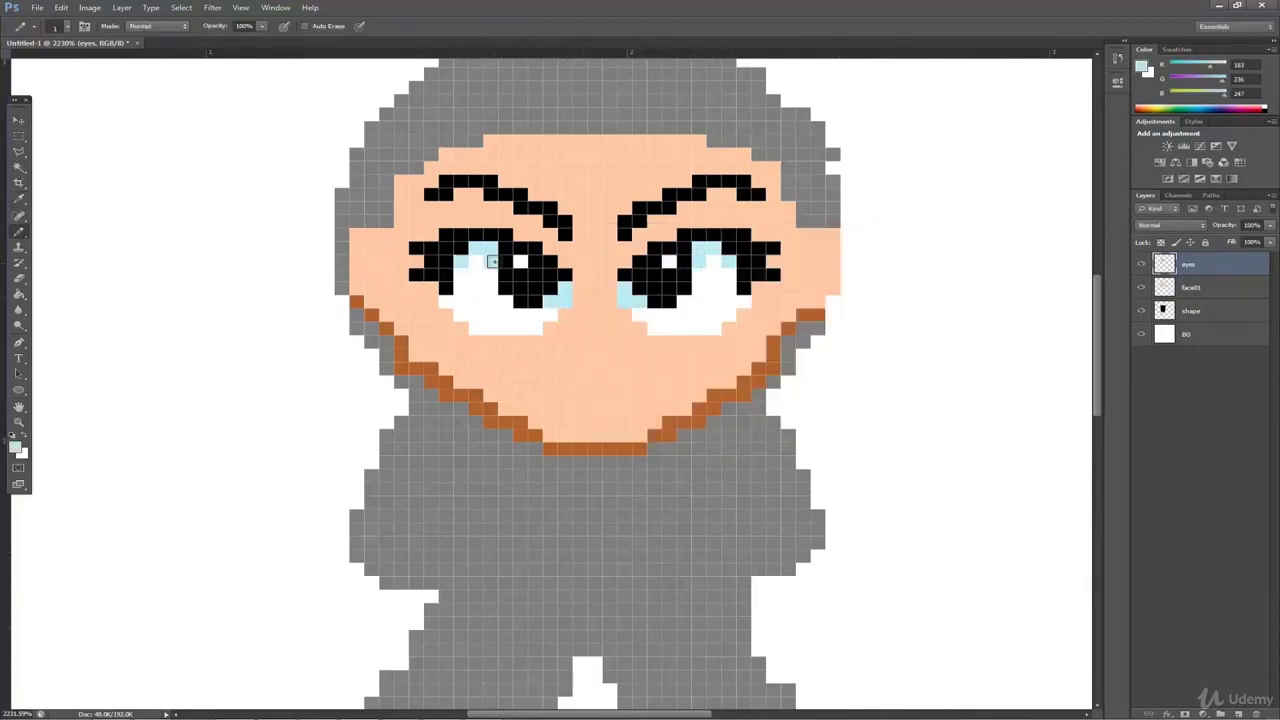
Change the colour to a paler blue, RGB 224, 250, 255, and soften the lower edge of the shading in both eyes
click(16, 451)
click(633, 264)
click(912, 259)
click(476, 264)
click(713, 263)
drag(697, 273, 728, 276)
drag(462, 275, 489, 276)
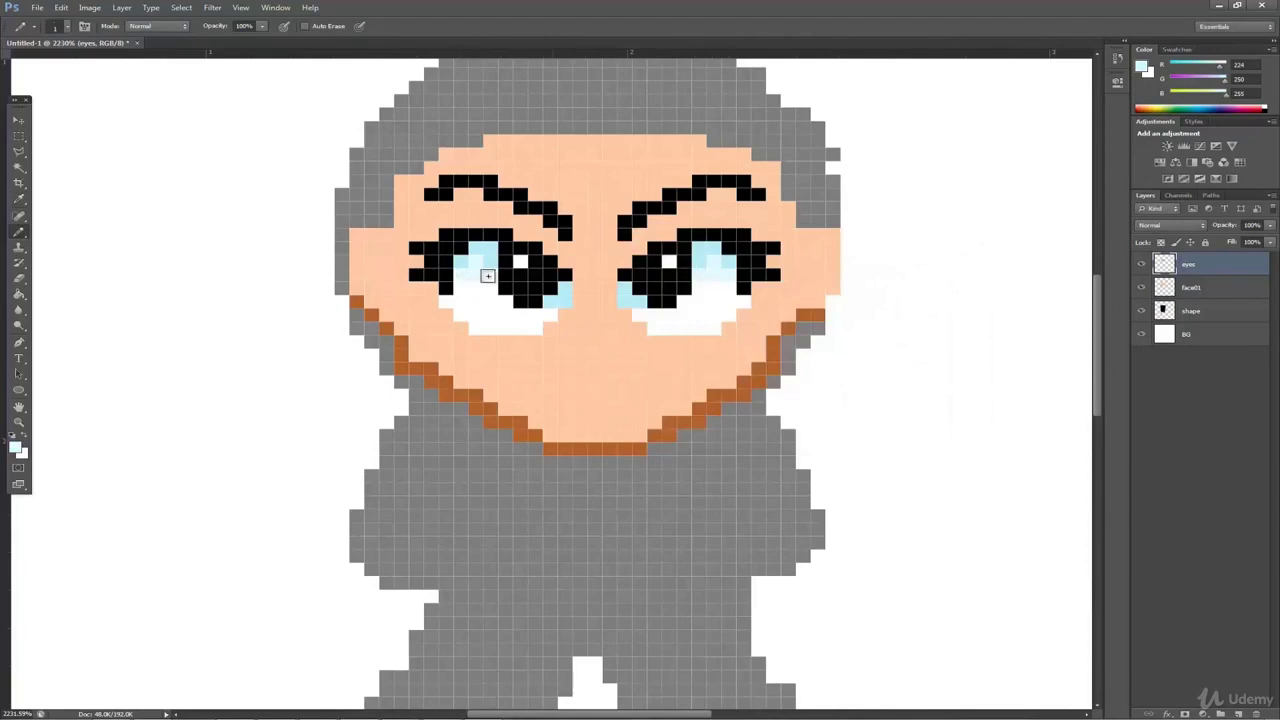
click(551, 314)
Sample the face's skin colour and lighten it to RGB 255, 242, 233
click(21, 201)
click(507, 365)
click(16, 448)
click(628, 253)
click(926, 257)
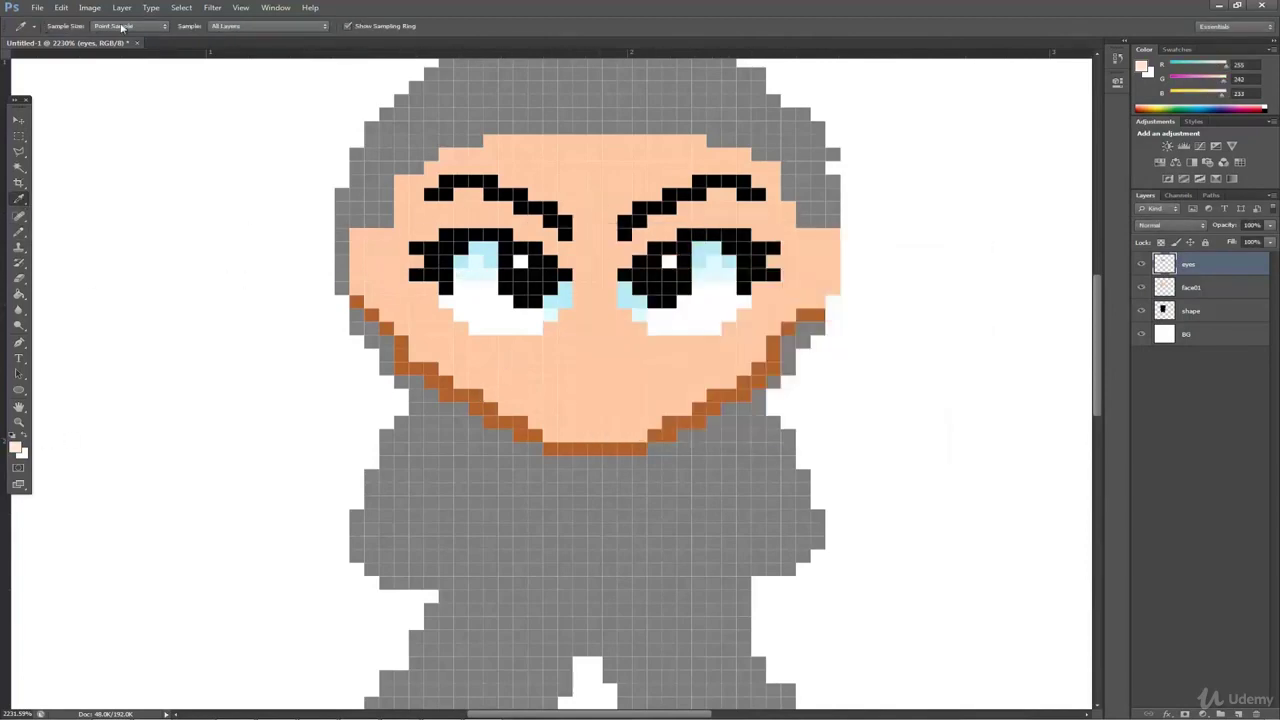
Create a new layer named nose and mouth
click(121, 8)
mouse_move(237, 21)
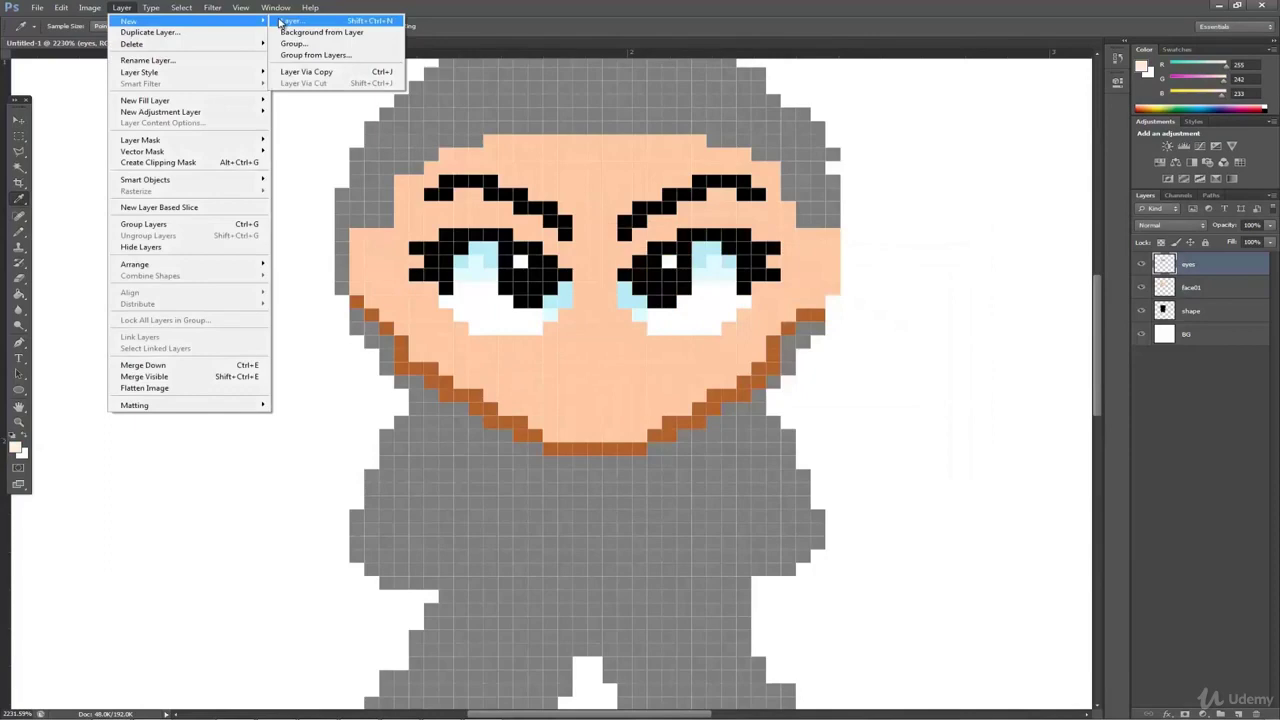
click(288, 21)
text(nose)
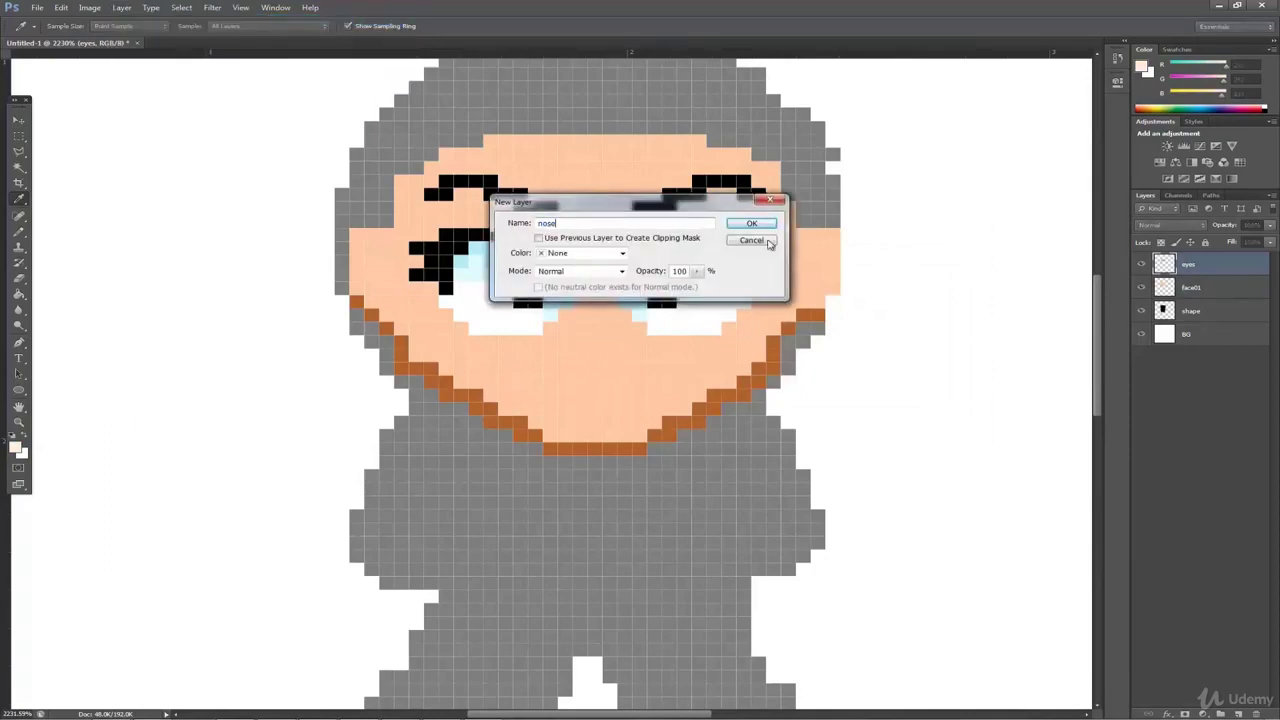
text( and mouth)
key(Return)
Paint a small pale highlight for the nose between the eyes, undoing the first stroke and redrawing it
click(20, 233)
drag(582, 344, 609, 354)
key(ctrl+z)
click(582, 344)
Change the colour to a pale skin tone, RGB 255, 225, 204, and add a pixel at the top of the nose
click(20, 200)
click(611, 269)
click(16, 448)
click(645, 262)
click(908, 261)
click(20, 233)
click(592, 326)
Erase the excess pixels at the base of the nose and nudge the nose up one pixel
click(20, 279)
click(578, 357)
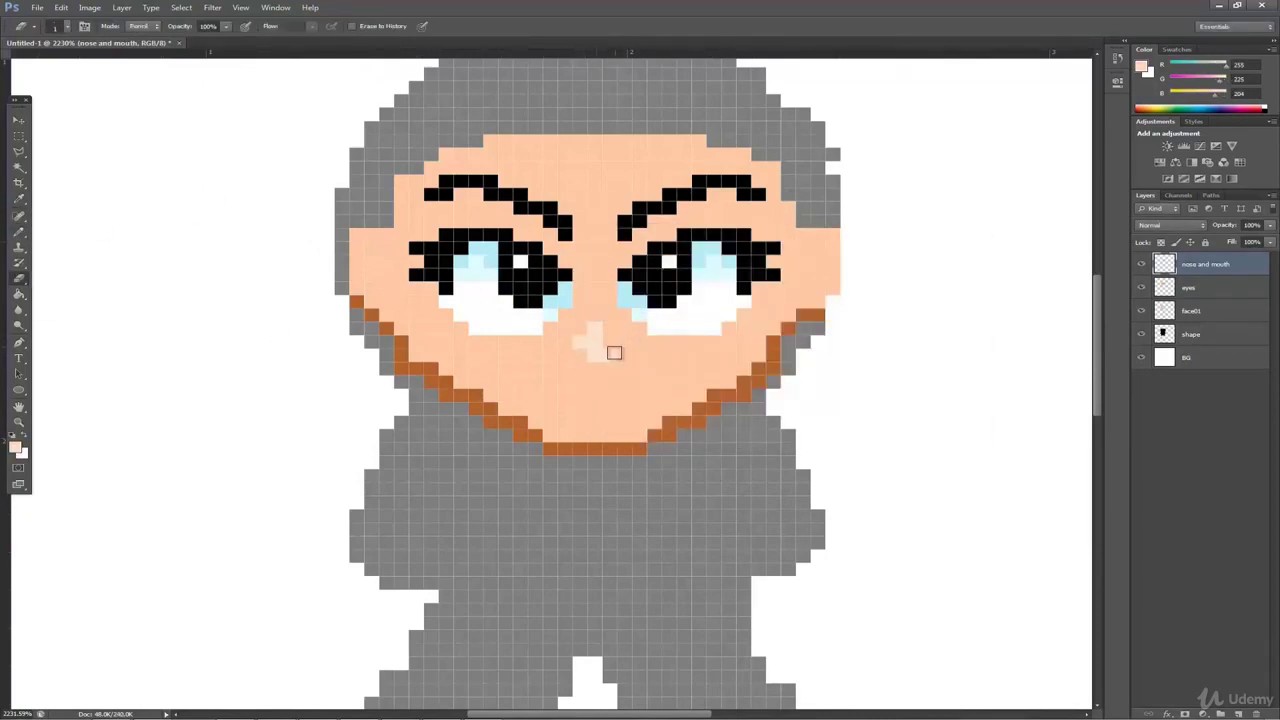
click(613, 354)
click(19, 120)
key(Up)
Draw a straight mouth line in the pale skin tone below the nose with the Pencil tool
click(20, 233)
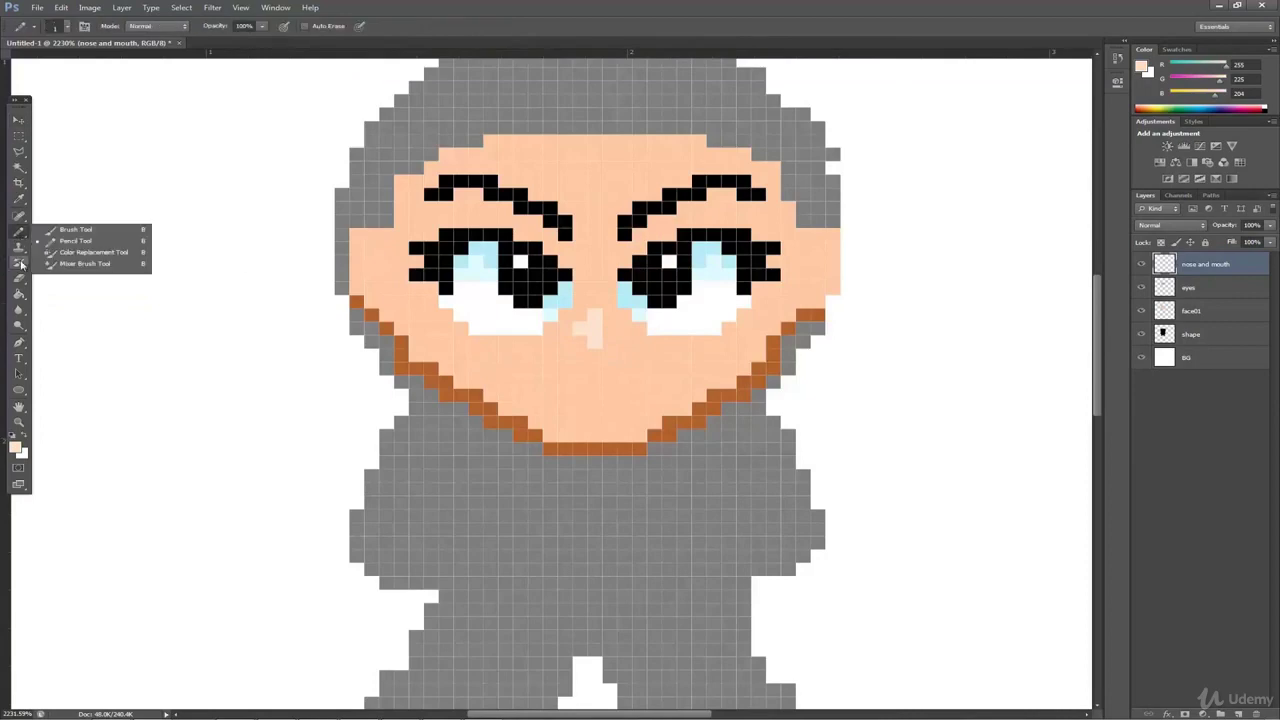
click(70, 231)
click(62, 241)
drag(566, 382, 628, 382)
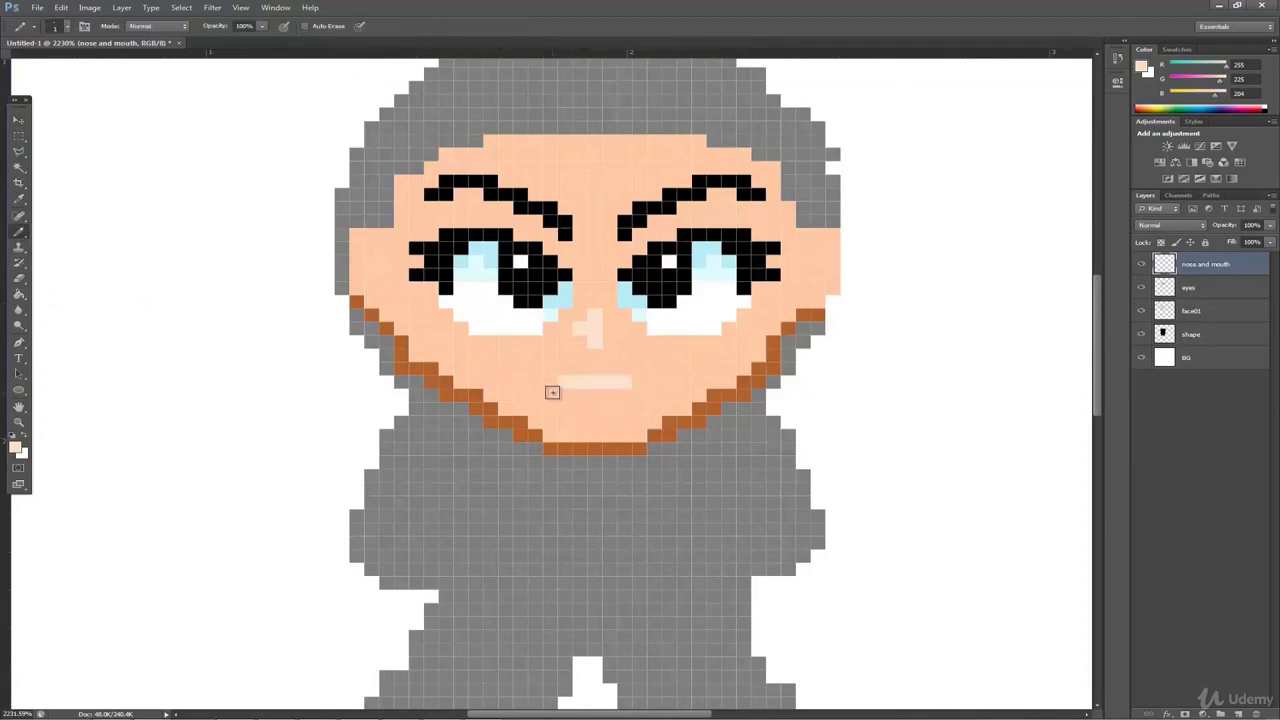
Sample the brown chin outline and adjust the foreground colour to a pink with RGB 240, 121, 121
click(19, 200)
click(401, 362)
click(15, 448)
drag(788, 407, 788, 414)
mouse_move(742, 313)
mouse_down()
mouse_move(732, 323)
mouse_move(764, 319)
mouse_up()
drag(787, 414, 787, 419)
drag(742, 292, 696, 272)
key(Return)
Draw a pink downturned mouth over the pale line with the pencil and erase the line's leftover ends
right_click(18, 232)
click(62, 241)
drag(566, 382, 625, 382)
right_click(18, 279)
click(66, 277)
click(566, 382)
click(625, 382)
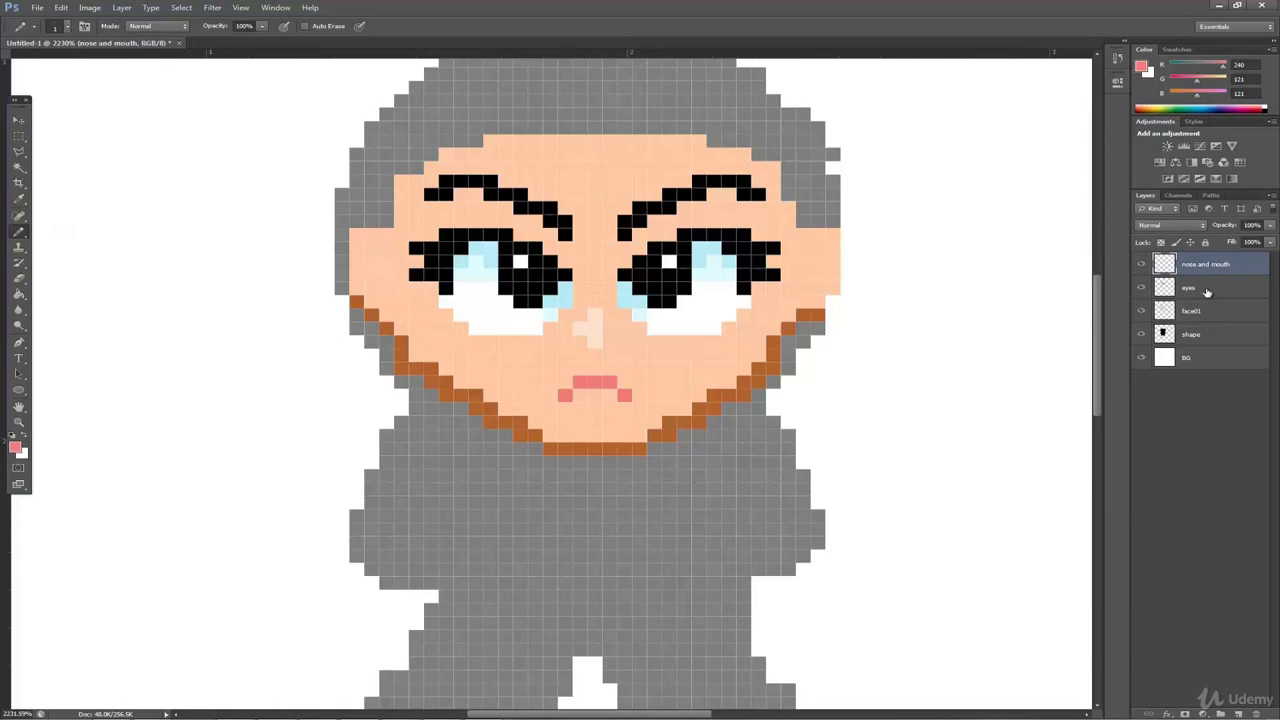
Select the nose and mouth layer together with the eyes layer and move both down one pixel
shift+click(1170, 292)
key(v)
key(Down)
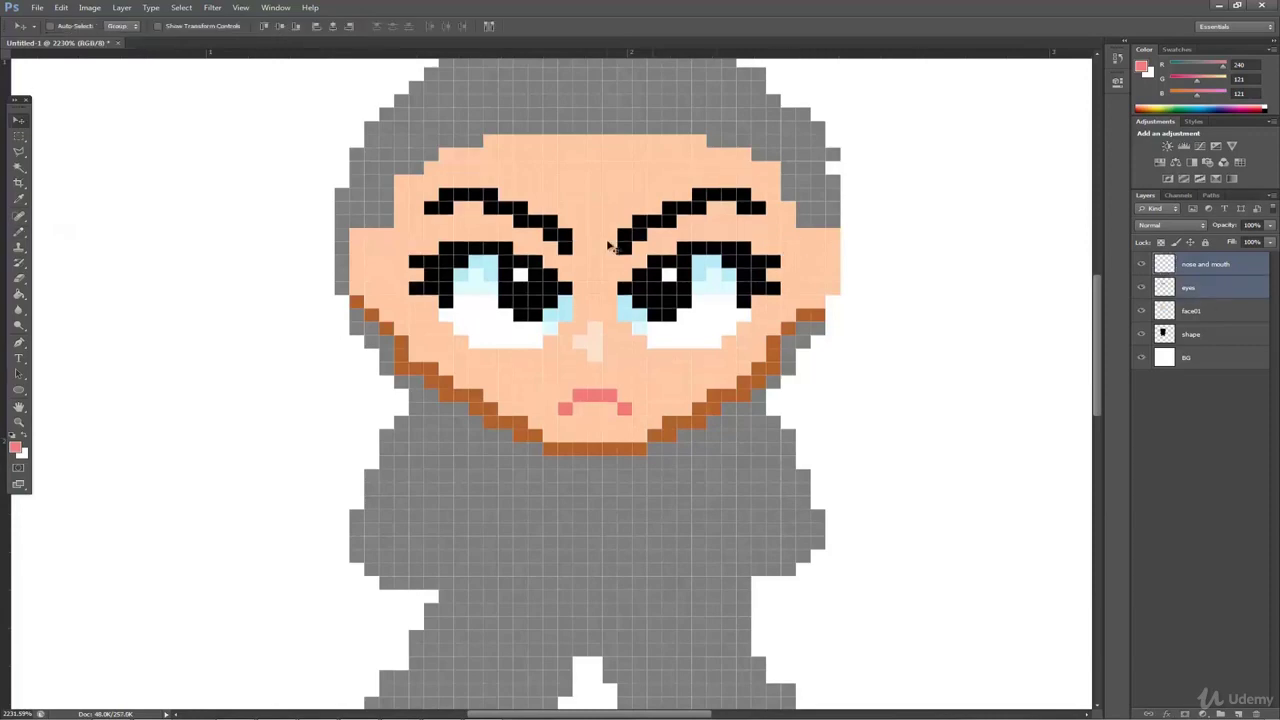
Create a new layer named hair above the nose and mouth layer
click(1204, 266)
click(121, 8)
mouse_move(130, 20)
click(281, 23)
text(hair)
key(Return)
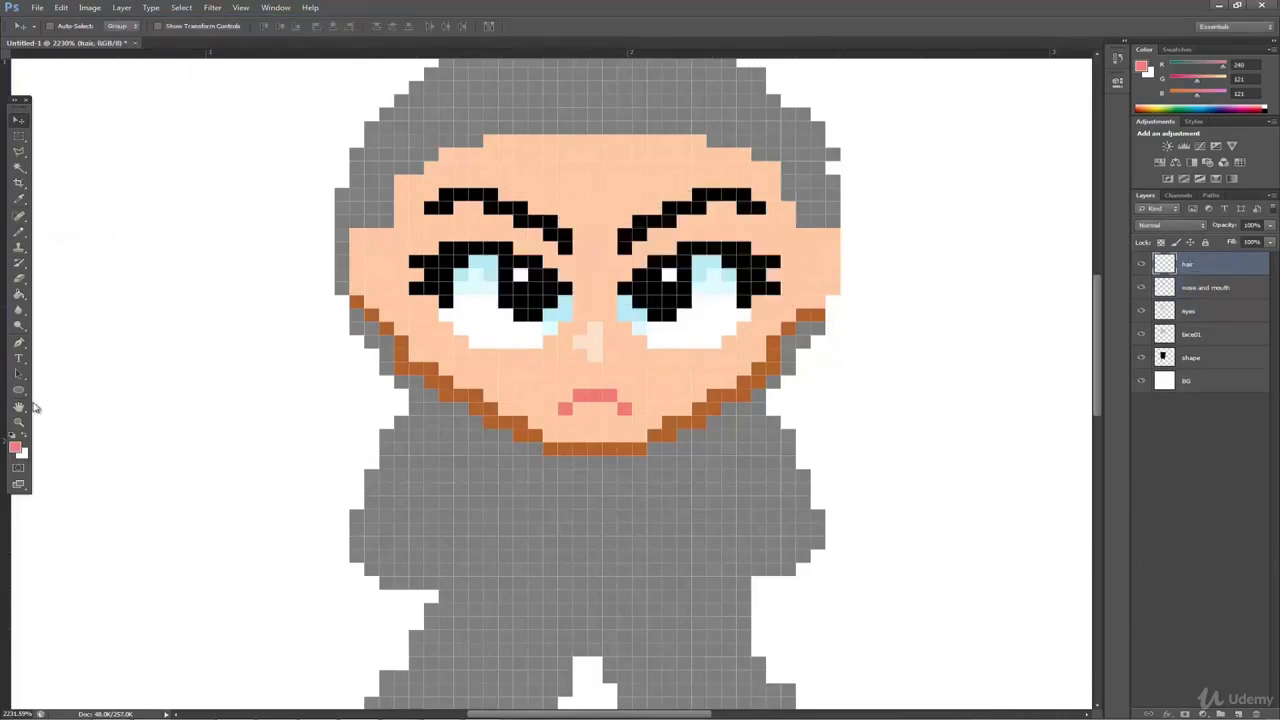
Set the foreground colour to a dark navy with RGB 10, 8, 62 for the hair
click(19, 422)
alt+click(584, 290)
click(15, 447)
click(763, 374)
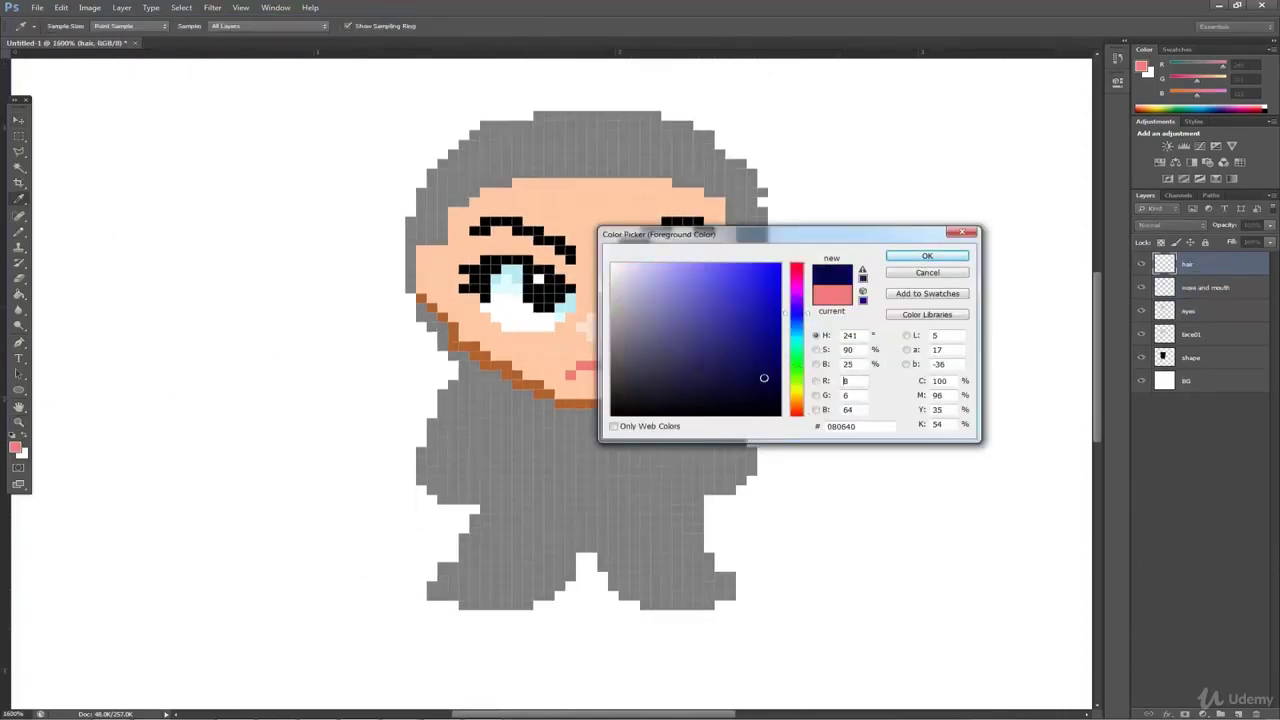
click(932, 255)
Sketch the jagged fringe strands across the forehead and the upper hair contour in navy with the Pencil tool
right_click(20, 229)
click(75, 241)
mouse_move(563, 175)
mouse_down()
mouse_move(548, 214)
mouse_move(618, 216)
mouse_move(604, 262)
mouse_move(662, 238)
mouse_move(485, 191)
mouse_up()
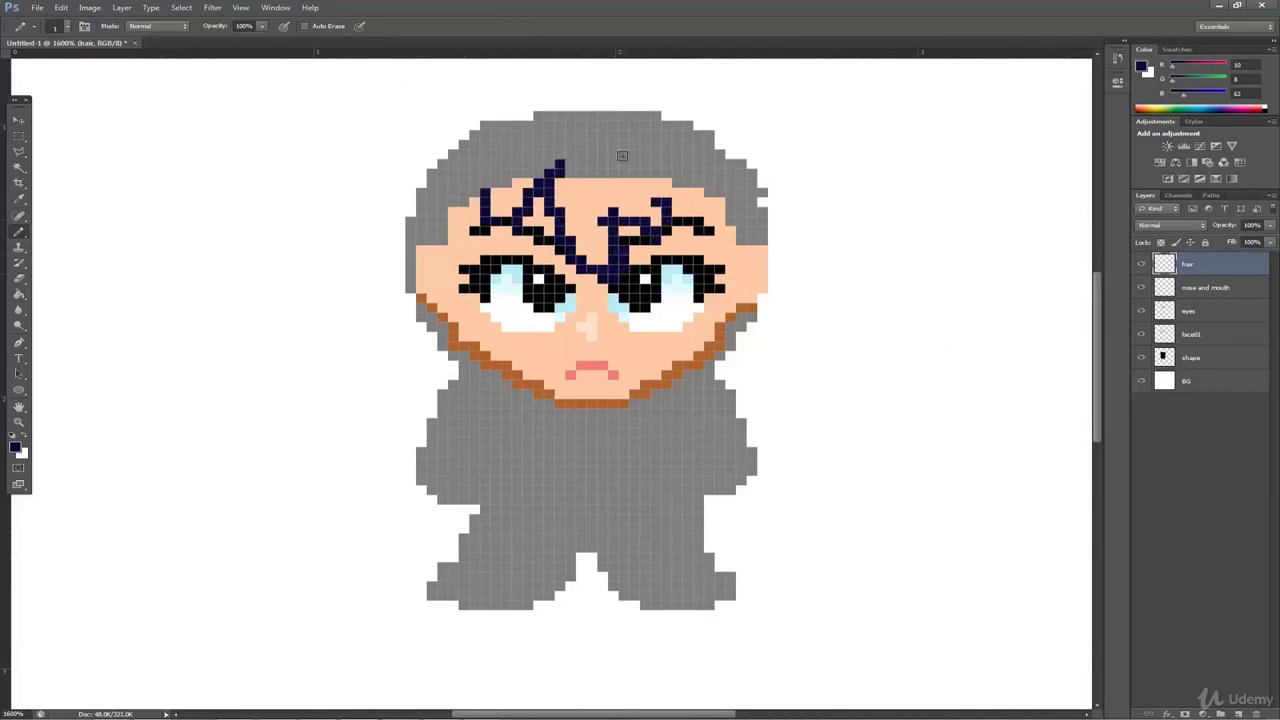
drag(623, 157, 613, 228)
mouse_move(571, 149)
mouse_down()
mouse_move(556, 138)
mouse_move(496, 158)
mouse_up()
mouse_move(561, 133)
mouse_down()
mouse_move(446, 176)
mouse_move(423, 203)
mouse_up()
mouse_move(496, 236)
mouse_down()
mouse_move(468, 291)
mouse_move(506, 298)
mouse_up()
drag(657, 260, 698, 283)
Draw long navy side locks down both sides of the face and join the left one to the fringe
drag(731, 322, 731, 436)
drag(728, 350, 722, 460)
mouse_move(434, 310)
mouse_down()
mouse_move(441, 457)
mouse_move(433, 446)
mouse_up()
click(18, 279)
click(18, 232)
drag(468, 265, 443, 303)
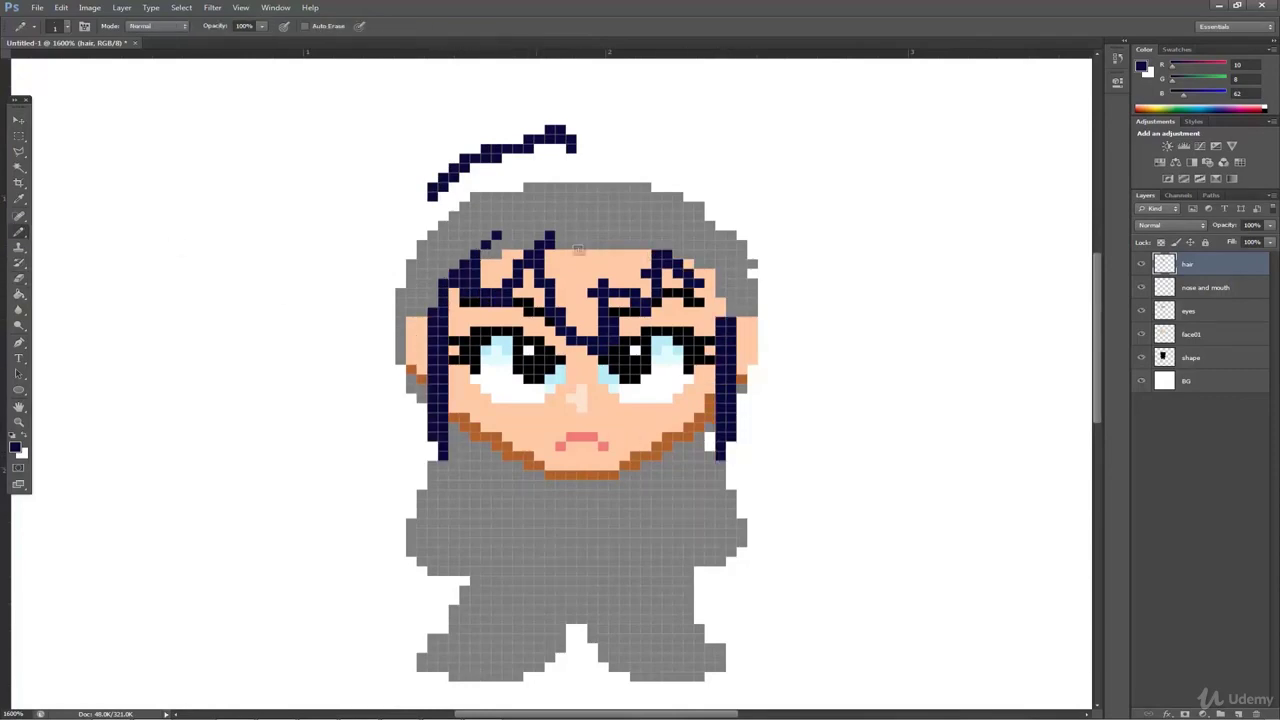
Connect the right lock to the fringe and thicken the strands above the left eyebrow
drag(720, 265, 731, 314)
drag(475, 307, 490, 308)
drag(486, 254, 486, 284)
Extend and thicken the raised hair contour down the left side of the head and fill the hair beside the face
drag(422, 197, 368, 254)
drag(523, 139, 432, 173)
drag(550, 120, 507, 121)
mouse_move(379, 245)
mouse_down()
mouse_move(409, 369)
mouse_move(358, 274)
mouse_up()
drag(394, 225, 400, 350)
mouse_move(422, 306)
mouse_down()
mouse_move(401, 218)
mouse_move(454, 206)
mouse_up()
Fill the fringe strands above both eyes and between the eyebrows with navy
drag(502, 245, 518, 270)
drag(550, 250, 592, 330)
drag(592, 284, 592, 312)
drag(646, 246, 710, 278)
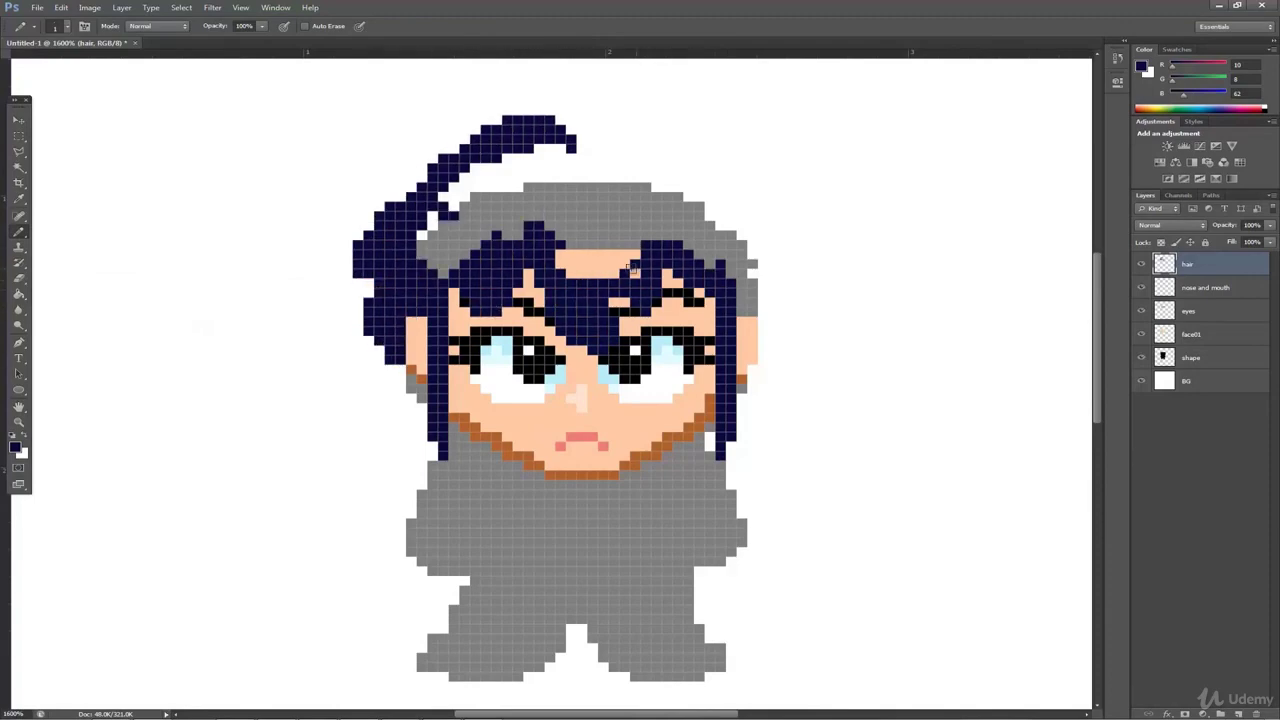
Fill the left half of the hair crown with navy and build up its stepped outer edge with a pointed tip
drag(560, 152, 560, 250)
mouse_move(432, 245)
mouse_down()
mouse_move(503, 211)
mouse_move(450, 259)
mouse_up()
drag(507, 227, 517, 235)
click(507, 158)
mouse_move(497, 120)
mouse_down()
mouse_move(422, 181)
mouse_move(347, 274)
mouse_up()
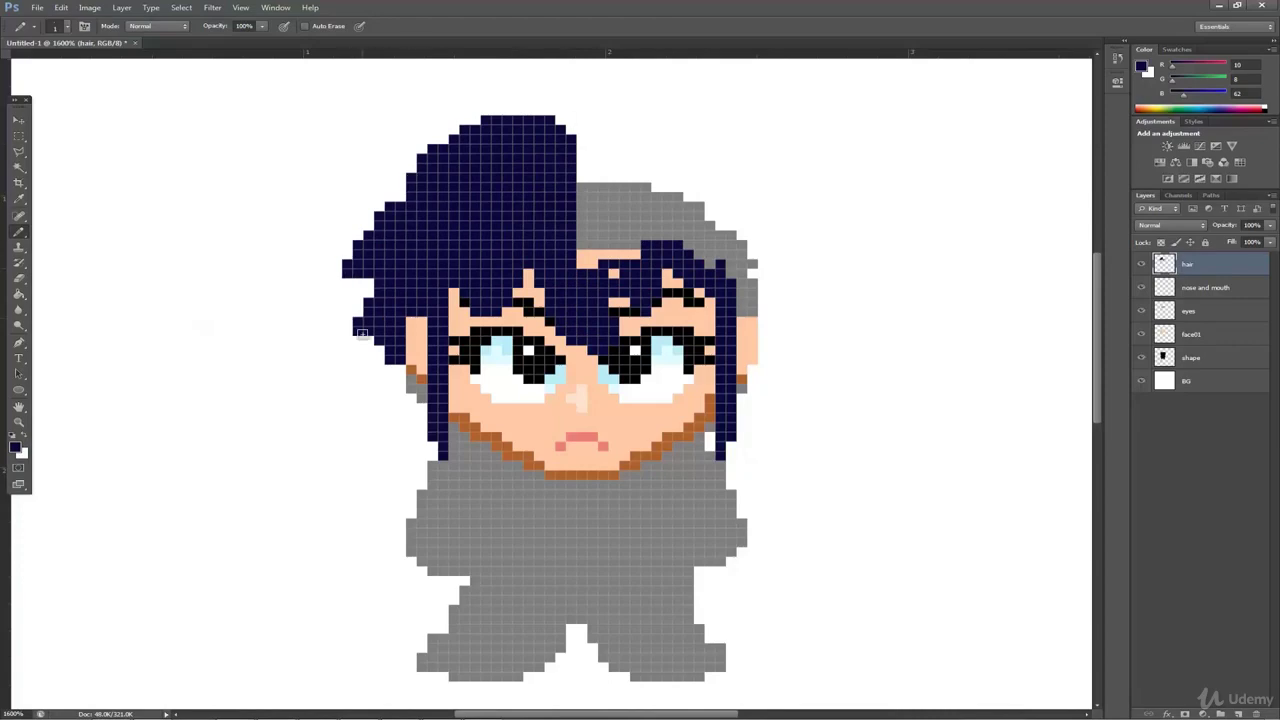
Fill the right half of the hair crown and the hair down the right side of the head with navy
drag(656, 155, 596, 191)
mouse_move(457, 127)
mouse_down()
mouse_move(490, 122)
mouse_move(510, 148)
mouse_up()
mouse_move(436, 146)
mouse_down()
mouse_move(479, 147)
mouse_move(521, 300)
mouse_up()
mouse_move(558, 147)
mouse_down()
mouse_move(643, 171)
mouse_move(660, 215)
mouse_move(543, 291)
mouse_up()
drag(532, 172, 574, 290)
drag(585, 166, 564, 270)
drag(585, 271, 652, 300)
mouse_move(630, 185)
mouse_down()
mouse_move(655, 255)
mouse_move(735, 300)
mouse_move(671, 310)
mouse_move(713, 388)
mouse_up()
Add navy strands on the hair layer hanging below both ears, ending in short pointed tips
click(18, 232)
click(1191, 334)
click(1190, 265)
click(18, 279)
click(1191, 334)
click(1190, 265)
click(18, 232)
drag(319, 386, 350, 422)
drag(703, 357, 703, 408)
drag(703, 398, 690, 408)
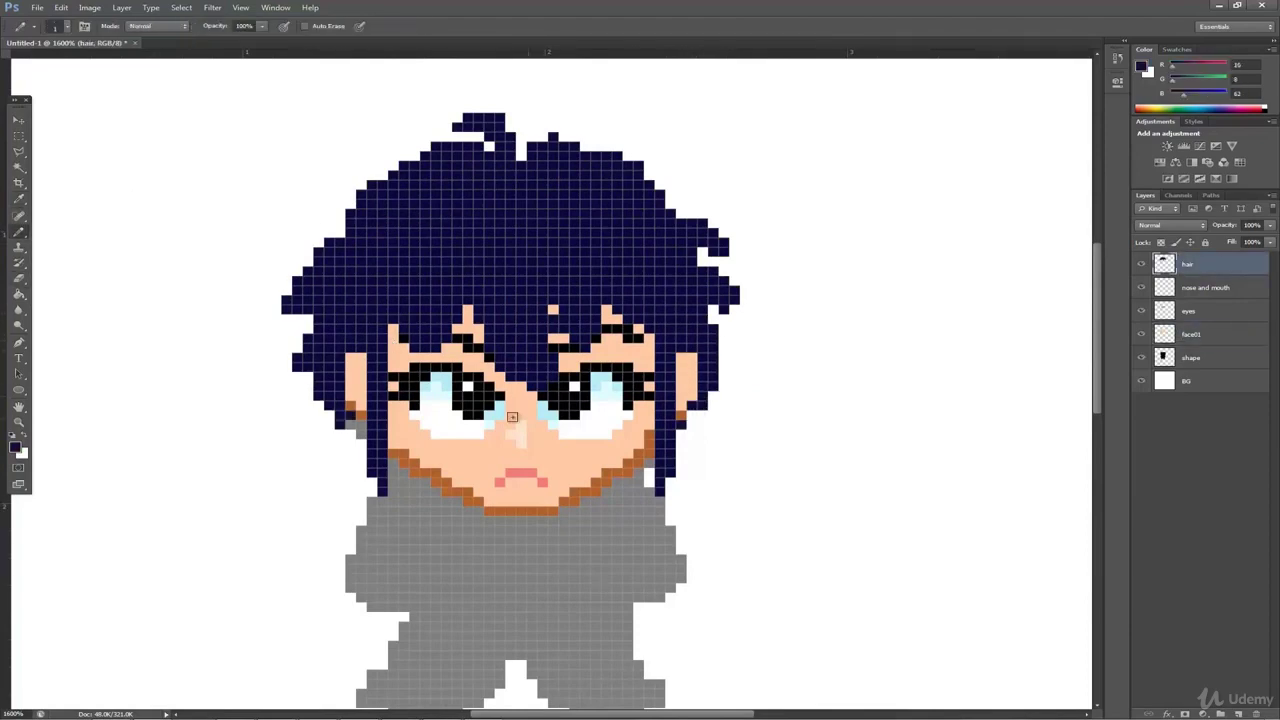
drag(350, 422, 361, 434)
drag(692, 416, 724, 444)
drag(340, 434, 329, 453)
drag(393, 329, 393, 349)
Erase the protruding upper spikes on the hair's right side and rebuild that outer contour in navy down to ear level
click(702, 252)
click(18, 279)
drag(724, 248, 702, 223)
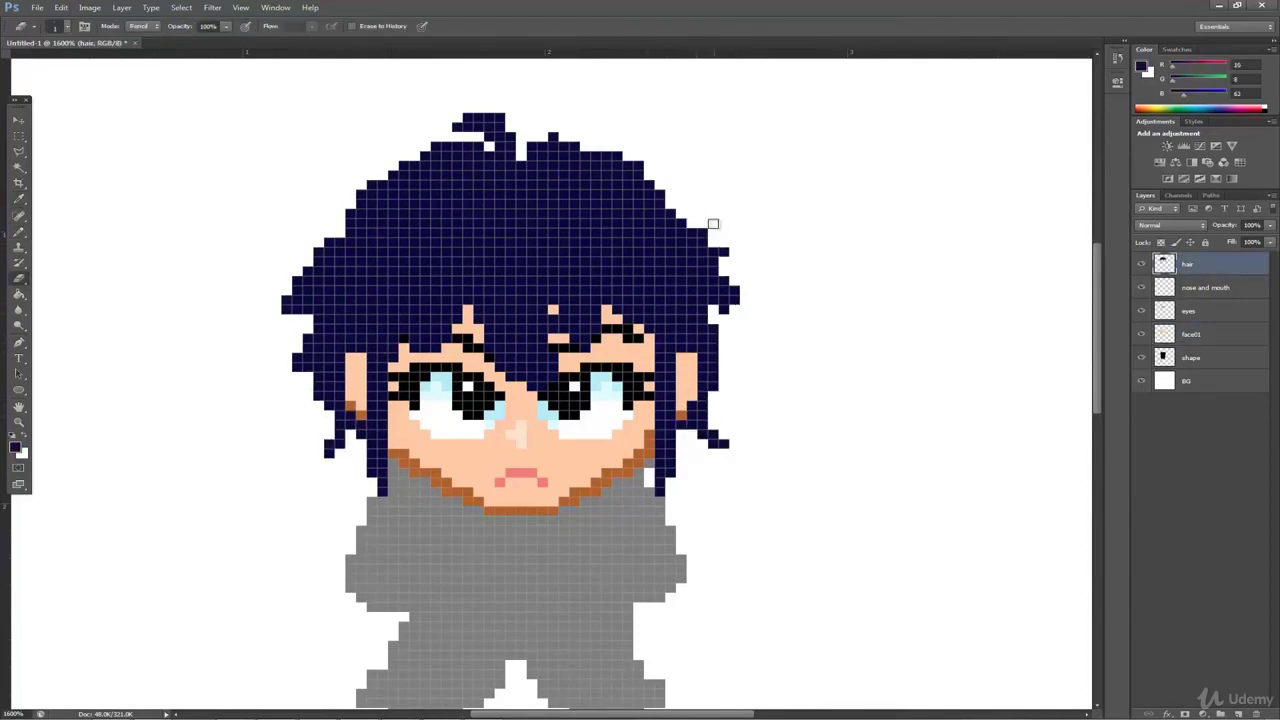
click(18, 232)
drag(735, 290, 724, 390)
Fill the hair below both ears with navy and erase the stray strand tips at the outer edges
drag(350, 434, 340, 470)
drag(687, 434, 702, 463)
click(18, 279)
drag(724, 444, 713, 434)
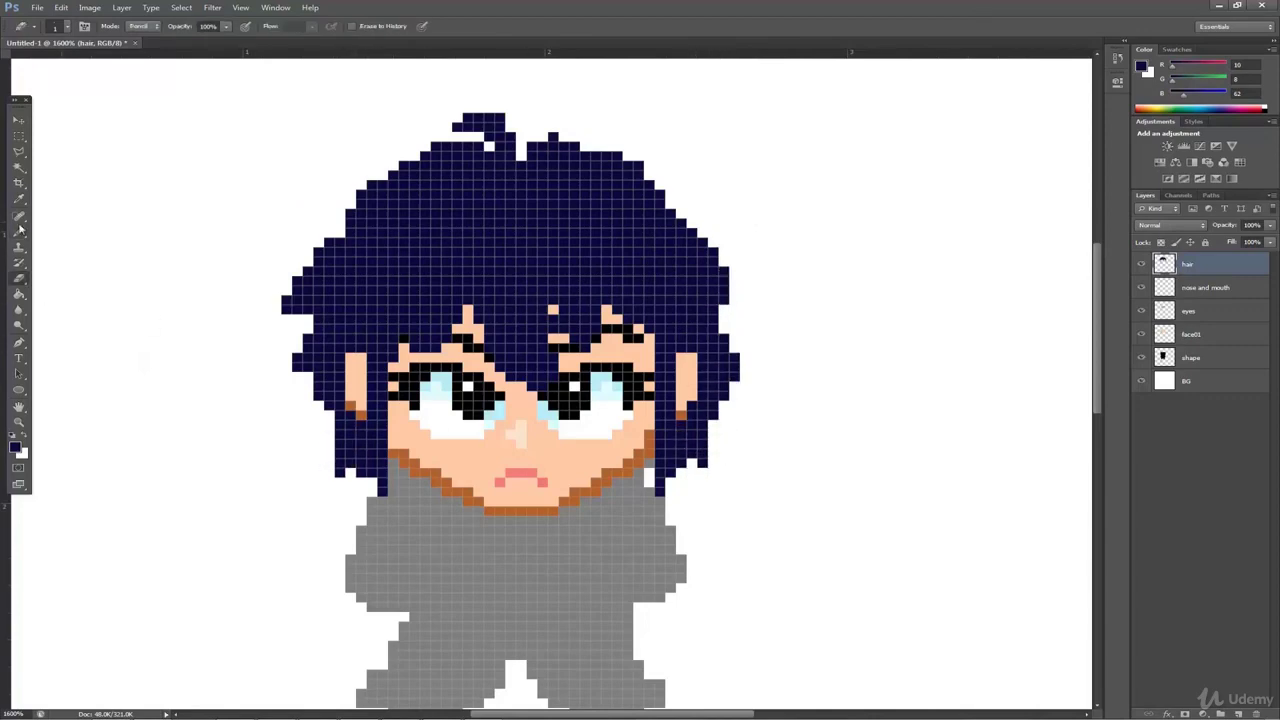
drag(329, 444, 329, 454)
Set the paint colour to a very dark navy (RGB 5, 4, 32) and erase the hair in the fringe gap above the right eye
click(15, 447)
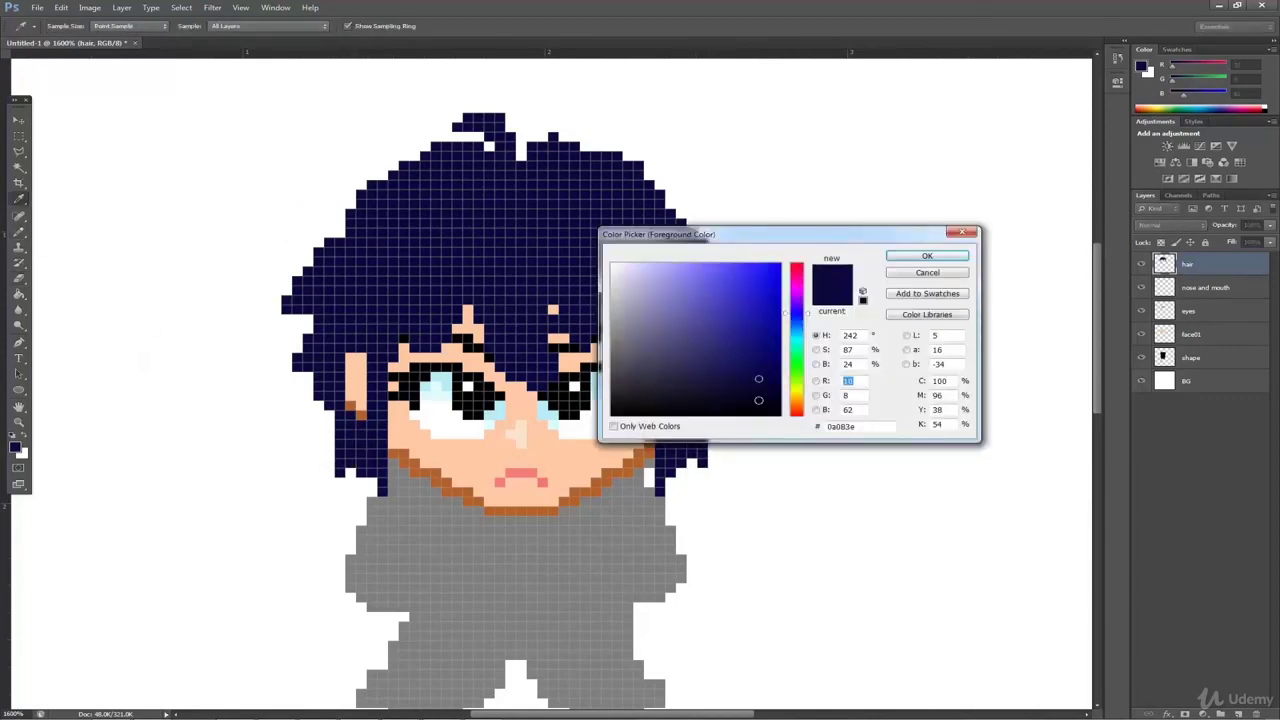
key(Return)
key(b)
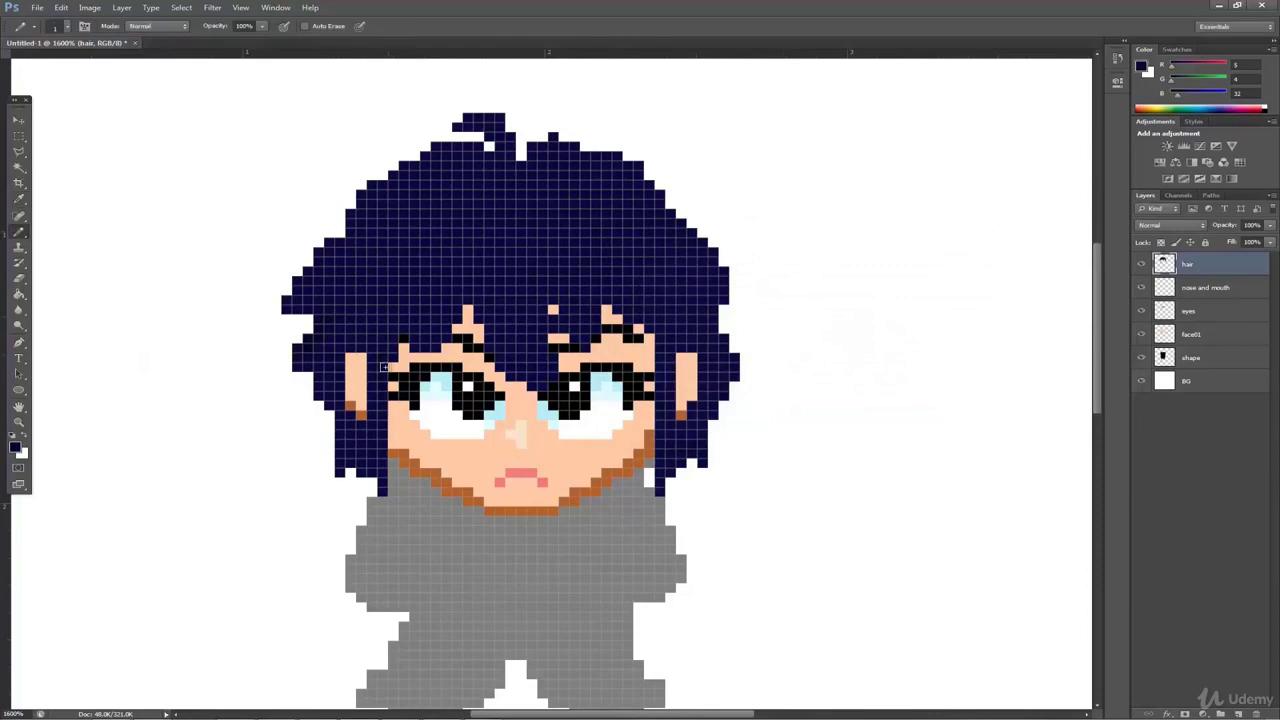
click(18, 279)
drag(553, 320, 563, 330)
Shade the hair around both ears with the very dark navy and draw a small curved strand on top of the crown
click(18, 232)
click(681, 358)
click(361, 358)
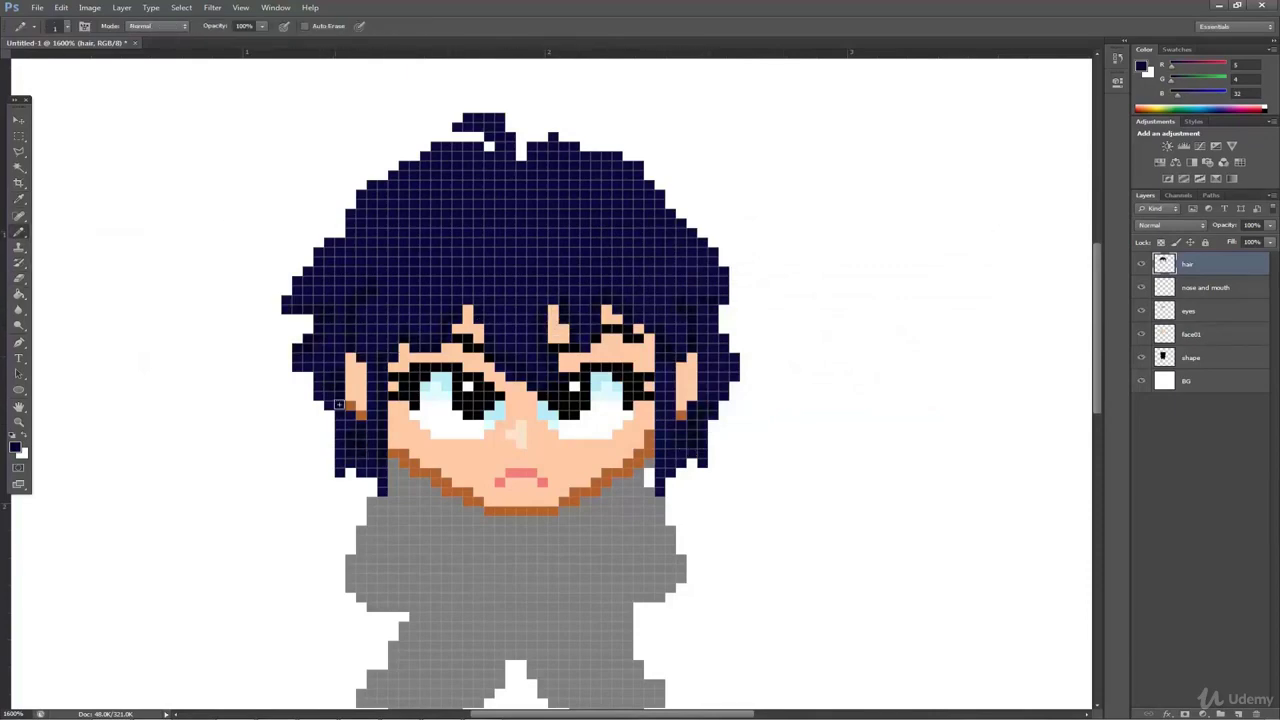
drag(532, 137, 564, 118)
click(521, 156)
click(585, 146)
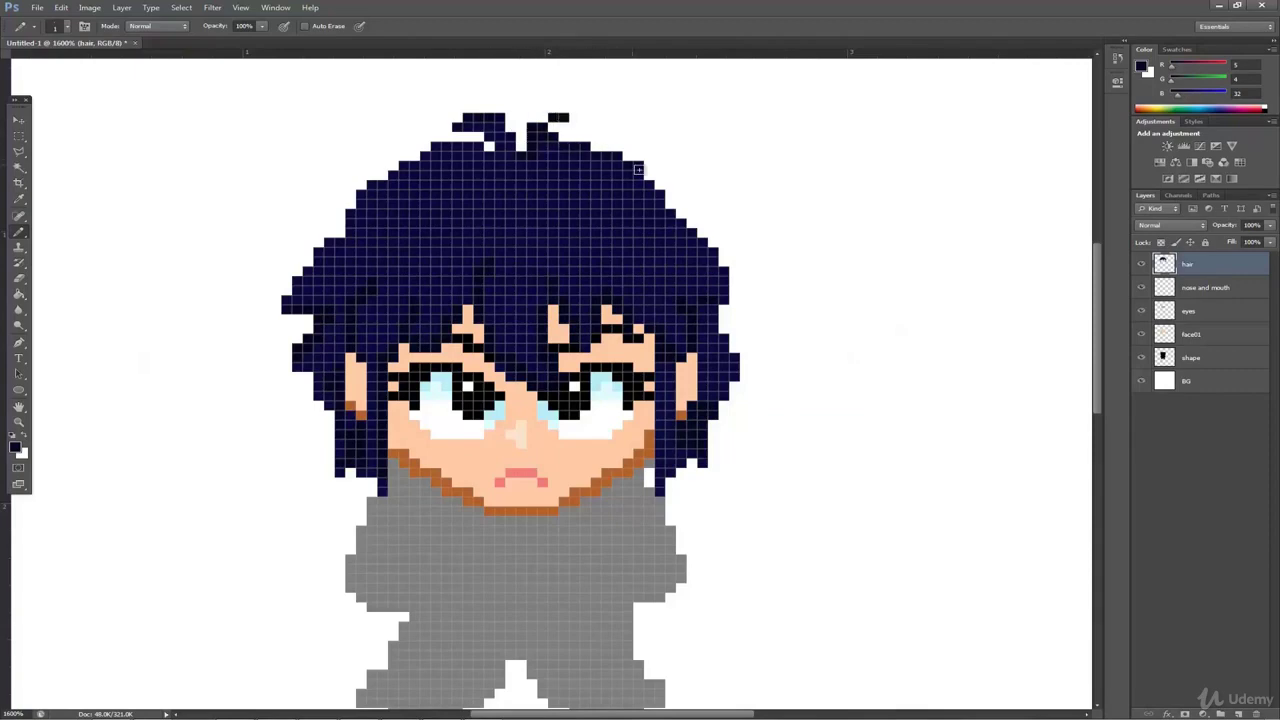
Outline the stepped outer edges of the crown and the left side of the hair in very dark navy
drag(649, 175, 660, 185)
drag(671, 204, 703, 232)
click(350, 204)
click(308, 262)
Paint medium violet highlight patches across the left, centre and right of the hair crown
click(18, 232)
drag(521, 175, 521, 185)
mouse_move(415, 180)
mouse_down()
mouse_move(393, 194)
mouse_move(500, 223)
mouse_up()
drag(605, 176, 638, 194)
drag(612, 194, 553, 223)
drag(510, 166, 543, 166)
drag(500, 230, 500, 242)
drag(393, 204, 373, 213)
mouse_move(638, 203)
mouse_down()
mouse_move(654, 205)
mouse_move(589, 219)
mouse_up()
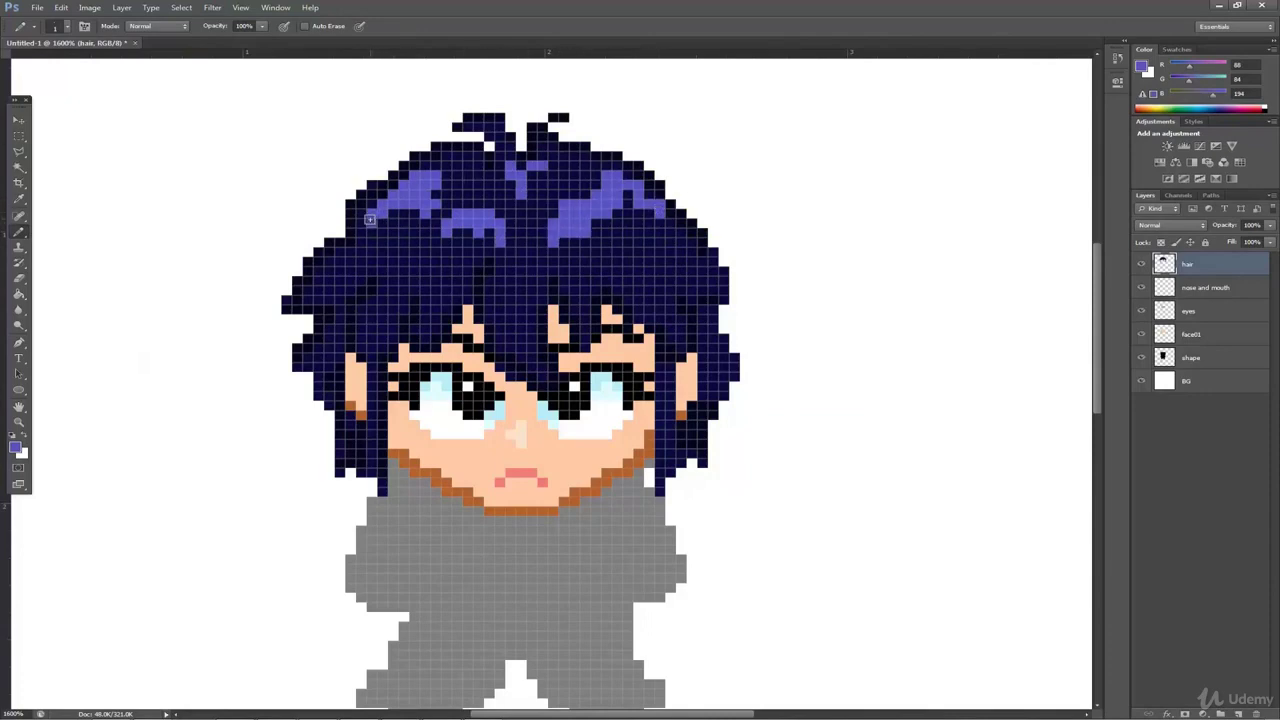
Add violet highlight strokes to the left locks and the fringe strands, and widen the crown highlights
drag(381, 293, 362, 332)
drag(440, 284, 424, 332)
drag(340, 245, 305, 302)
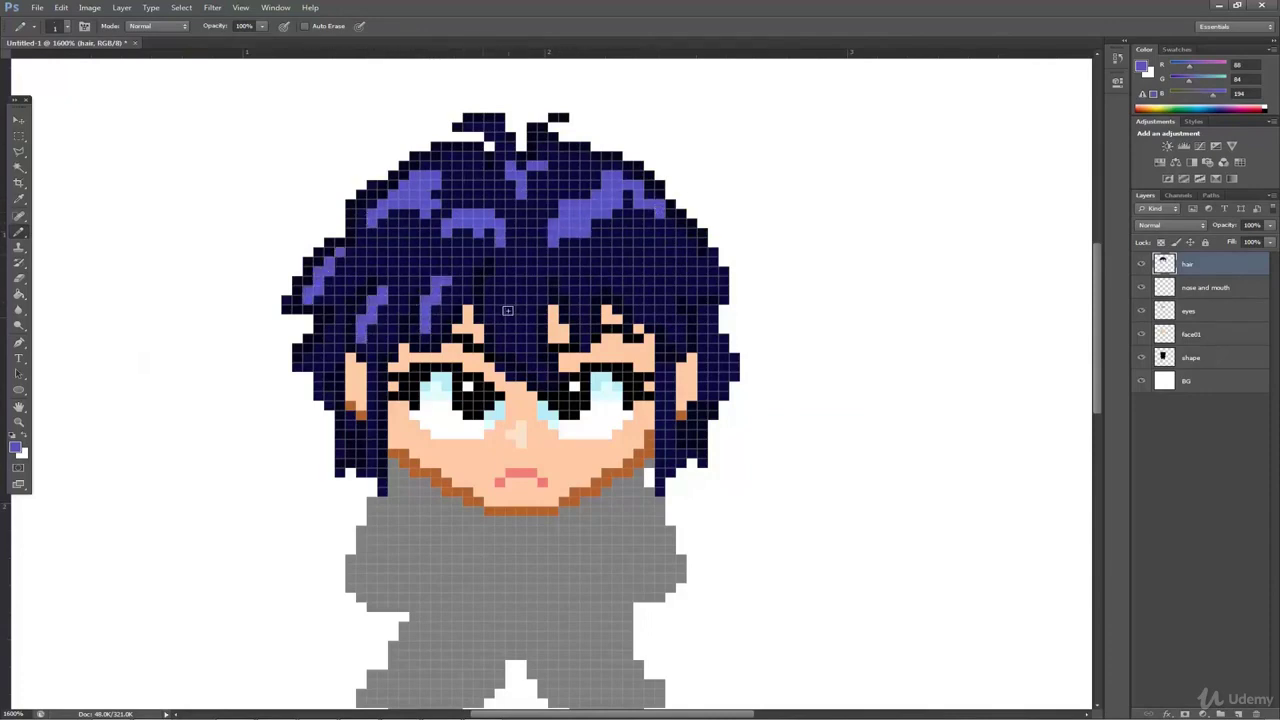
mouse_move(503, 288)
mouse_down()
mouse_move(498, 325)
mouse_move(530, 368)
mouse_up()
drag(586, 300, 580, 342)
drag(624, 298, 668, 341)
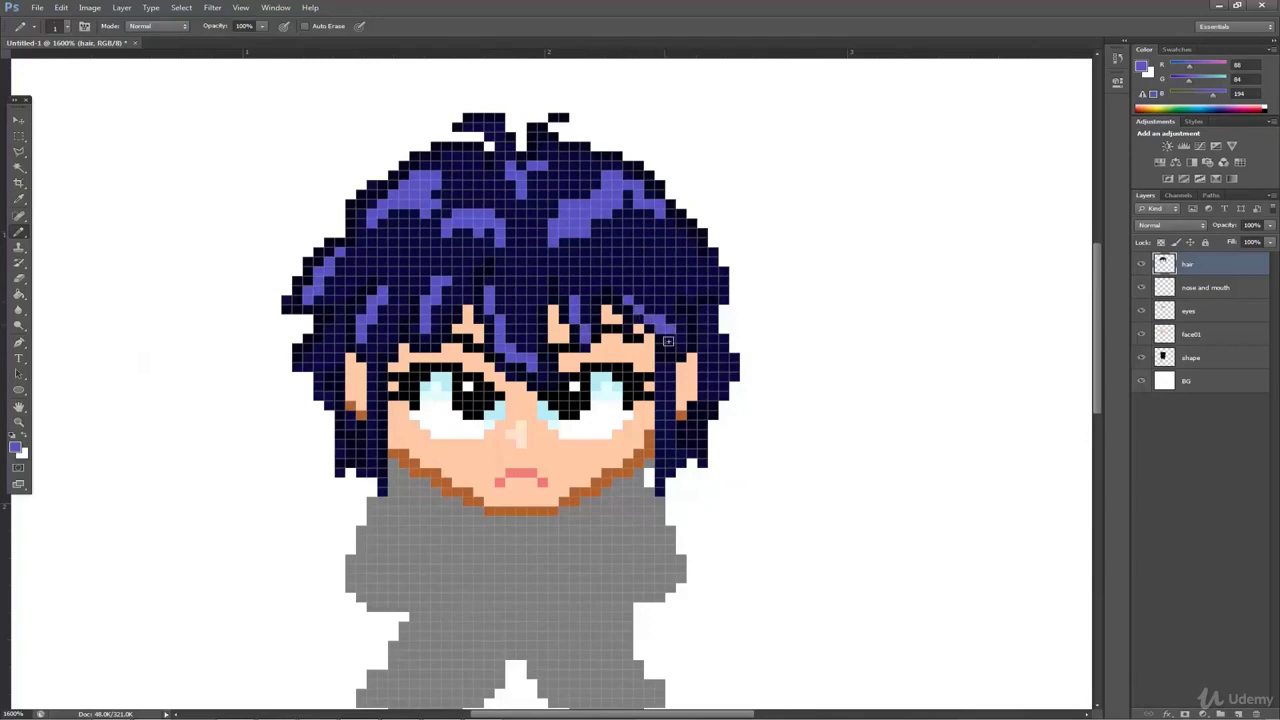
mouse_move(454, 224)
mouse_down()
mouse_move(463, 233)
mouse_move(436, 166)
mouse_up()
click(597, 165)
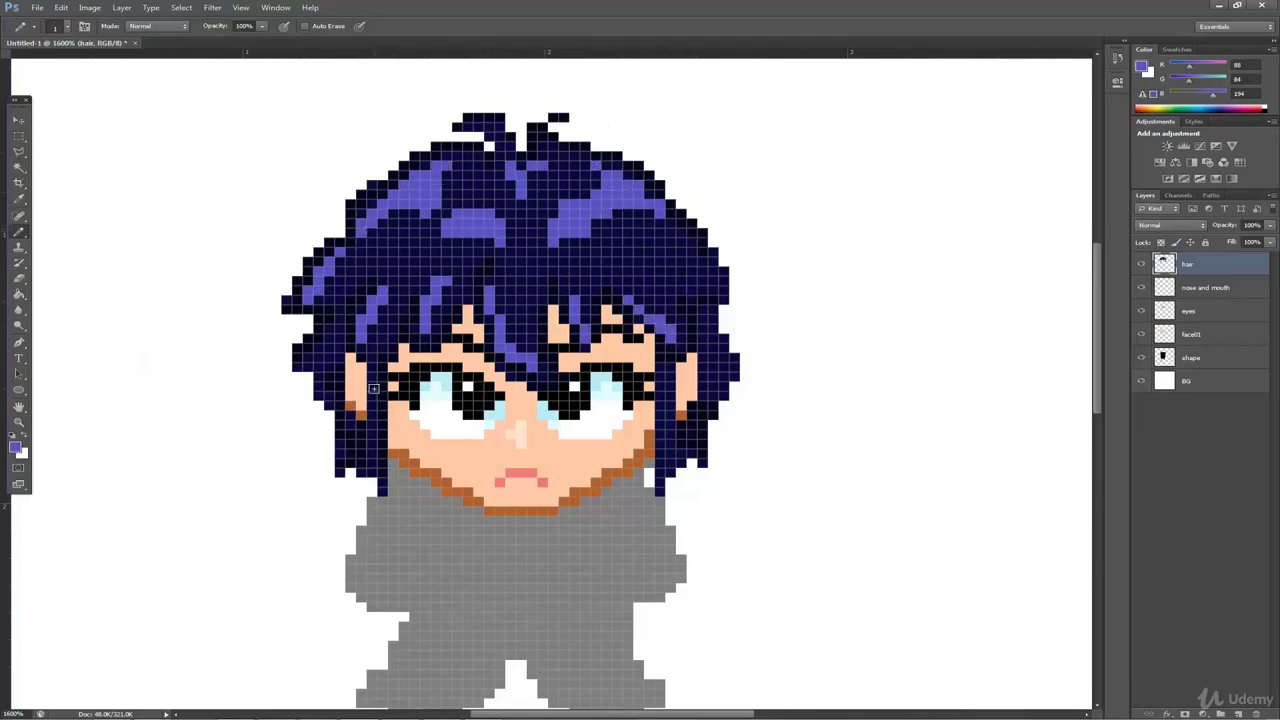
Set the paint colour to light lavender (RGB 197, 195, 255) and paint bright glints inside the crown, left lock and fringe highlights
click(15, 446)
click(654, 262)
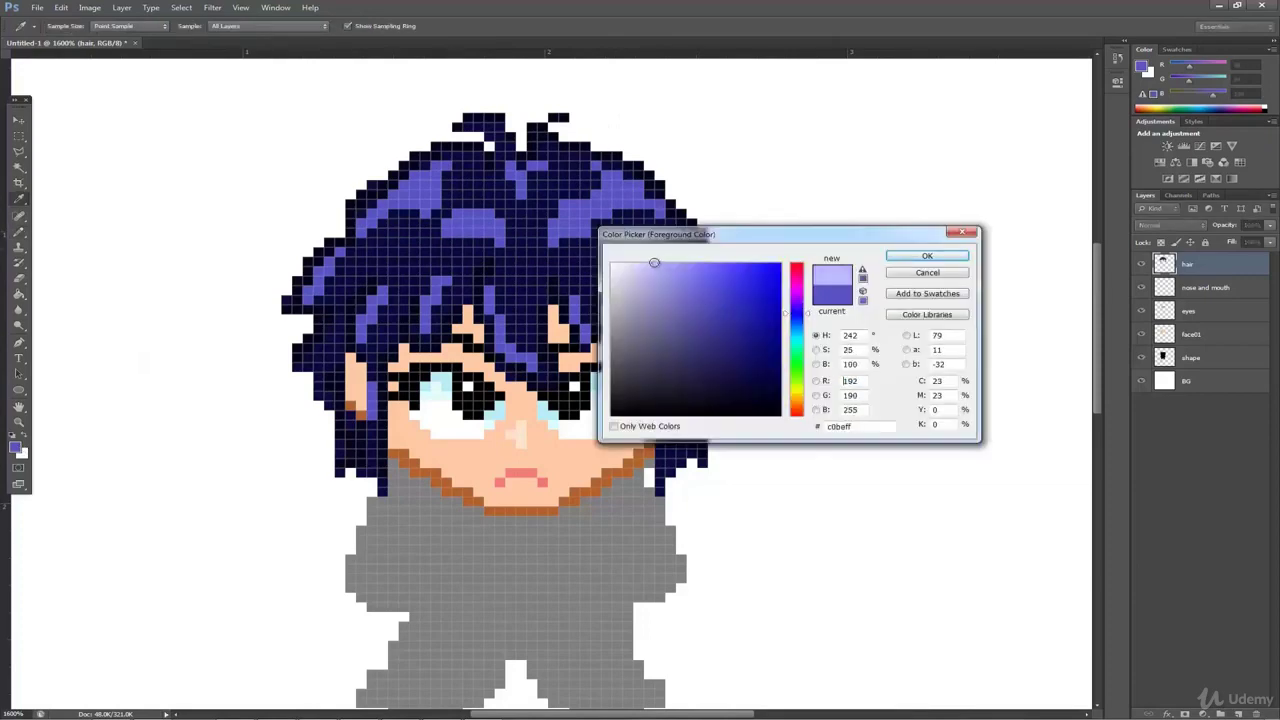
click(905, 257)
mouse_move(393, 193)
mouse_down()
mouse_move(440, 200)
mouse_move(468, 222)
mouse_move(652, 202)
mouse_up()
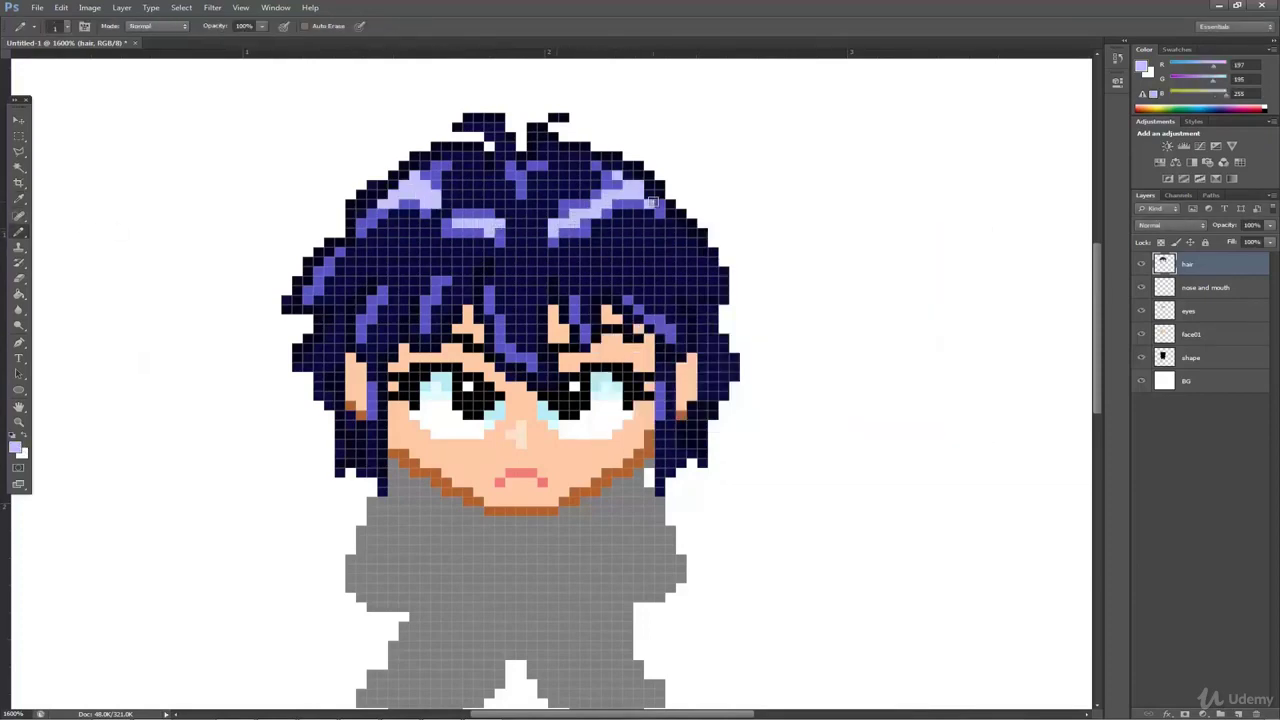
click(329, 261)
click(309, 290)
drag(489, 309, 499, 330)
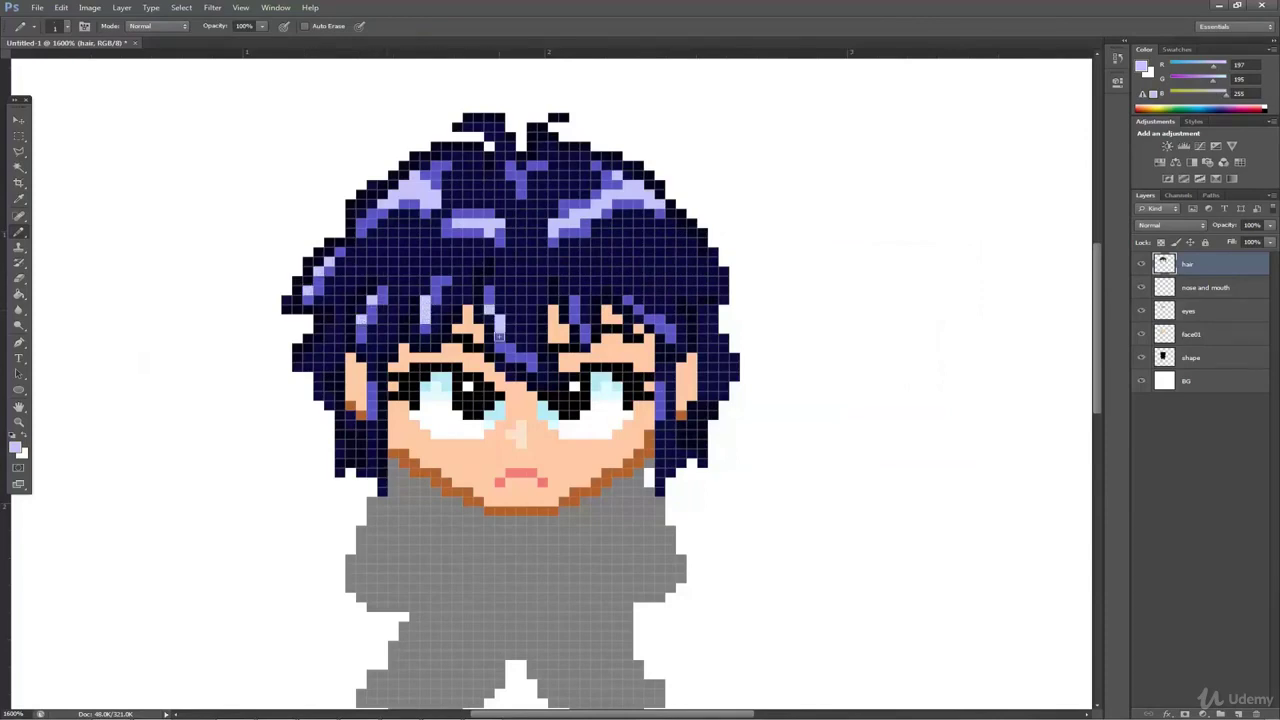
Sample the medium violet from the hair and highlight the lower tuft on the left side
click(19, 199)
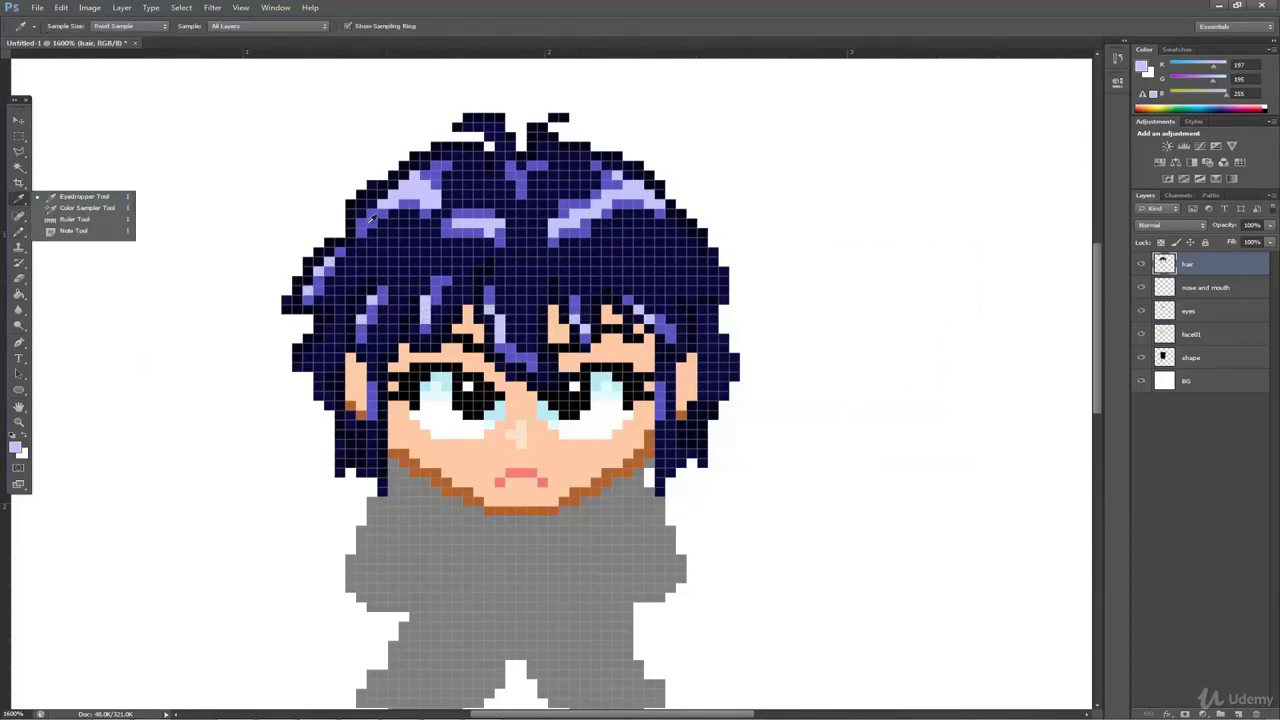
click(340, 252)
click(19, 232)
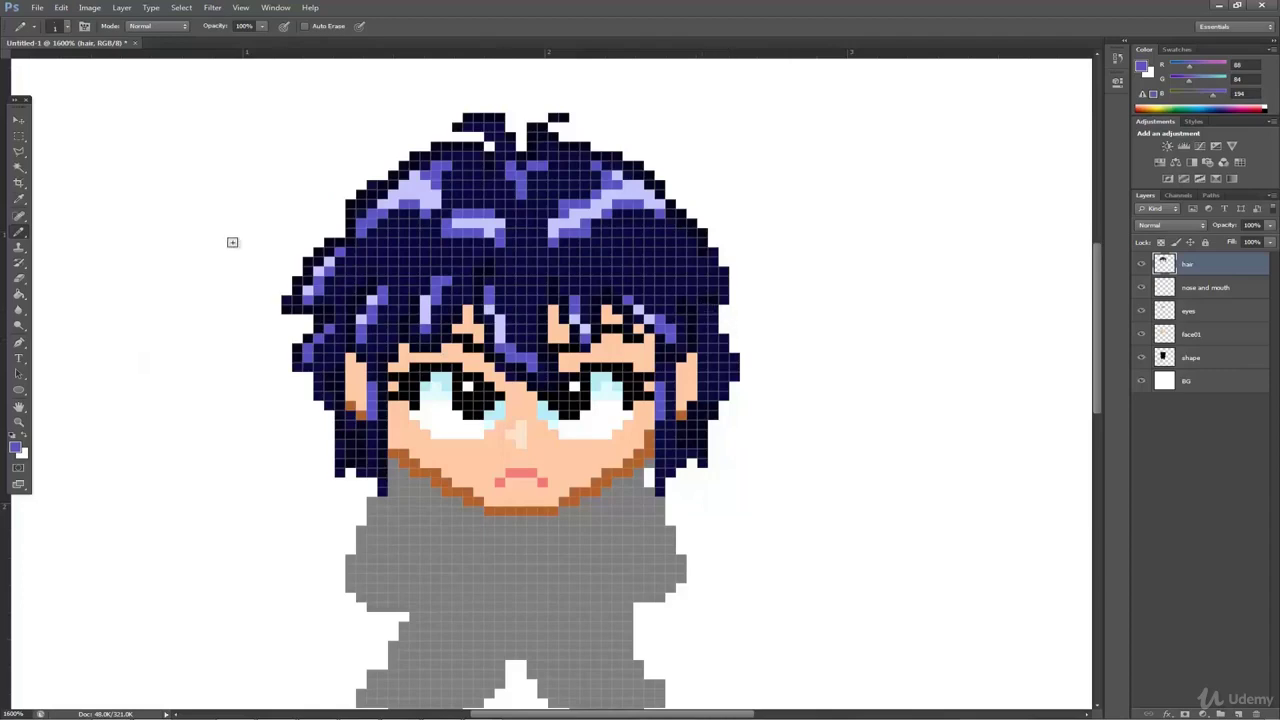
Set the paint colour to a darker indigo (RGB 49, 46, 128) and blend the edges of the crown highlights into the navy
click(19, 199)
click(15, 447)
click(712, 315)
click(926, 257)
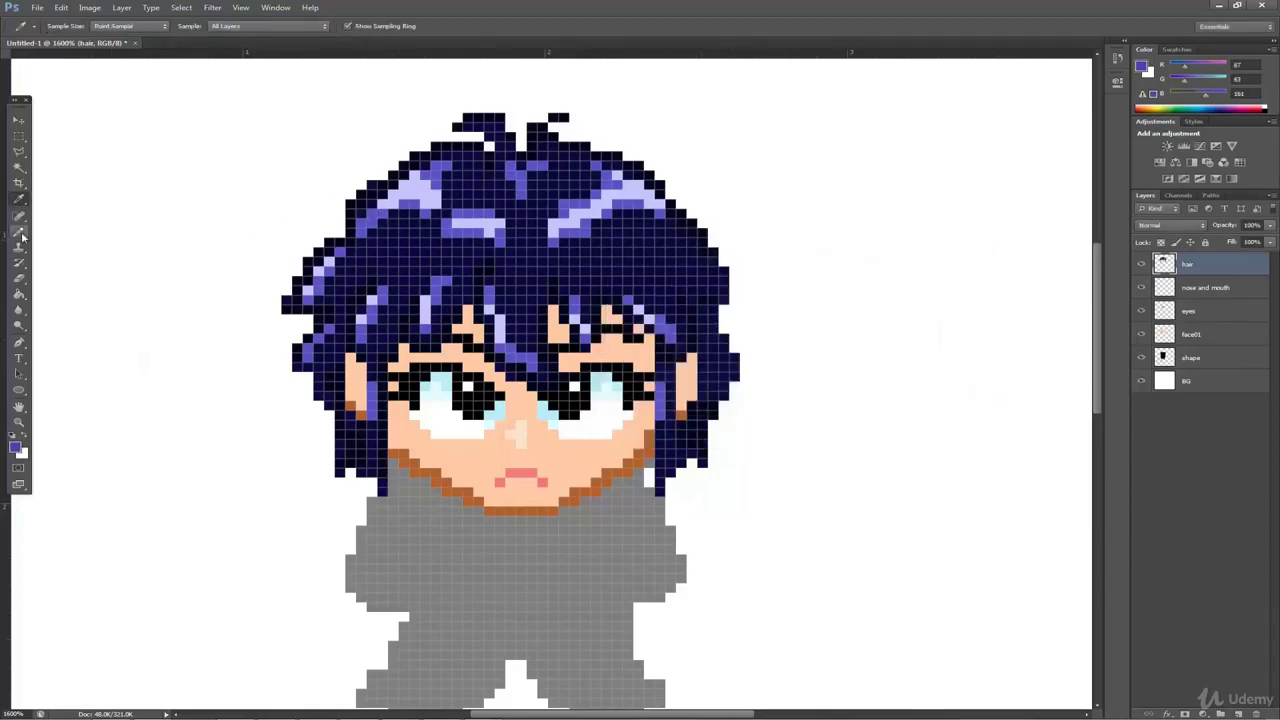
click(19, 232)
click(15, 447)
click(717, 334)
click(931, 257)
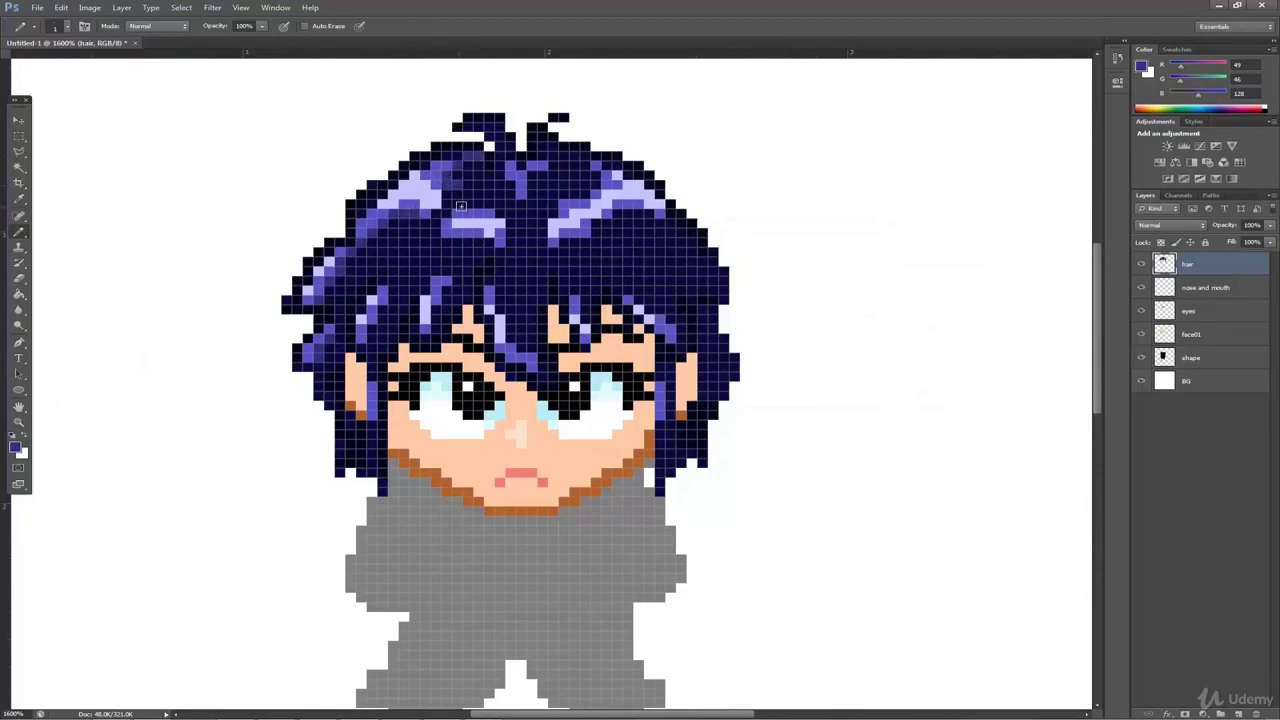
drag(436, 213, 491, 204)
mouse_move(436, 225)
mouse_down()
mouse_move(447, 242)
mouse_move(490, 242)
mouse_up()
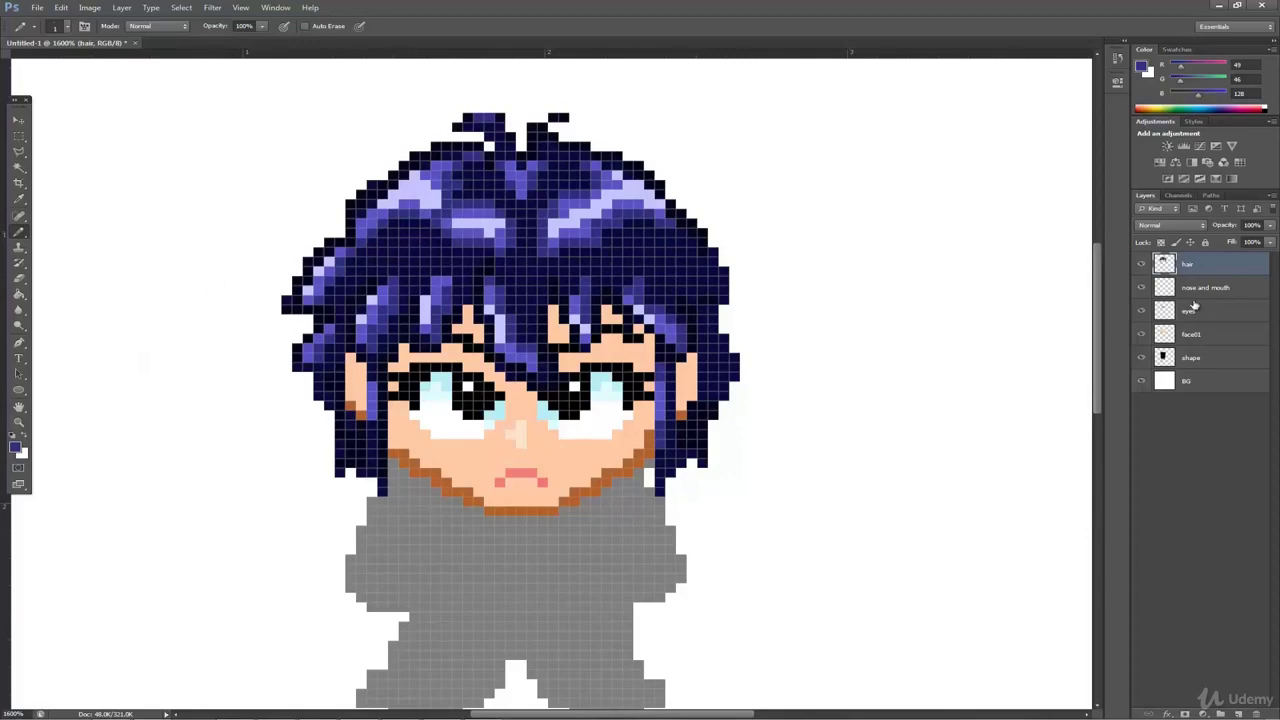
On the face01 layer, sample the skin, darken it to RGB 213, 156, 118 and shade the forehead gaps between the fringe strands
click(1222, 316)
click(1211, 336)
click(18, 199)
click(402, 436)
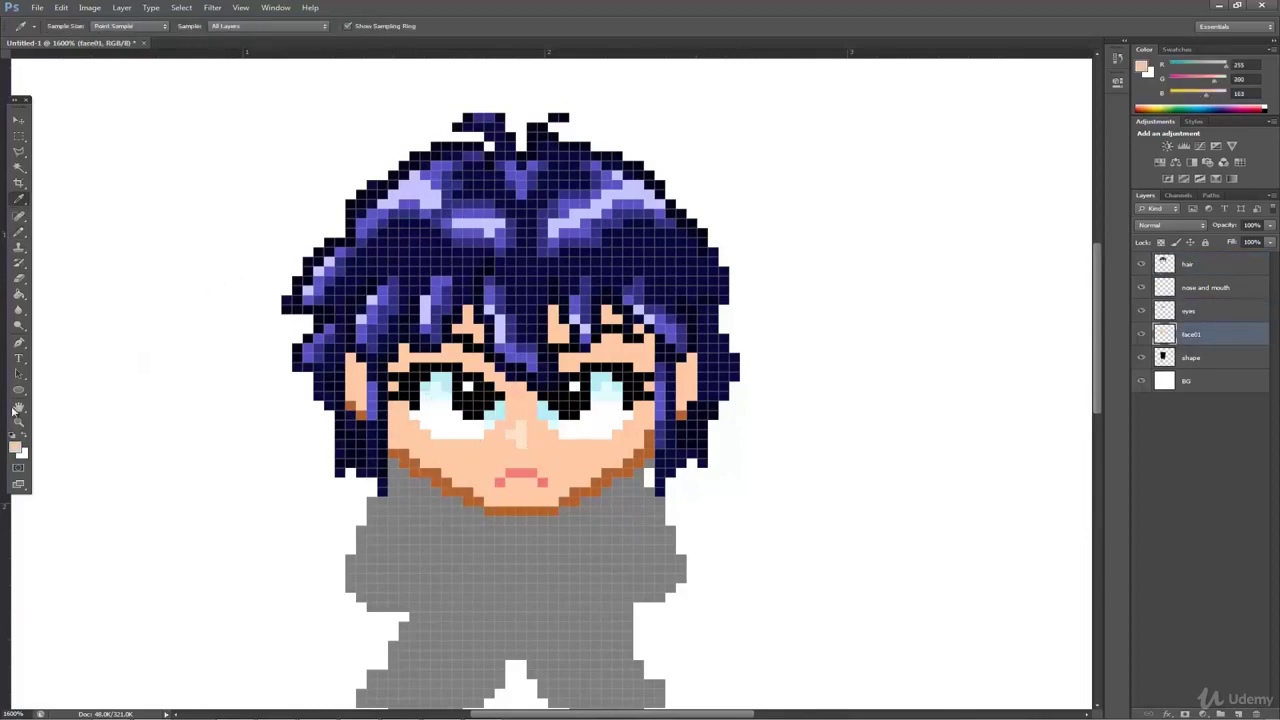
click(15, 447)
click(685, 286)
click(926, 257)
key(b)
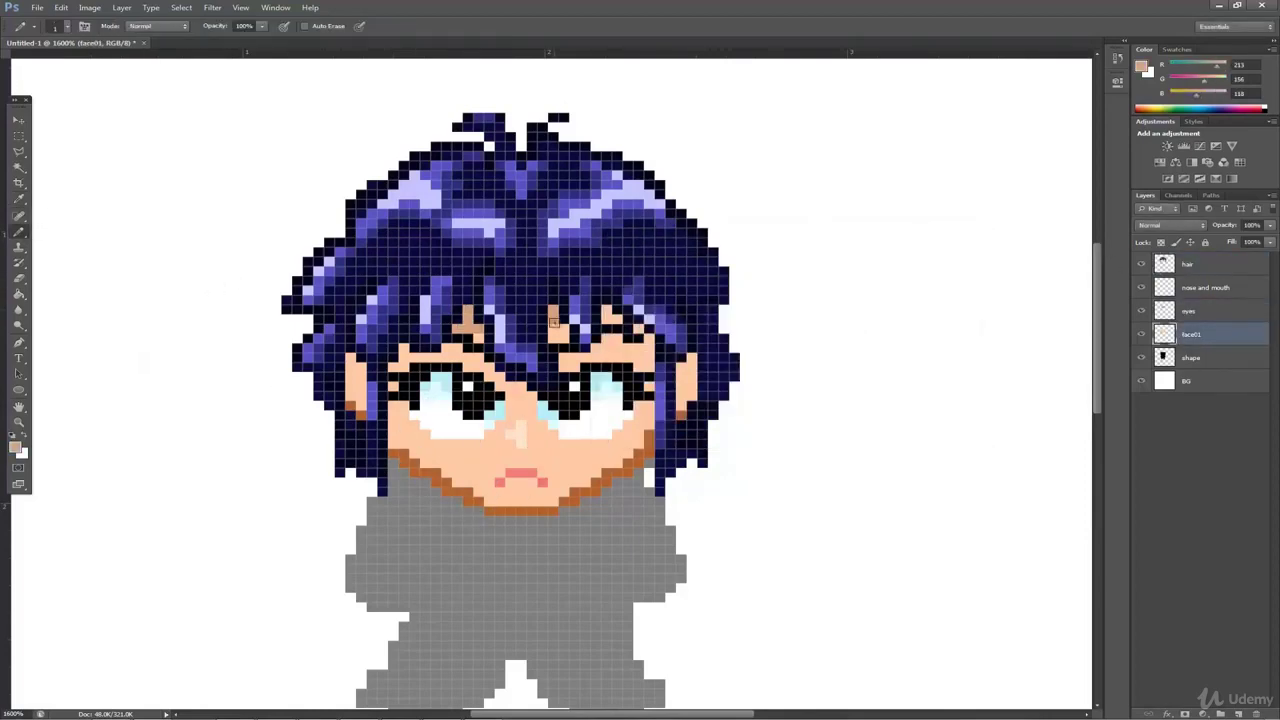
Set the paint colour to a deeper brown (RGB 166, 115, 80) and fill the forehead gaps between the fringe strands
click(16, 447)
click(699, 317)
click(926, 257)
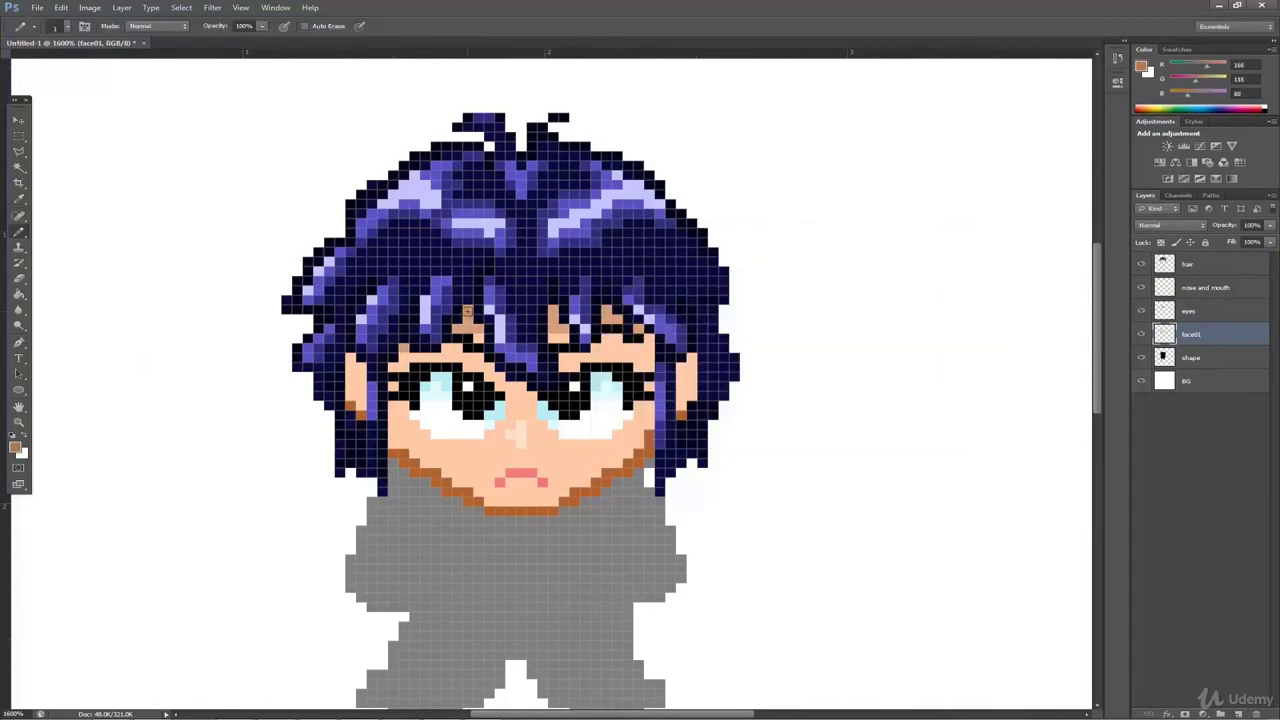
drag(468, 311, 478, 337)
drag(554, 311, 563, 336)
click(606, 311)
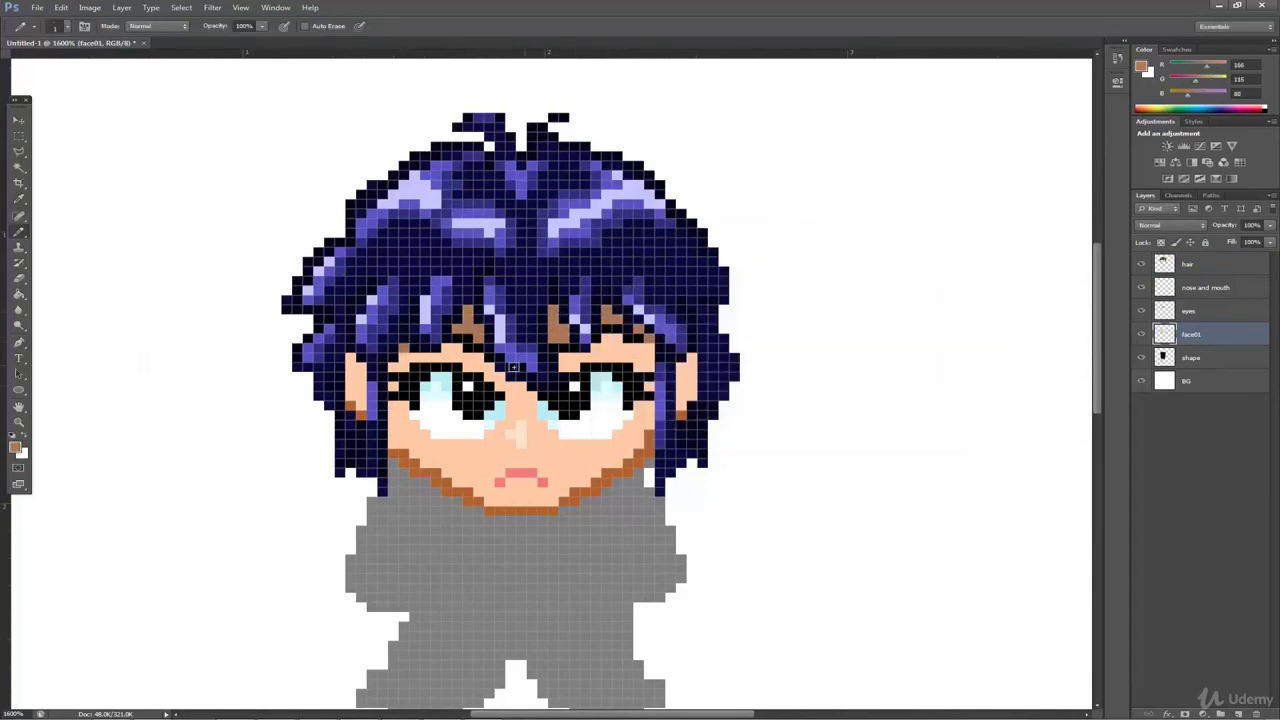
Paint brown shadow pixels on the skin below the central fringe tip and along the hair above both eyes
drag(511, 386, 532, 396)
drag(586, 357, 597, 350)
drag(458, 348, 425, 357)
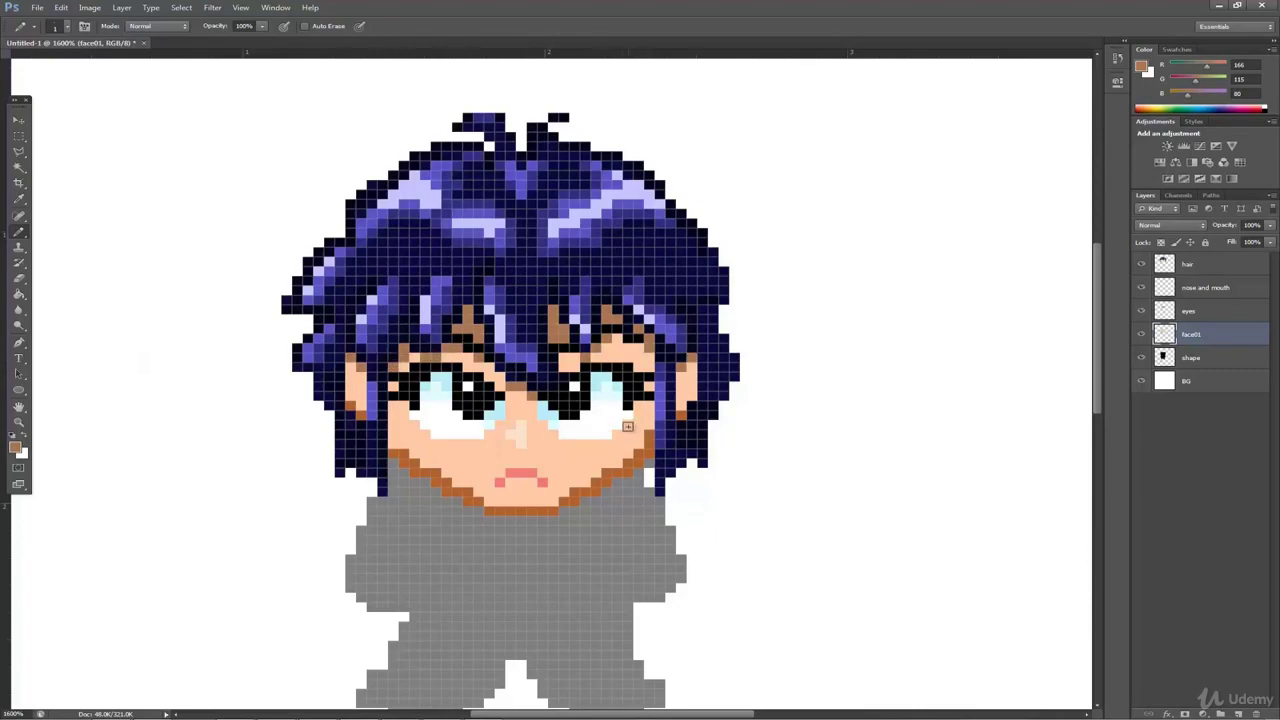
Mix a lighter skin shadow (RGB 218, 162, 125) and soften the shading above both eyes and along the inner jawline
click(19, 199)
click(440, 455)
click(15, 447)
click(683, 284)
click(909, 258)
click(19, 232)
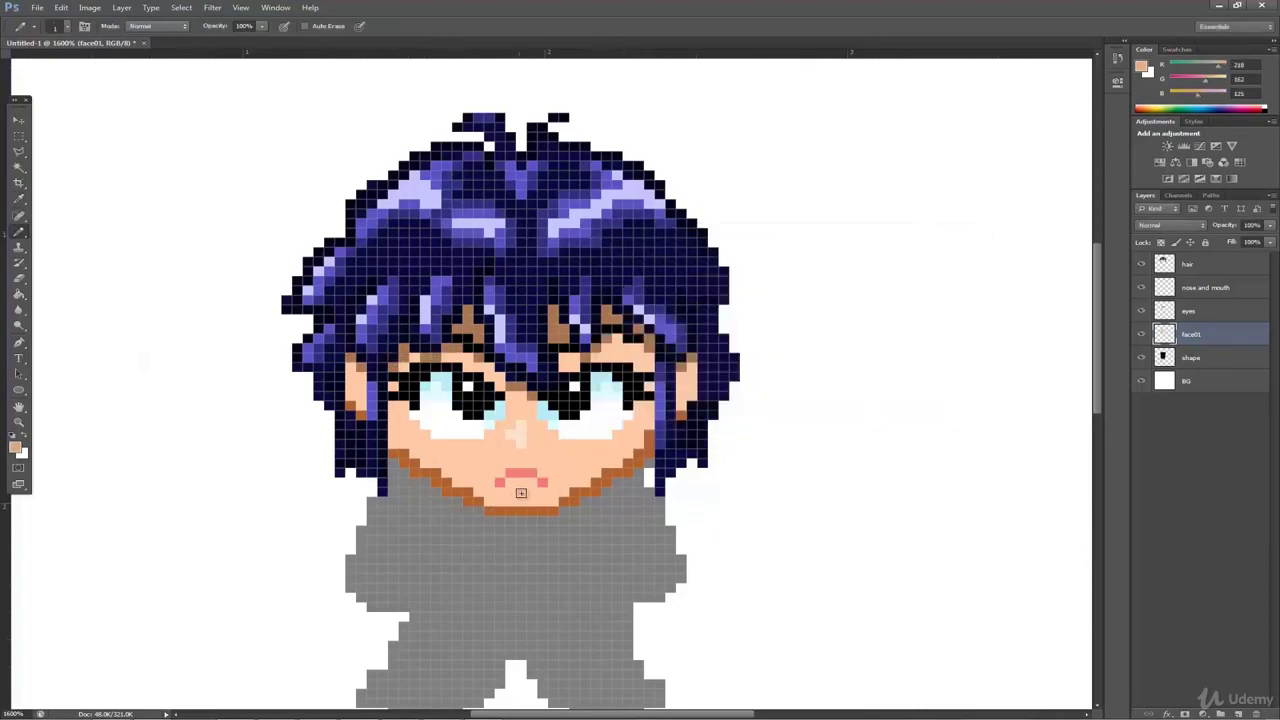
click(606, 348)
click(569, 358)
drag(467, 356, 446, 357)
click(415, 358)
click(405, 366)
click(637, 348)
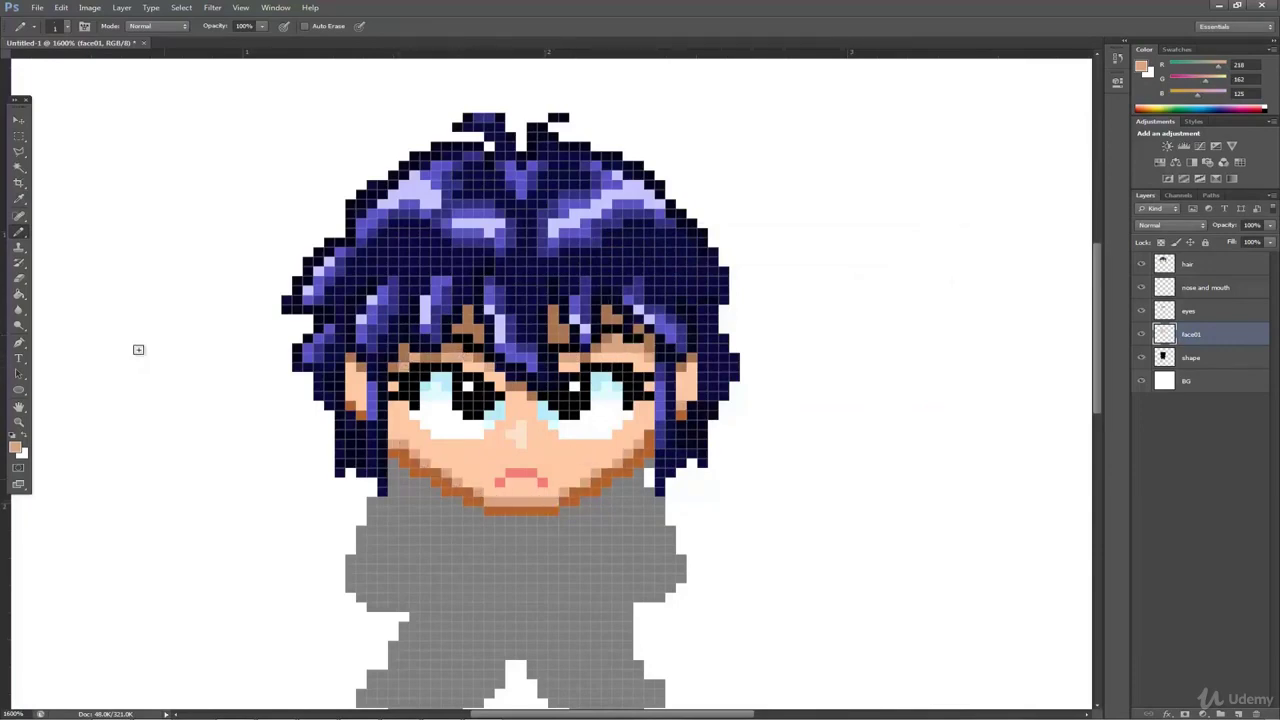
Sample the nose's light skin tone and paint highlight rows on the cheeks directly under the eyes
click(18, 199)
click(518, 434)
click(18, 232)
drag(426, 437, 483, 439)
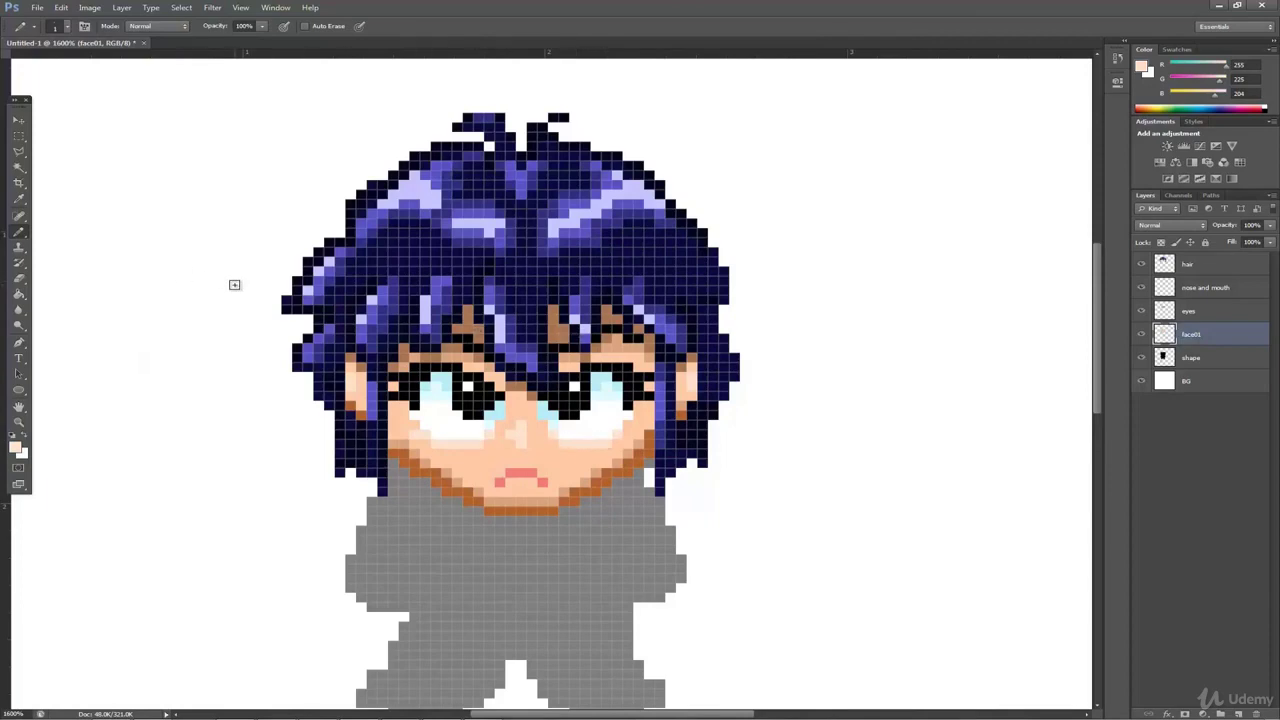
Mix a soft skin shadow (RGB 232, 173, 134) from the jaw shading, try shading pixels under the nose and undo the last strokes
click(18, 199)
click(452, 469)
click(18, 232)
click(15, 448)
click(683, 278)
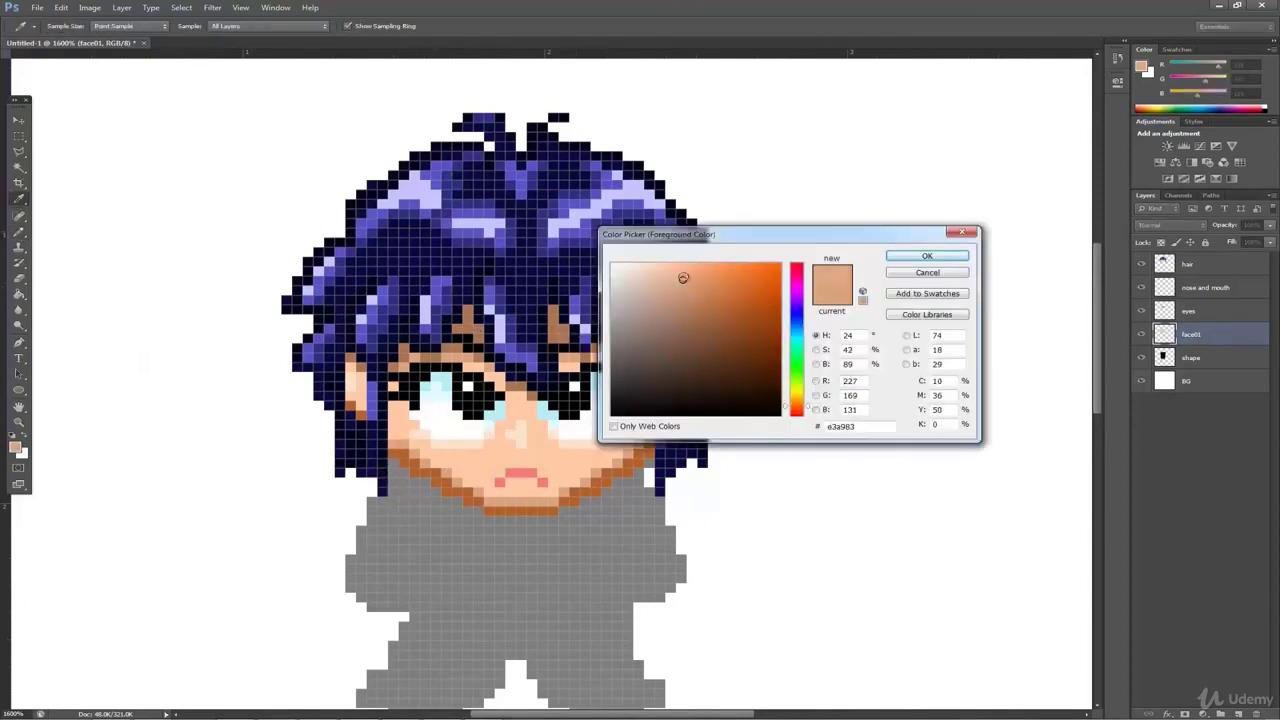
click(927, 256)
key(b)
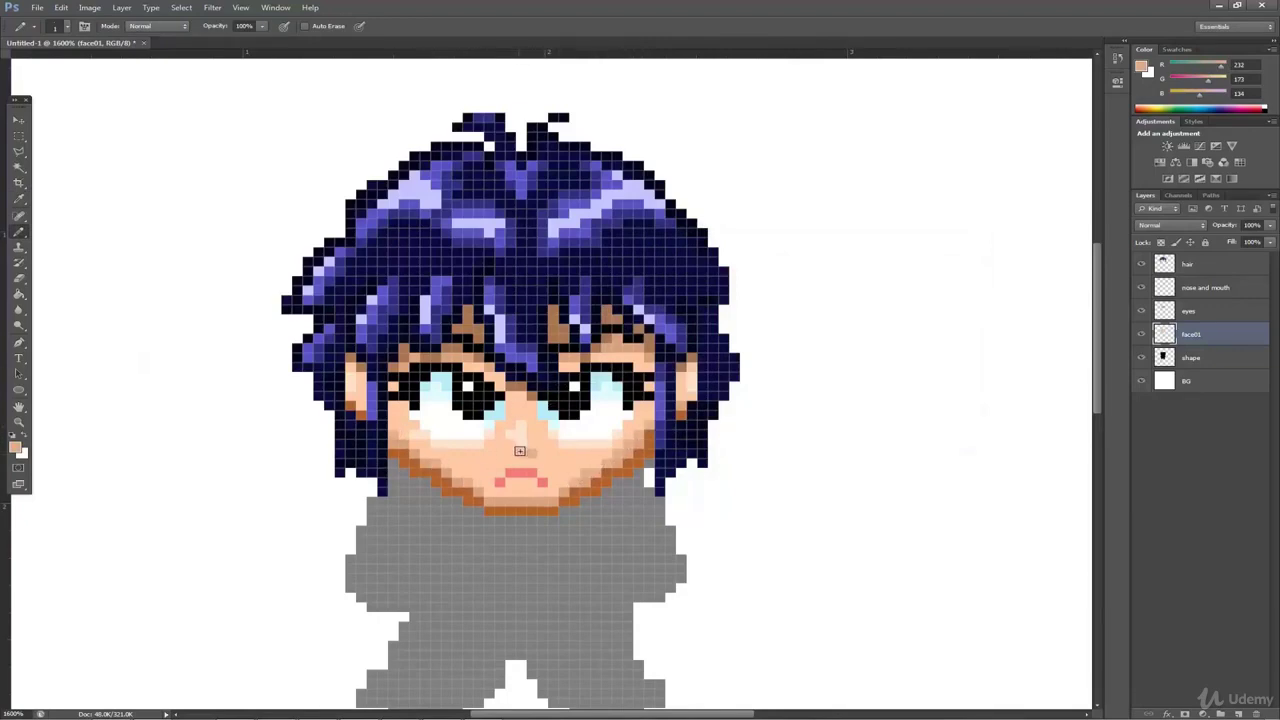
key(ctrl+alt+z)
key(ctrl+alt+z)
On the eyes layer, paint the lower irises of both eyes dark green (#006012) and reposition the right eye's white glint
click(1218, 313)
click(15, 447)
click(799, 362)
drag(750, 352, 782, 357)
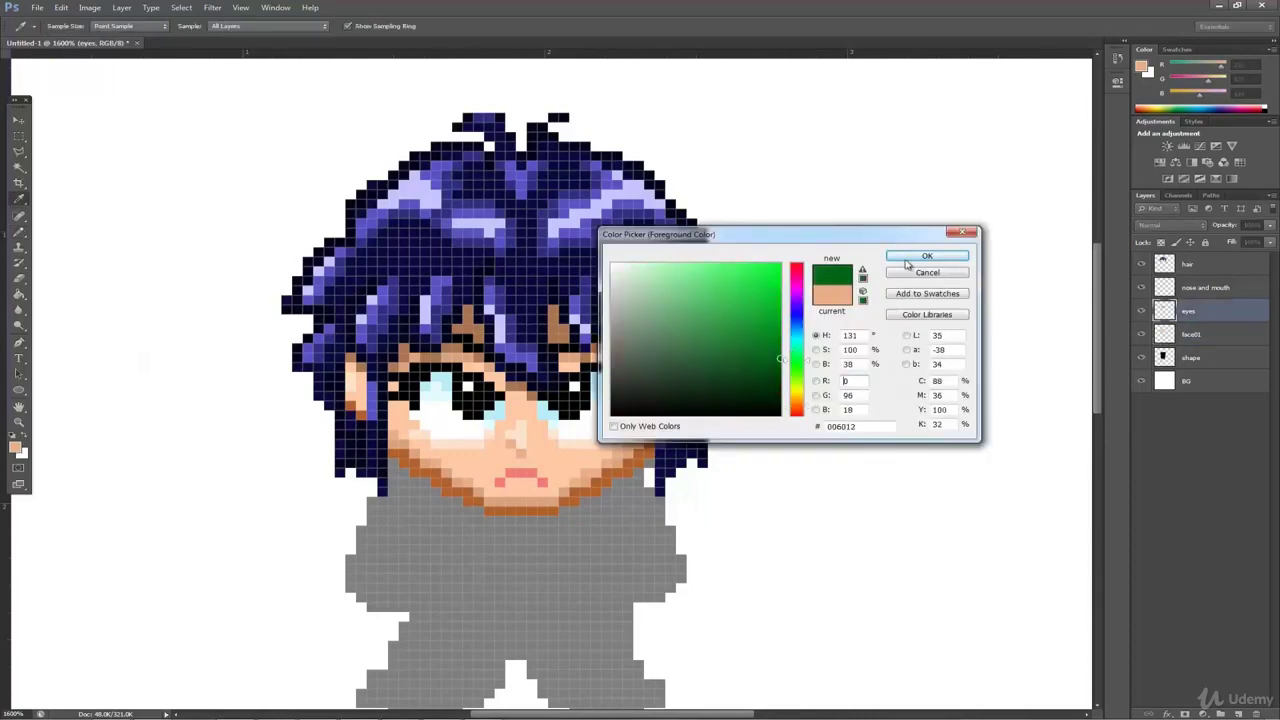
click(909, 258)
drag(553, 407, 573, 414)
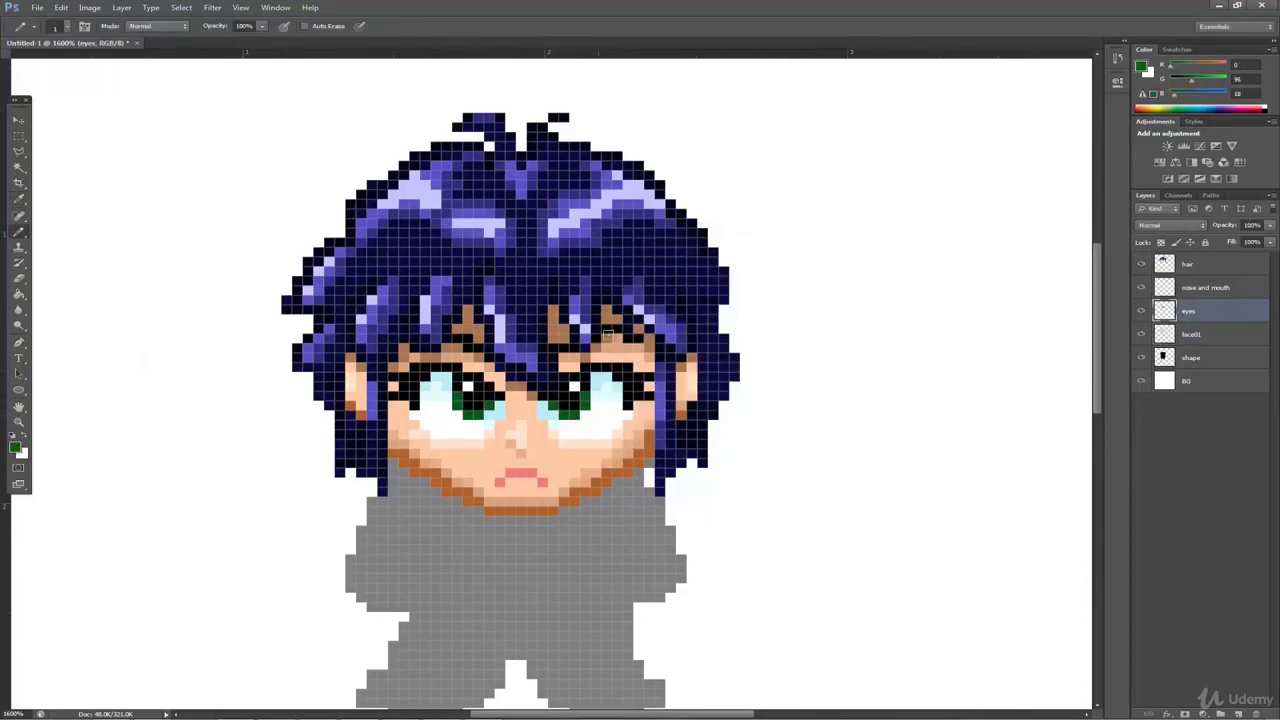
alt+click(556, 387)
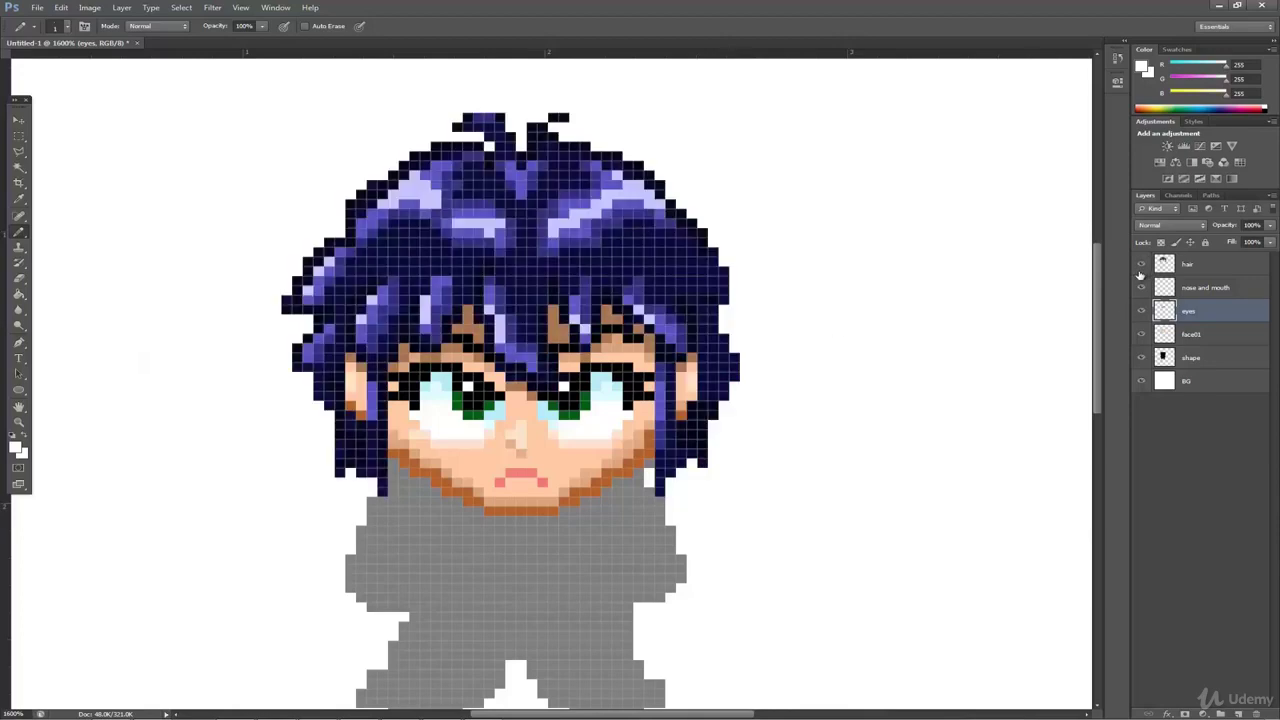
Create a new layer named bandana and move it to the top of the layer stack, above the hair layer
click(121, 7)
mouse_move(140, 20)
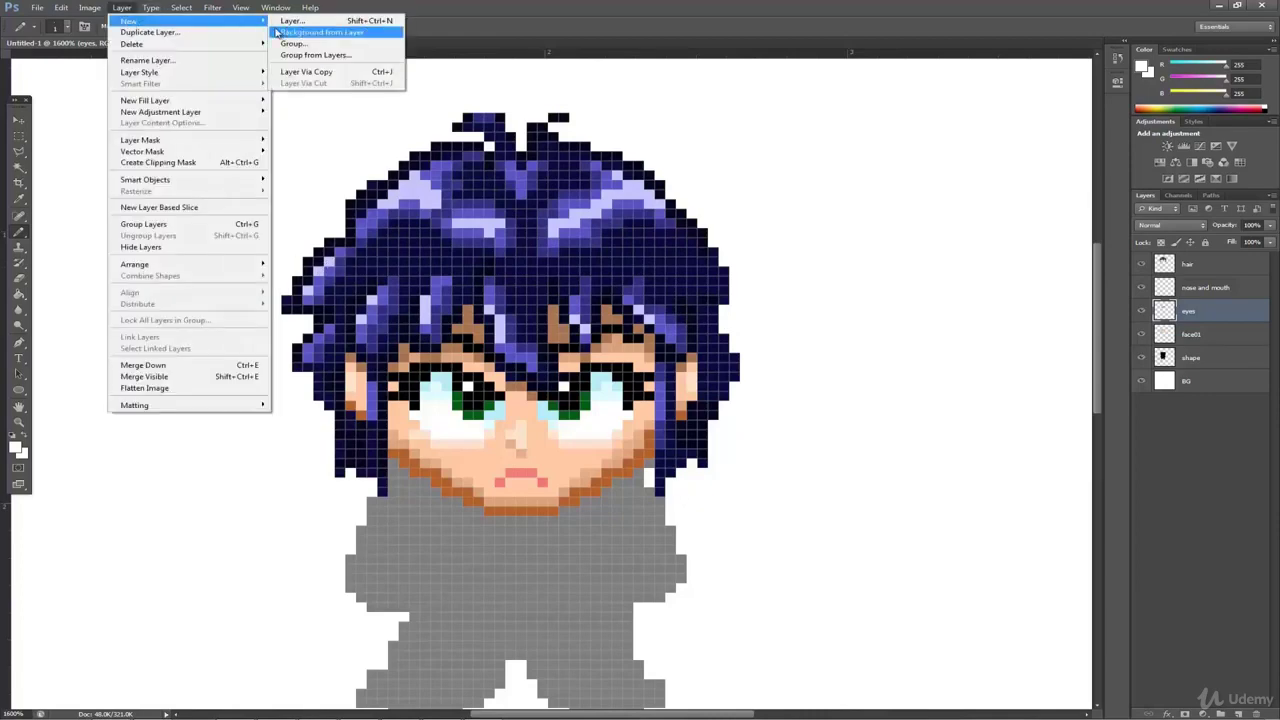
click(310, 21)
text(bandana)
key(Return)
key(ctrl+bracketright)
key(ctrl+bracketright)
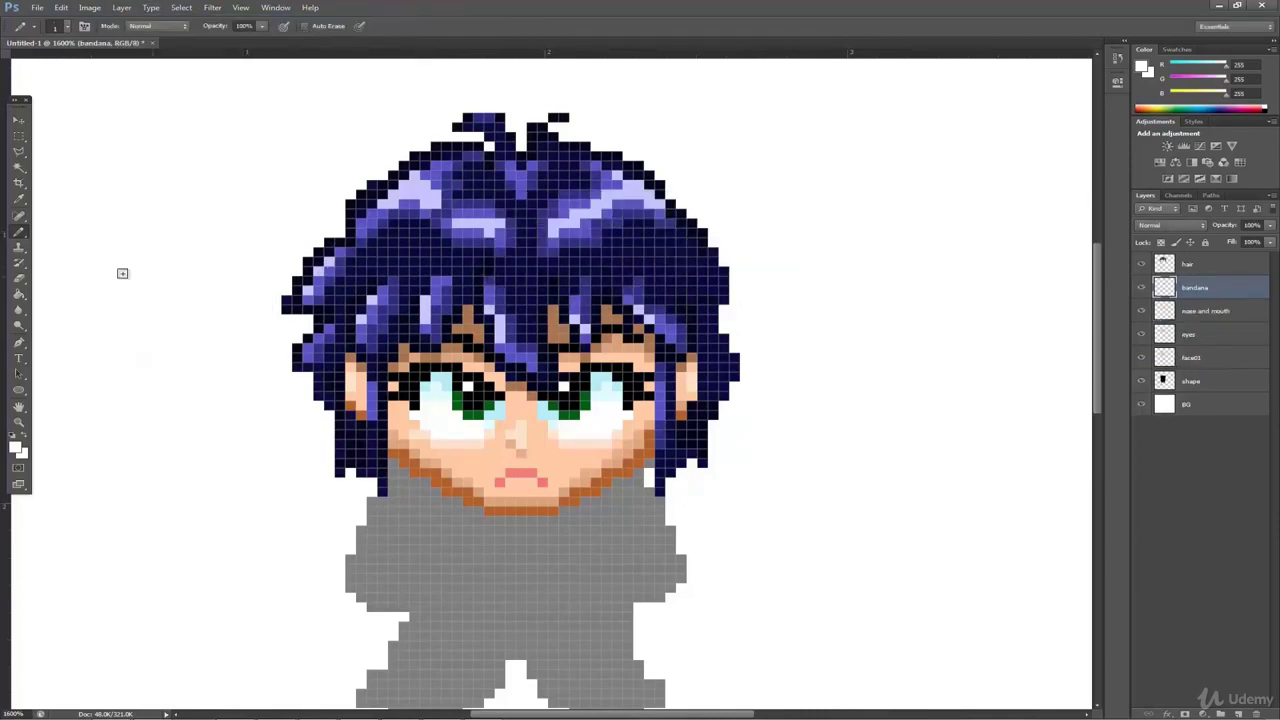
Mix a pale blue (RGB 190, 218, 236) and paint the bandana in the fringe gaps and across both sides of the hair
click(15, 448)
click(797, 331)
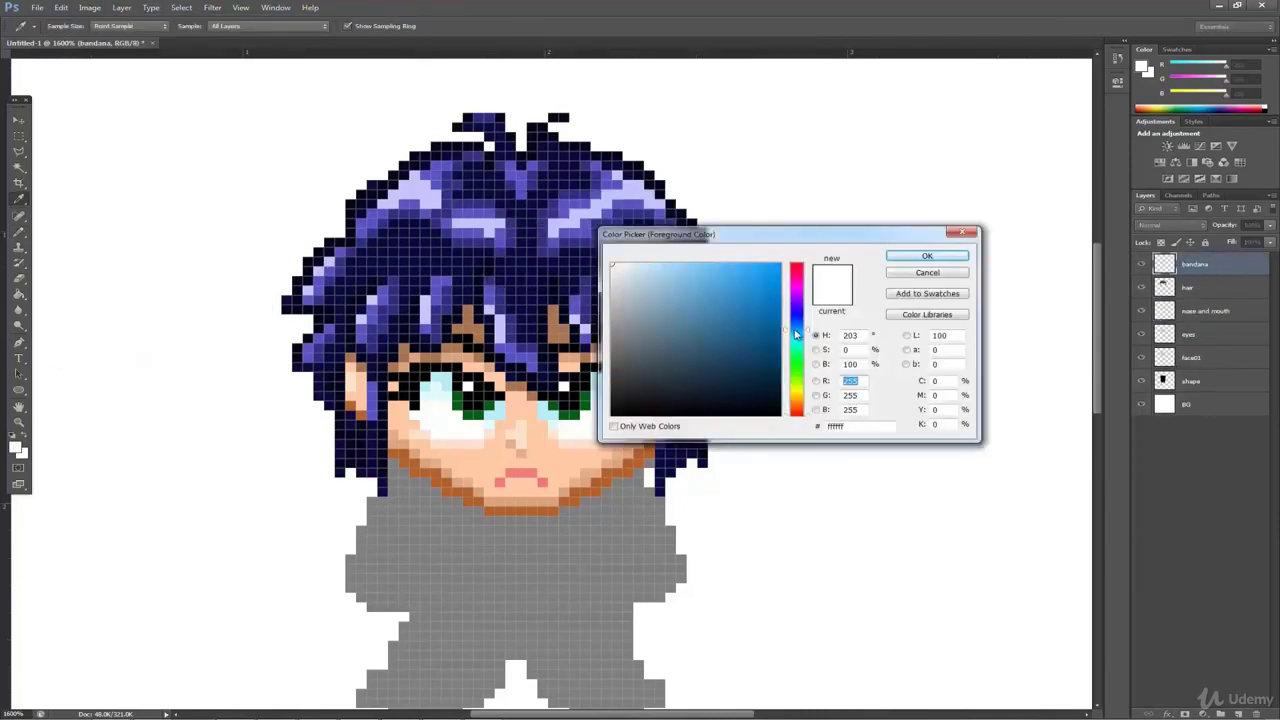
drag(653, 288, 644, 274)
click(906, 257)
drag(458, 330, 468, 321)
drag(564, 329, 553, 311)
mouse_move(607, 312)
mouse_down()
mouse_move(712, 314)
mouse_move(674, 287)
mouse_up()
click(404, 320)
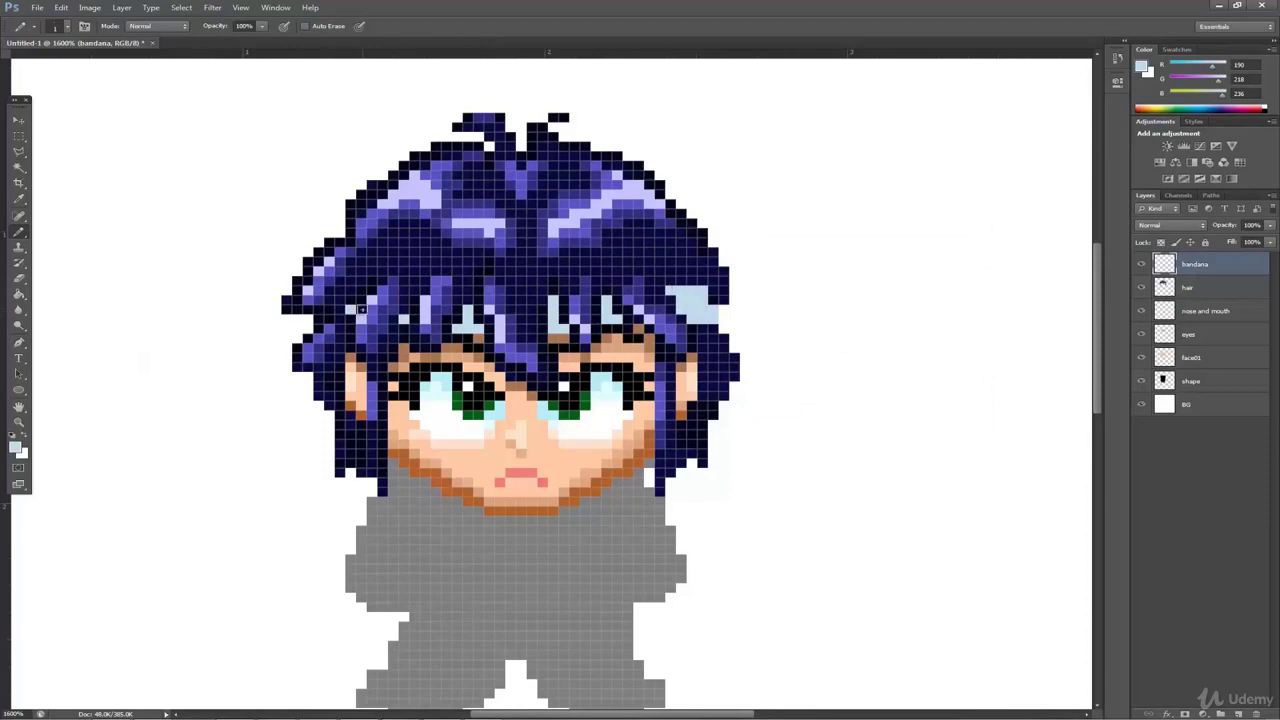
mouse_move(370, 297)
mouse_down()
mouse_move(330, 298)
mouse_move(350, 327)
mouse_up()
drag(690, 327, 702, 328)
drag(404, 308, 404, 300)
click(320, 311)
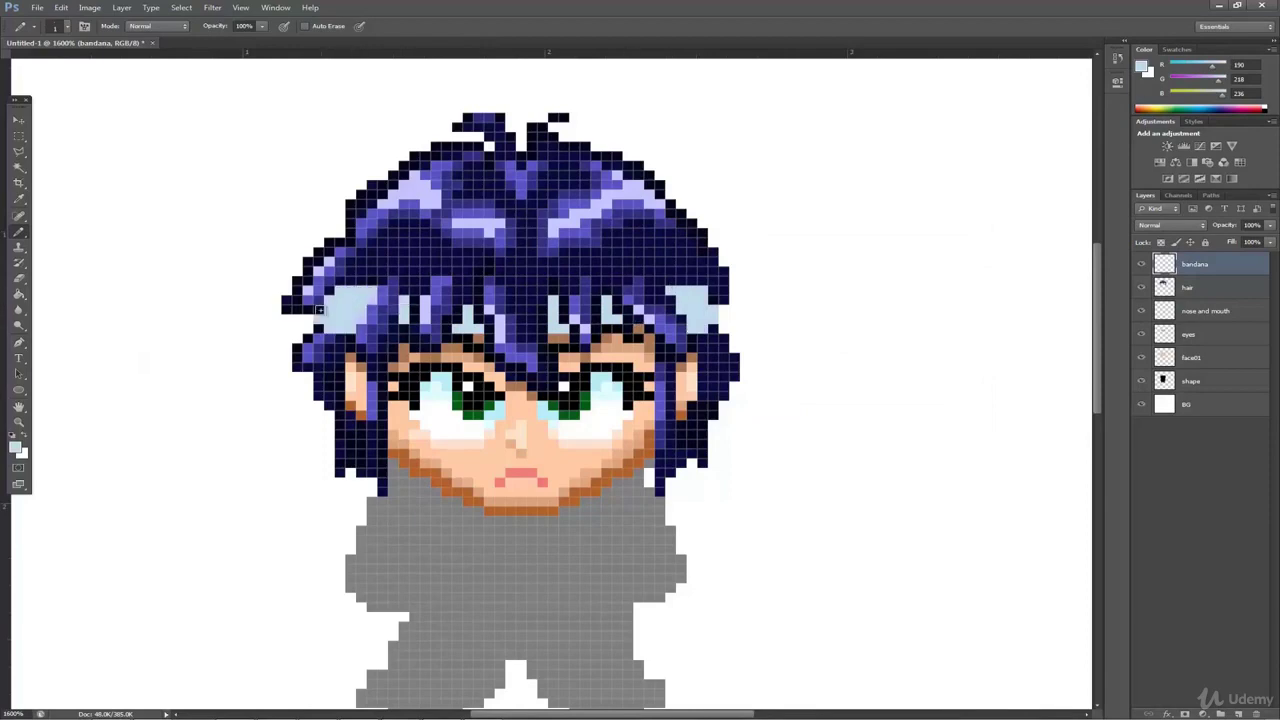
Shade the lower edges of the bandana pieces with a darker blue-grey (RGB 130, 163, 184)
click(19, 199)
click(75, 226)
click(18, 231)
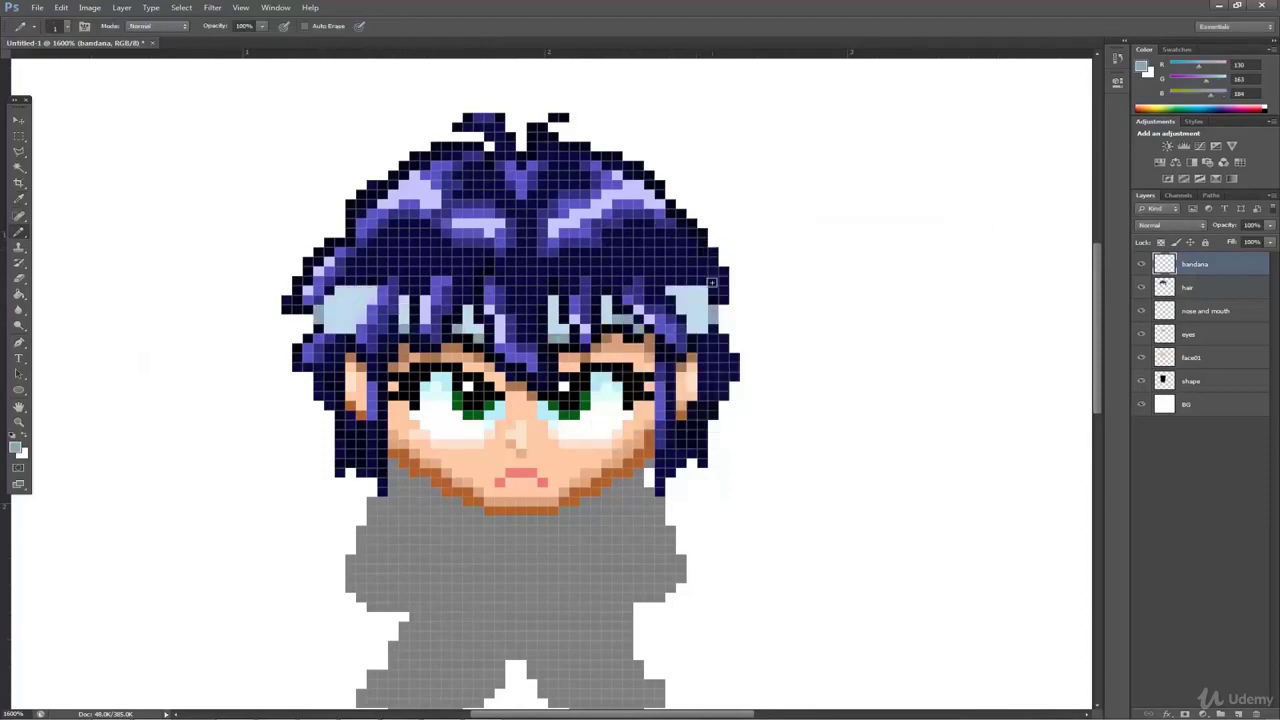
Mix a medium blue (#a3cae2) and paint transitional shading on the bandana's two side pieces
click(19, 199)
click(18, 231)
click(15, 447)
click(657, 280)
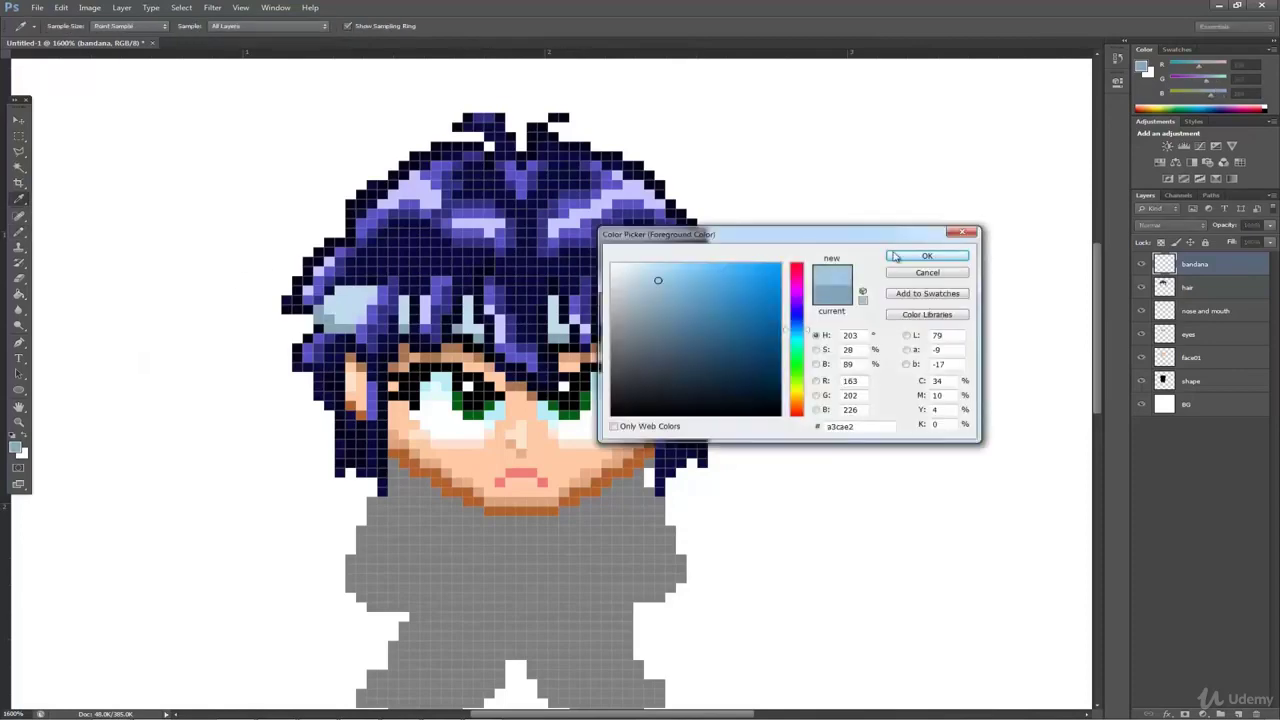
click(898, 257)
drag(330, 318, 352, 319)
drag(694, 319, 708, 309)
Mix a very pale blue and paint vertical highlights on the bandana pieces between the fringe strands
click(19, 199)
click(15, 447)
click(627, 264)
click(915, 257)
click(18, 231)
drag(404, 300, 404, 312)
drag(468, 299, 468, 309)
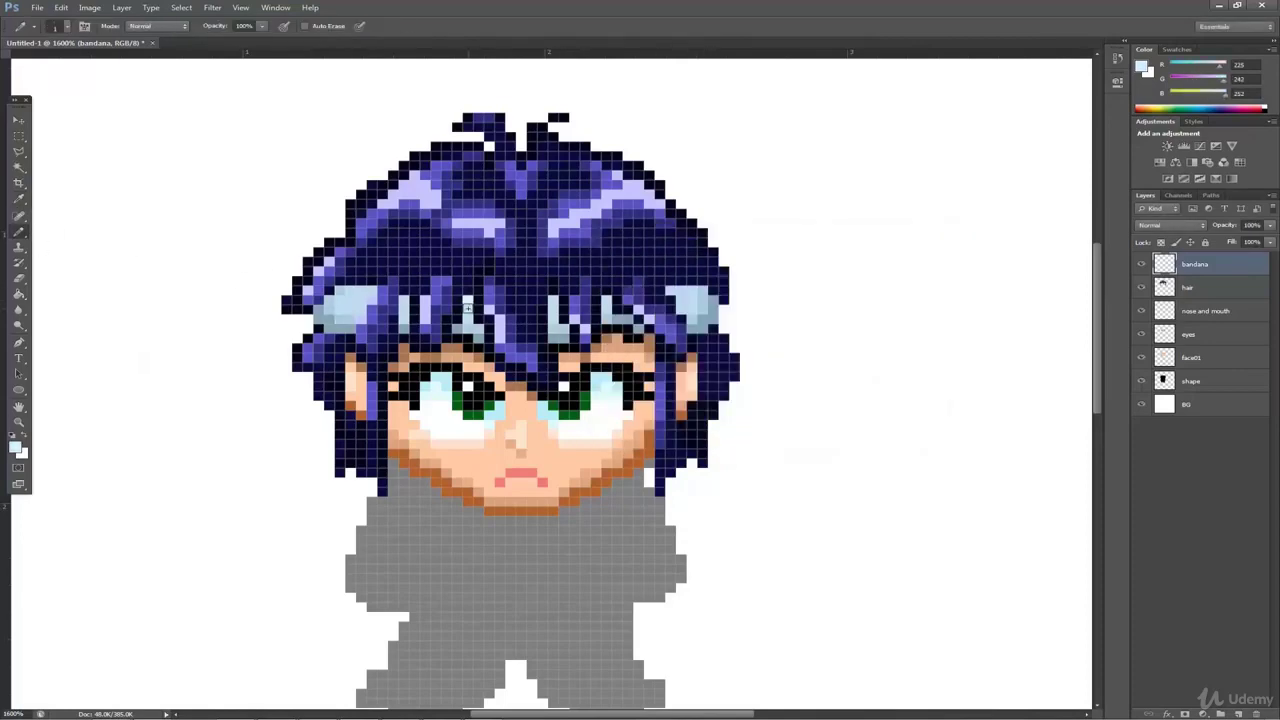
drag(553, 299, 553, 310)
alt+click(611, 318)
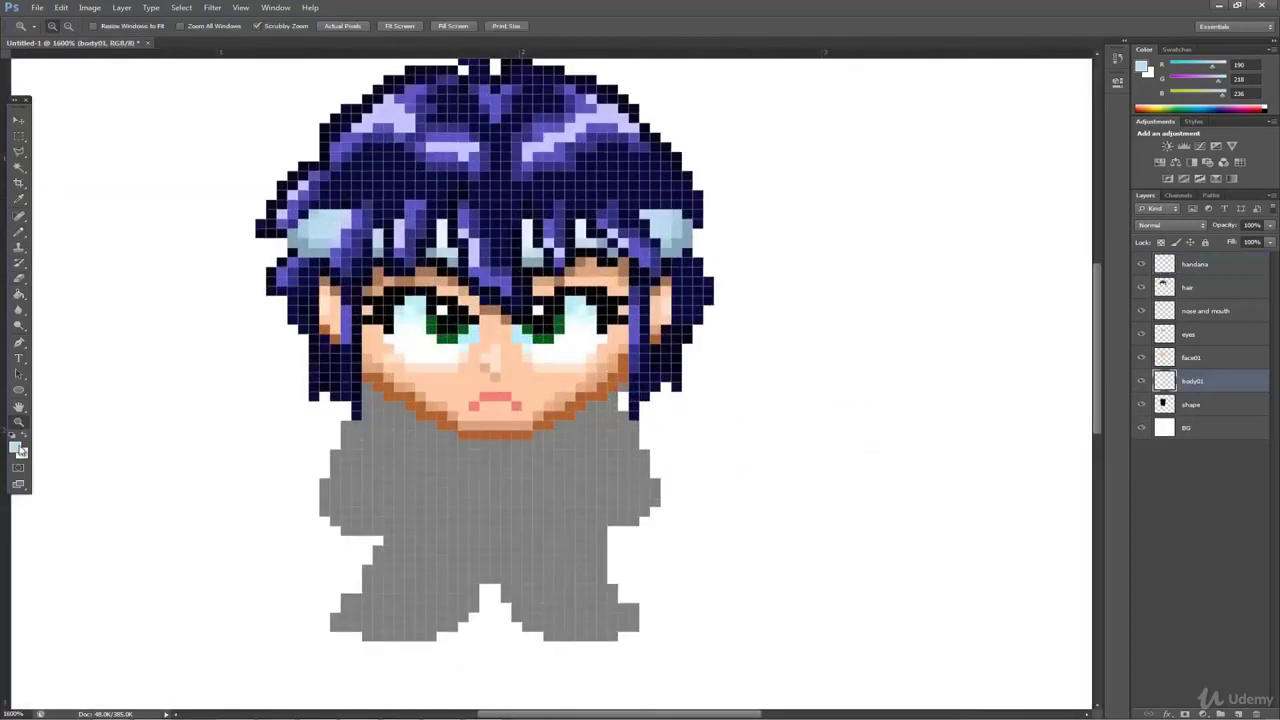
Mix a pale yellow (RGB 222, 221, 131) for the jacket and ready the Pencil tool on the body01 layer
click(16, 446)
click(797, 363)
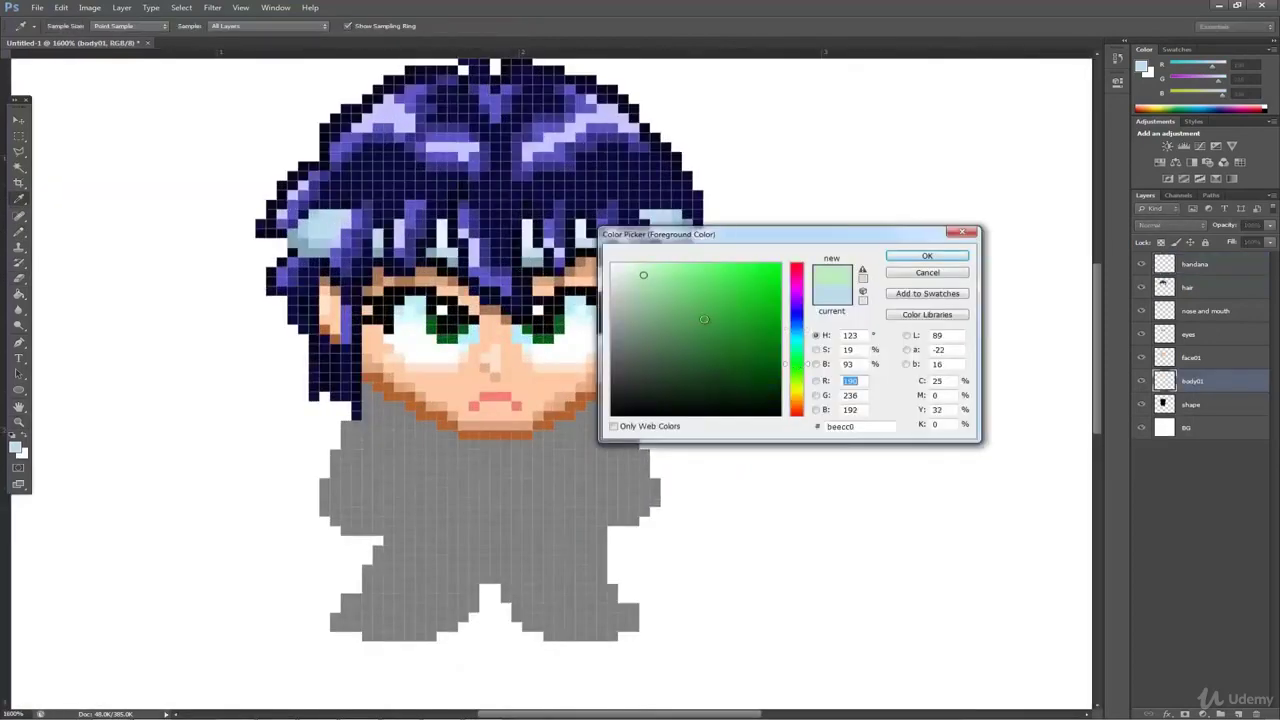
mouse_move(670, 354)
mouse_down()
mouse_move(700, 350)
mouse_move(671, 335)
mouse_move(657, 291)
mouse_up()
click(796, 385)
drag(788, 386, 788, 388)
click(787, 384)
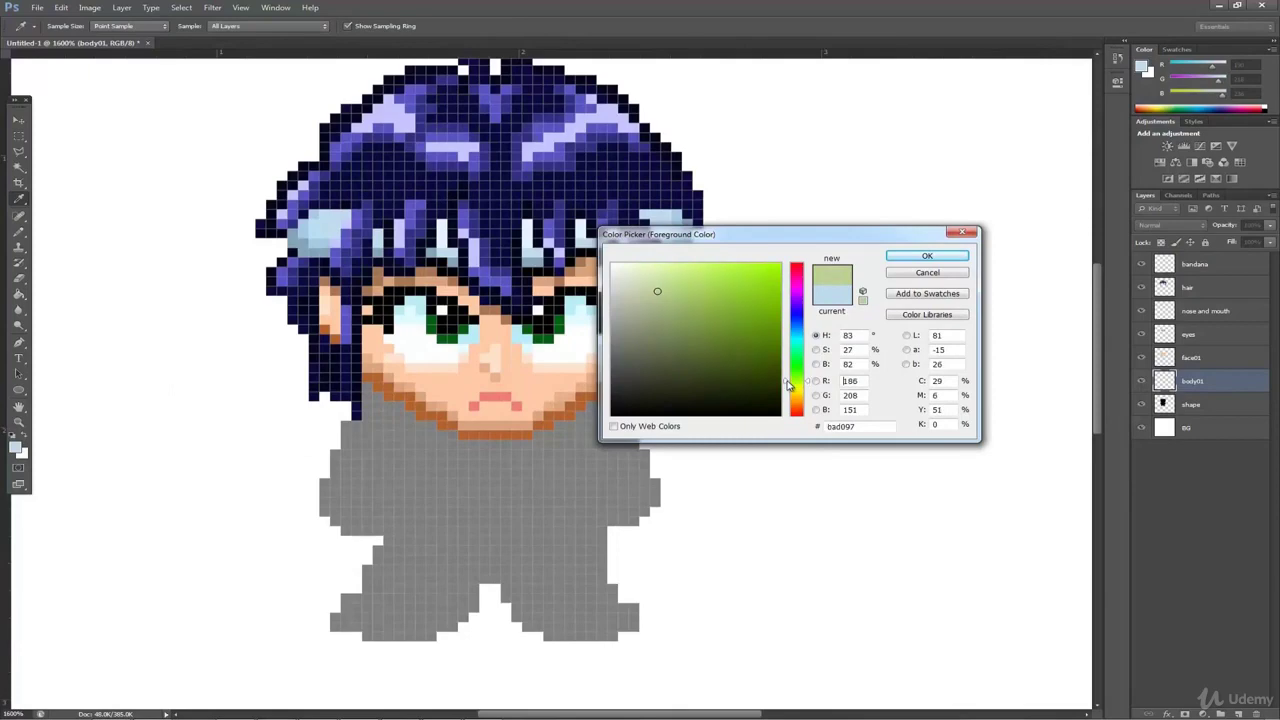
click(677, 279)
click(665, 288)
drag(788, 383, 788, 392)
click(681, 284)
click(899, 258)
click(19, 233)
Outline the jacket's shoulders, collar and crossed front folds in pale yellow over the grey torso
mouse_move(377, 402)
mouse_down()
mouse_move(342, 420)
mouse_move(312, 463)
mouse_move(376, 503)
mouse_move(345, 498)
mouse_move(348, 486)
mouse_up()
drag(530, 441, 472, 494)
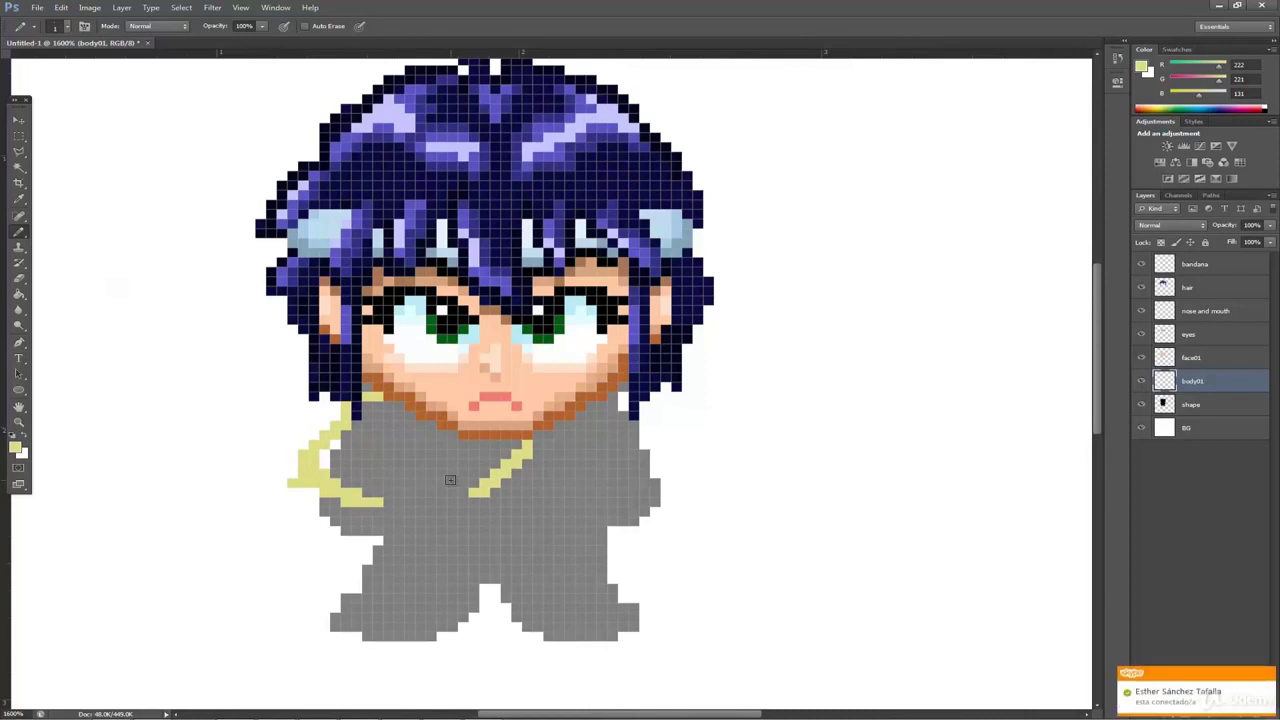
mouse_move(464, 445)
mouse_down()
mouse_move(496, 462)
mouse_move(431, 502)
mouse_up()
click(538, 436)
mouse_move(611, 400)
mouse_down()
mouse_move(648, 417)
mouse_move(667, 454)
mouse_up()
drag(602, 409, 568, 425)
drag(388, 404, 442, 436)
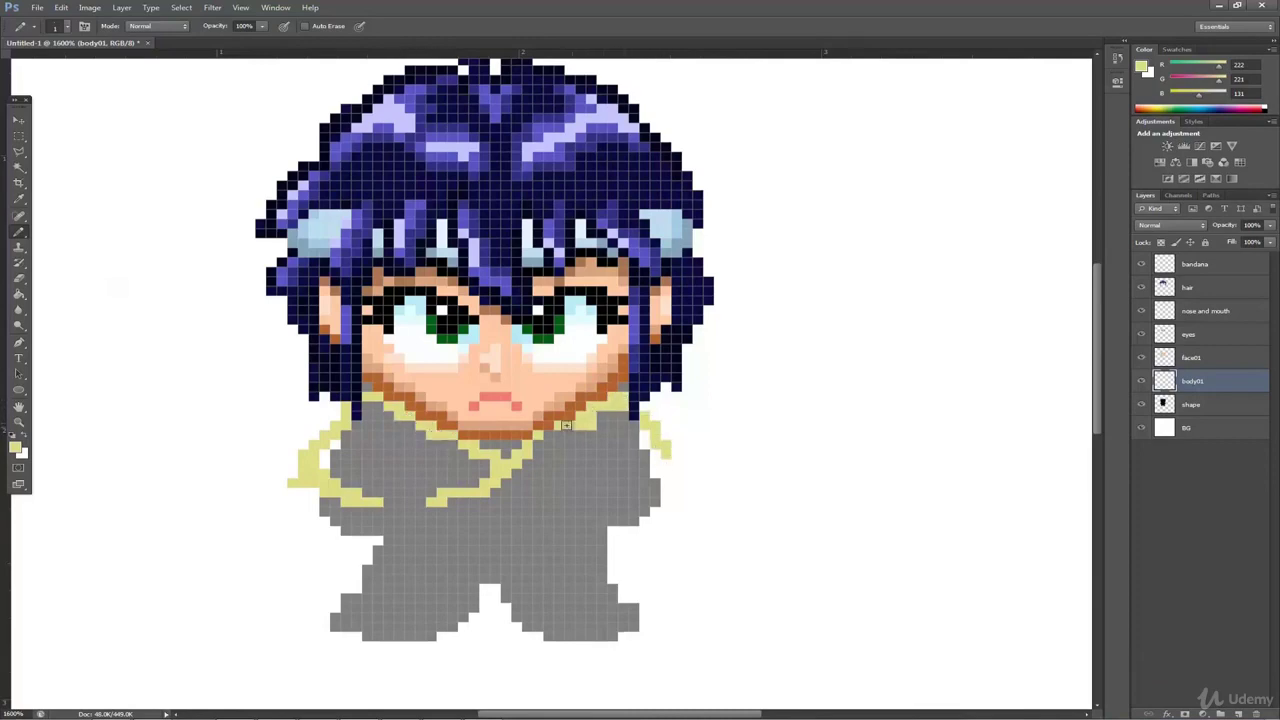
drag(568, 426, 538, 447)
Draw the jacket's side seams and bottom hem, then fill in the sleeves and collar with pale yellow
drag(378, 455, 378, 491)
drag(603, 455, 602, 492)
drag(382, 498, 598, 502)
drag(674, 464, 687, 487)
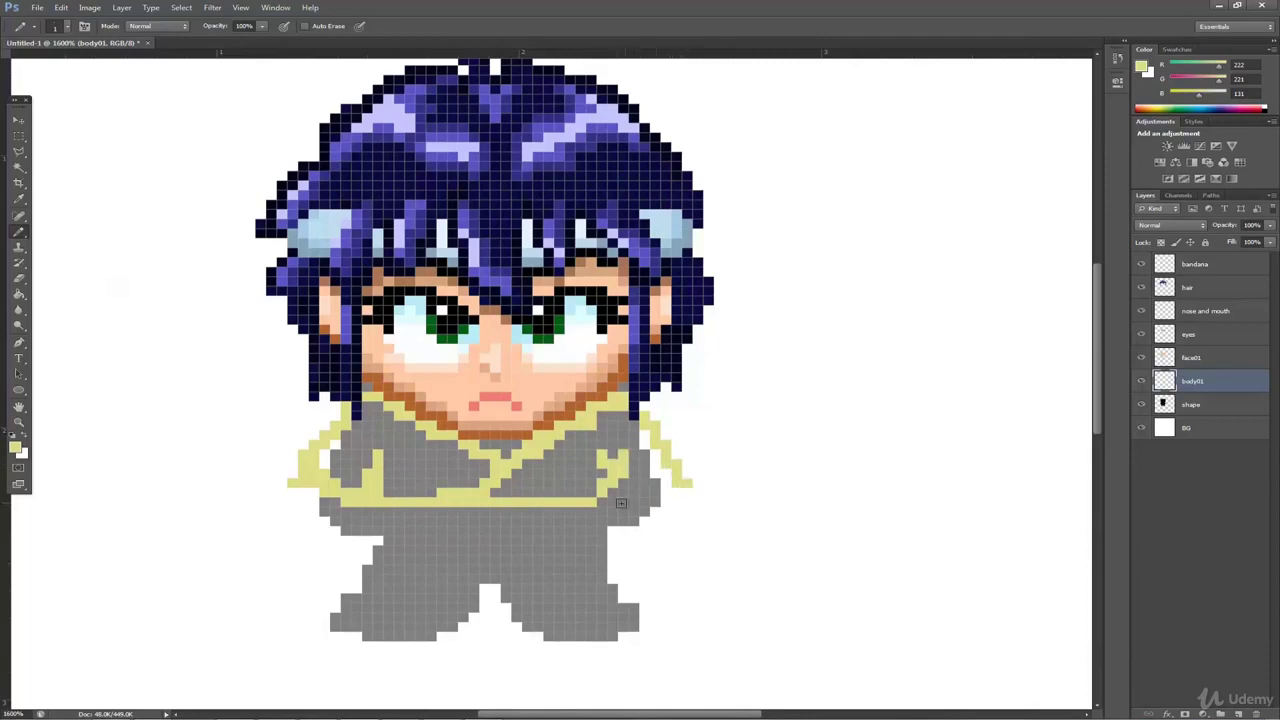
mouse_move(611, 502)
mouse_down()
mouse_move(681, 474)
mouse_move(677, 455)
mouse_move(618, 461)
mouse_move(626, 420)
mouse_move(648, 455)
mouse_up()
key(ctrl+z)
mouse_move(373, 430)
mouse_down()
mouse_move(343, 435)
mouse_move(368, 456)
mouse_move(484, 470)
mouse_up()
Mix a darker olive (RGB 161, 160, 73) and paint the jacket's collar lines and lower chest folds
click(19, 450)
drag(695, 312, 706, 320)
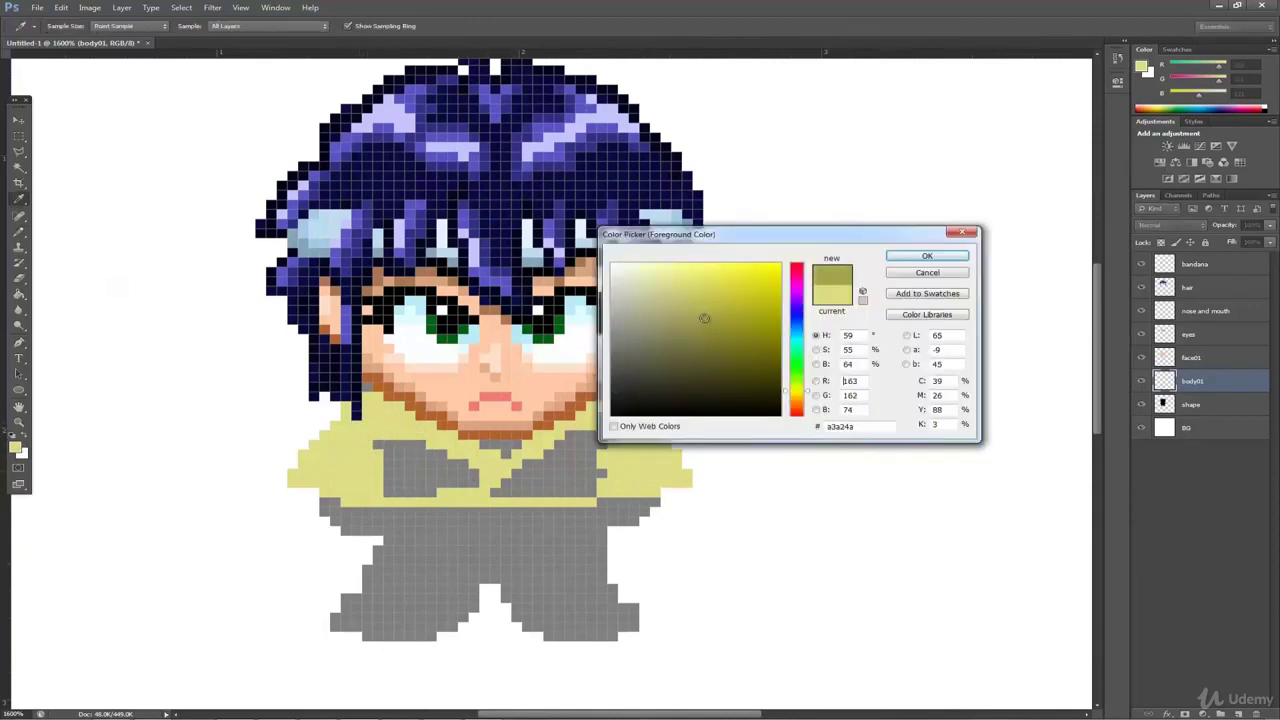
click(940, 257)
mouse_move(365, 476)
mouse_down()
mouse_move(427, 481)
mouse_move(407, 485)
mouse_up()
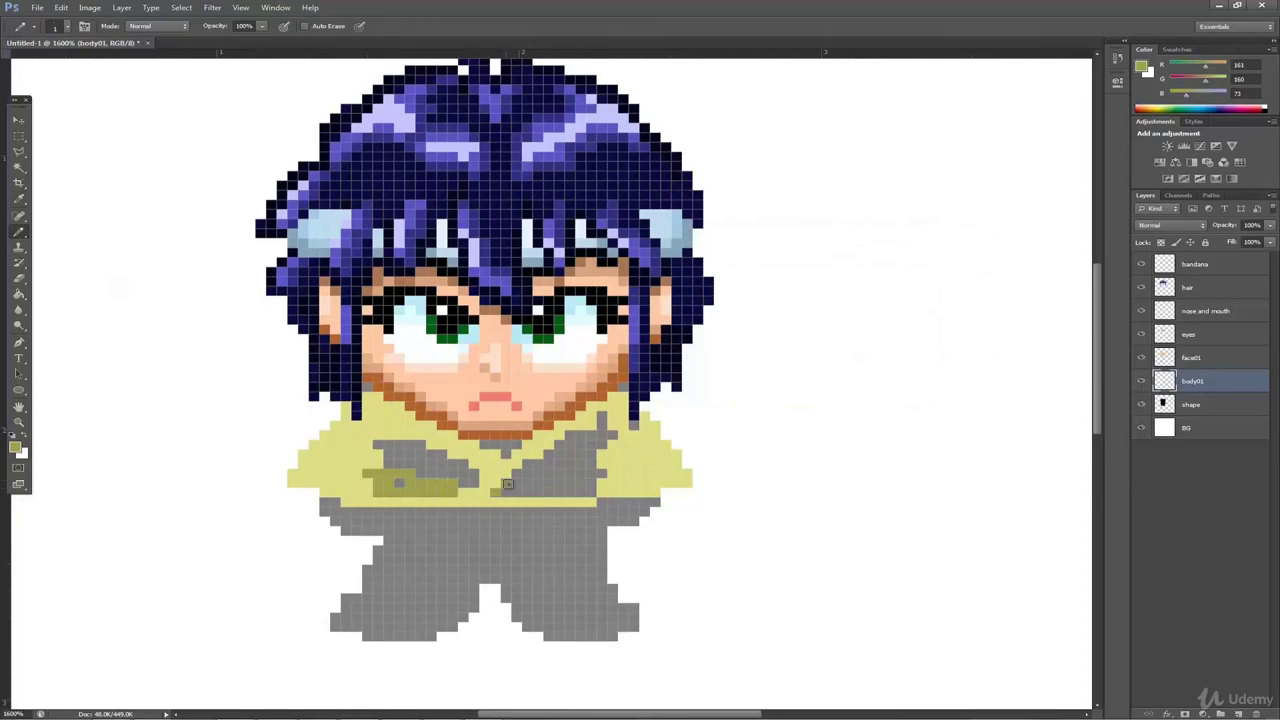
drag(508, 484, 624, 398)
mouse_move(378, 395)
mouse_down()
mouse_move(431, 451)
mouse_move(500, 461)
mouse_move(464, 484)
mouse_move(477, 443)
mouse_up()
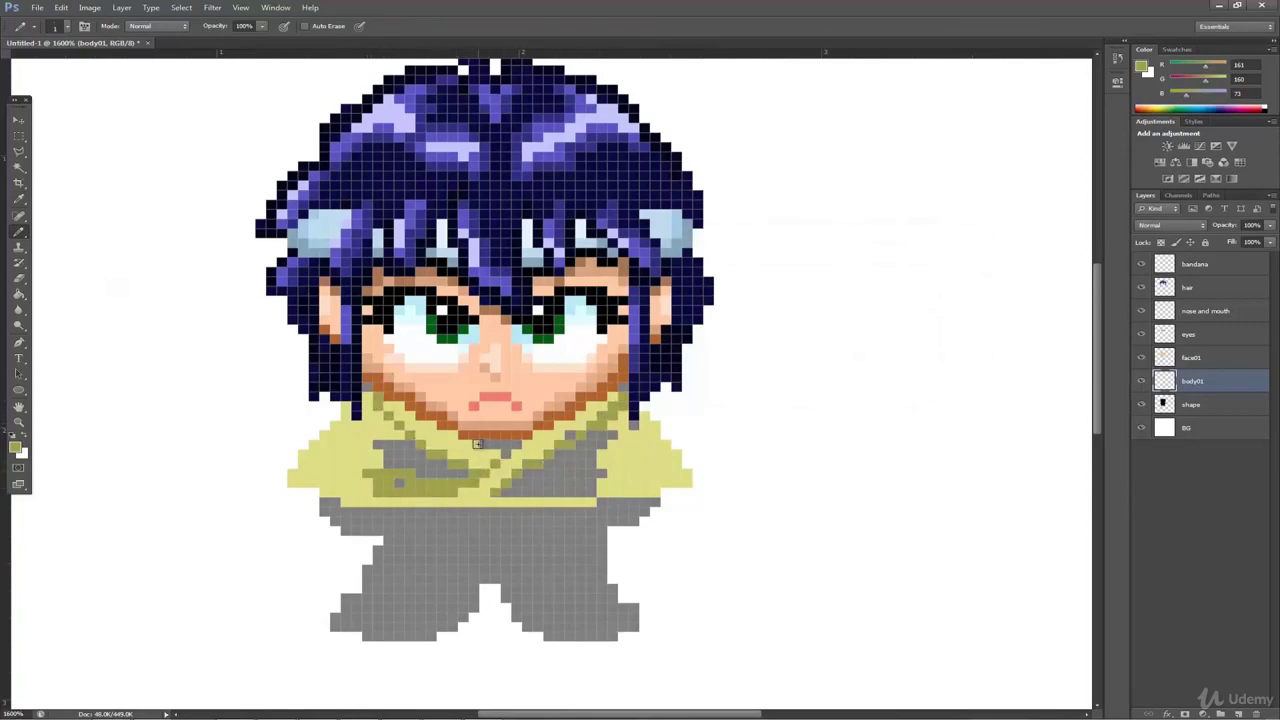
mouse_move(507, 493)
mouse_down()
mouse_move(614, 473)
mouse_move(574, 495)
mouse_move(580, 480)
mouse_up()
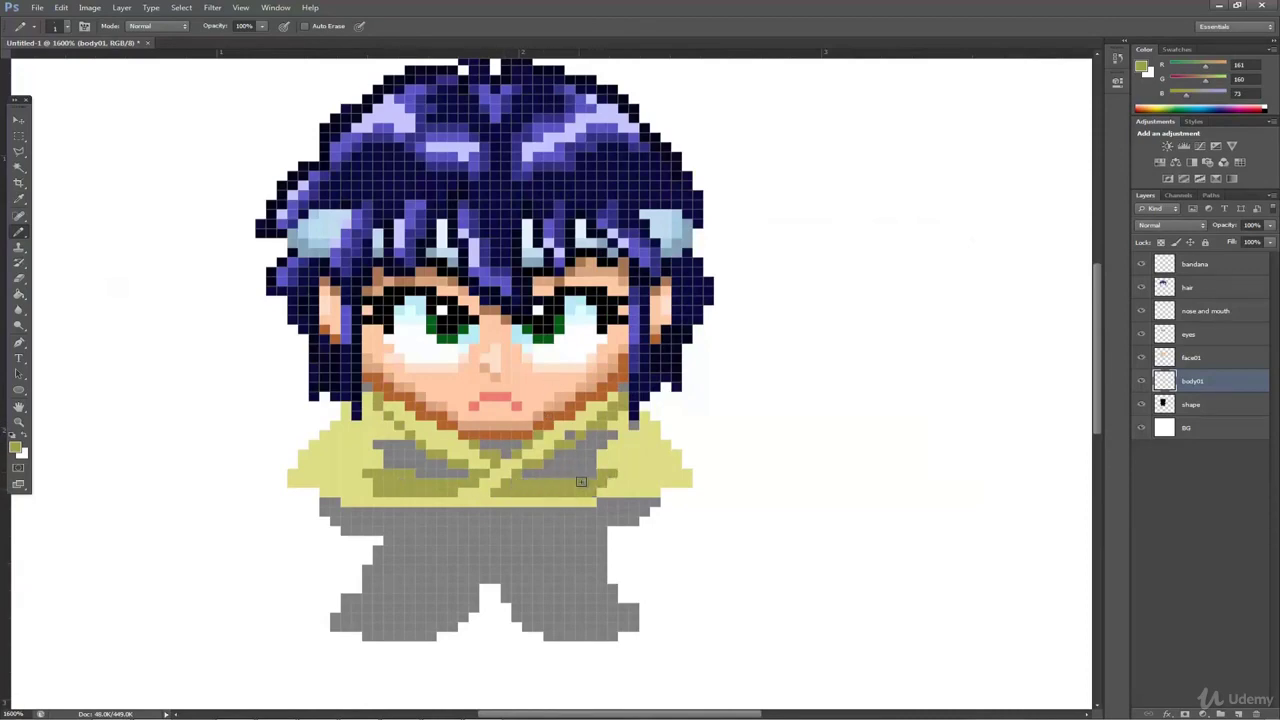
Paint the undershirt at the neckline with the bandana's pale blue and its blue-grey shadow
alt+click(600, 403)
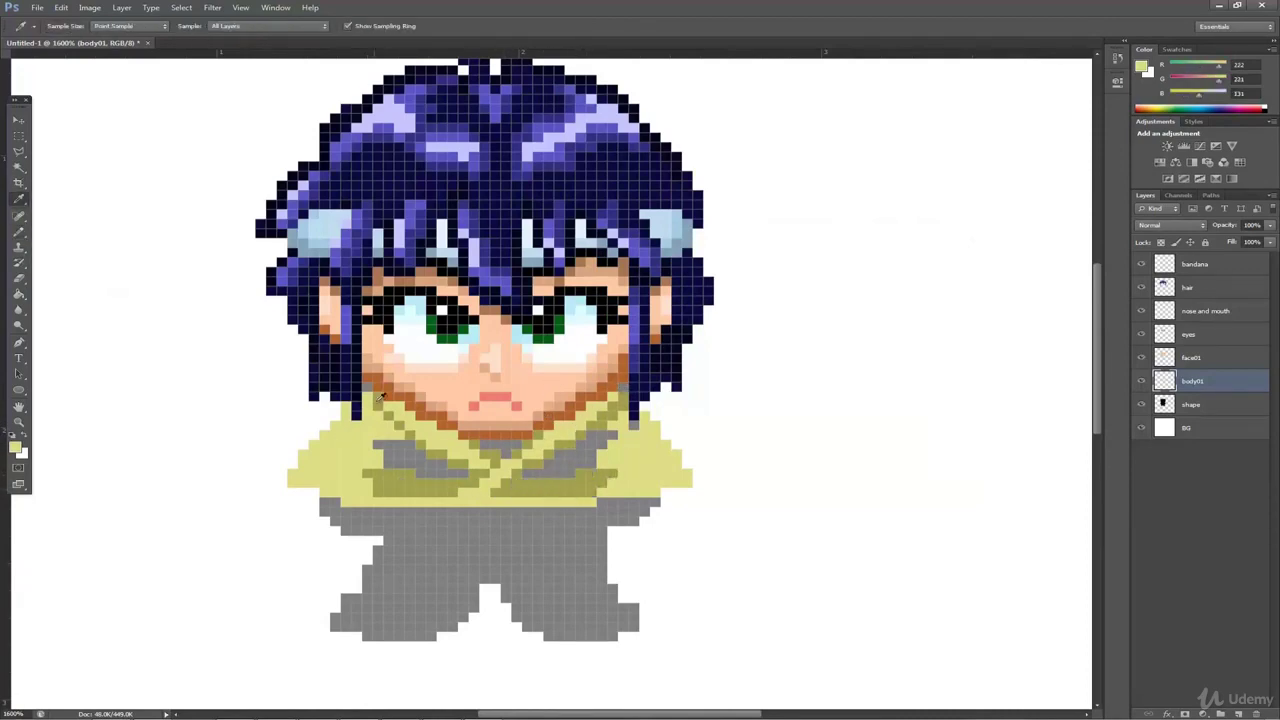
alt+click(622, 387)
alt+click(329, 212)
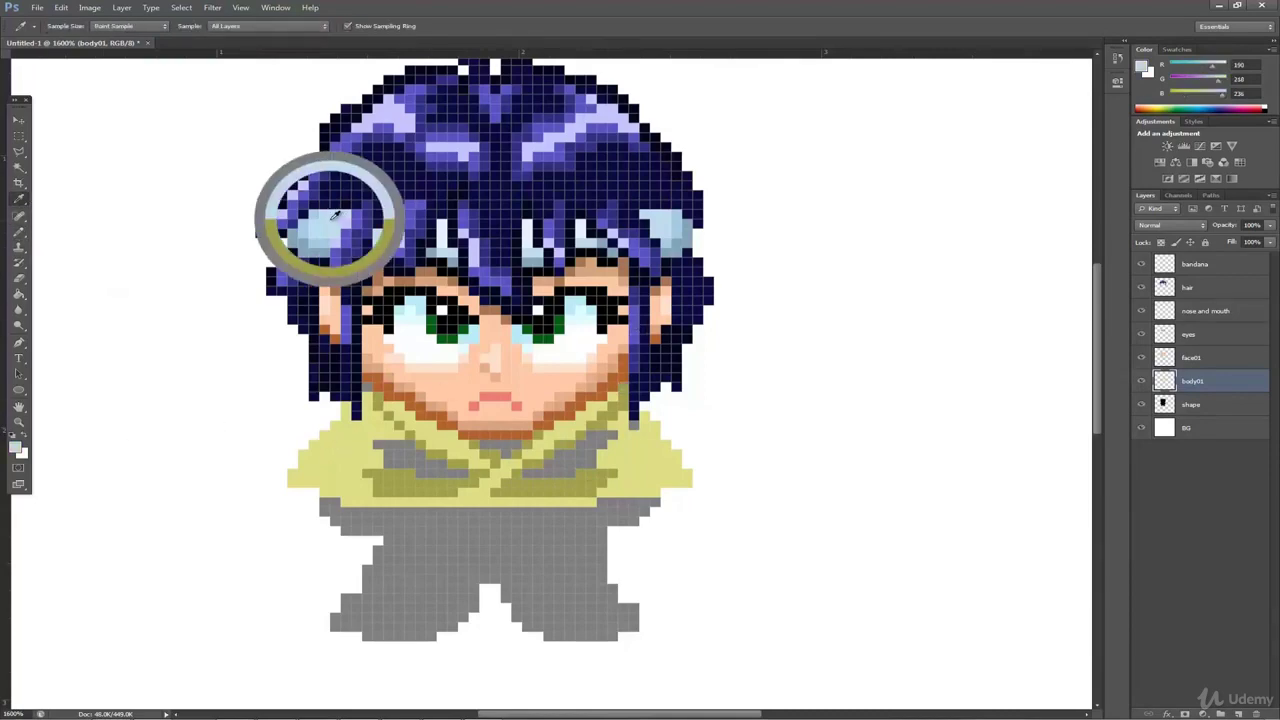
click(505, 445)
click(18, 199)
click(310, 251)
click(18, 232)
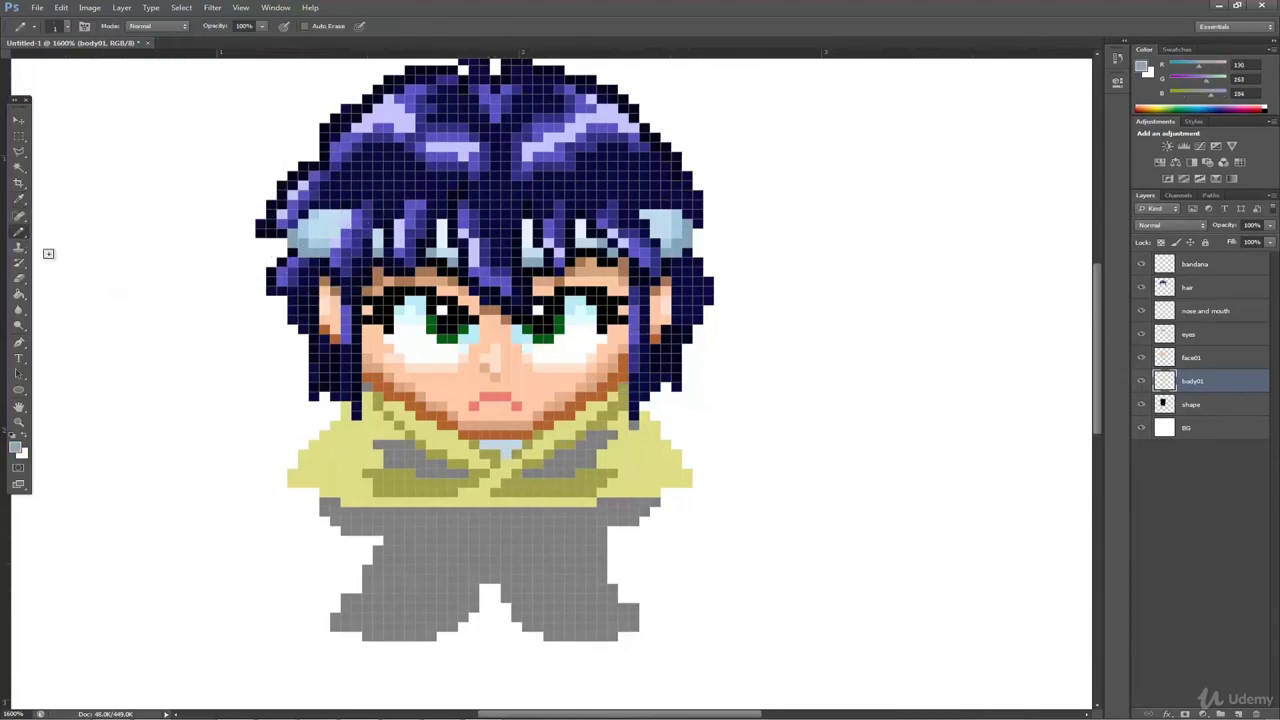
click(505, 454)
Sample the olive from the chest fold and outline the outer edges of both sleeves
click(18, 199)
click(420, 481)
click(18, 232)
click(338, 411)
mouse_move(338, 410)
mouse_down()
mouse_move(296, 469)
mouse_move(302, 492)
mouse_move(331, 502)
mouse_up()
mouse_move(601, 502)
mouse_down()
mouse_move(681, 489)
mouse_move(693, 465)
mouse_move(694, 480)
mouse_move(697, 465)
mouse_move(656, 416)
mouse_up()
Sample the jacket's pale yellow and fill the gap in the right sleeve and the remaining grey chest areas
click(19, 199)
click(328, 452)
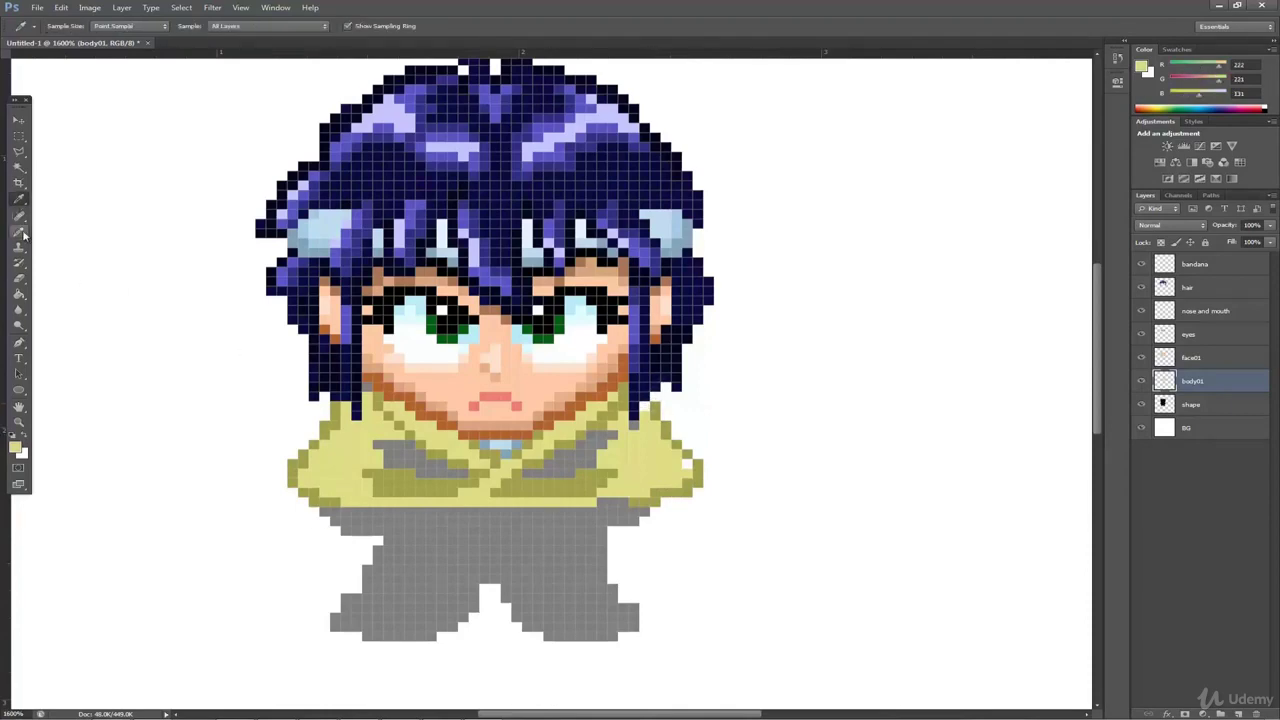
click(19, 232)
click(687, 464)
click(19, 200)
click(304, 454)
click(19, 232)
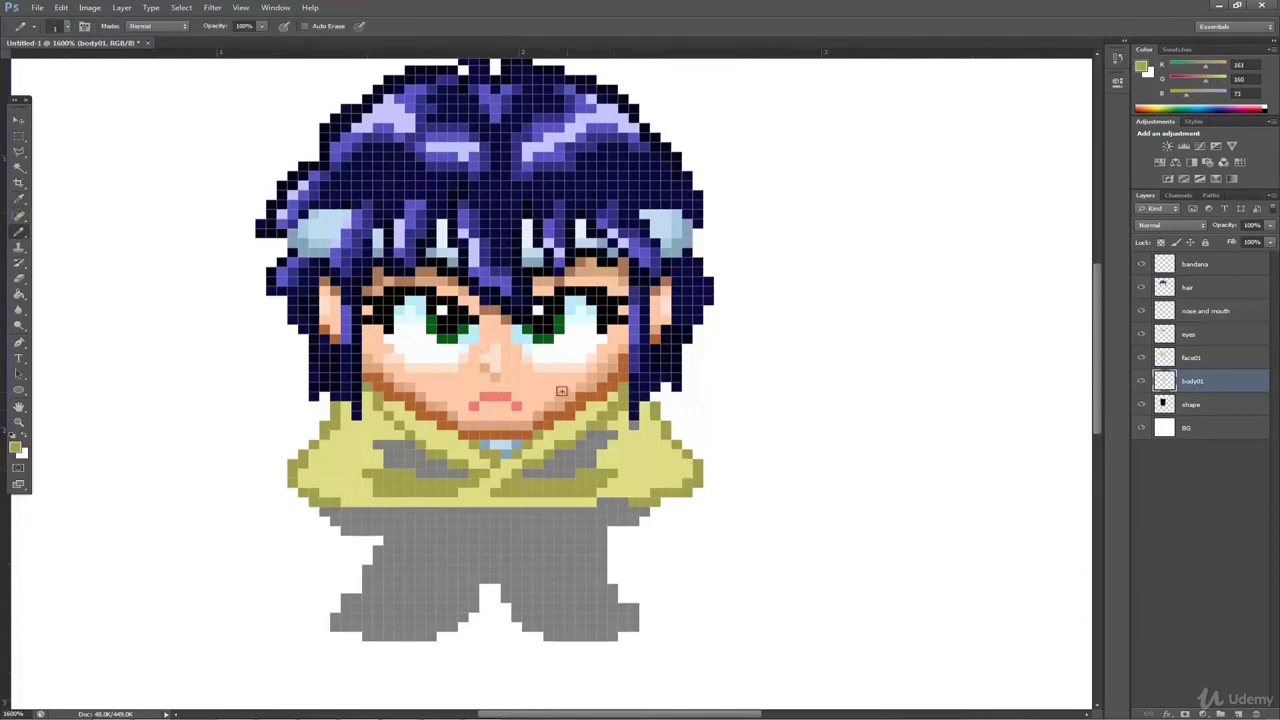
click(19, 200)
click(345, 456)
click(19, 232)
mouse_move(464, 473)
mouse_down()
mouse_move(420, 473)
mouse_move(390, 446)
mouse_move(410, 446)
mouse_up()
mouse_move(527, 473)
mouse_down()
mouse_move(596, 458)
mouse_move(558, 432)
mouse_up()
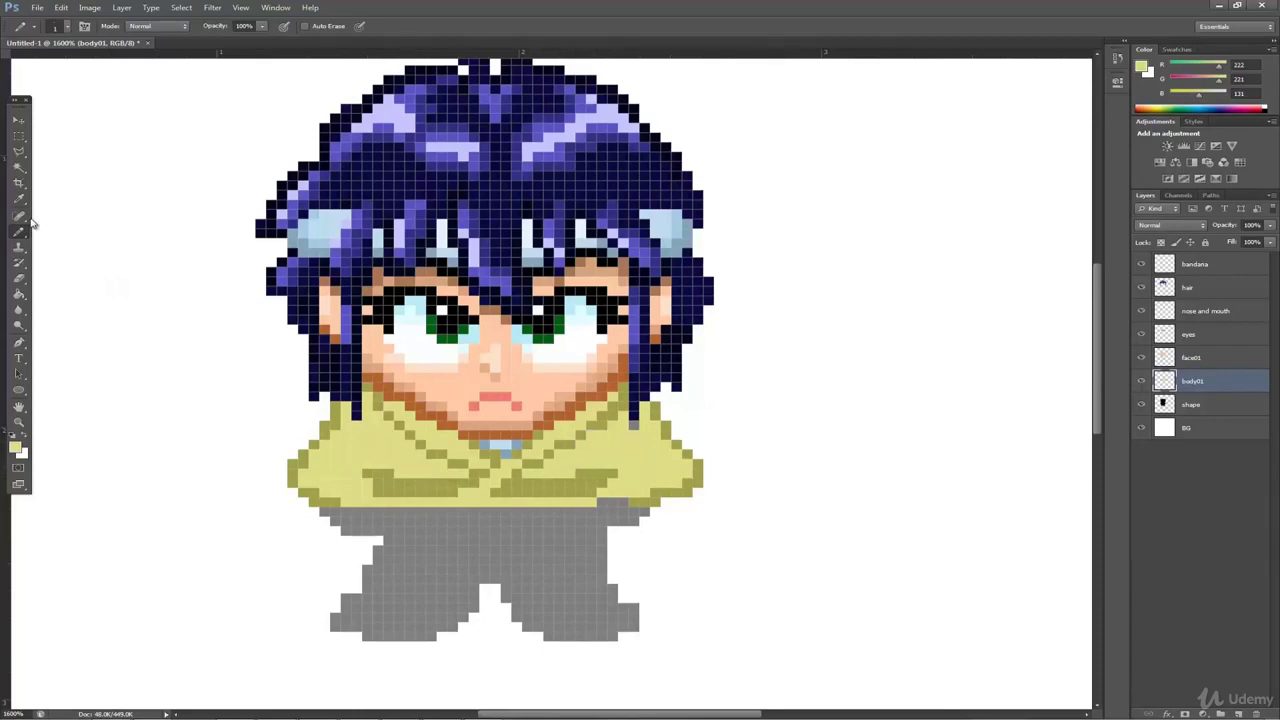
Mix an intermediate olive (RGB 186, 185, 87) and shade the jacket along the left sleeve seam
click(19, 200)
click(378, 477)
click(15, 447)
click(700, 303)
click(905, 260)
click(19, 232)
click(368, 483)
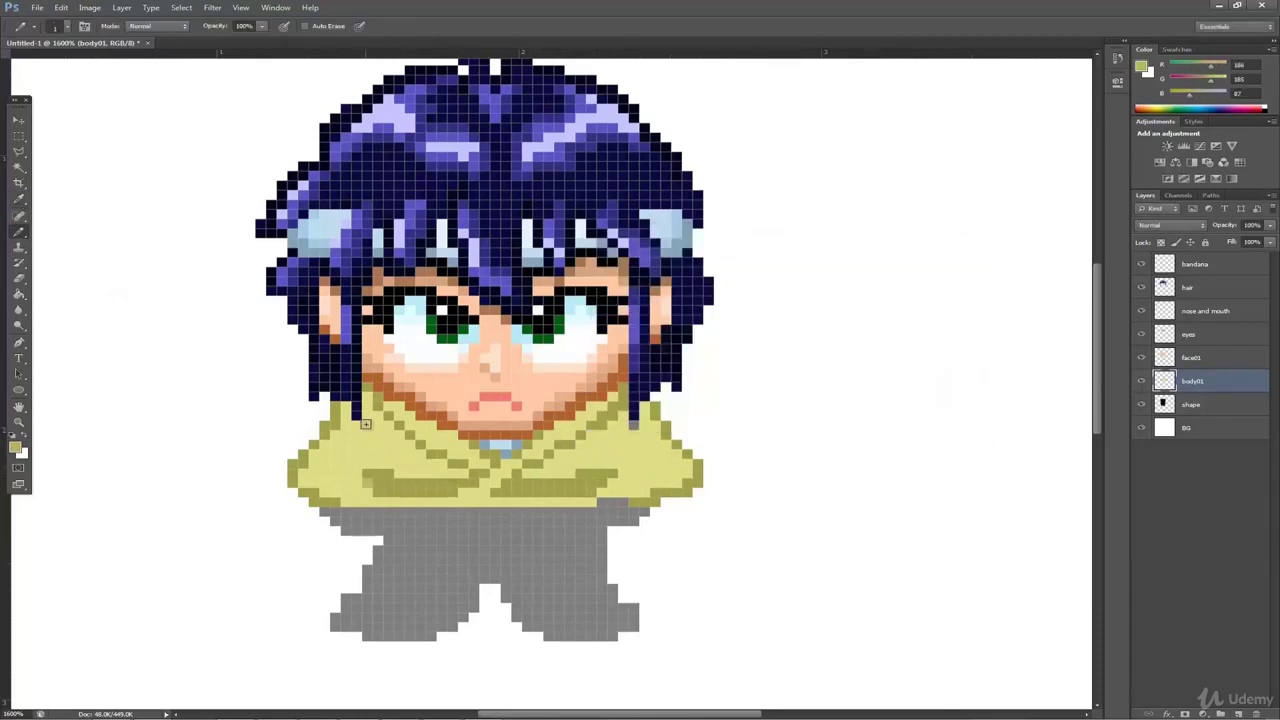
drag(366, 424, 378, 472)
drag(367, 492, 346, 502)
Shade the right sleeve seam, the bottom hem and the chest folds with the intermediate olive
mouse_move(624, 425)
mouse_down()
mouse_move(623, 490)
mouse_move(603, 492)
mouse_up()
drag(356, 502, 624, 502)
drag(465, 496, 484, 492)
drag(401, 481, 443, 482)
drag(539, 482, 580, 480)
click(392, 475)
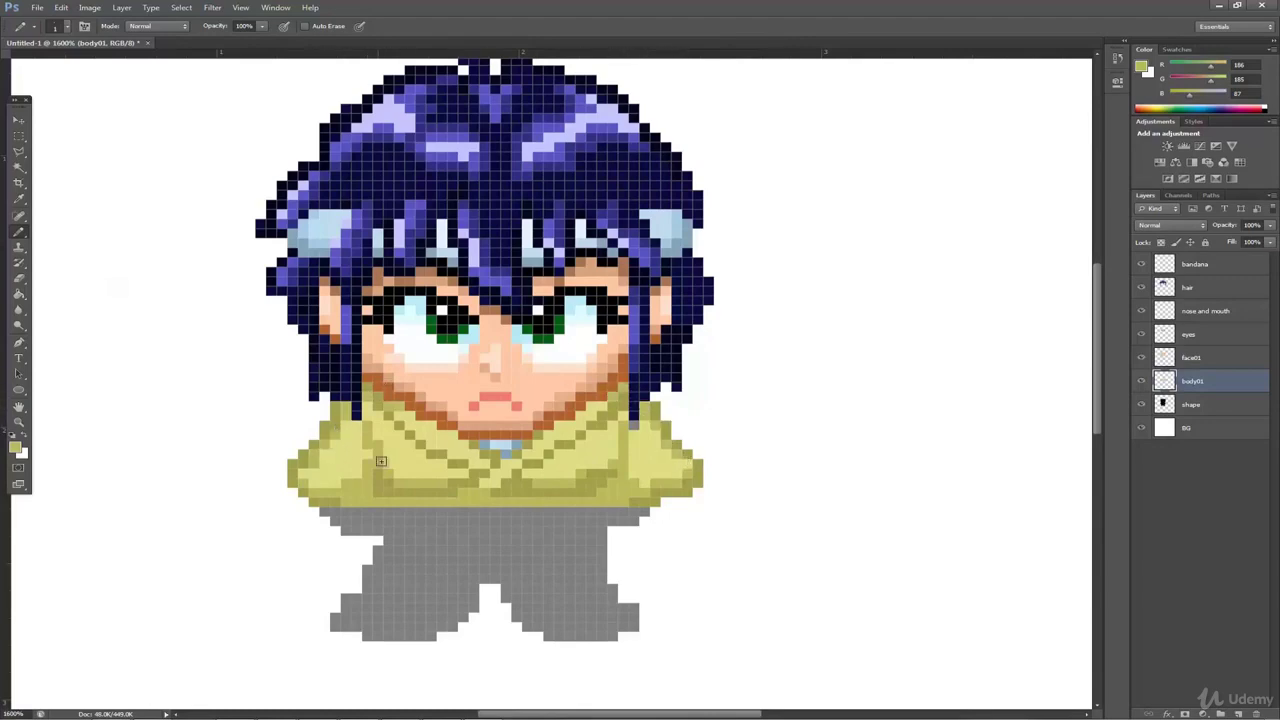
Sample the sleeve outline's dark olive and extend both sleeve ends below the jacket hem
click(19, 201)
click(330, 505)
click(19, 233)
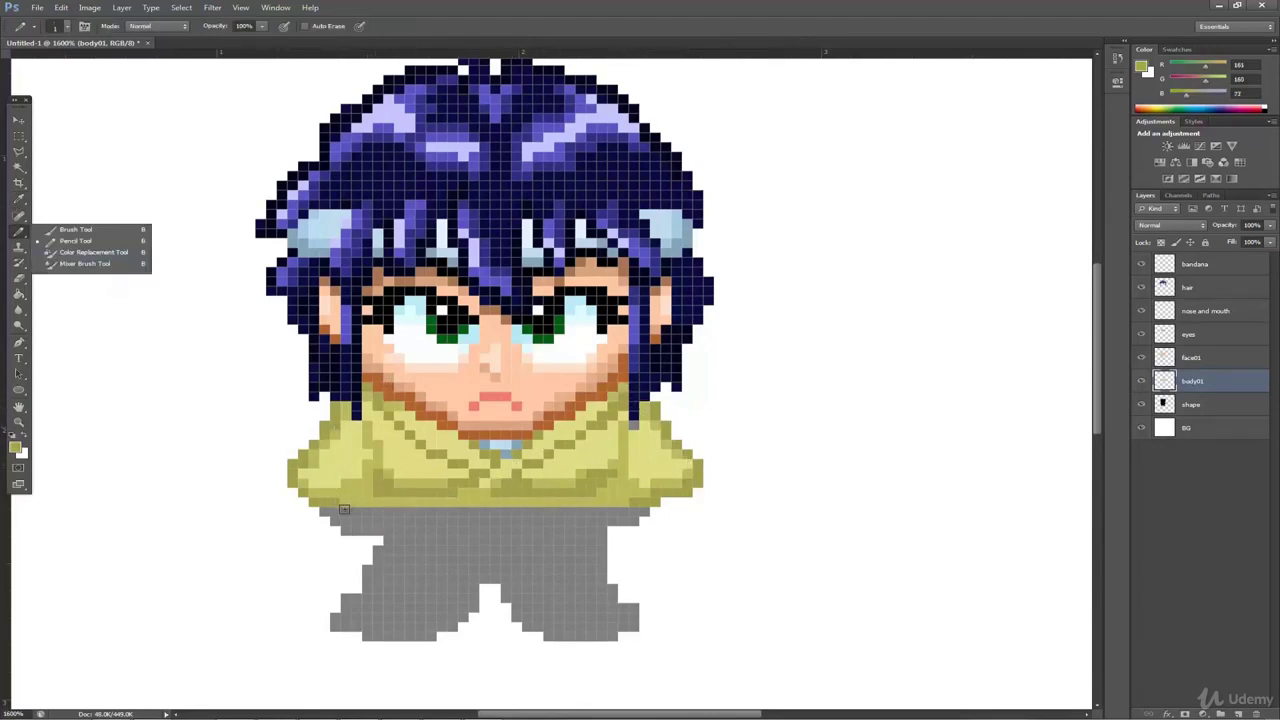
click(346, 511)
drag(624, 530, 644, 513)
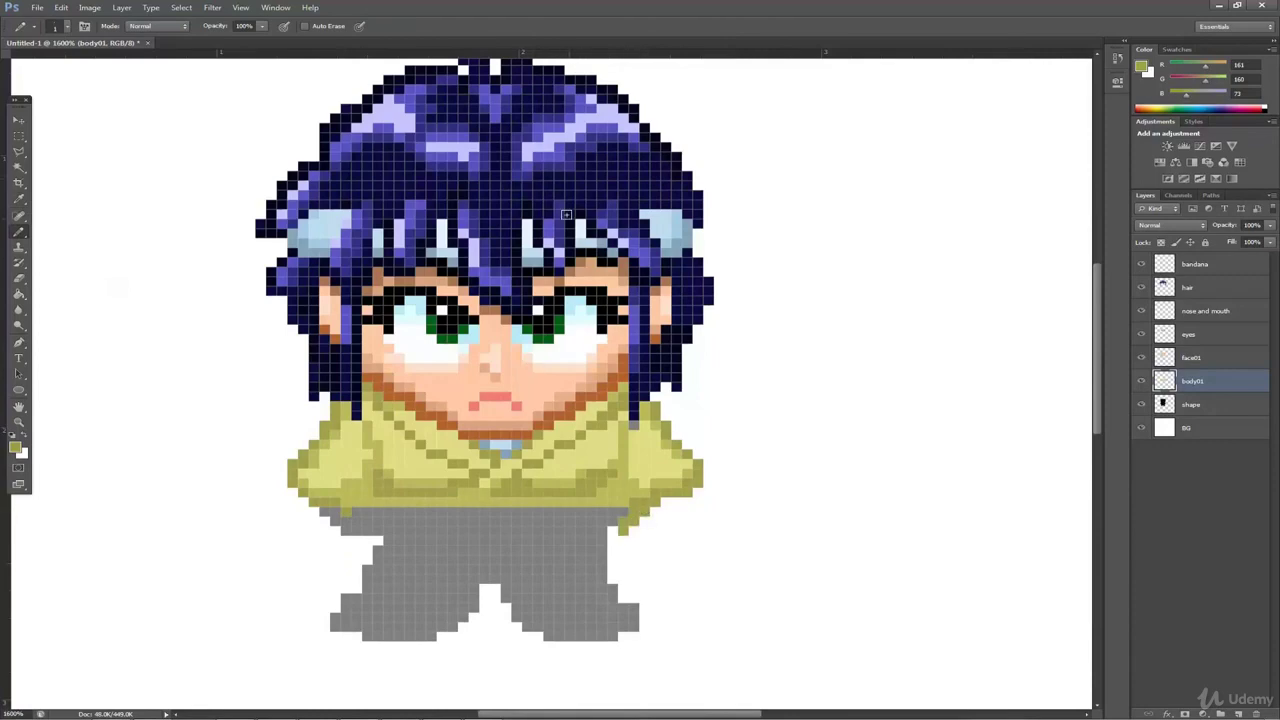
Sample the hair's darkest navy (RGB 5, 4, 32) and outline the trousers around both legs
click(18, 199)
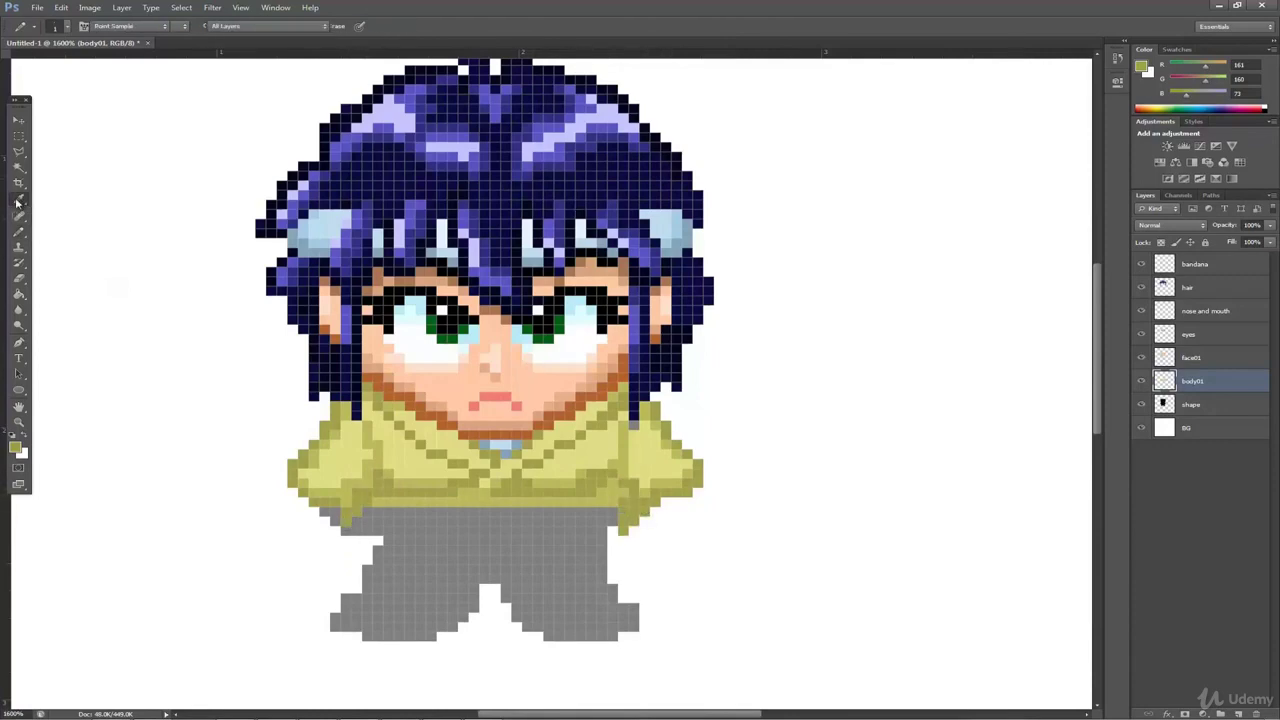
click(340, 352)
click(18, 231)
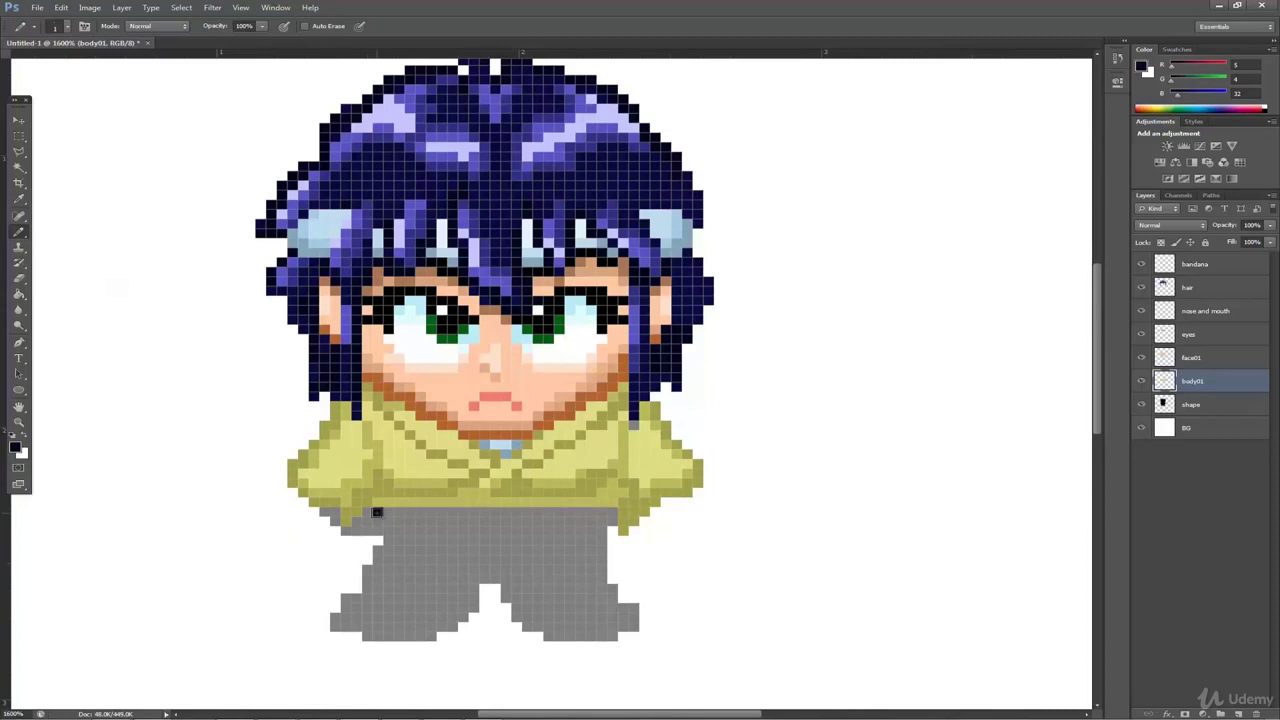
drag(377, 512, 347, 585)
drag(613, 521, 634, 587)
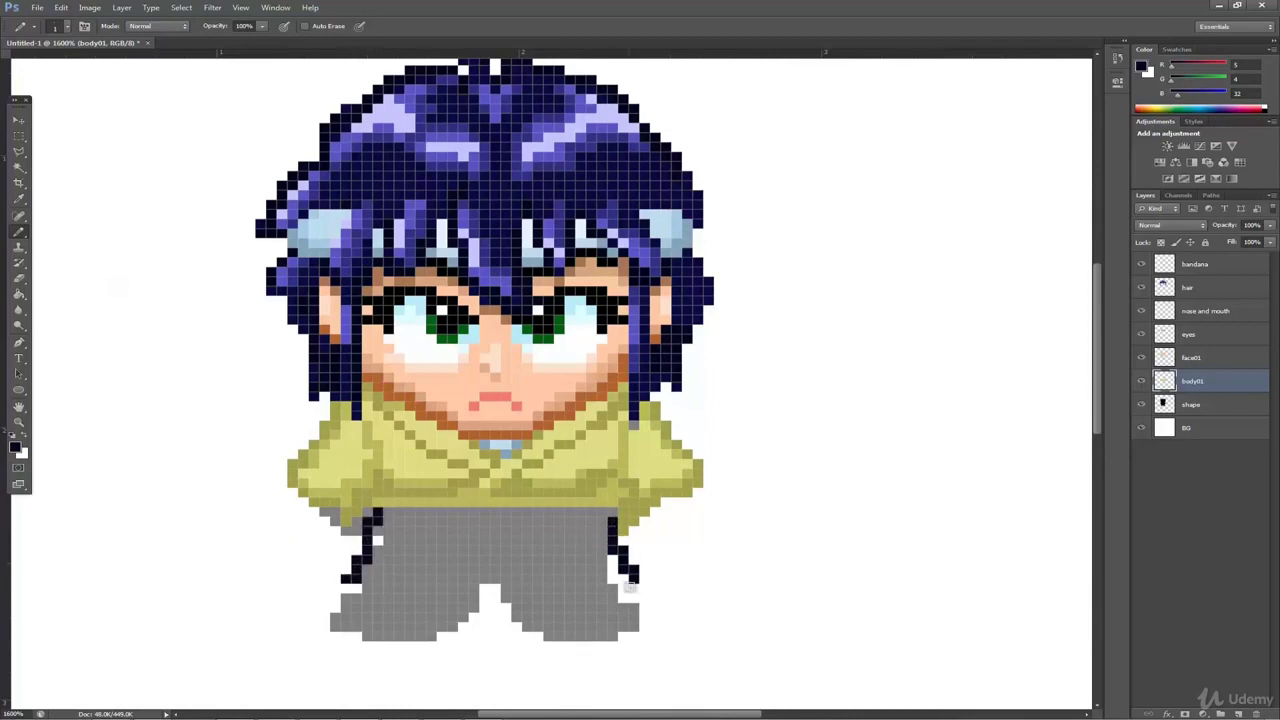
drag(485, 561, 474, 589)
mouse_move(353, 590)
mouse_down()
mouse_move(530, 605)
mouse_move(630, 585)
mouse_up()
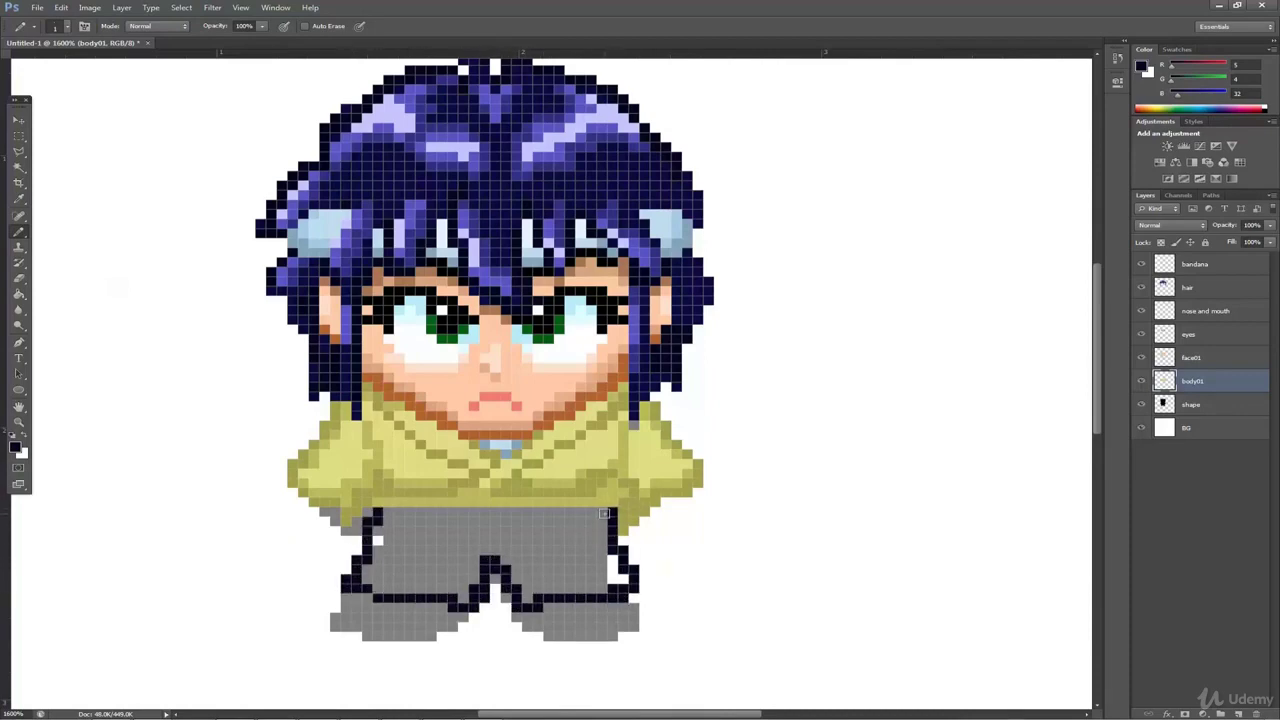
Fill the inside of the trouser outline with the dark navy
key(i)
click(19, 232)
mouse_move(387, 513)
mouse_down()
mouse_move(580, 516)
mouse_move(386, 522)
mouse_move(604, 531)
mouse_up()
mouse_move(485, 542)
mouse_down()
mouse_move(367, 579)
mouse_move(482, 542)
mouse_move(452, 549)
mouse_move(610, 570)
mouse_move(590, 549)
mouse_move(586, 574)
mouse_up()
Sample the jacket's dark olive and paint a rounded lower hem over the top of the trousers
click(19, 200)
click(393, 487)
click(19, 232)
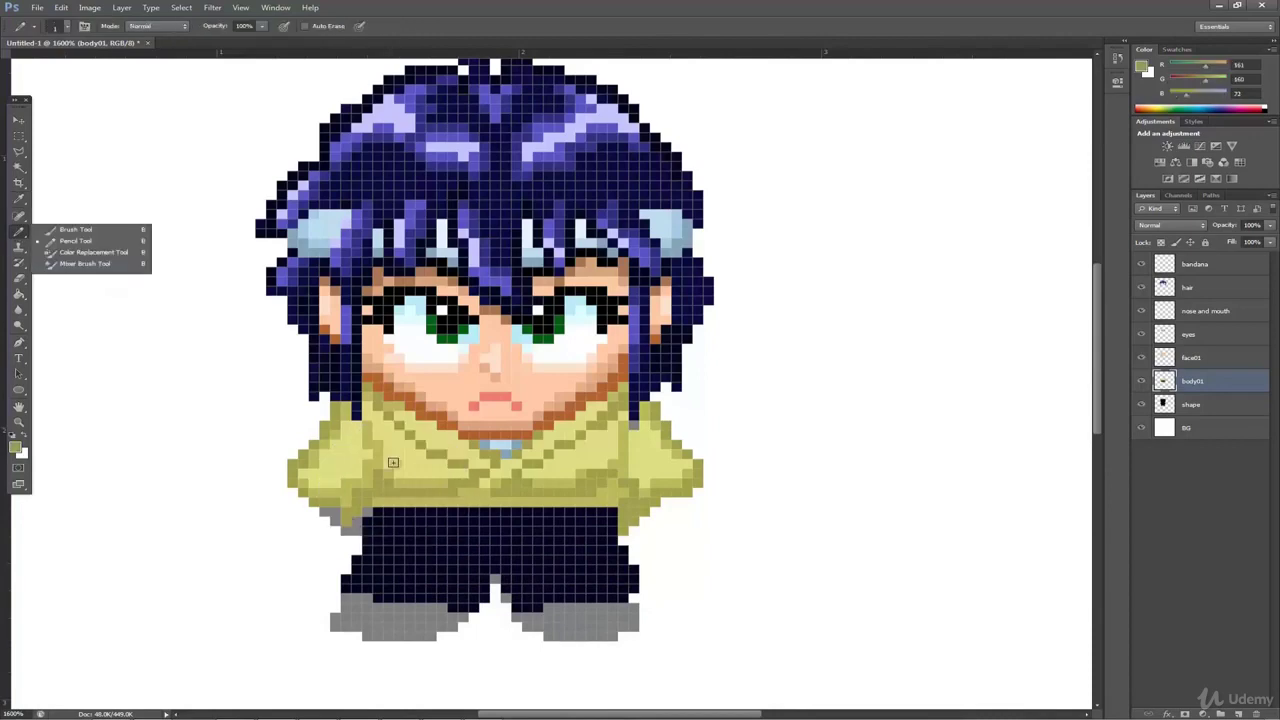
drag(412, 511, 443, 512)
mouse_move(616, 500)
mouse_down()
mouse_move(578, 514)
mouse_move(452, 514)
mouse_move(534, 518)
mouse_up()
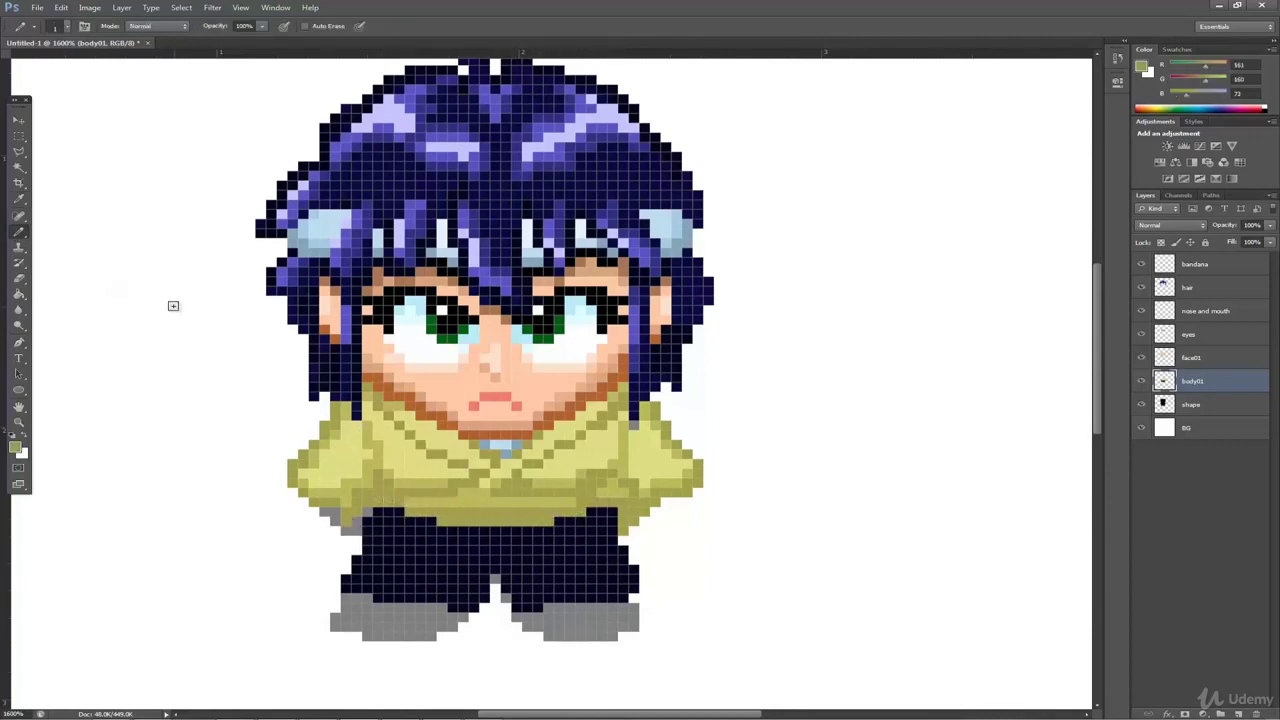
Sample the undershirt's blue-grey and paint the shirt's edge showing beneath the jacket hem
click(19, 200)
click(490, 441)
click(19, 232)
mouse_move(378, 512)
mouse_down()
mouse_move(478, 540)
mouse_move(532, 540)
mouse_move(515, 540)
mouse_move(592, 513)
mouse_up()
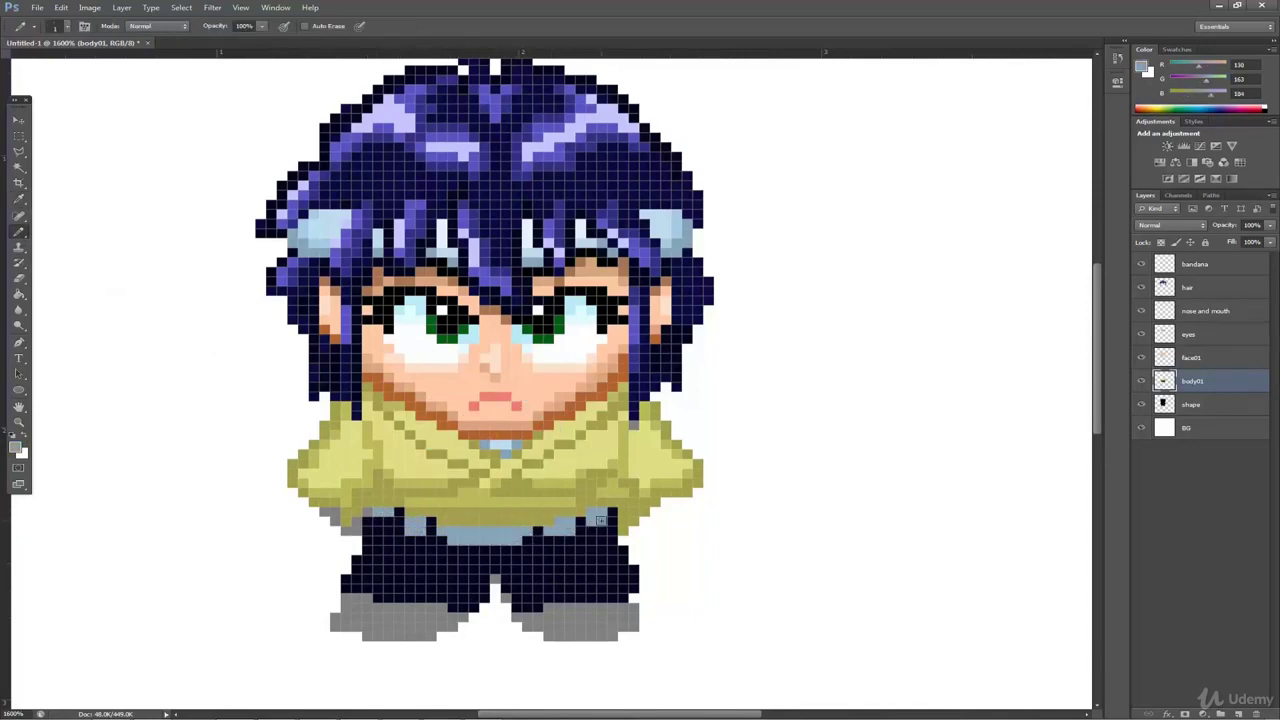
click(383, 520)
Sample the dark navy and widen the trousers at both outer legs and along the lower cuffs
alt+click(330, 363)
alt+click(394, 560)
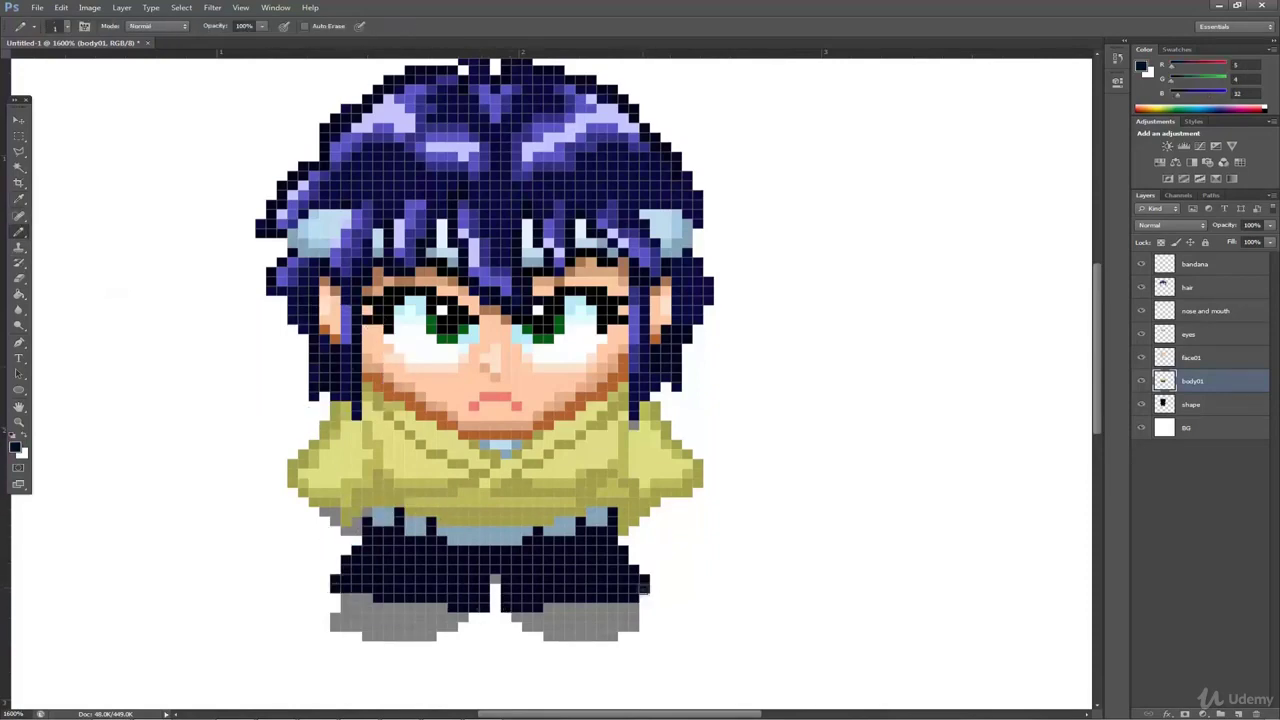
drag(361, 537, 326, 590)
drag(622, 532, 656, 588)
mouse_move(347, 597)
mouse_down()
mouse_move(442, 607)
mouse_move(378, 606)
mouse_up()
drag(547, 607, 602, 607)
drag(394, 617, 433, 613)
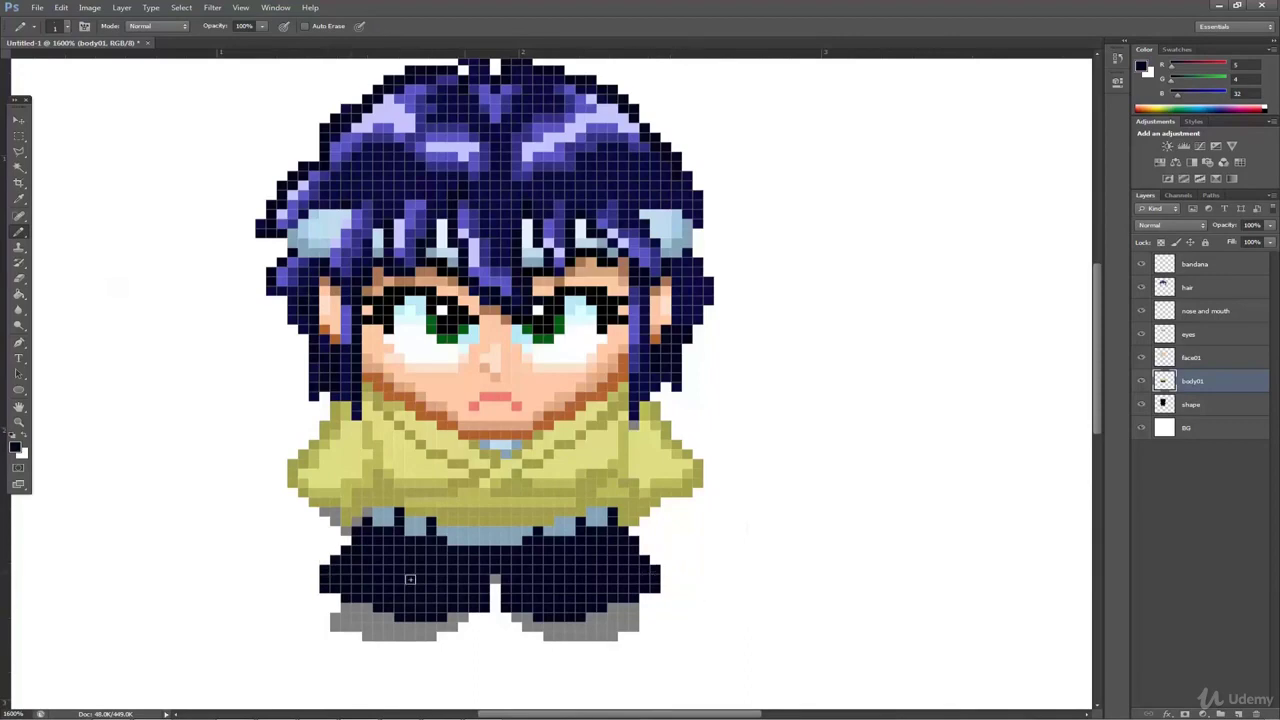
Add dark navy pixels at the lower corners of both trouser legs to round off the cuffs
click(335, 597)
click(645, 597)
click(611, 607)
click(368, 608)
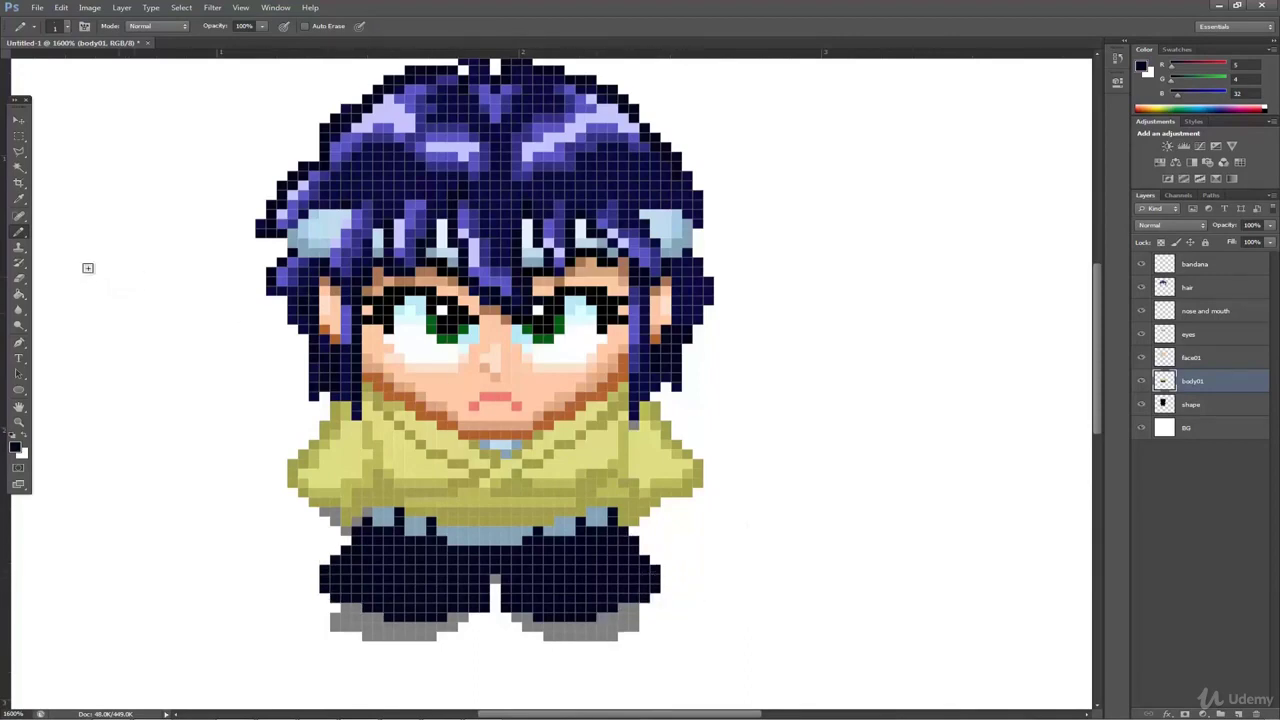
Sample the jacket's dark olive (RGB 161, 160, 72) and widen the outer edges of both sleeves from shoulder to elbow
click(19, 200)
click(372, 484)
click(19, 232)
drag(330, 408, 303, 451)
drag(310, 419, 283, 467)
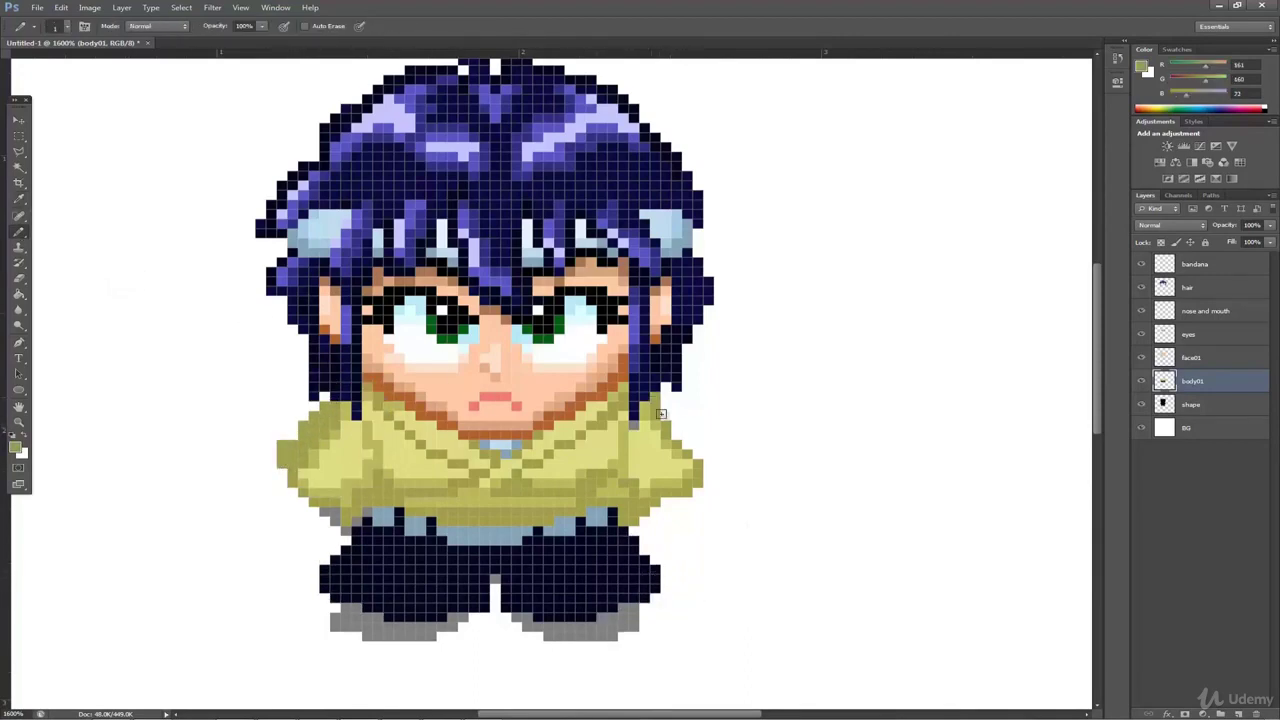
drag(665, 413, 708, 473)
Erase the surplus pixels along the lower edges of both sleeves
click(19, 279)
drag(282, 474, 325, 504)
click(346, 521)
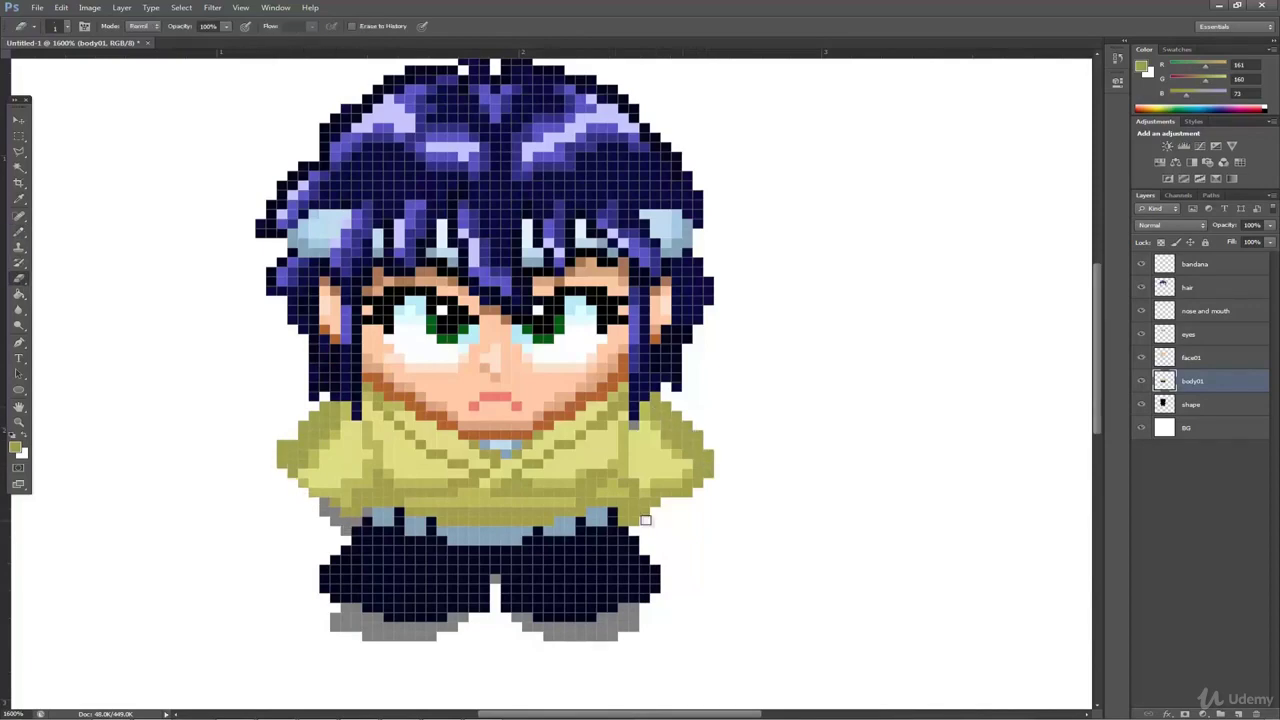
click(645, 517)
drag(682, 493, 708, 474)
Sample the jacket's mid olive (RGB 186, 185, 87) and touch up the shading of the sleeves
click(19, 200)
click(298, 449)
click(19, 232)
click(19, 200)
key(b)
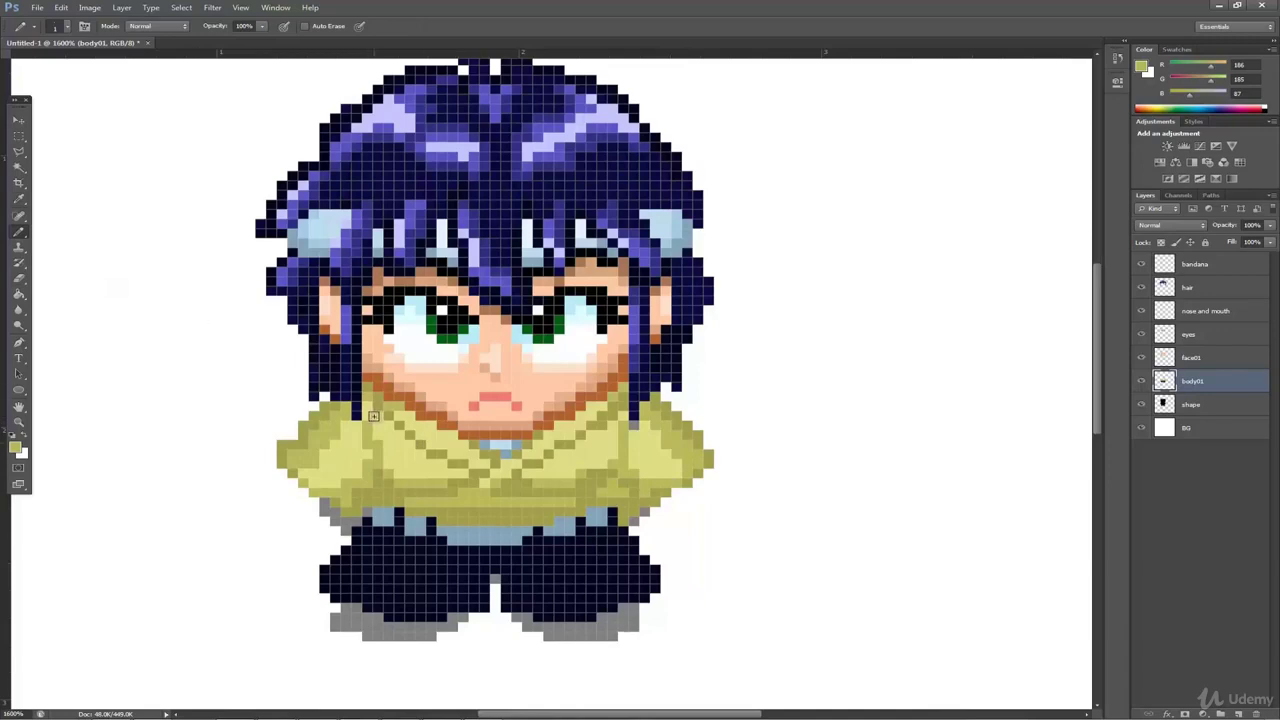
Sample the jacket's light yellow-green, lighten it to pale yellow (RGB 250, 249, 189) and highlight the folds across the chest
click(18, 199)
click(393, 447)
click(18, 232)
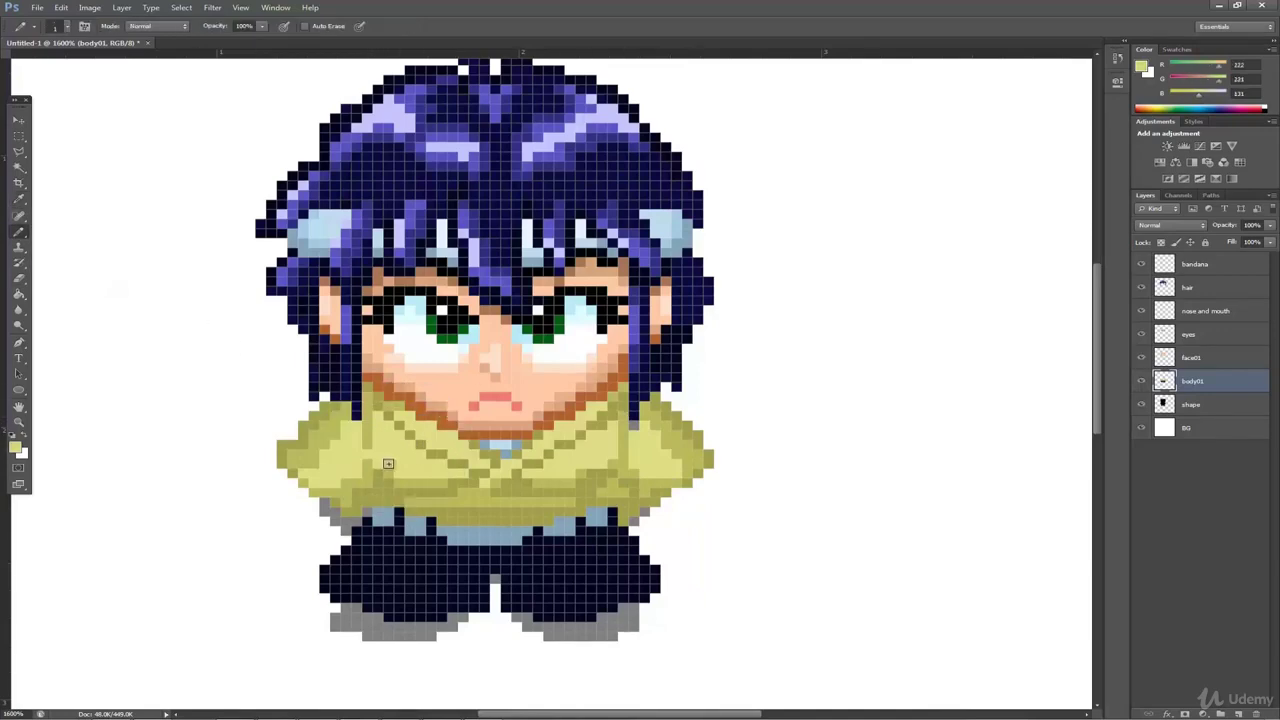
click(15, 448)
click(653, 268)
drag(653, 268, 652, 265)
key(Return)
mouse_move(407, 457)
mouse_down()
mouse_move(441, 467)
mouse_move(411, 469)
mouse_up()
drag(442, 435, 411, 426)
drag(552, 440, 564, 428)
drag(539, 473, 605, 453)
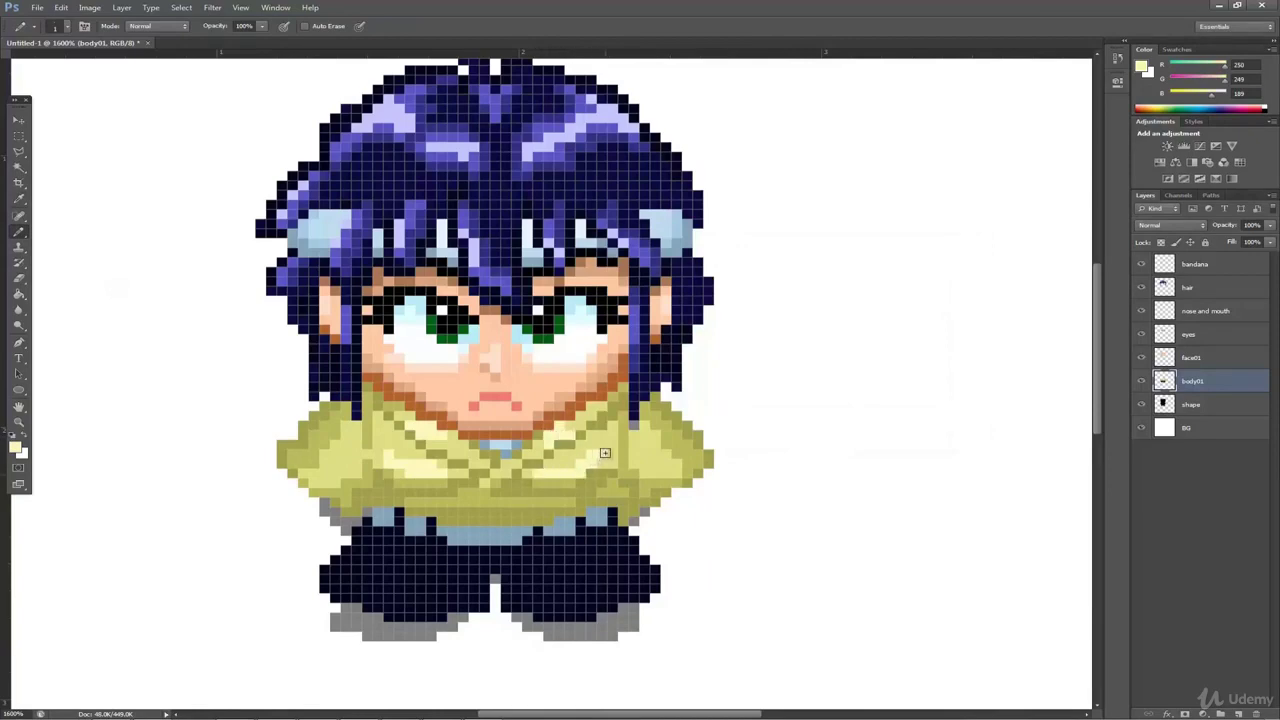
Highlight both sleeves in pale yellow and paint the jacket's lower overlap with the sampled light yellow-green (RGB 222, 221, 131)
mouse_move(324, 456)
mouse_down()
mouse_move(326, 476)
mouse_move(353, 428)
mouse_up()
mouse_move(656, 427)
mouse_down()
mouse_move(684, 456)
mouse_move(673, 472)
mouse_up()
click(19, 199)
click(388, 452)
click(19, 232)
drag(474, 491, 463, 502)
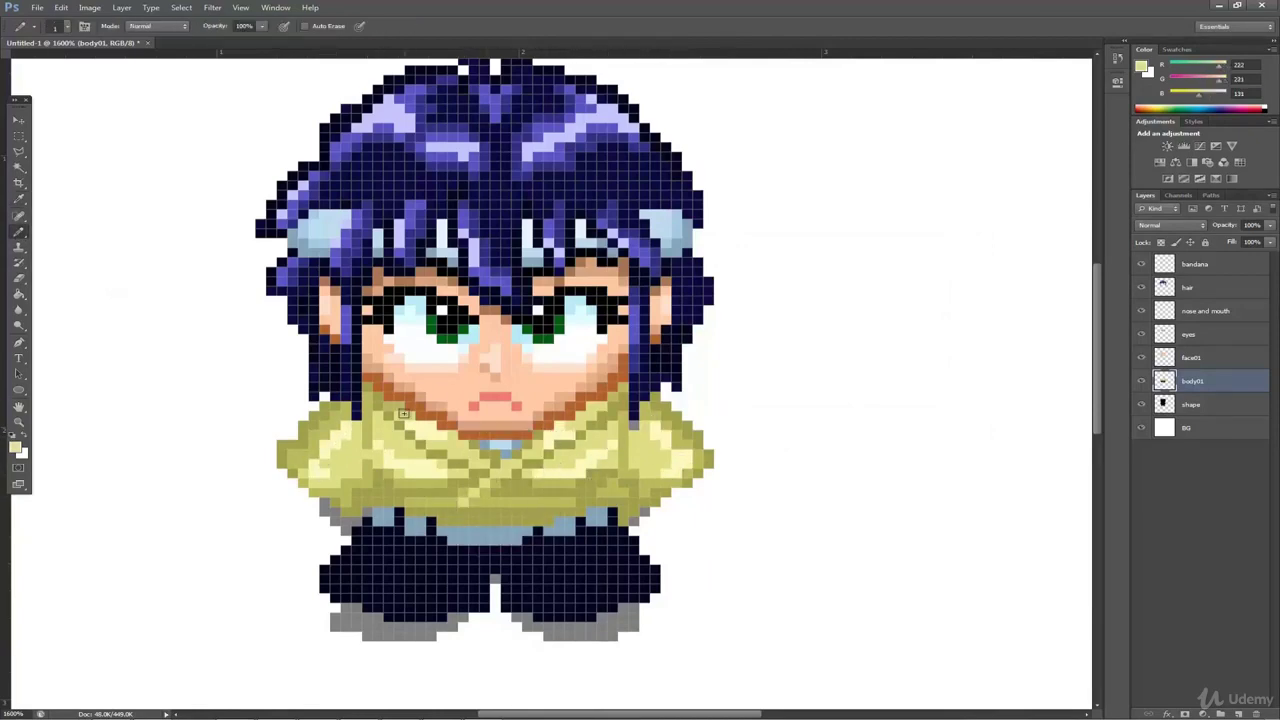
Sample the bandana's light blue, lighten it to near white and paint highlights on the undershirt's edge below the jacket
click(22, 199)
click(337, 218)
click(16, 447)
click(635, 265)
click(928, 255)
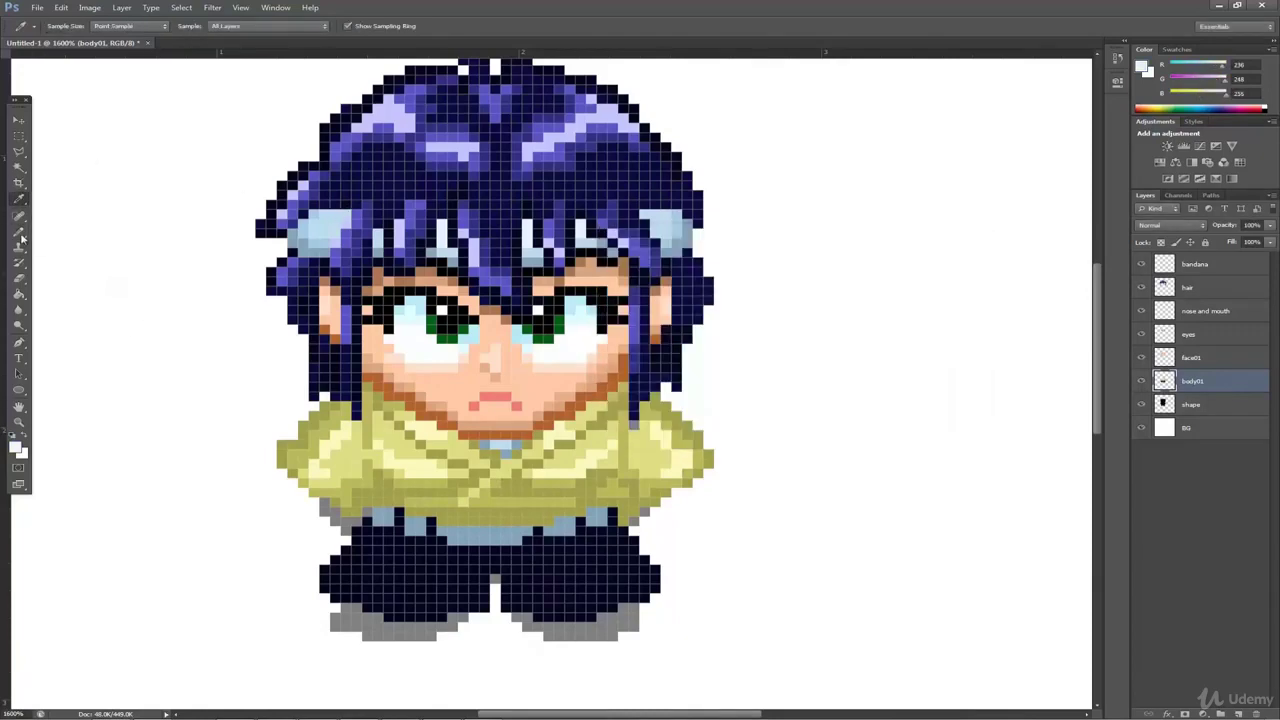
click(19, 232)
click(418, 521)
click(566, 511)
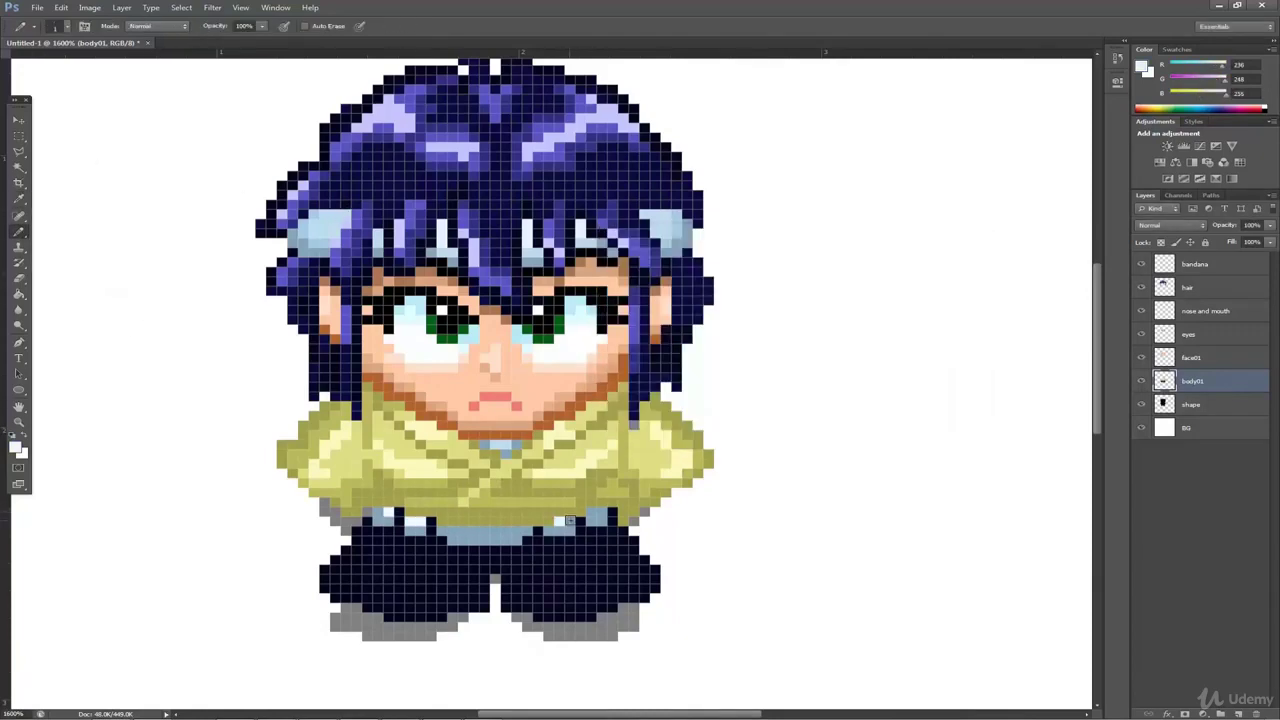
Sample the bandana's light blue and soften the white highlights along the undershirt's edge with it
click(19, 199)
click(325, 220)
click(19, 232)
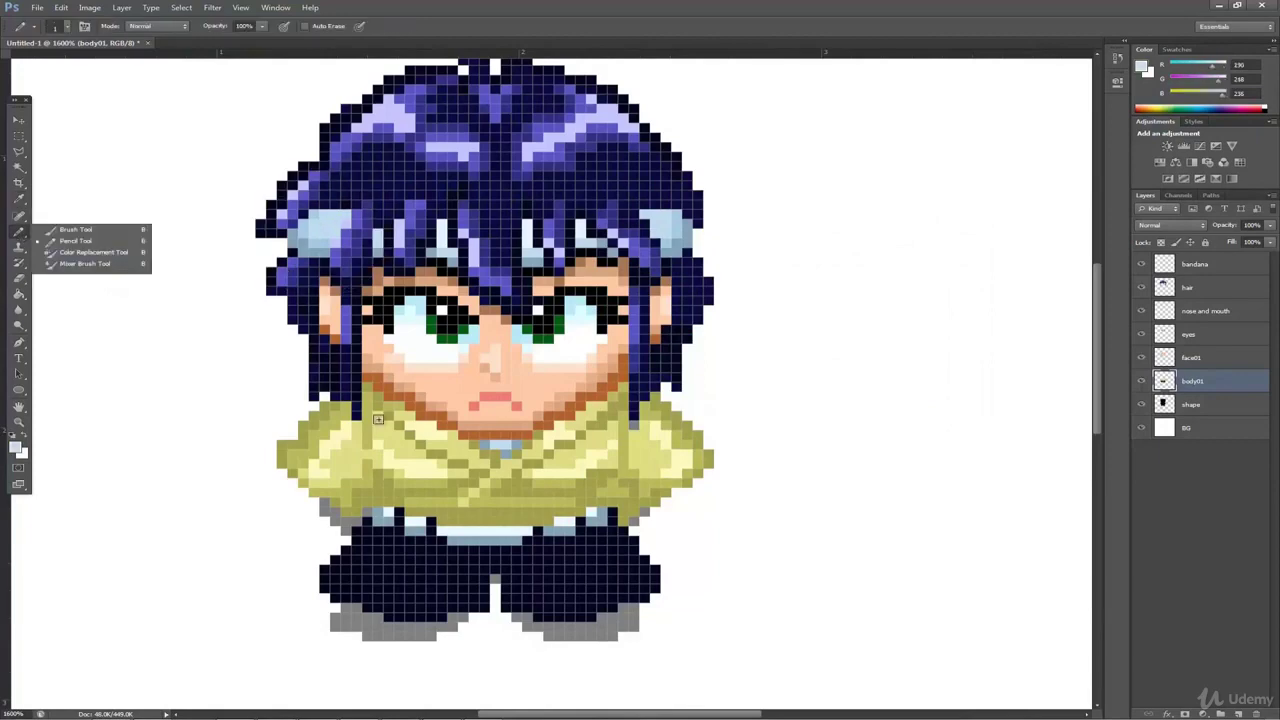
click(591, 512)
Sample the bandana's darker blue-grey and paint the undershirt's centre hanging down in two points between the trouser legs
click(19, 199)
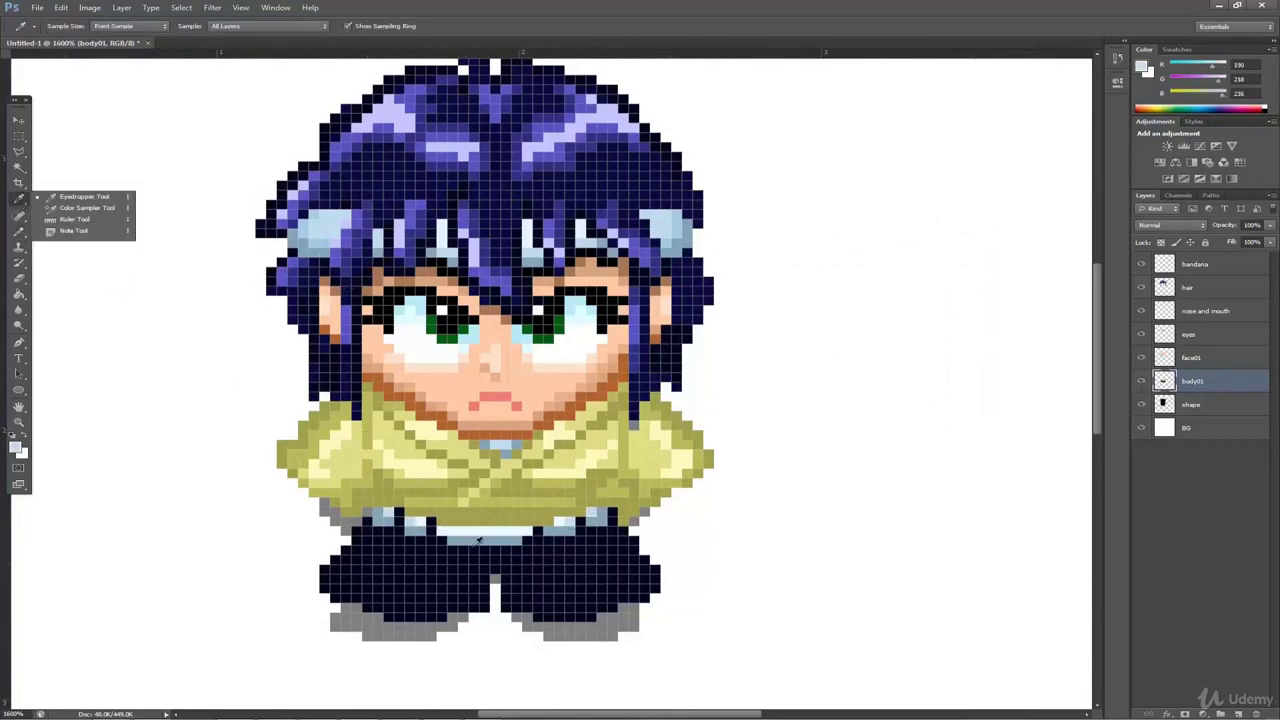
click(314, 251)
click(19, 232)
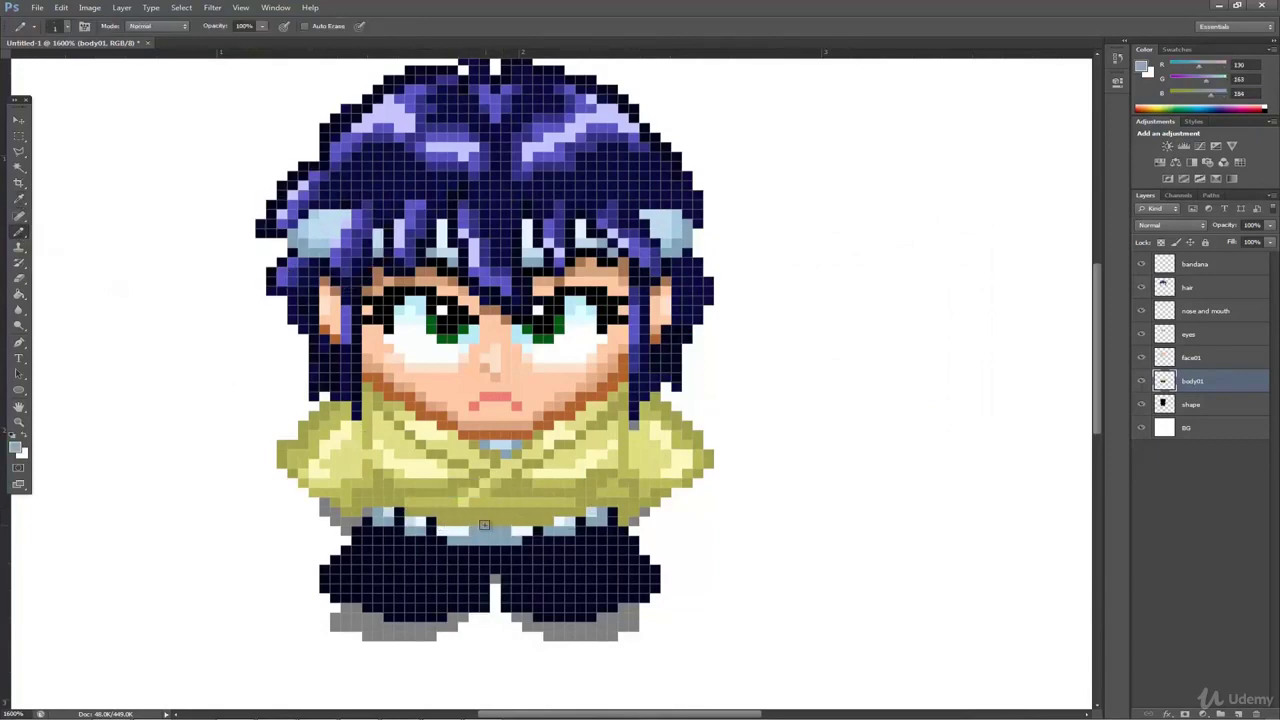
drag(471, 543, 504, 537)
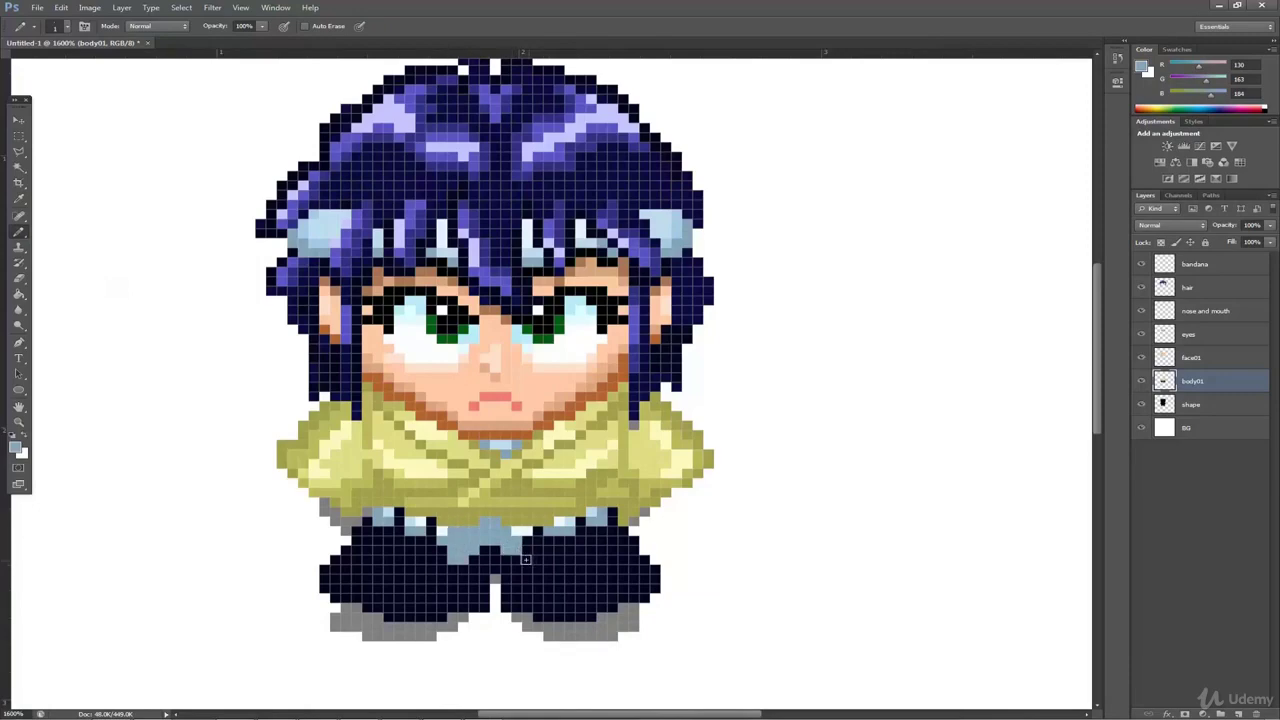
Sample the light blue from the undershirt's edge and paint highlights on its hanging centre part
click(19, 199)
click(416, 517)
click(19, 232)
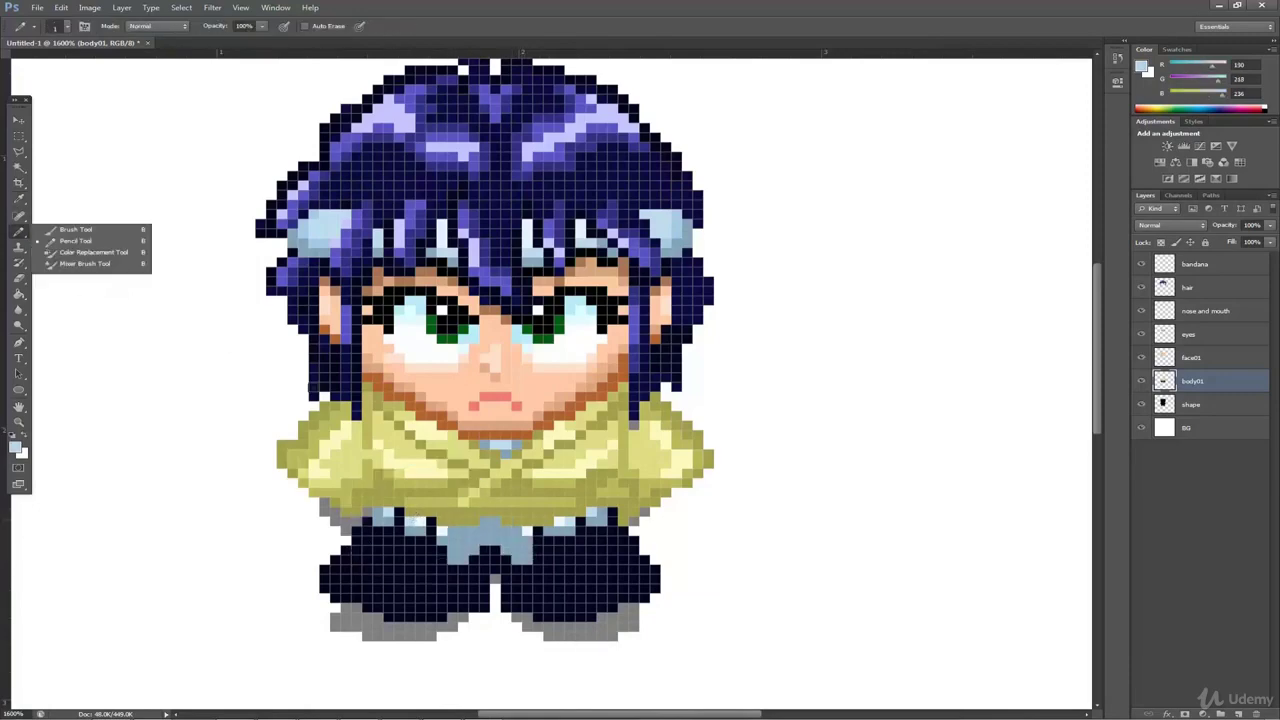
drag(494, 521, 452, 540)
Darken the sampled blue-grey to RGB 102, 132, 151 and shade the lower points of the undershirt's hanging centre
click(19, 199)
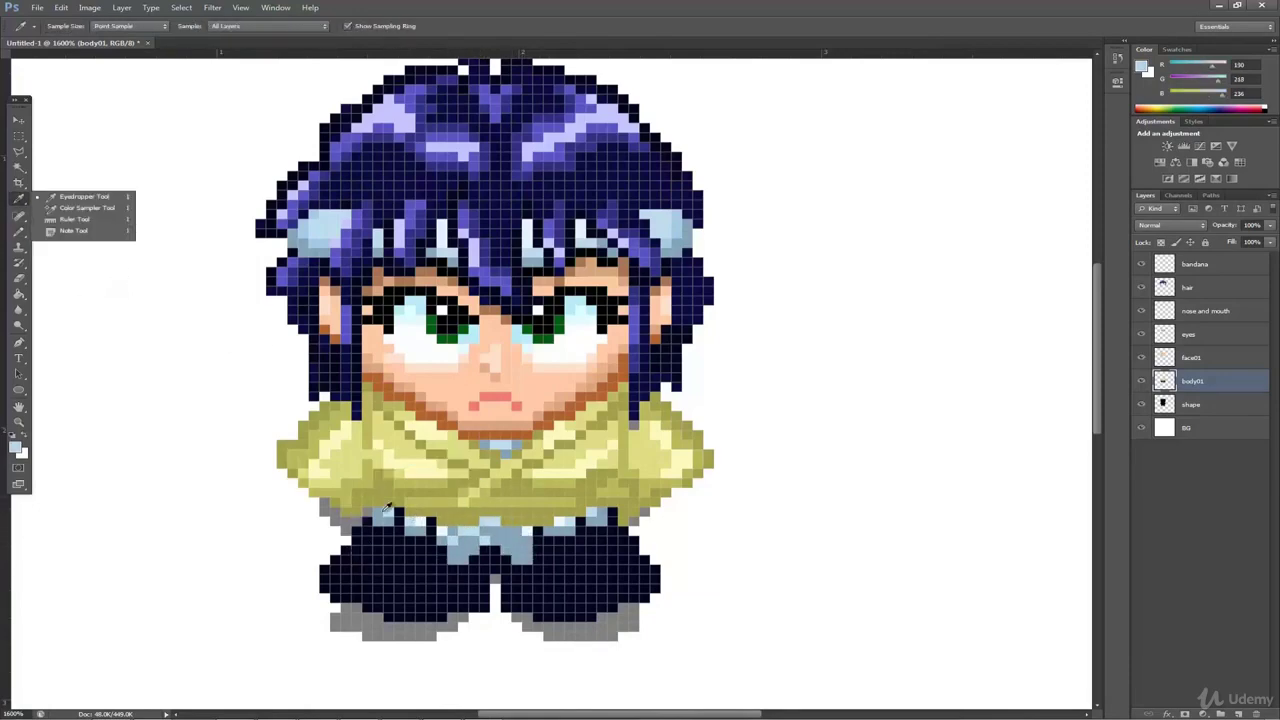
click(464, 547)
click(15, 447)
click(667, 327)
click(919, 260)
click(19, 232)
drag(474, 550, 463, 560)
drag(506, 550, 517, 560)
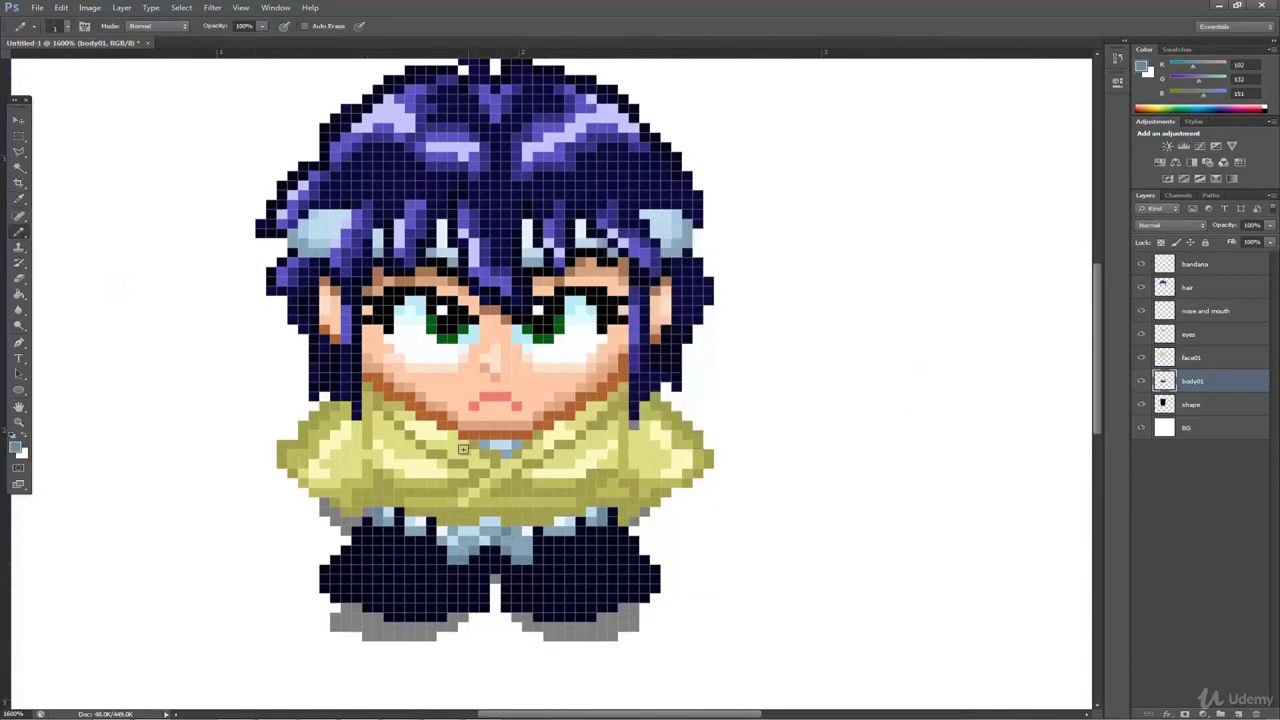
Sample the hair's violet-blue (RGB 64, 59, 192) and paint highlight folds on both trouser legs
click(19, 199)
click(343, 131)
click(15, 446)
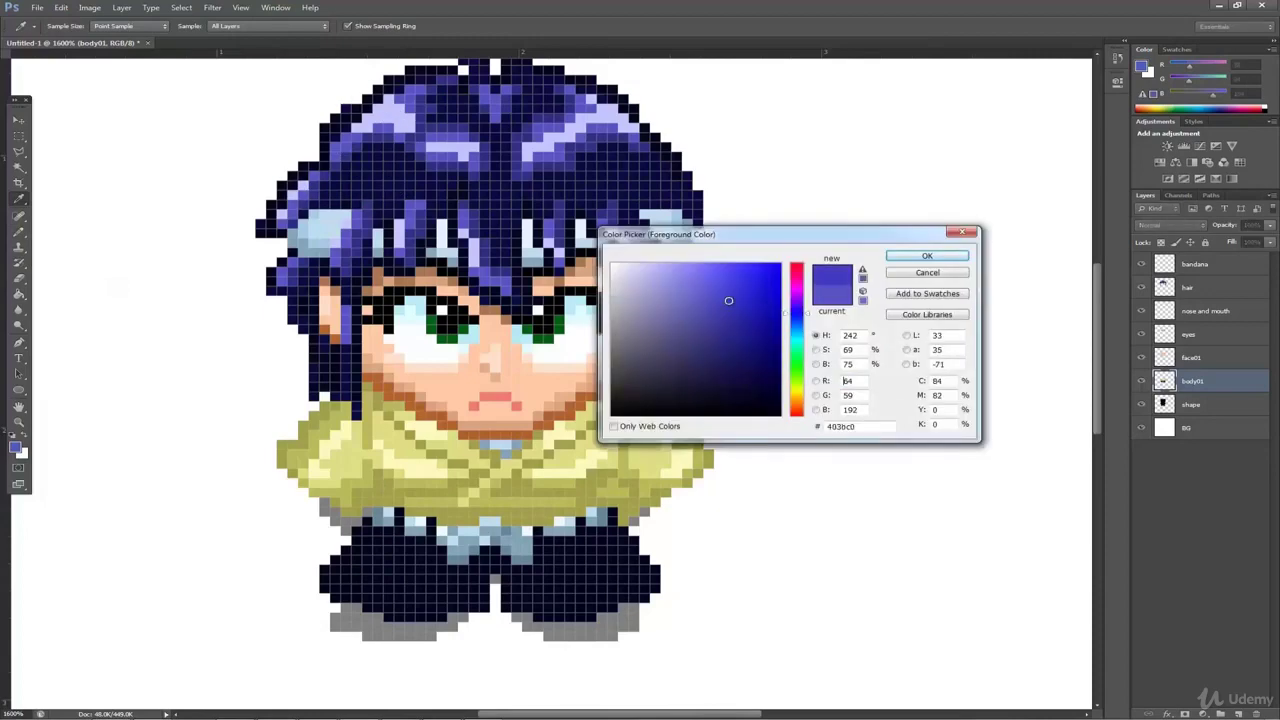
key(Return)
click(19, 232)
mouse_move(373, 522)
mouse_down()
mouse_move(340, 579)
mouse_move(371, 595)
mouse_move(387, 541)
mouse_up()
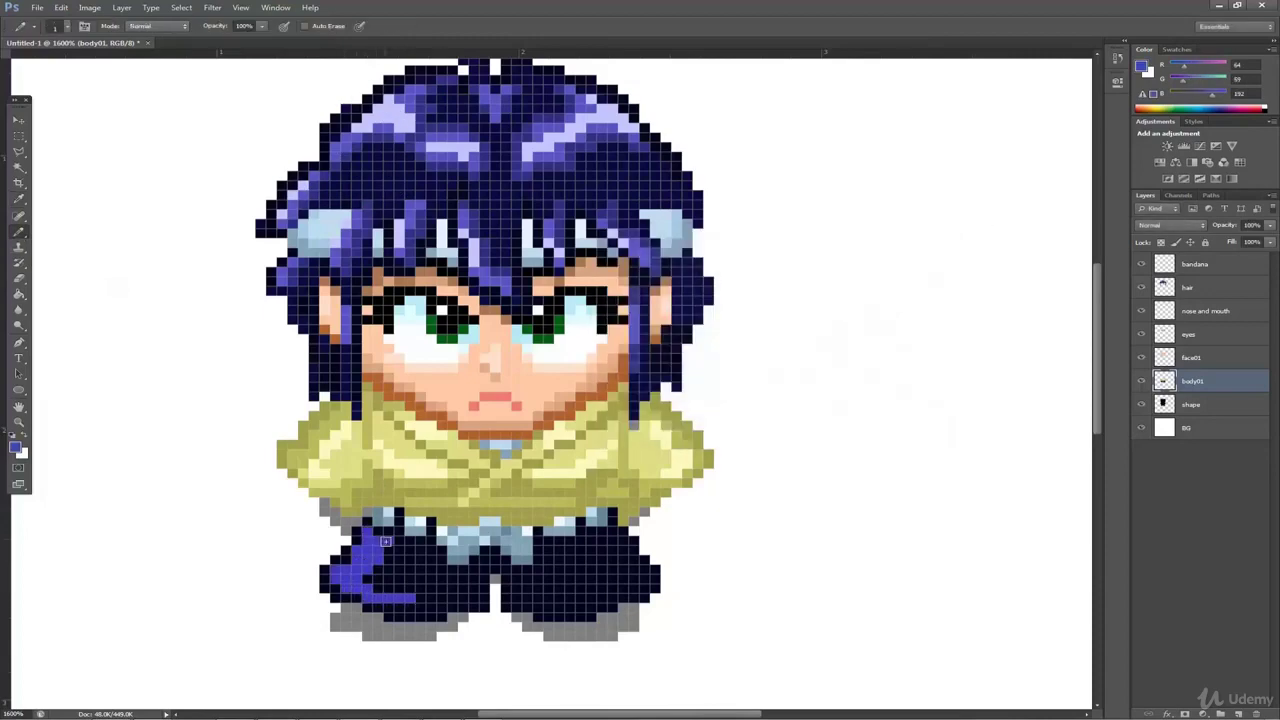
mouse_move(520, 581)
mouse_down()
mouse_move(560, 608)
mouse_move(548, 559)
mouse_up()
Darken the colour to RGB 33, 29, 125 and paint the mid-tone inside both trouser legs
click(16, 448)
click(740, 341)
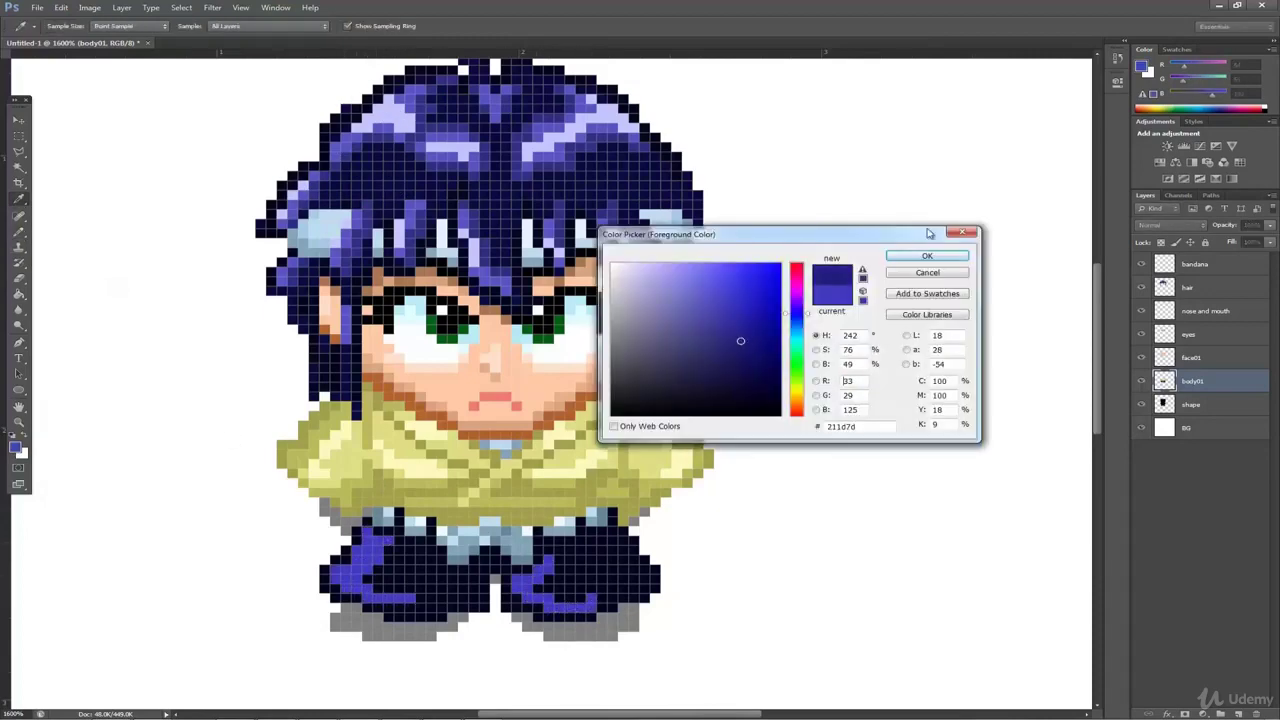
click(926, 257)
drag(441, 579, 425, 606)
drag(613, 541, 644, 586)
mouse_move(644, 586)
mouse_down()
mouse_move(592, 591)
mouse_move(606, 543)
mouse_up()
drag(606, 557, 622, 580)
drag(446, 568, 431, 570)
drag(452, 590, 409, 591)
mouse_move(389, 542)
mouse_down()
mouse_move(373, 560)
mouse_move(395, 597)
mouse_up()
mouse_move(388, 580)
mouse_down()
mouse_move(420, 564)
mouse_move(380, 552)
mouse_up()
Add mid-blue pixels between the undershirt folds at the waist and fill in the rest of the left trouser leg
click(401, 513)
click(432, 523)
click(539, 523)
click(613, 512)
drag(437, 581, 406, 552)
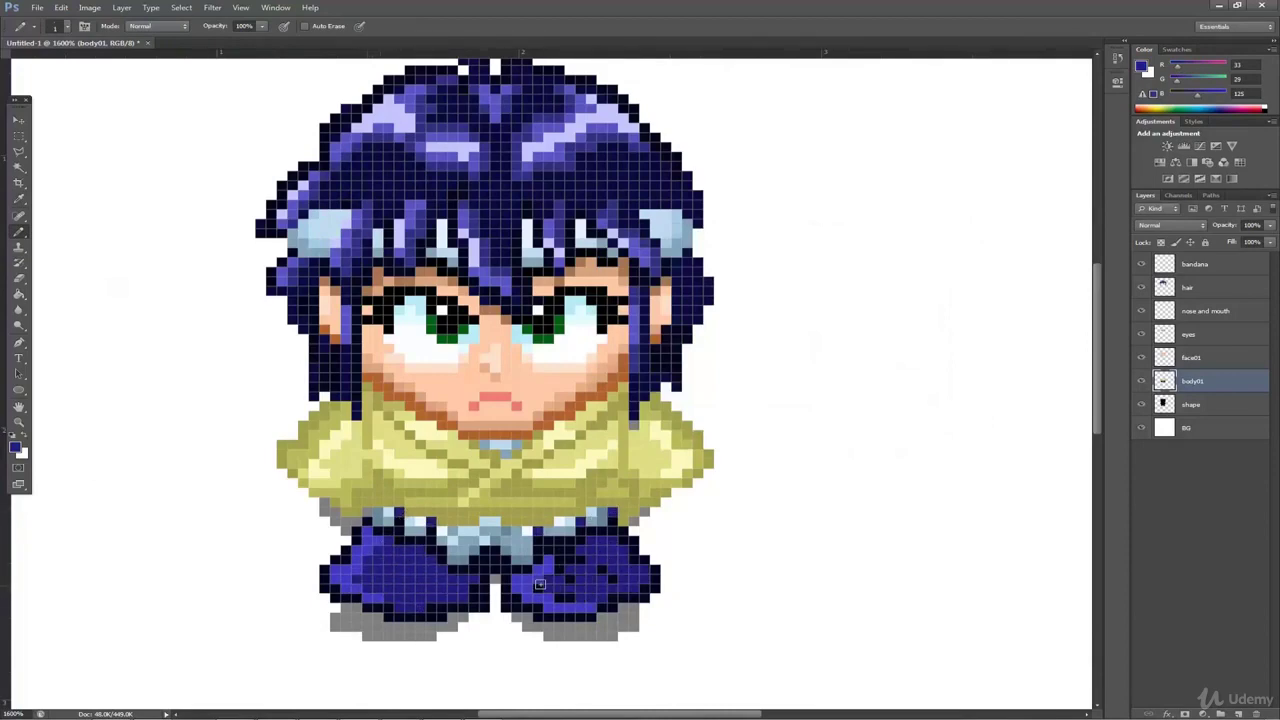
Shade the trouser folds with very dark navy (RGB 12, 10, 57) and retouch their violet highlights
click(15, 446)
click(926, 258)
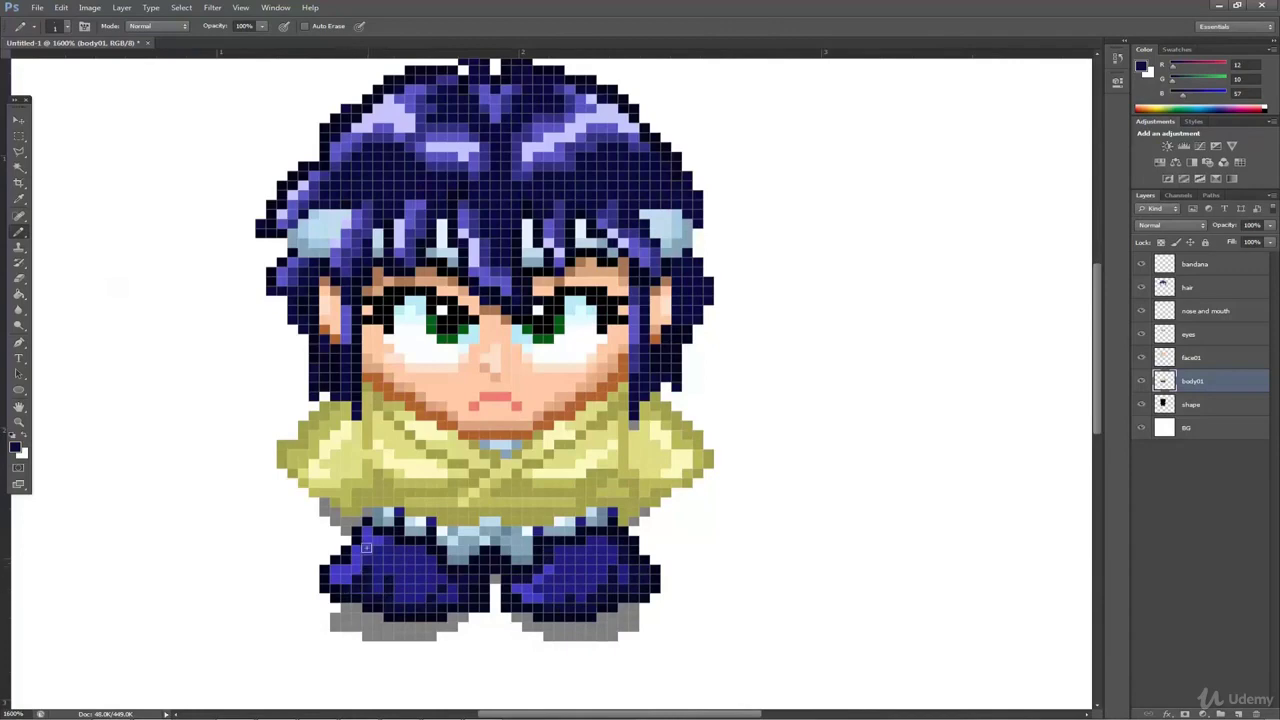
click(15, 446)
click(903, 260)
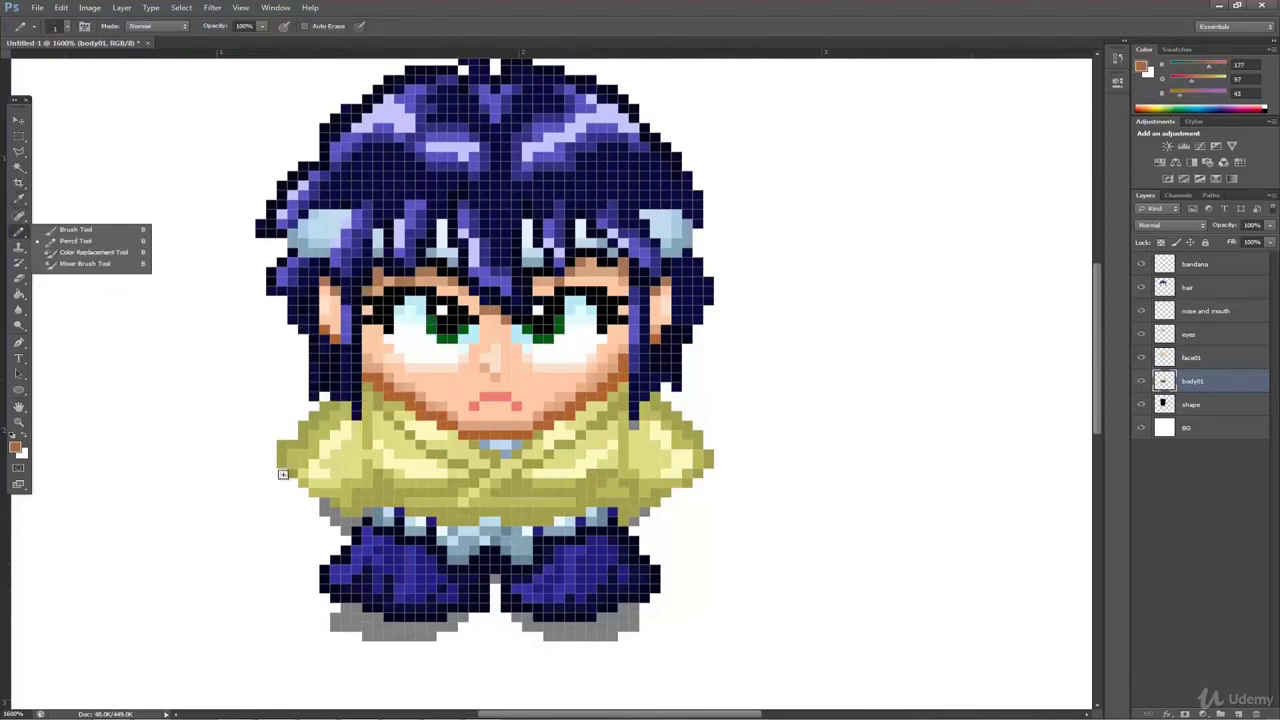
Outline both hands below the sleeves in orange-brown (RGB 177, 97, 43)
drag(283, 474, 315, 520)
drag(693, 488, 674, 524)
click(17, 281)
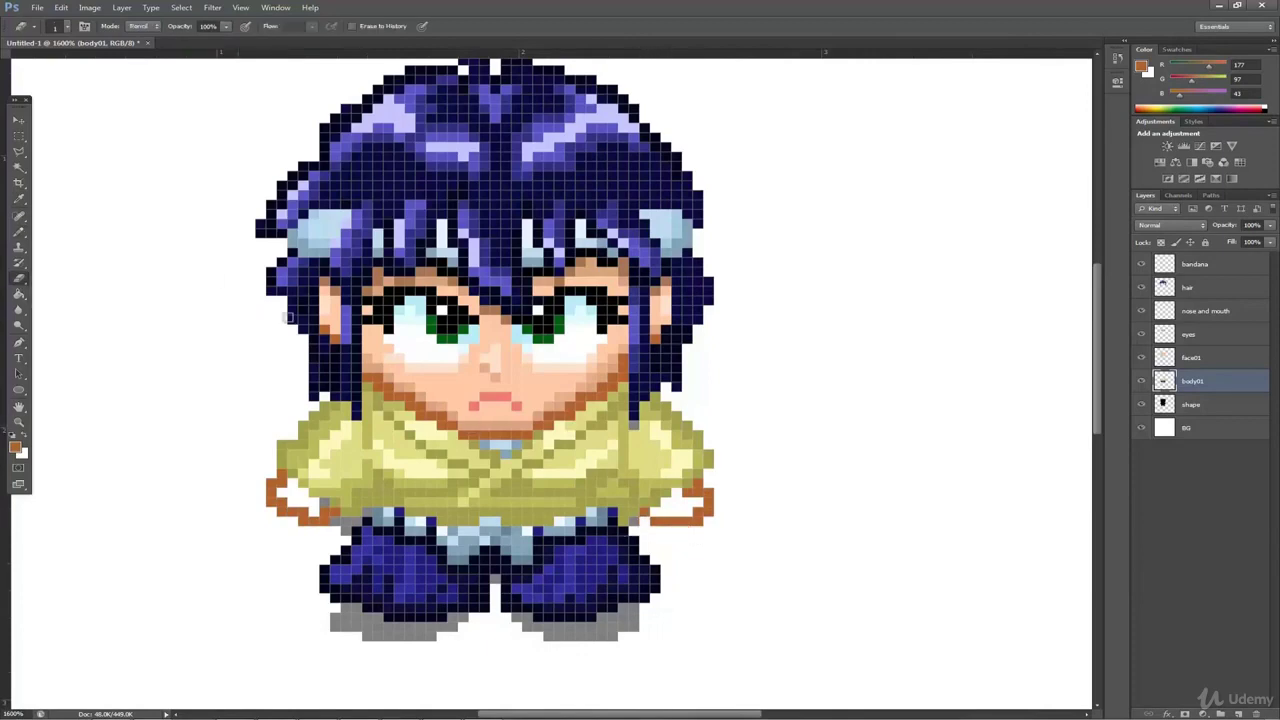
Sample the face's peach skin tone and fill the inside of both hands, widening the right one outward
click(18, 232)
click(18, 200)
click(430, 379)
click(18, 232)
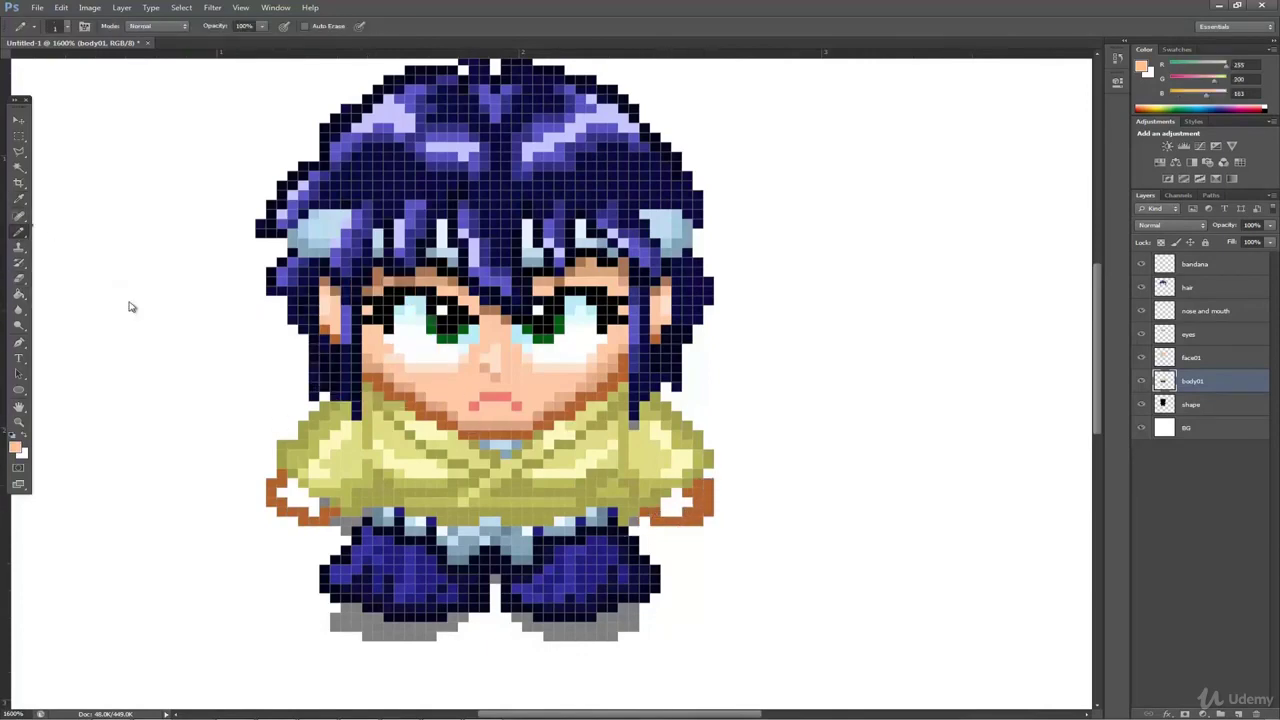
mouse_move(292, 484)
mouse_down()
mouse_move(315, 501)
mouse_move(297, 501)
mouse_up()
mouse_move(679, 494)
mouse_down()
mouse_move(686, 461)
mouse_move(720, 471)
mouse_move(700, 508)
mouse_move(712, 472)
mouse_move(720, 504)
mouse_up()
click(700, 510)
Sample the orange-brown outline colour and redraw the outer outline around the widened right hand
click(18, 200)
click(272, 490)
click(18, 246)
click(18, 232)
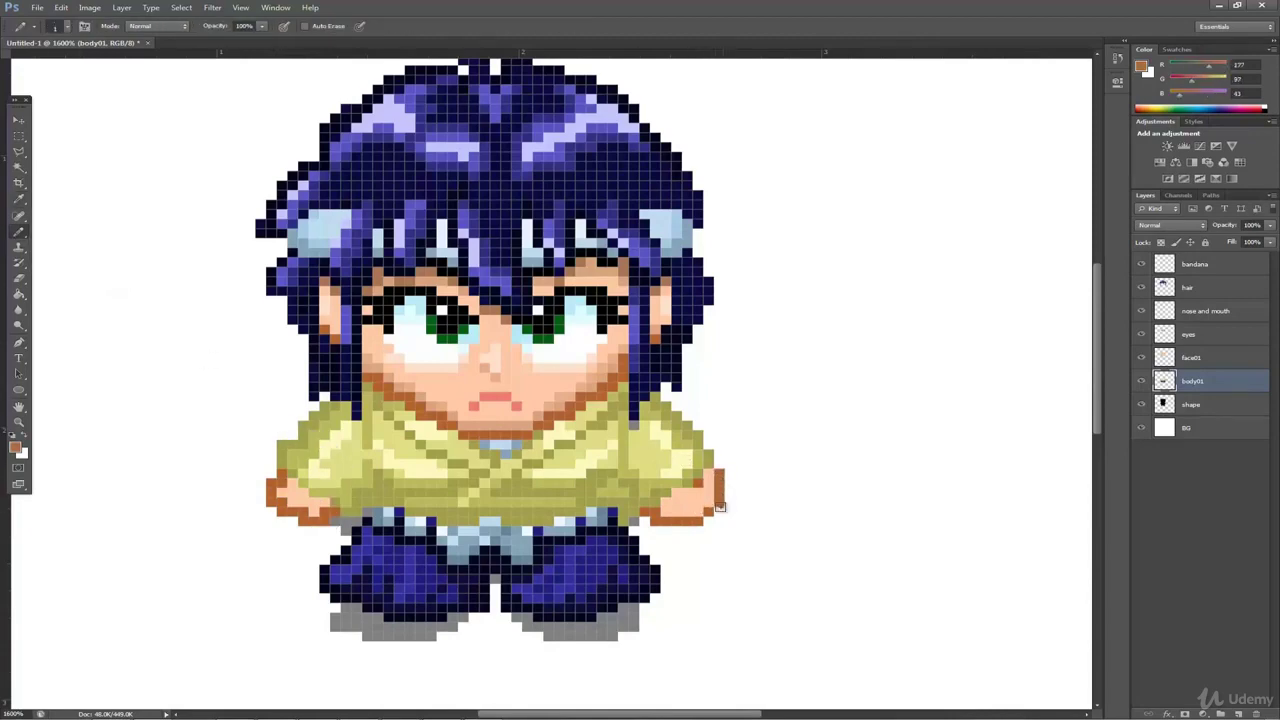
Sample the face's light skin tone and paint highlights on both hands
click(18, 200)
click(400, 354)
click(18, 232)
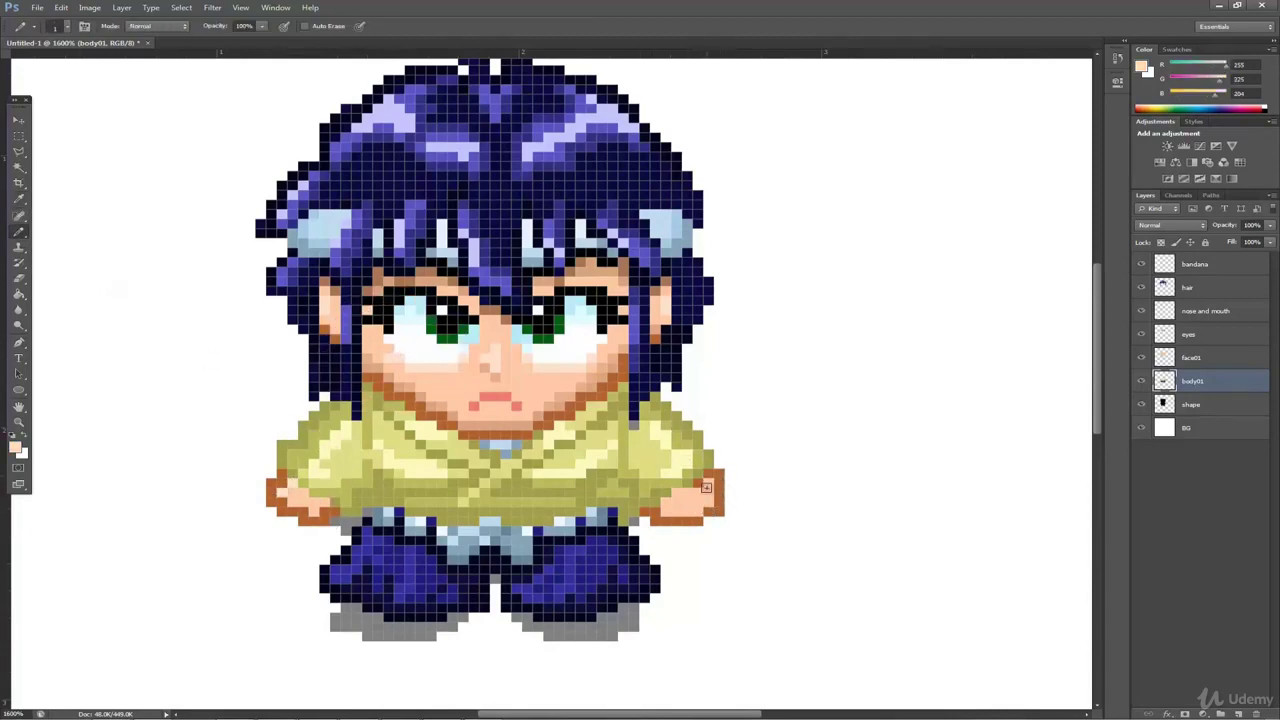
Sample the face's darker skin tone (RGB 218, 162, 125) and shade both hands where they meet the jacket
click(18, 200)
click(374, 361)
click(18, 232)
drag(314, 510, 325, 503)
drag(666, 511, 678, 511)
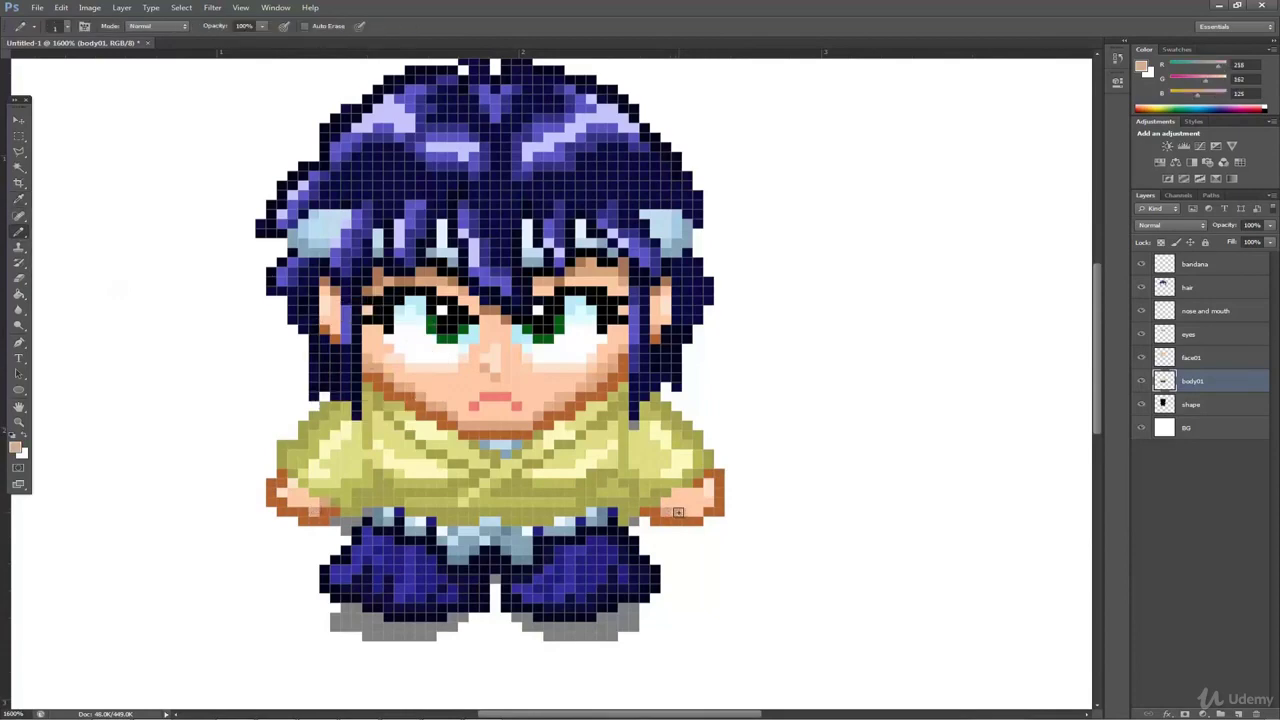
click(667, 500)
Sample the jacket's dark olive and extend the outer tips of both sleeves over the wrists
click(18, 200)
click(279, 442)
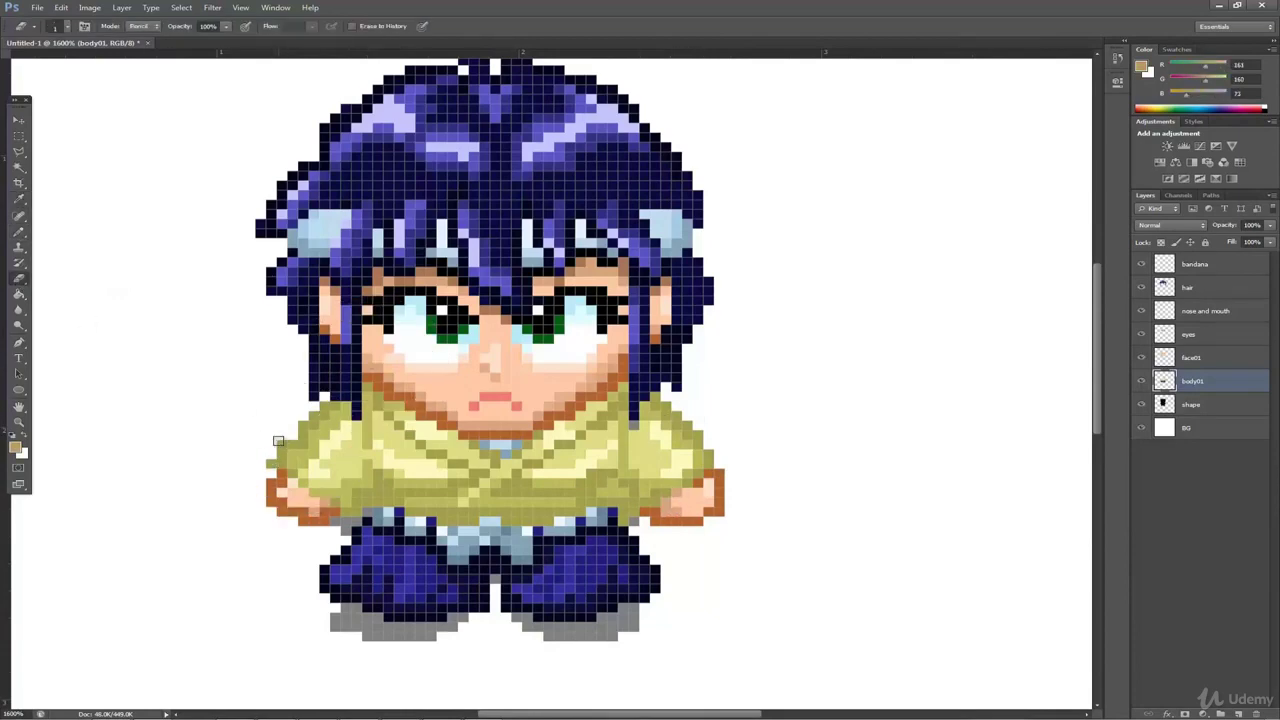
click(18, 232)
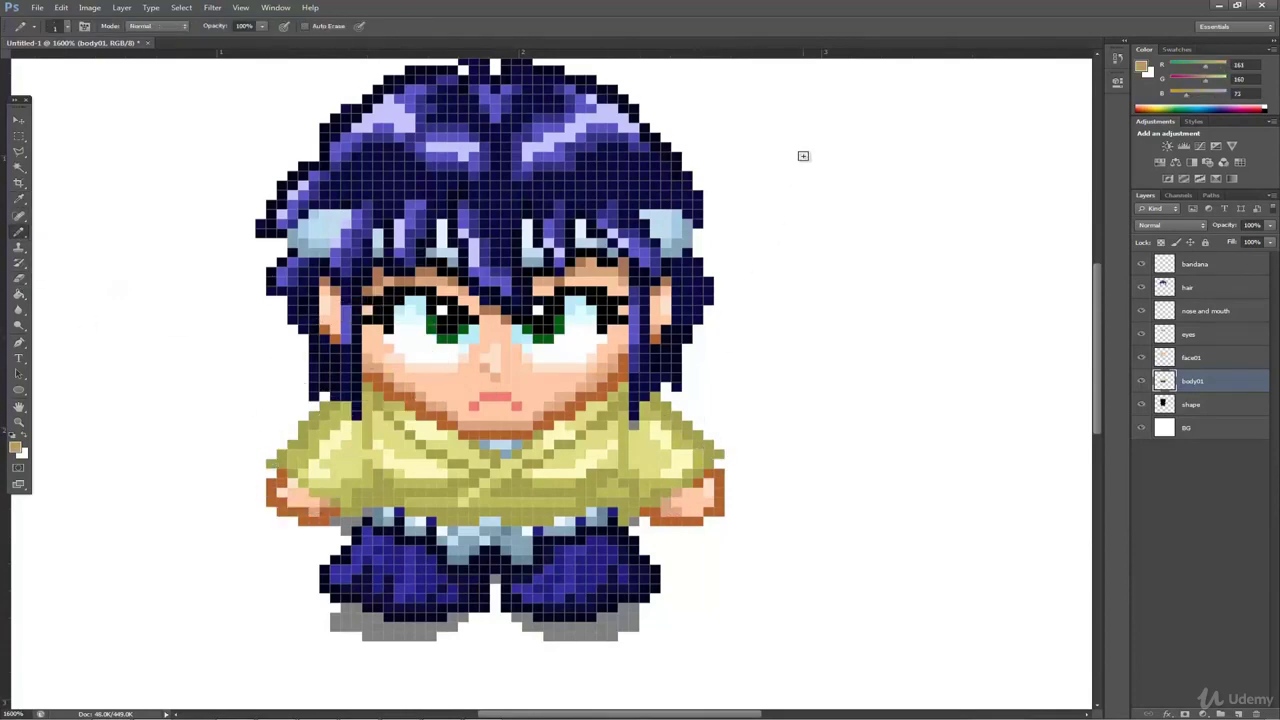
Hide the shape layer and retouch the jacket's shoulder folds with the sampled light yellow-green and mid olive
click(1141, 404)
click(18, 200)
click(622, 424)
click(18, 232)
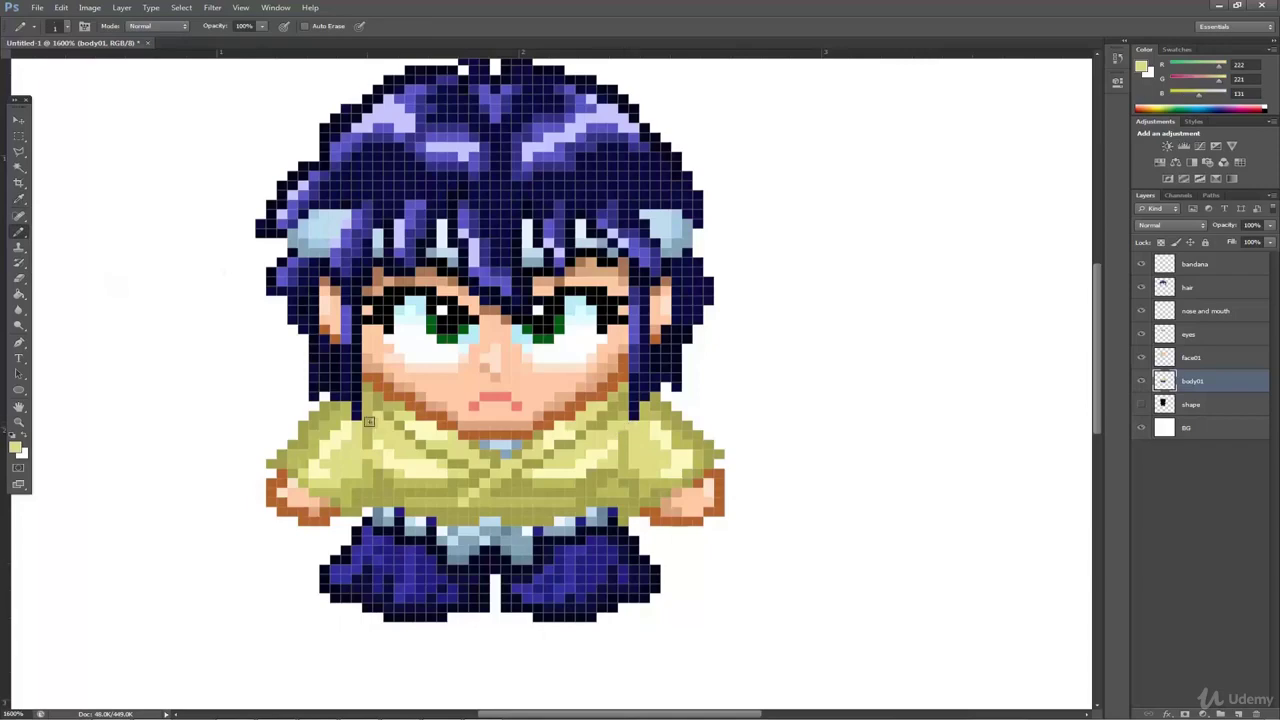
click(18, 200)
click(368, 446)
click(18, 232)
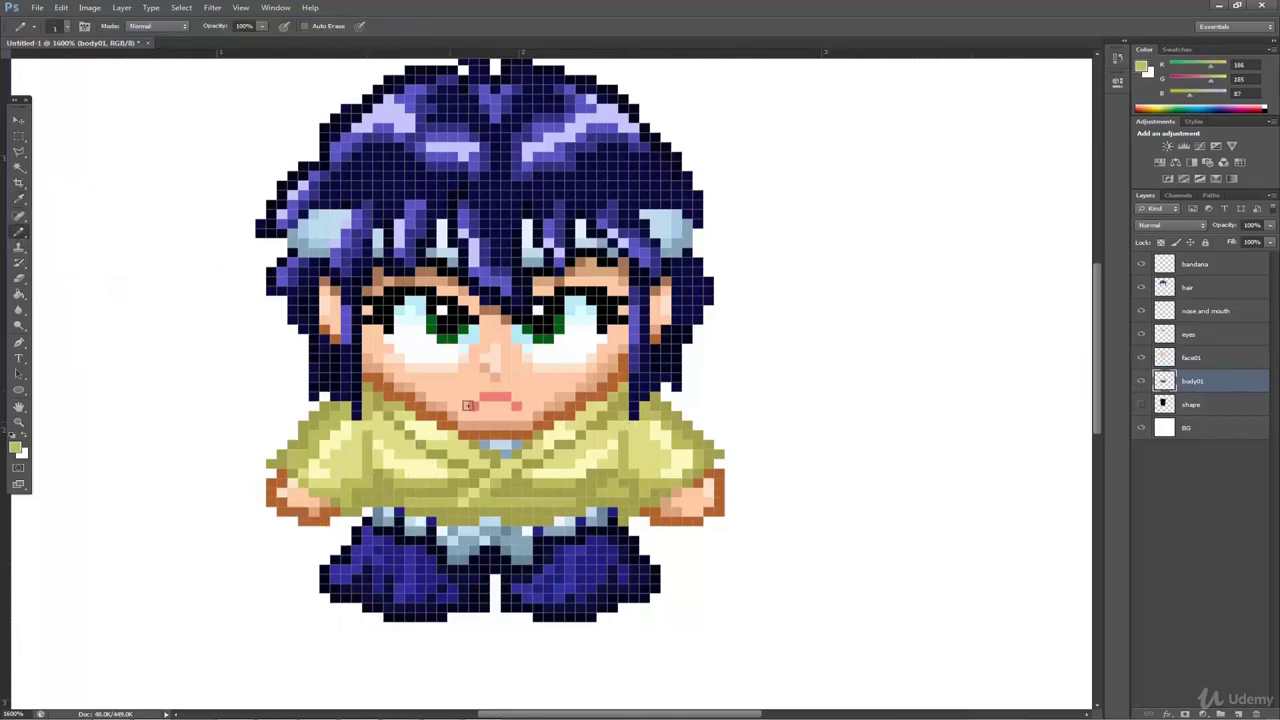
Sample the dark navy to fill the trouser waist beside the undershirt, and repaint the shirt's right edge in sampled blue-grey
alt+click(356, 371)
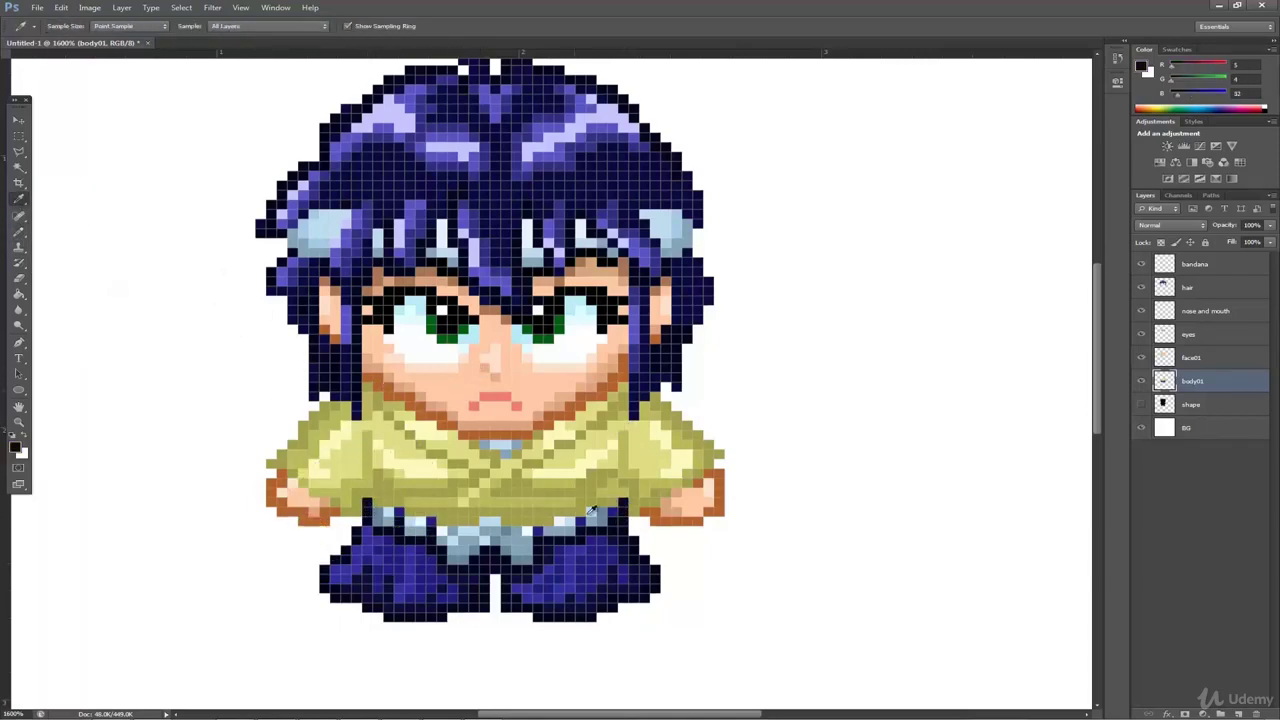
alt+click(622, 511)
click(20, 200)
click(601, 521)
click(20, 232)
drag(602, 512, 613, 512)
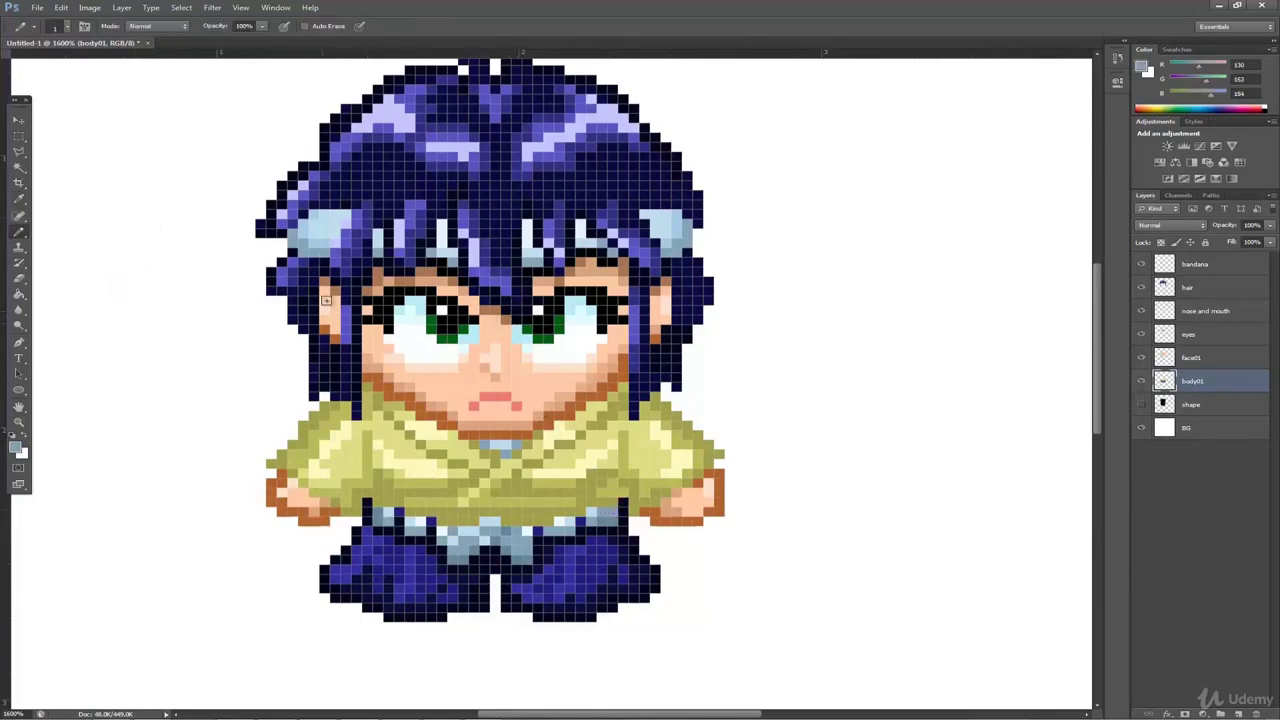
Sample a jacket colour, shift it to light beige and paint both shoes beneath the trouser cuffs
click(18, 199)
click(338, 430)
click(16, 448)
drag(797, 392, 797, 399)
click(639, 280)
click(927, 256)
click(20, 232)
mouse_move(357, 609)
mouse_down()
mouse_move(346, 617)
mouse_move(394, 631)
mouse_move(360, 632)
mouse_move(390, 635)
mouse_up()
mouse_move(562, 624)
mouse_down()
mouse_move(614, 627)
mouse_move(632, 605)
mouse_move(638, 616)
mouse_move(608, 617)
mouse_move(647, 631)
mouse_move(571, 637)
mouse_up()
Sample the jacket's light yellow-green, change it to ochre (RGB 212, 182, 91) and outline the sides and soles of both shoes
click(20, 199)
click(351, 461)
click(15, 447)
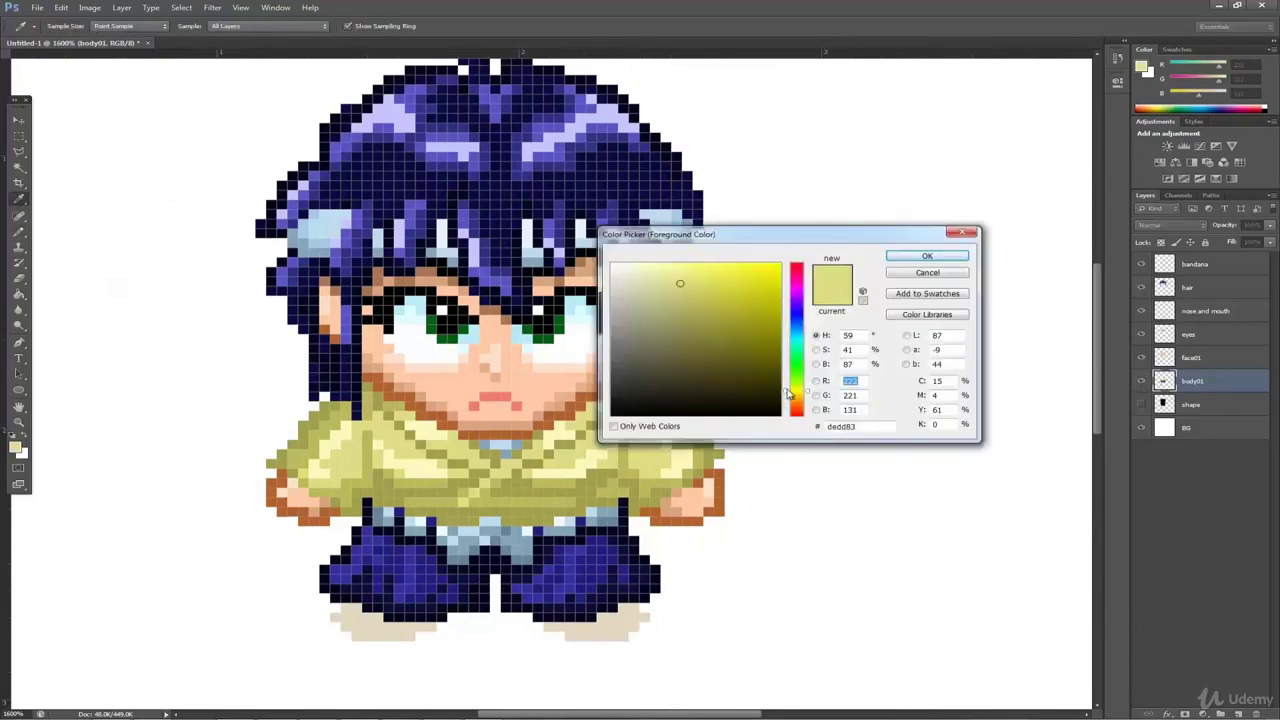
drag(788, 393, 788, 399)
click(708, 289)
click(927, 256)
click(18, 232)
drag(443, 627, 421, 637)
drag(357, 647, 410, 647)
drag(346, 637, 335, 627)
mouse_move(559, 637)
mouse_down()
mouse_move(538, 627)
mouse_move(623, 647)
mouse_up()
drag(634, 637, 644, 627)
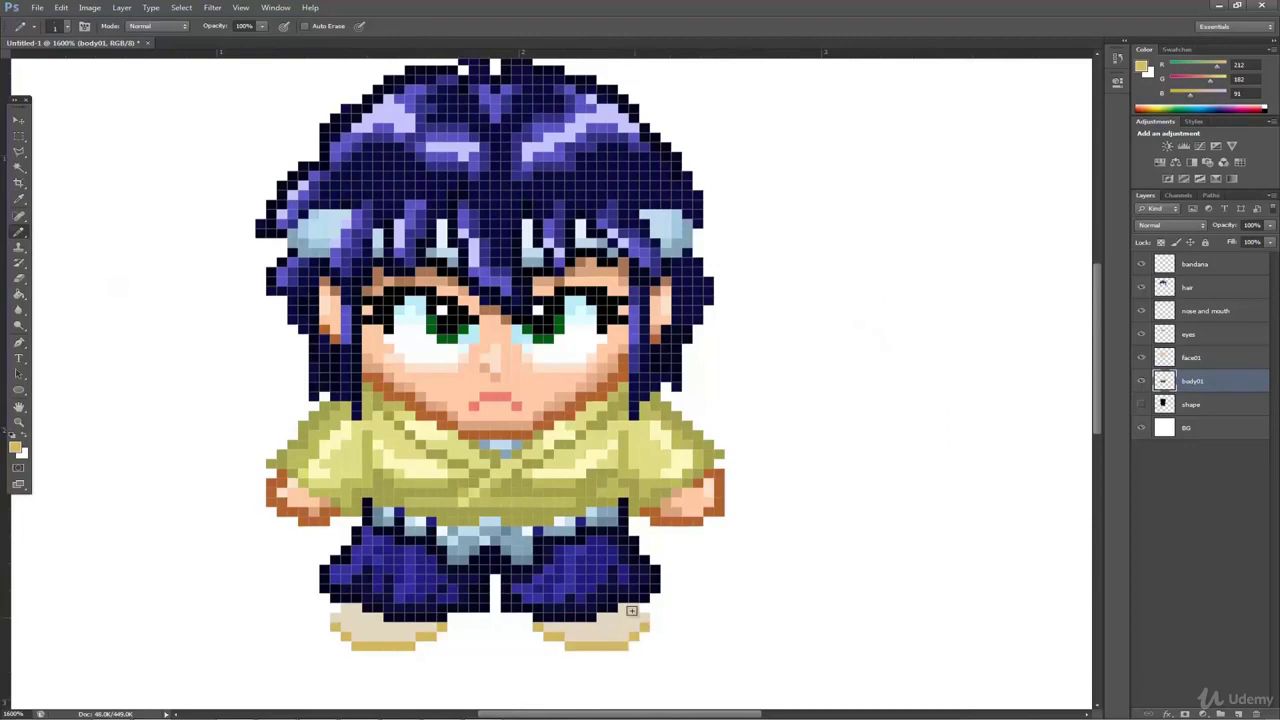
Darken the ochre to brown and paint the inner top corner of each shoe
click(15, 449)
drag(720, 303, 744, 324)
click(794, 402)
click(927, 256)
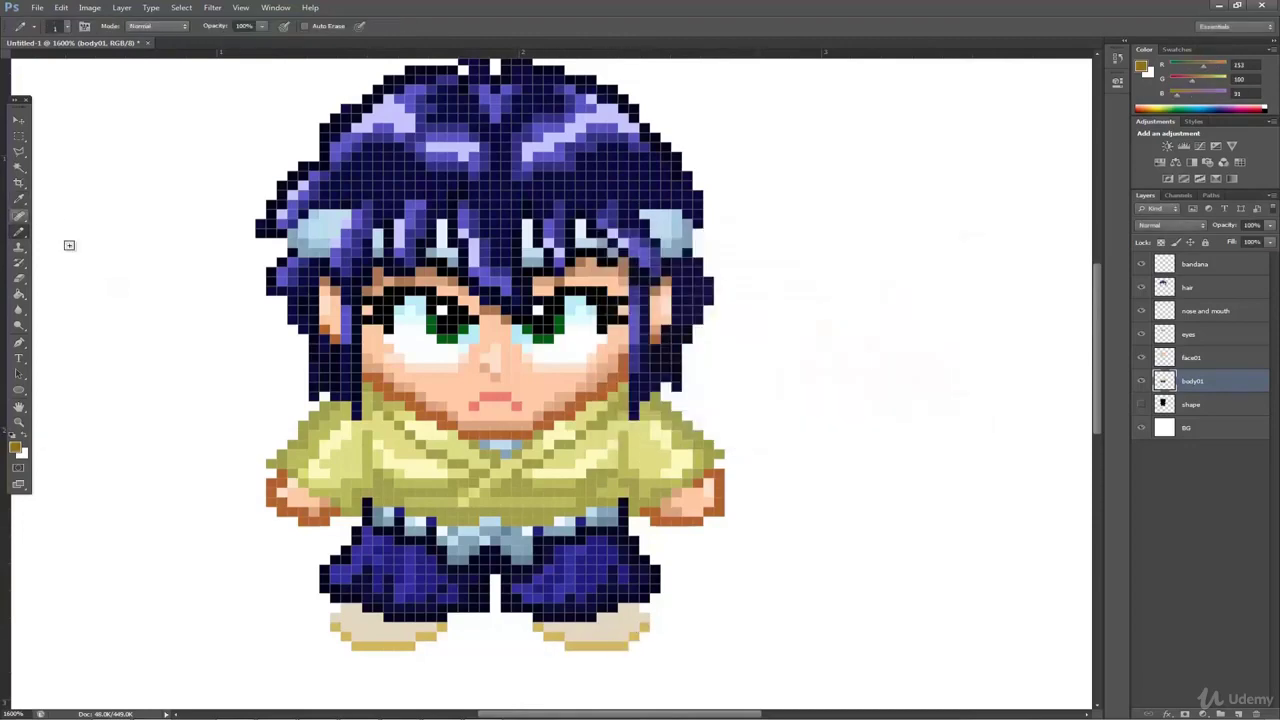
click(442, 627)
click(538, 627)
Change the colour to medium ochre (RGB 186, 147, 54) and paint the pixels beside the inner corners of both shoes
click(15, 448)
click(732, 306)
click(790, 398)
click(910, 258)
click(433, 637)
click(550, 638)
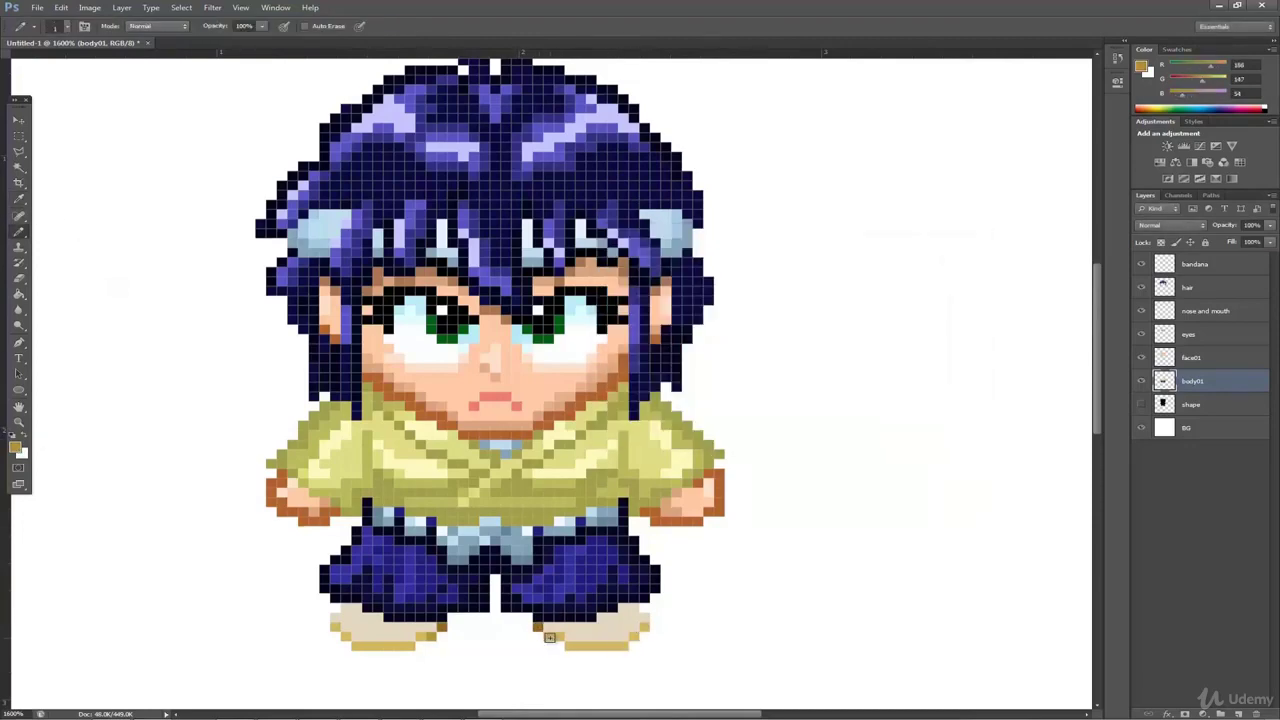
Sample the sole's ochre, lighten it to pale yellow (RGB 248, 223, 147) and repaint the soles and lower areas of both shoes
click(18, 200)
click(378, 646)
click(15, 448)
click(682, 270)
click(926, 256)
click(18, 232)
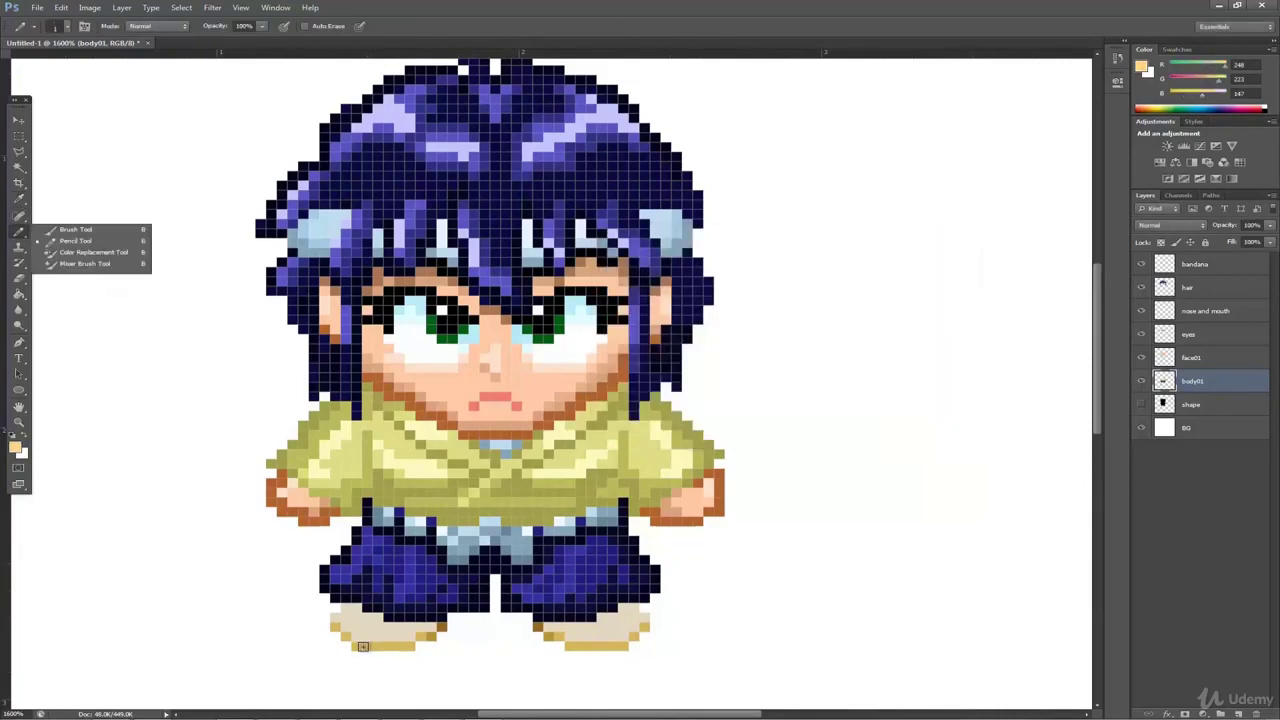
drag(366, 647, 389, 647)
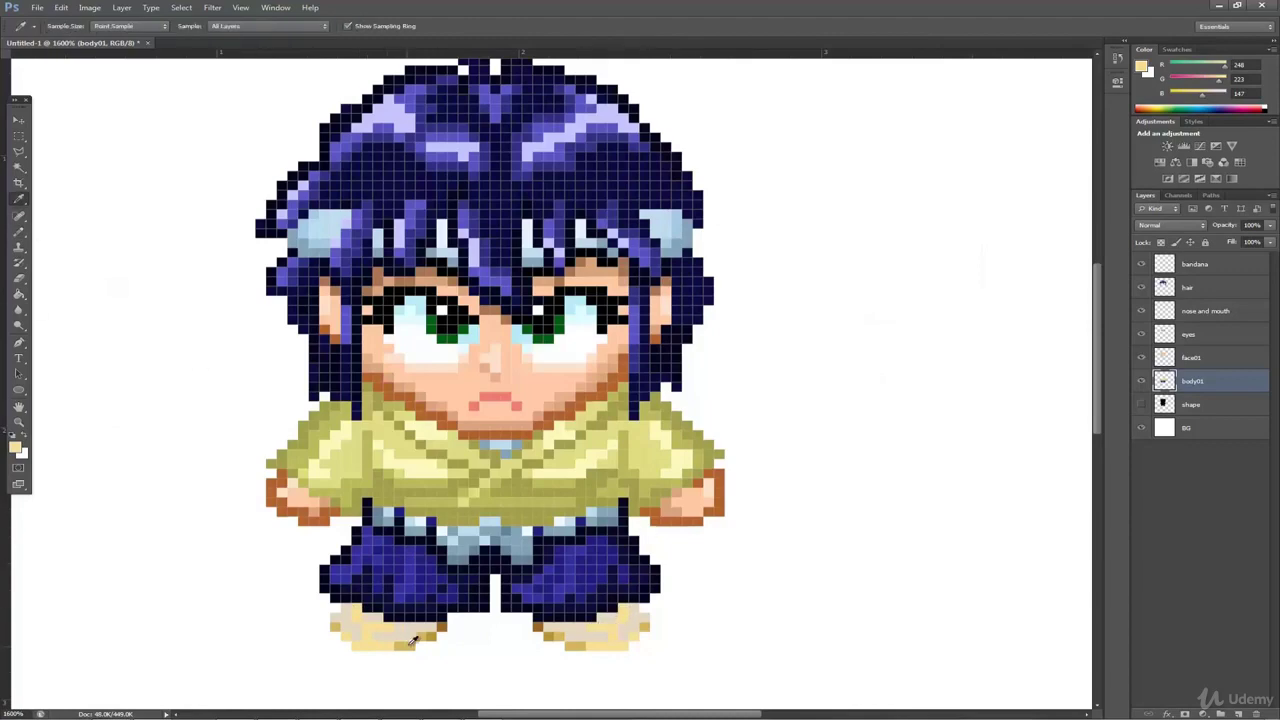
alt+click(615, 614)
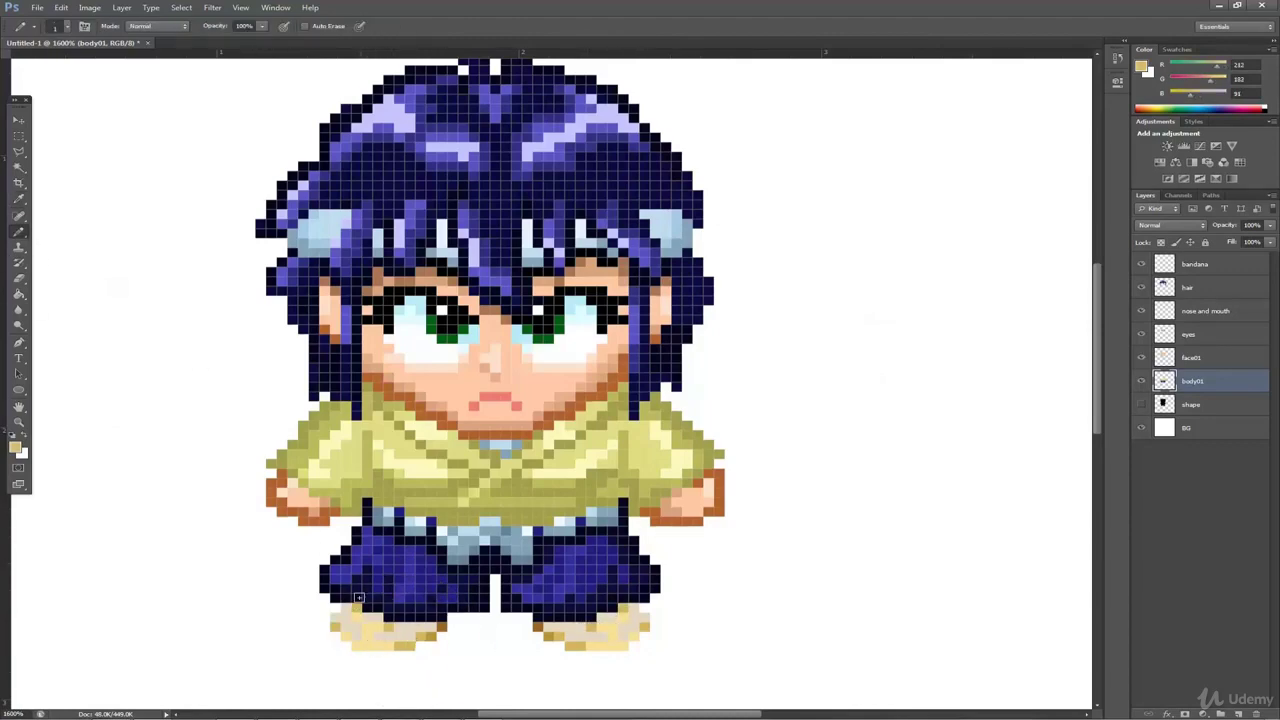
Sample the shoe's beige, lighten it to pale cream and paint highlights on both shoes
click(18, 200)
click(405, 632)
click(15, 447)
click(630, 267)
click(926, 255)
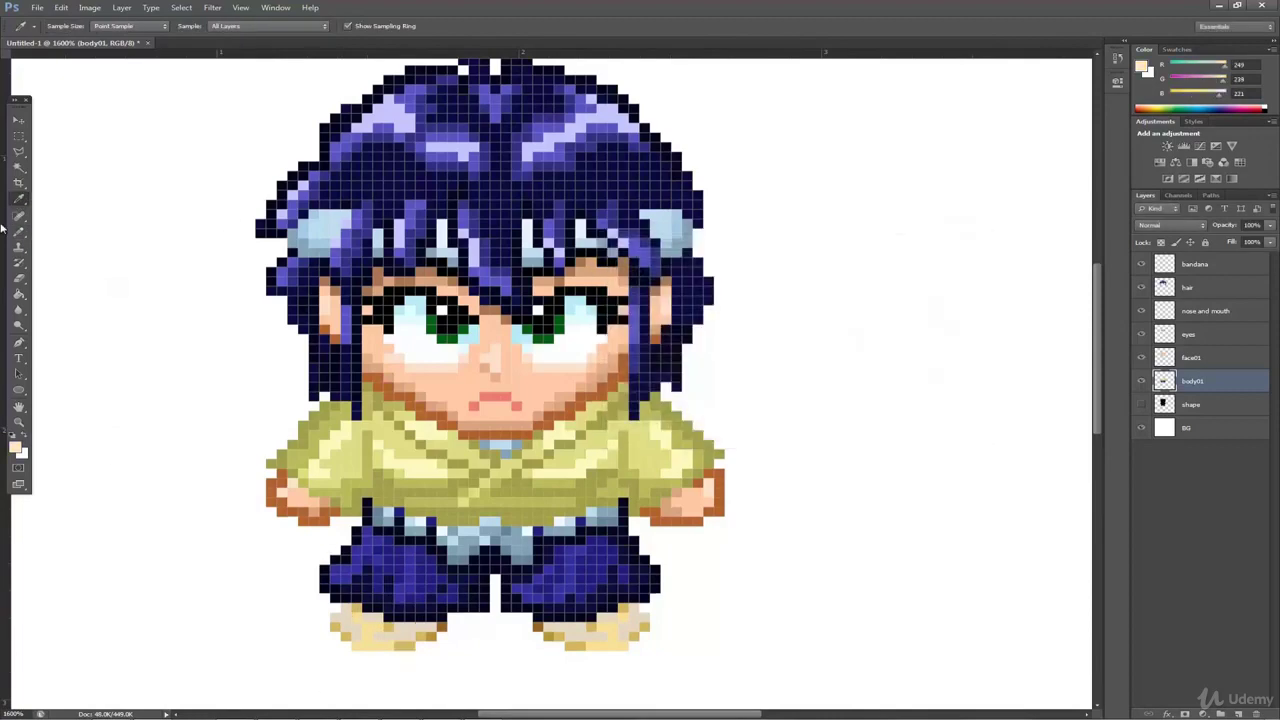
click(18, 232)
drag(356, 629, 346, 618)
drag(624, 630, 636, 619)
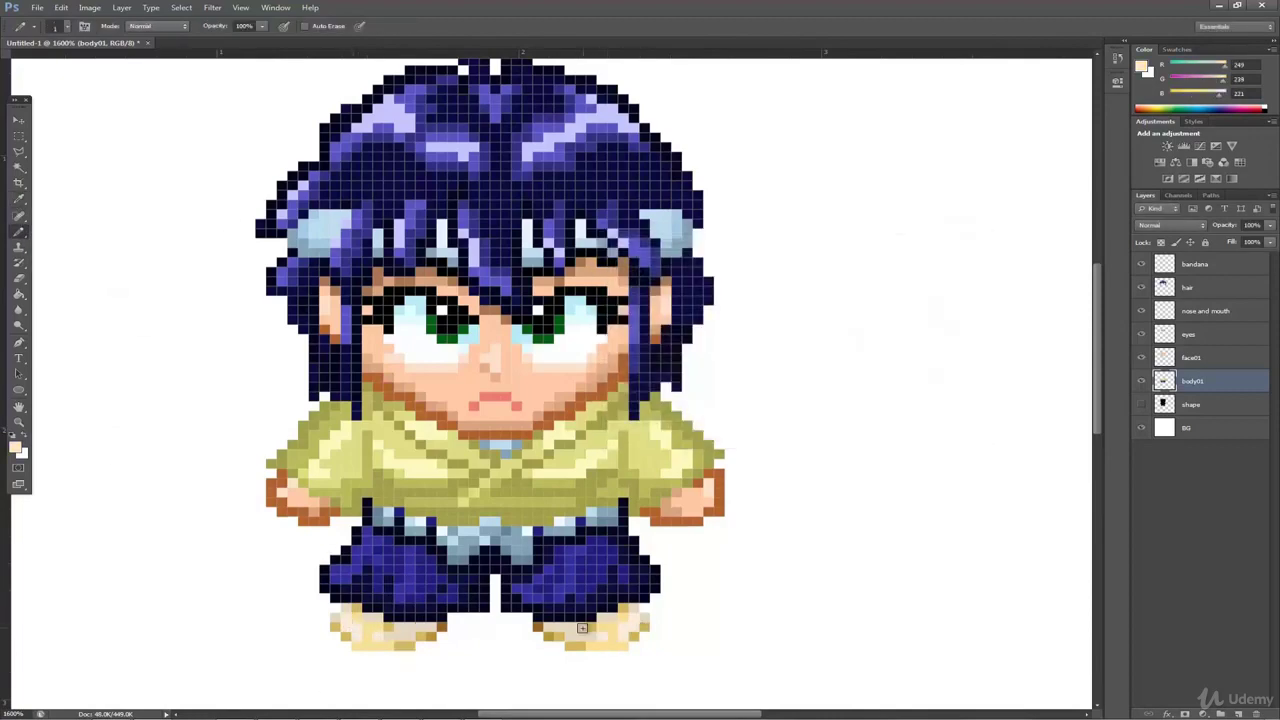
Sample the shoe colour again, change it to darker beige (RGB 203, 189, 164) and shade the shoe tops below the trouser cuffs
click(18, 200)
click(405, 632)
click(15, 447)
click(643, 294)
click(924, 258)
click(18, 232)
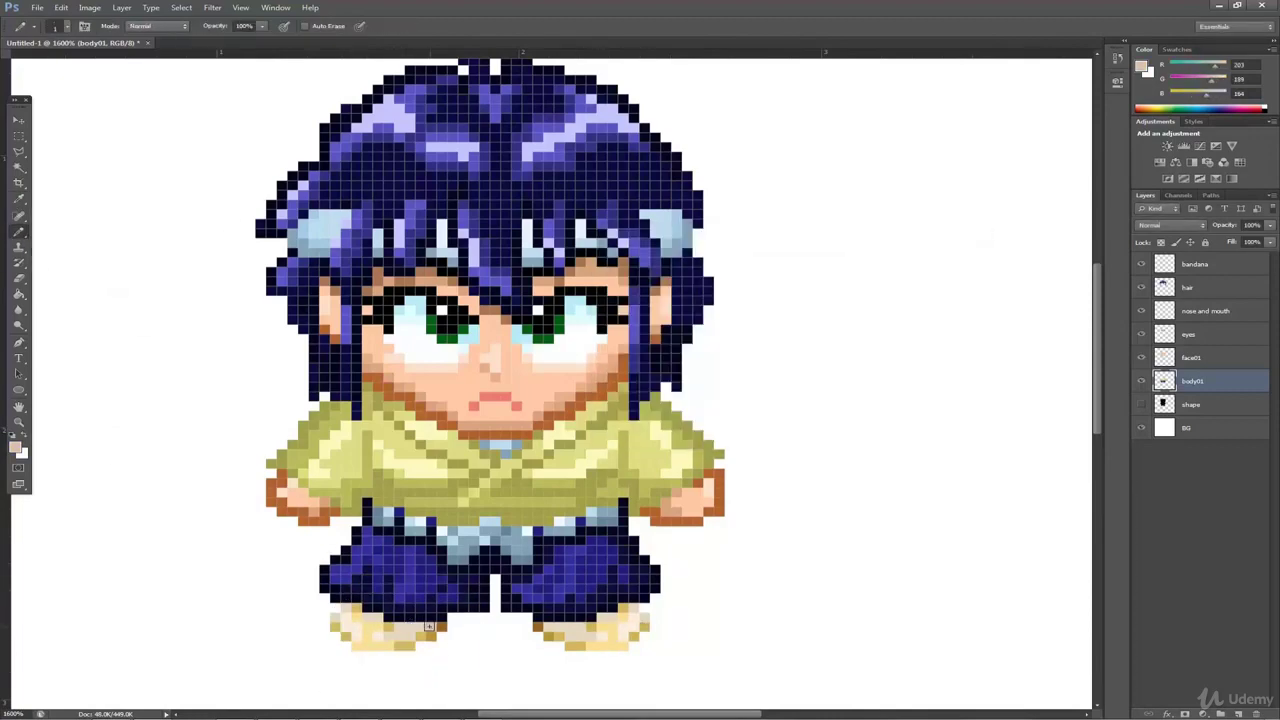
drag(431, 627, 420, 627)
drag(378, 617, 367, 617)
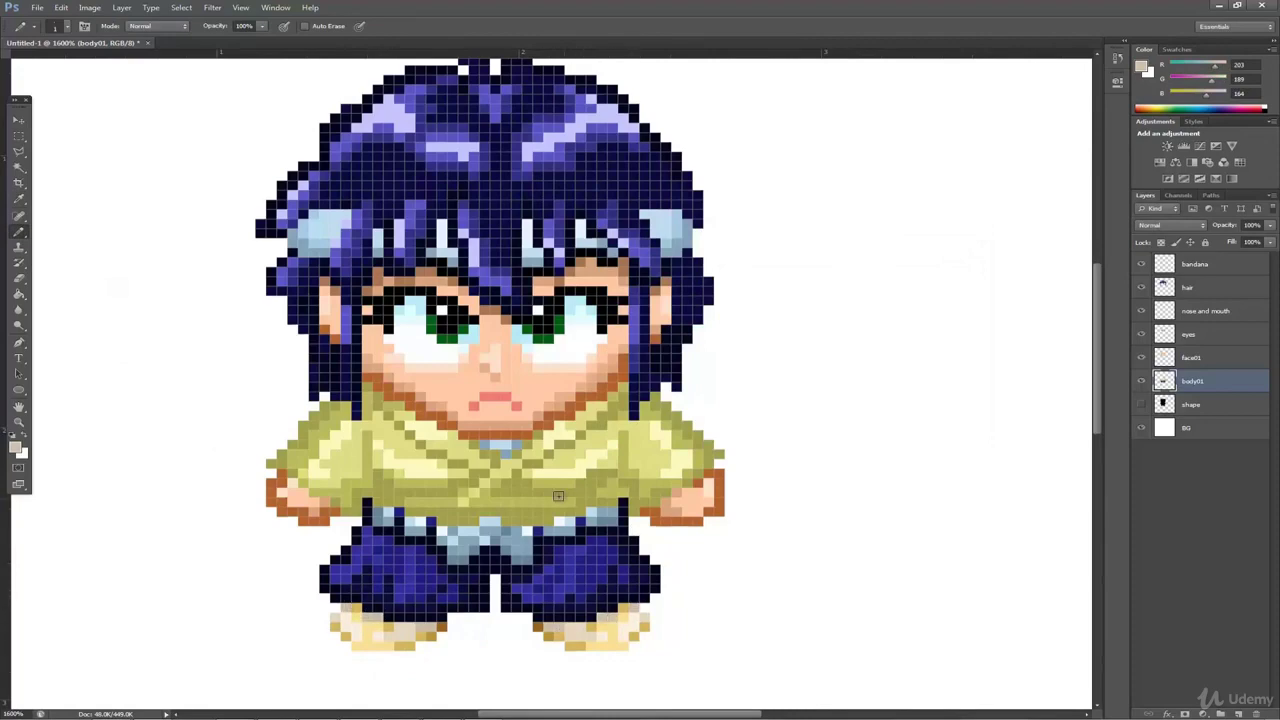
On the hair layer, sample the darkest navy (RGB 5, 4, 32) and widen the hair locks on both sides down to the shoulders
click(1200, 287)
alt+click(330, 373)
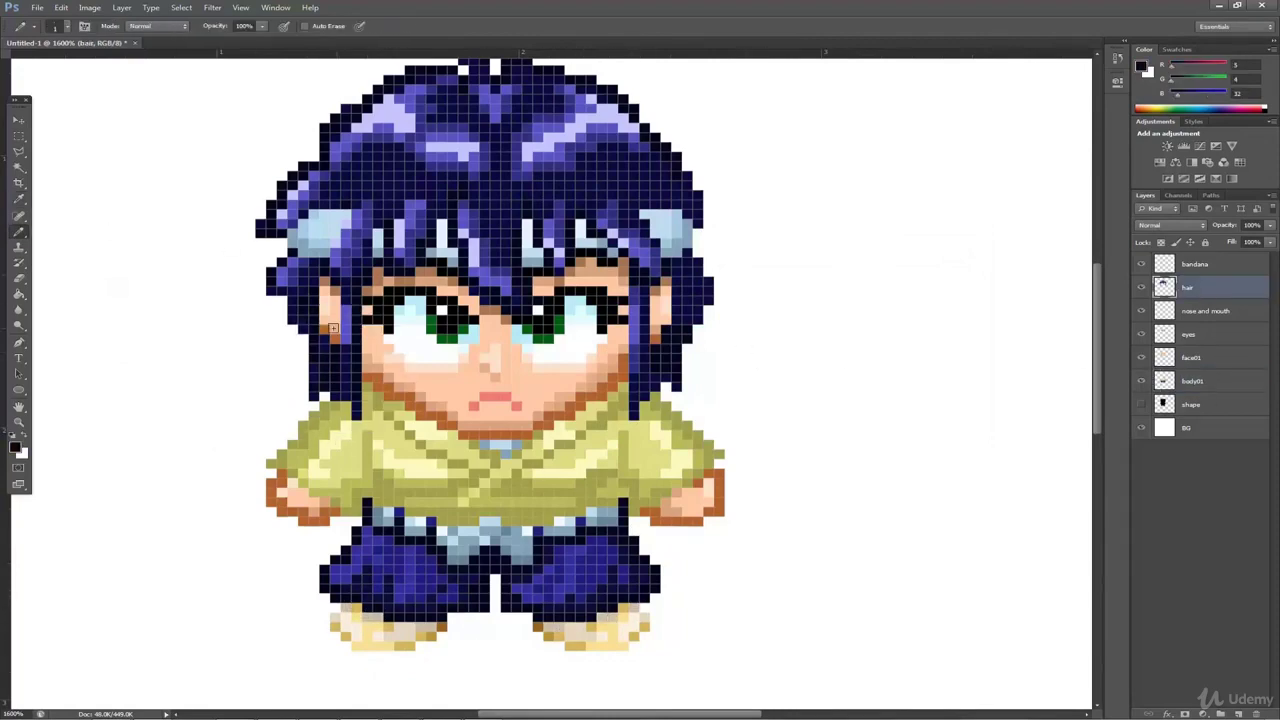
drag(698, 337, 680, 407)
Sample the hair's medium violet-blue and paint the outer edges of both side locks
click(18, 200)
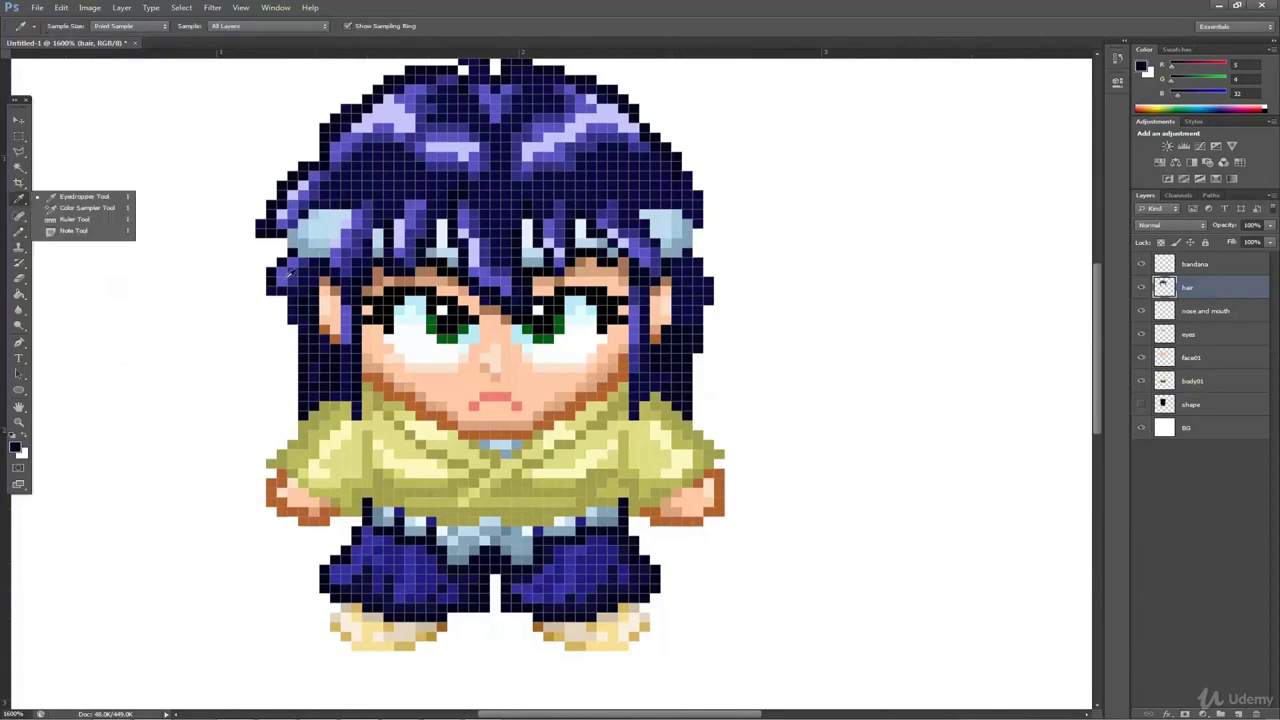
click(346, 325)
click(18, 232)
drag(303, 331, 302, 409)
drag(696, 309, 688, 404)
click(688, 414)
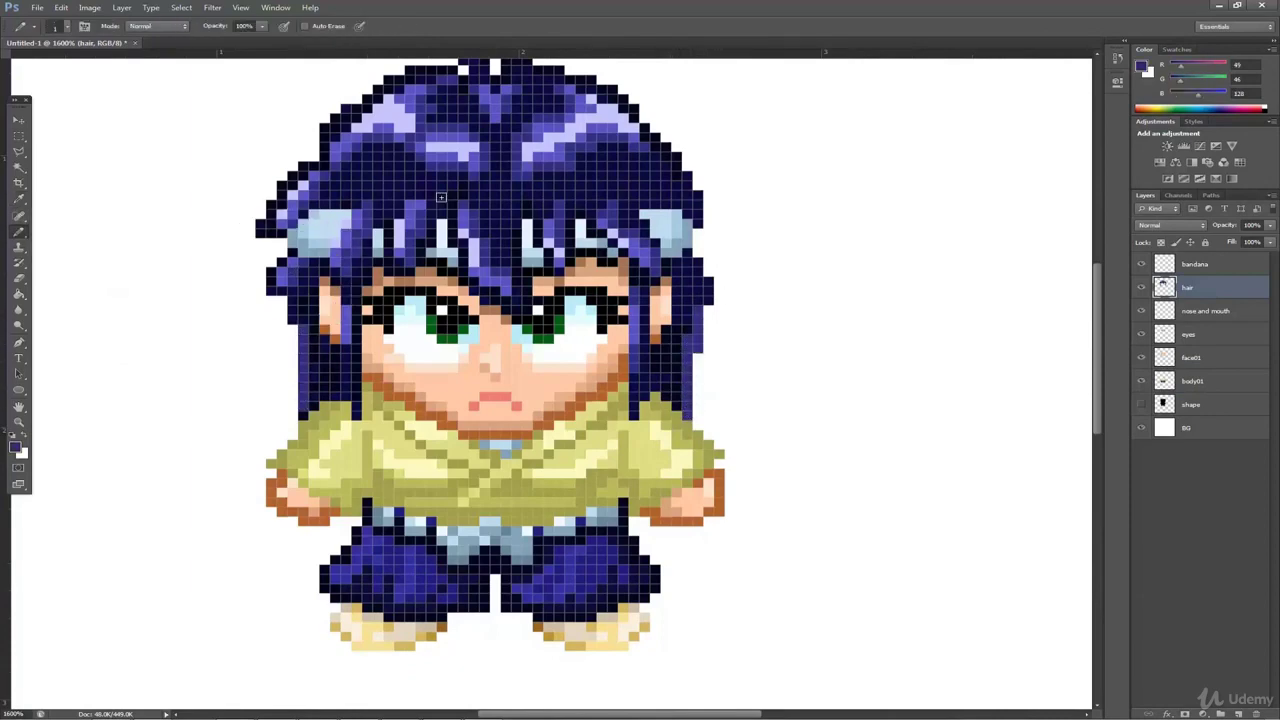
Sample the hair's pale lavender (RGB 197, 195, 255) and add highlights to the outer and inner side locks
click(18, 200)
click(303, 190)
click(18, 232)
drag(303, 348, 303, 379)
drag(686, 348, 685, 380)
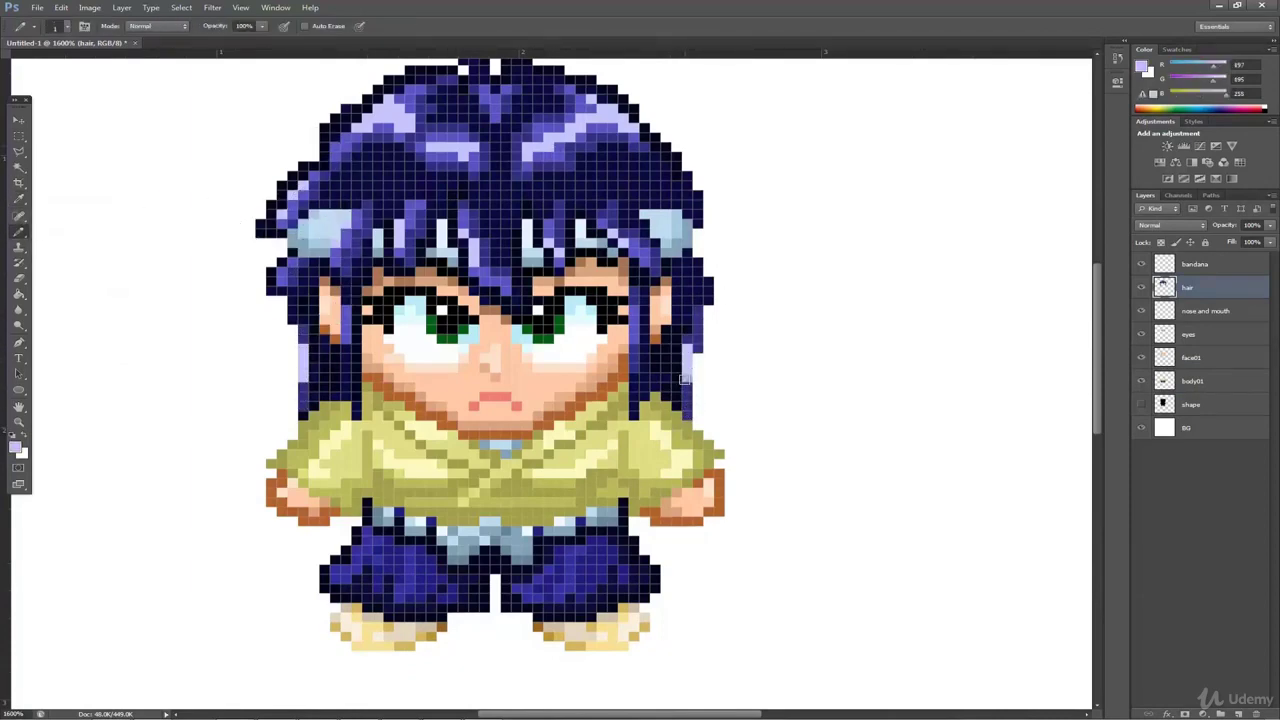
drag(346, 341, 346, 368)
drag(635, 340, 634, 358)
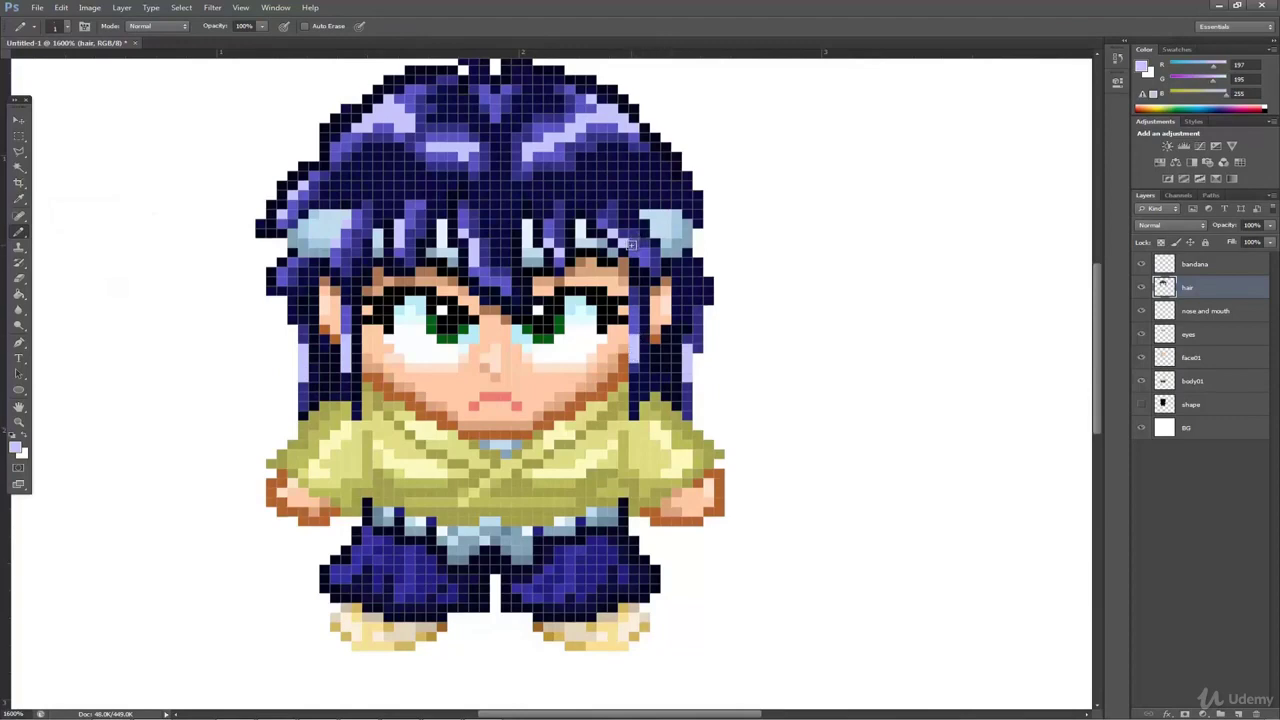
Sample the hair's dark navy (RGB 10, 8, 62) and make the eyes layer active
click(18, 200)
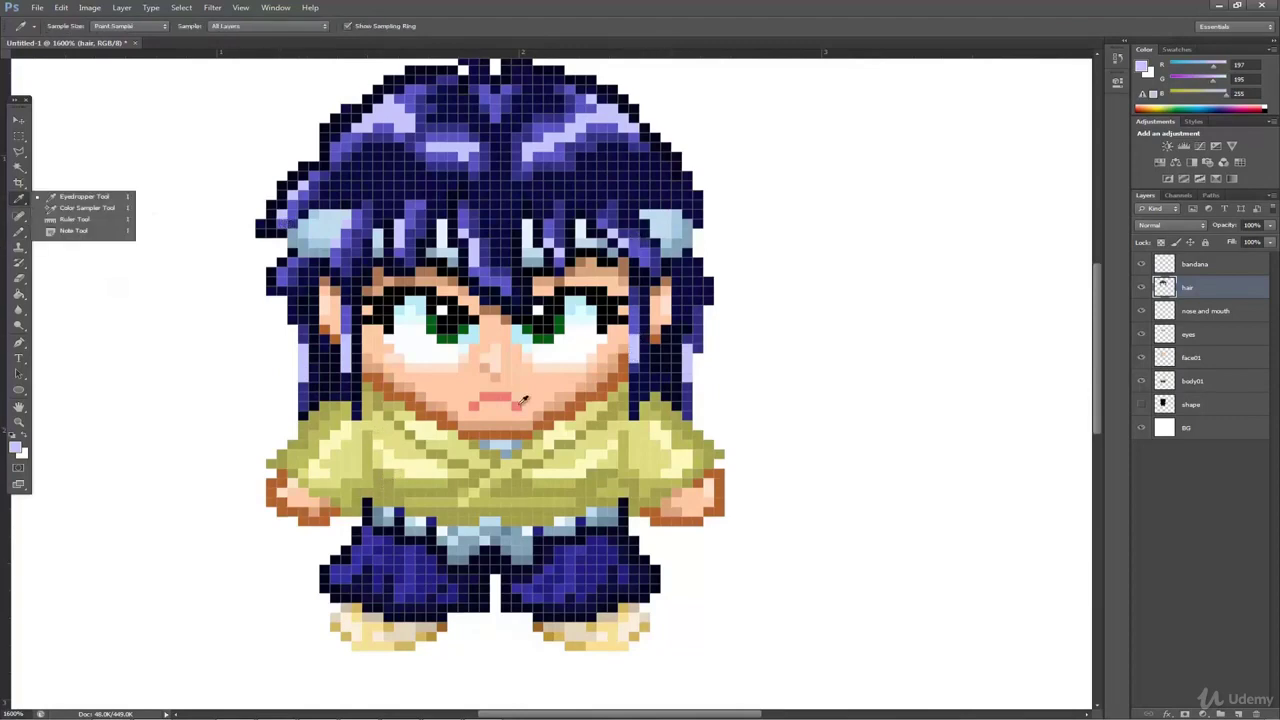
click(364, 258)
click(18, 232)
click(1182, 334)
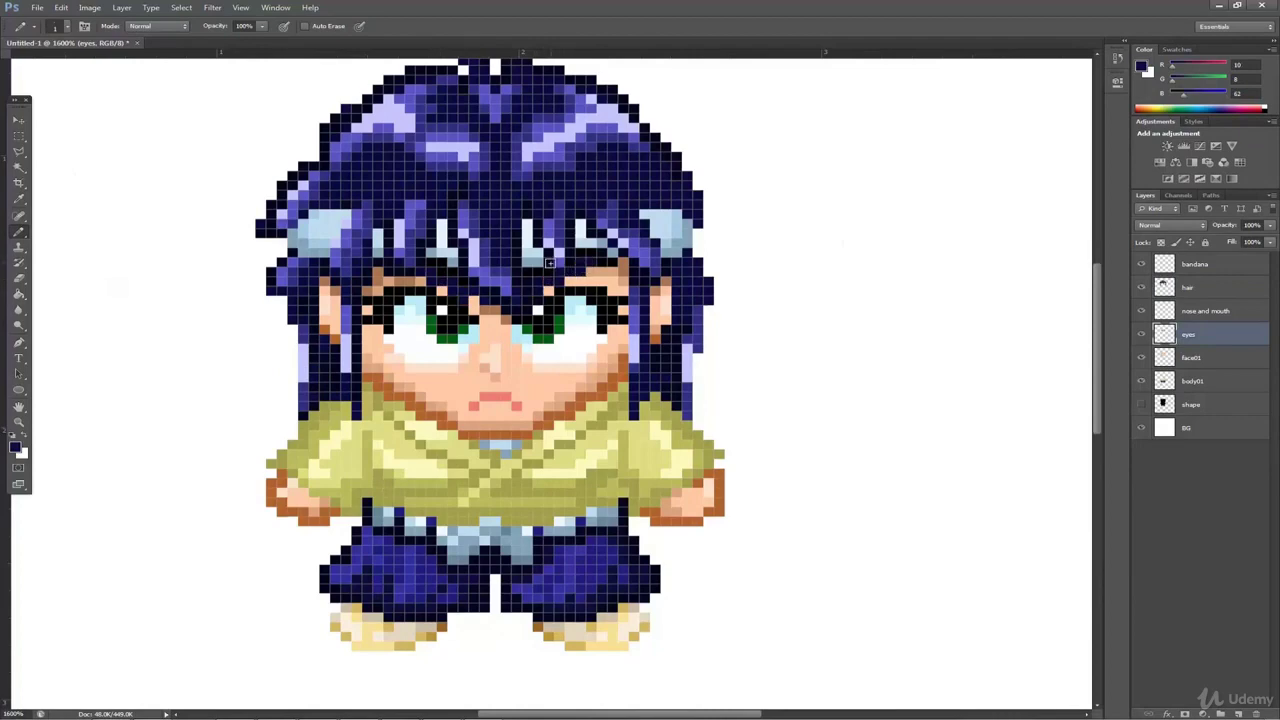
key(z)
alt+click(633, 277)
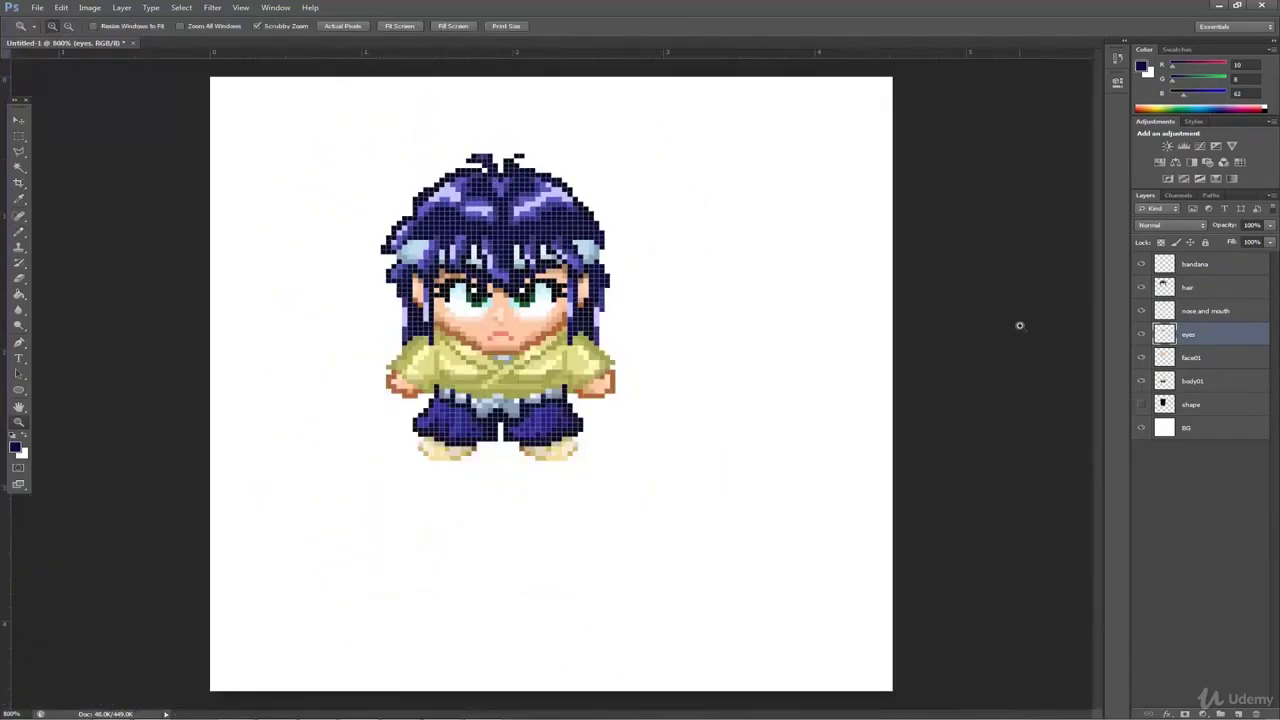
Create a new layer named "armor" above the bandana layer
click(1214, 268)
click(121, 7)
mouse_move(150, 19)
click(320, 22)
text(armor)
key(Return)
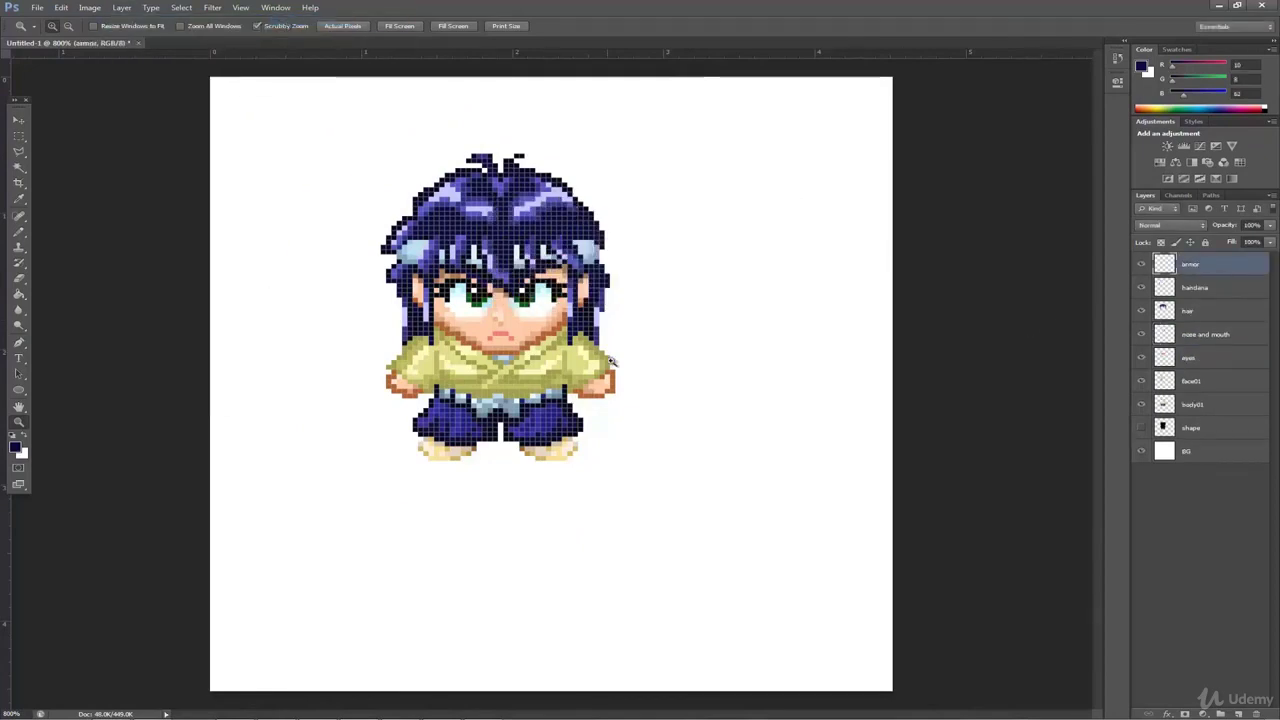
Set the colour to dark reddish brown (RGB 88, 25, 0) and draw the armor's shoulder straps and curved neckline over the jacket
click(612, 361)
click(16, 448)
click(797, 409)
drag(764, 332, 783, 365)
click(925, 257)
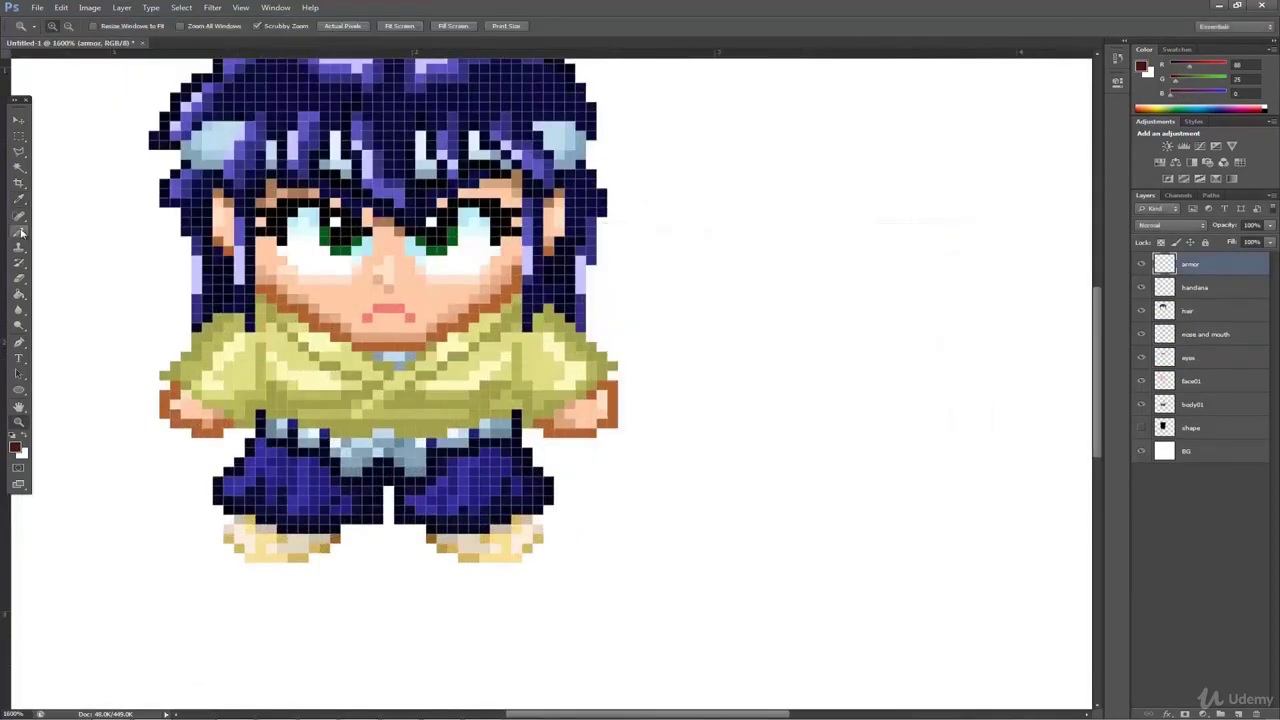
click(21, 232)
drag(271, 310, 271, 355)
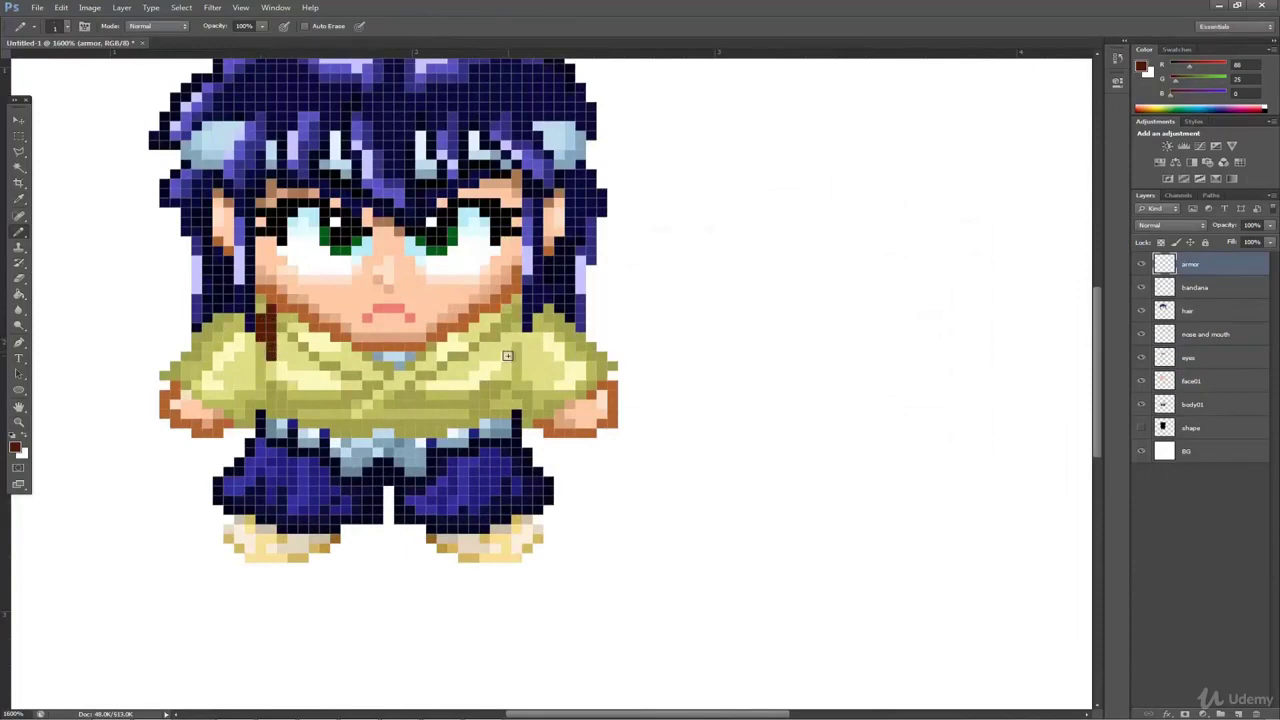
drag(507, 355, 506, 327)
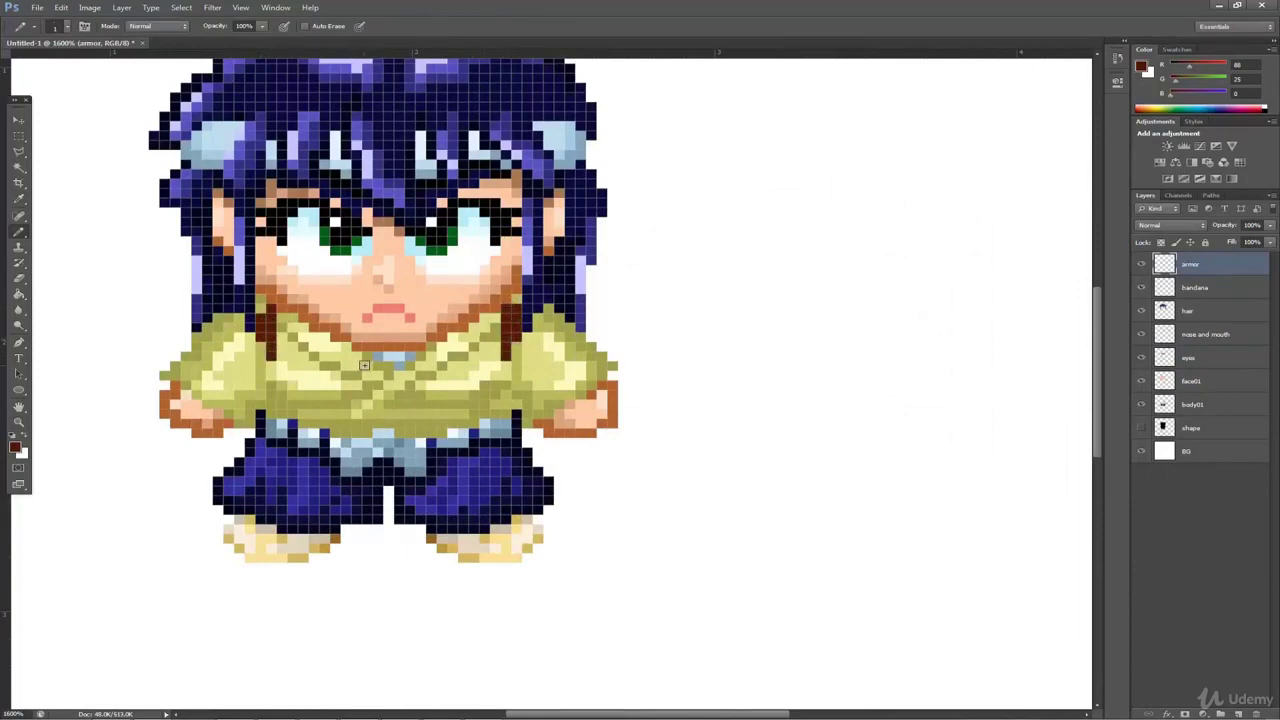
drag(364, 365, 298, 334)
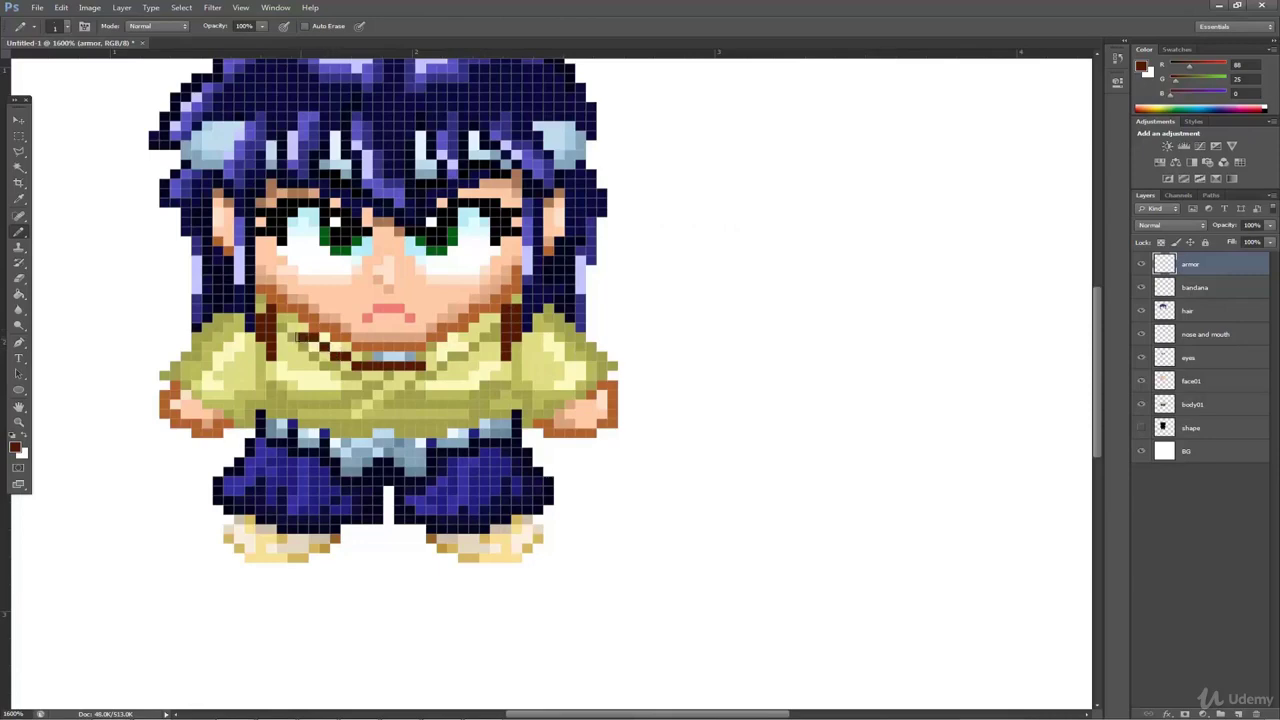
drag(432, 363, 484, 333)
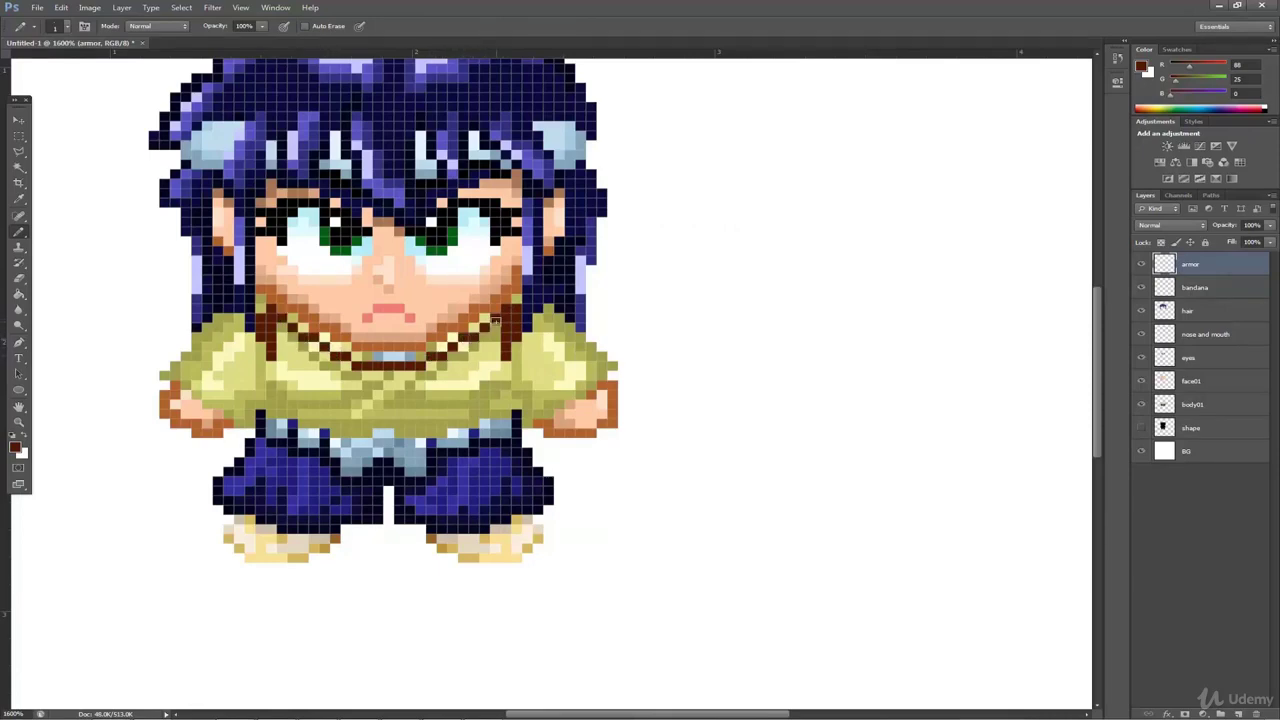
Draw the armor's lower edge and sides, and fill its body with the dark reddish brown
drag(272, 407, 510, 406)
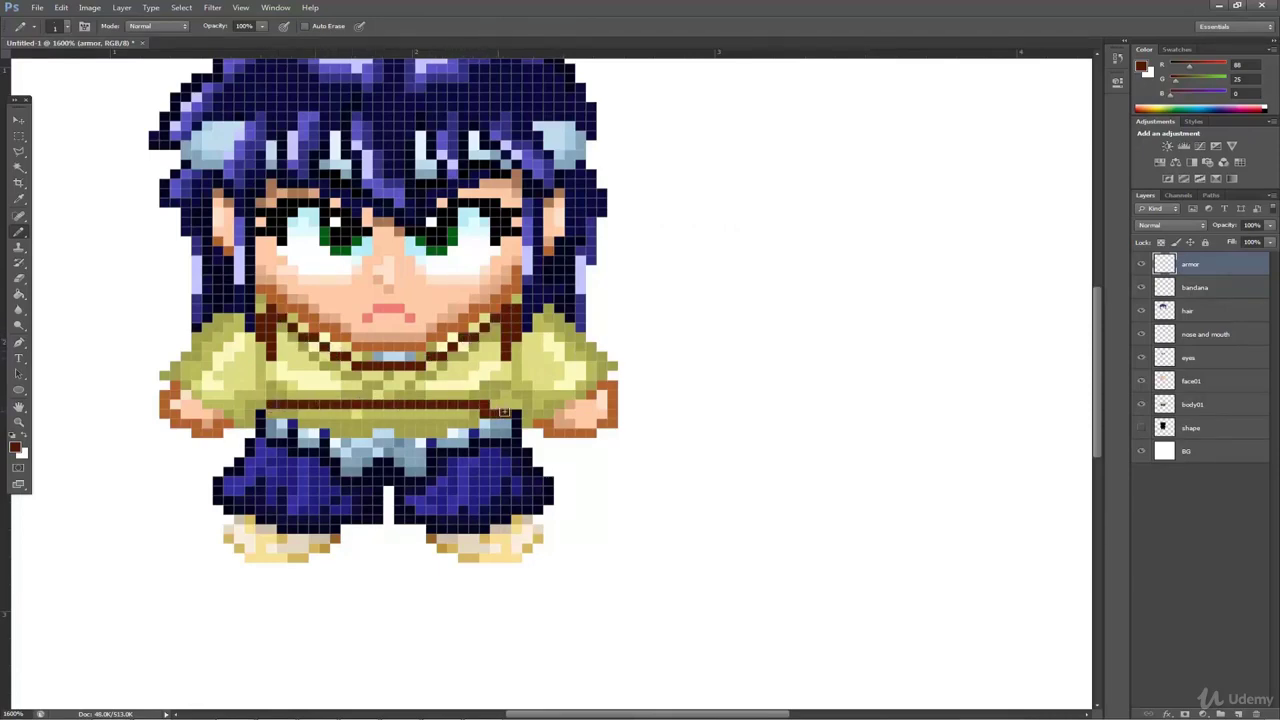
drag(259, 350, 259, 409)
drag(515, 344, 515, 405)
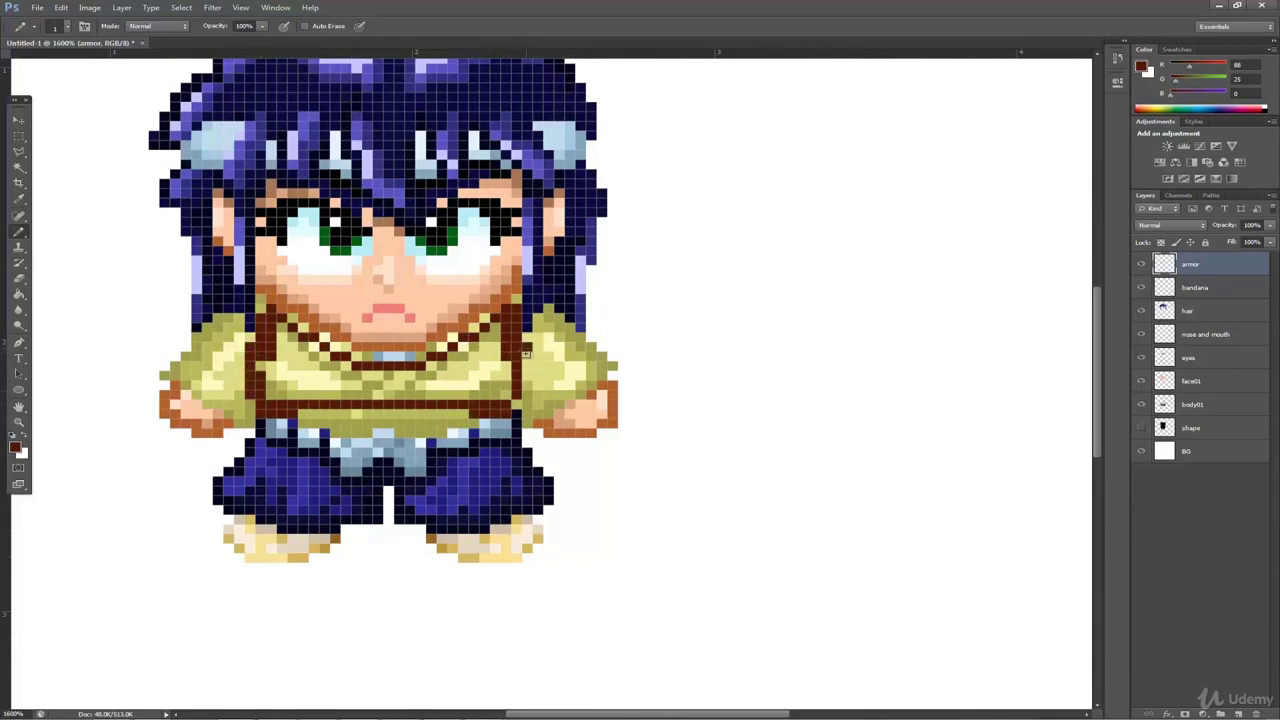
drag(525, 354, 525, 388)
mouse_move(262, 391)
mouse_down()
mouse_move(282, 328)
mouse_move(310, 380)
mouse_move(500, 368)
mouse_move(462, 345)
mouse_move(345, 367)
mouse_up()
Clean up the armor's shoulder edges and lower corners with the Eraser and Pencil tools
click(17, 281)
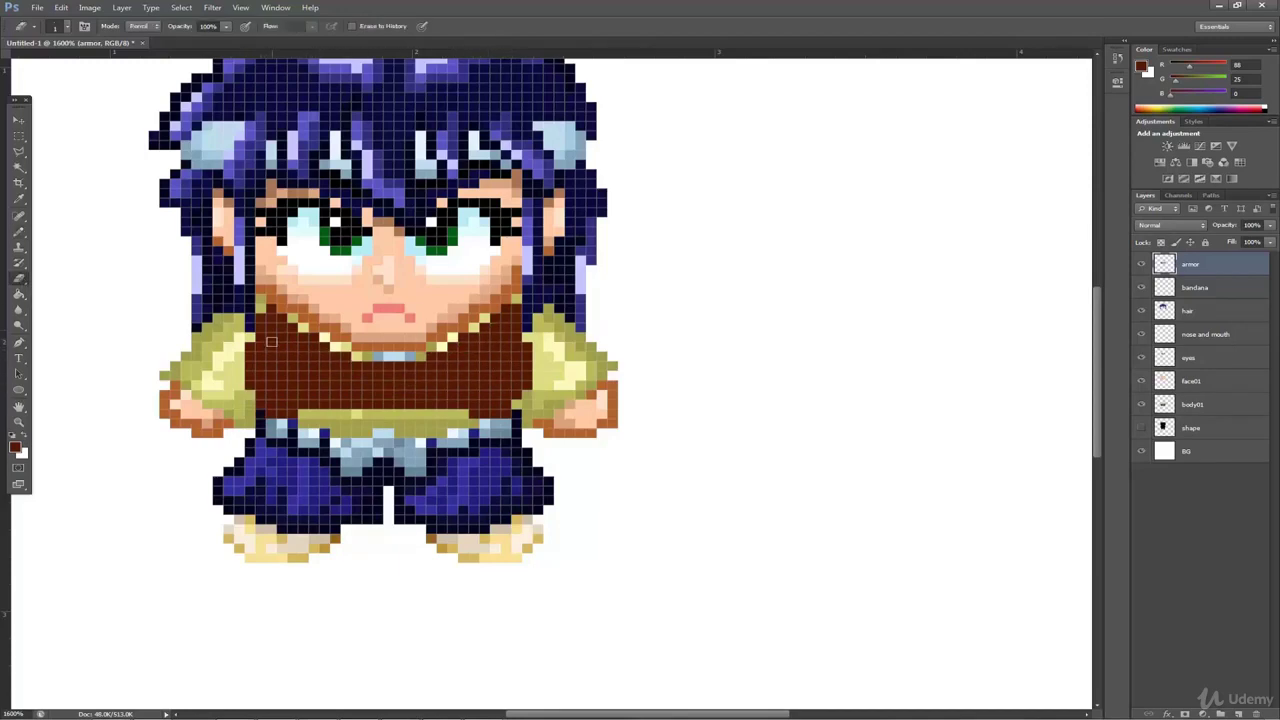
key(b)
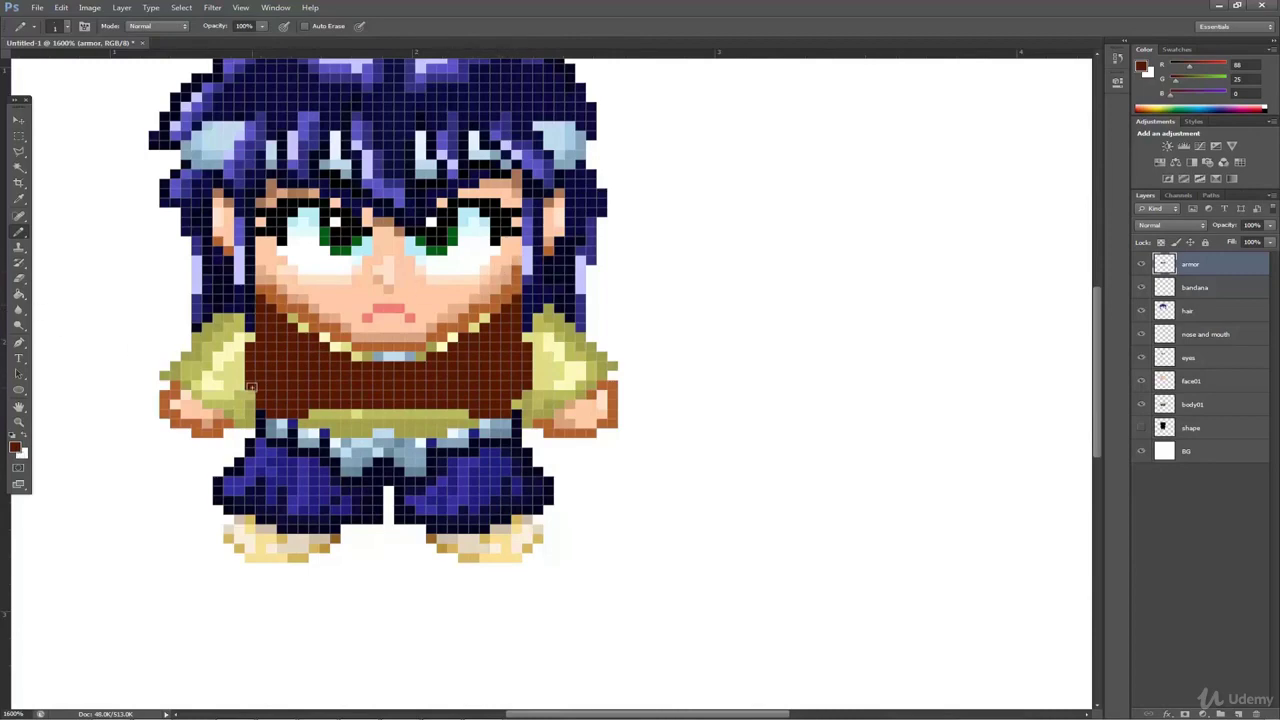
click(18, 280)
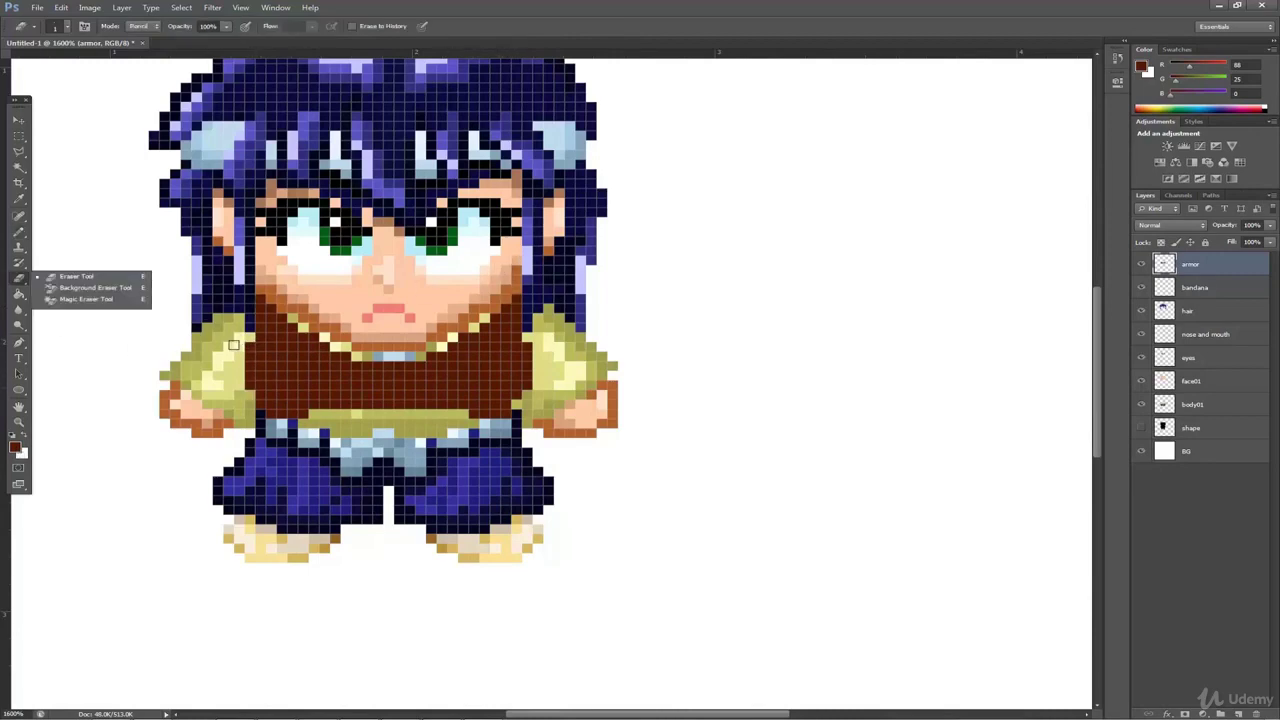
key(b)
key(e)
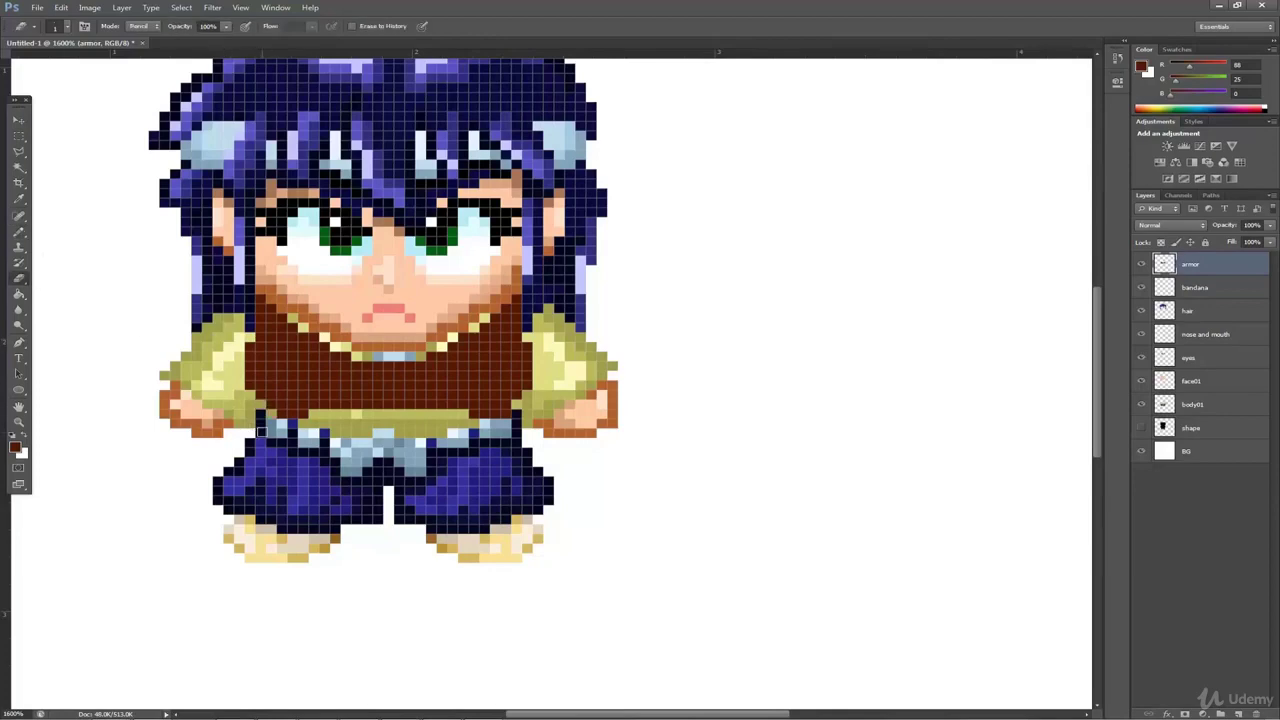
click(18, 232)
click(314, 413)
click(464, 413)
Darken the brown to RGB 56, 16, 0 and shade the lower part of the armor
click(15, 447)
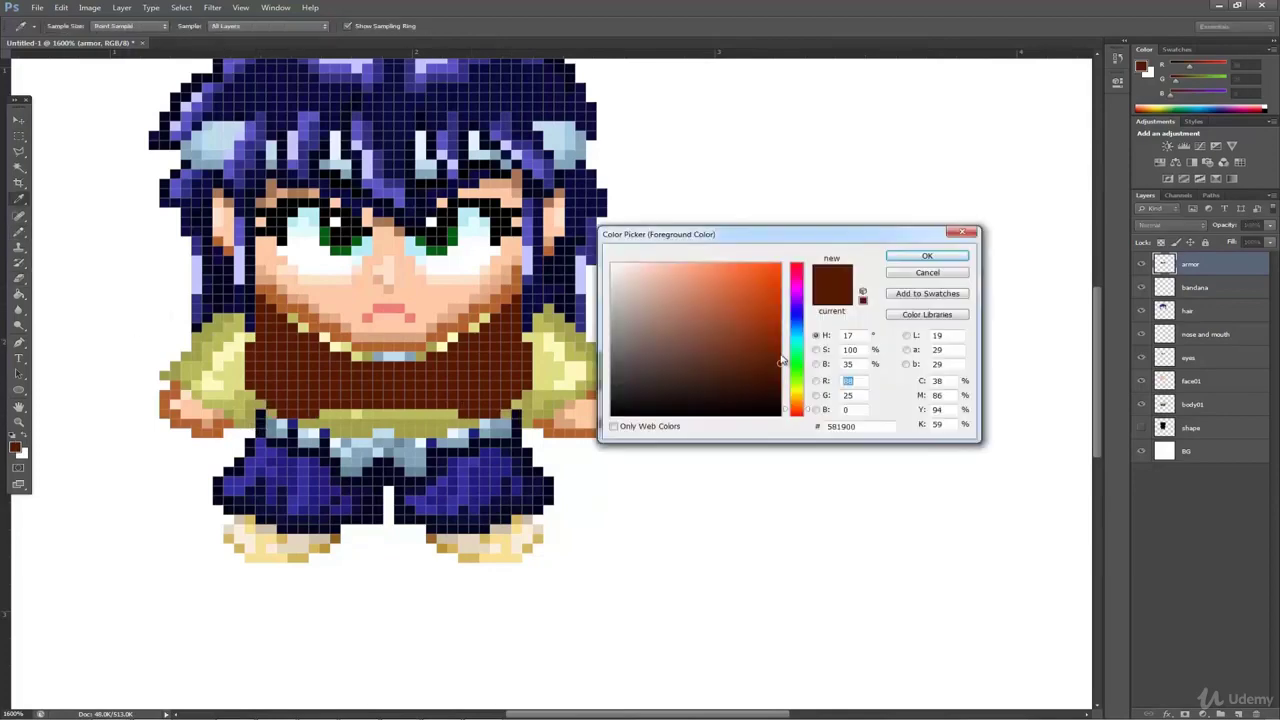
click(780, 387)
click(919, 259)
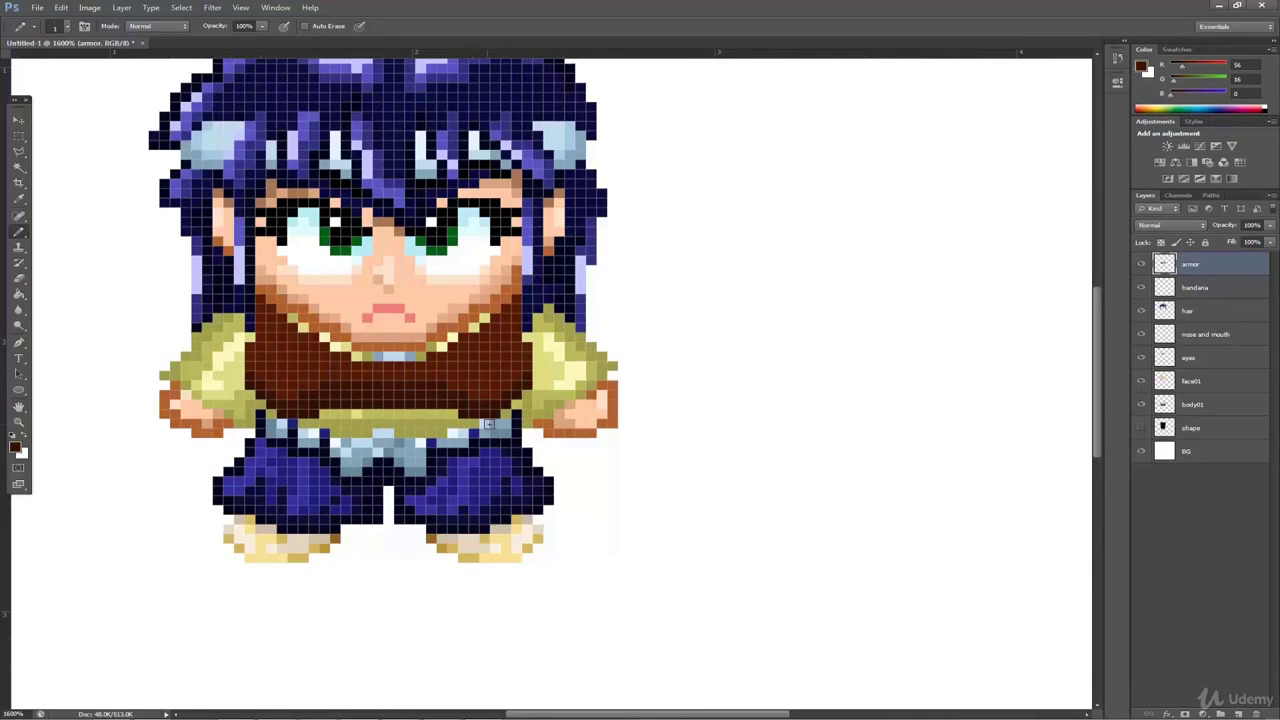
Change the colour from brown to a dark gold and paint a trim along the armor's lower edge
click(15, 447)
click(797, 389)
click(780, 264)
click(797, 394)
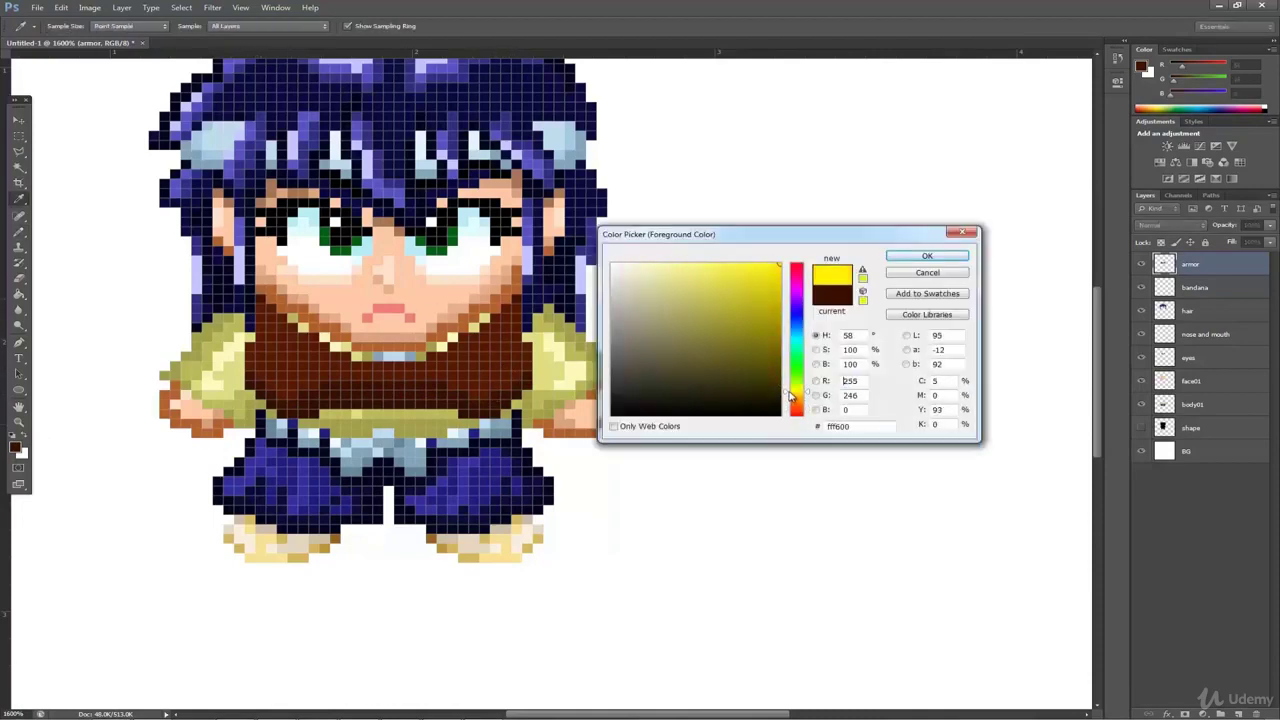
click(774, 280)
click(770, 288)
click(945, 258)
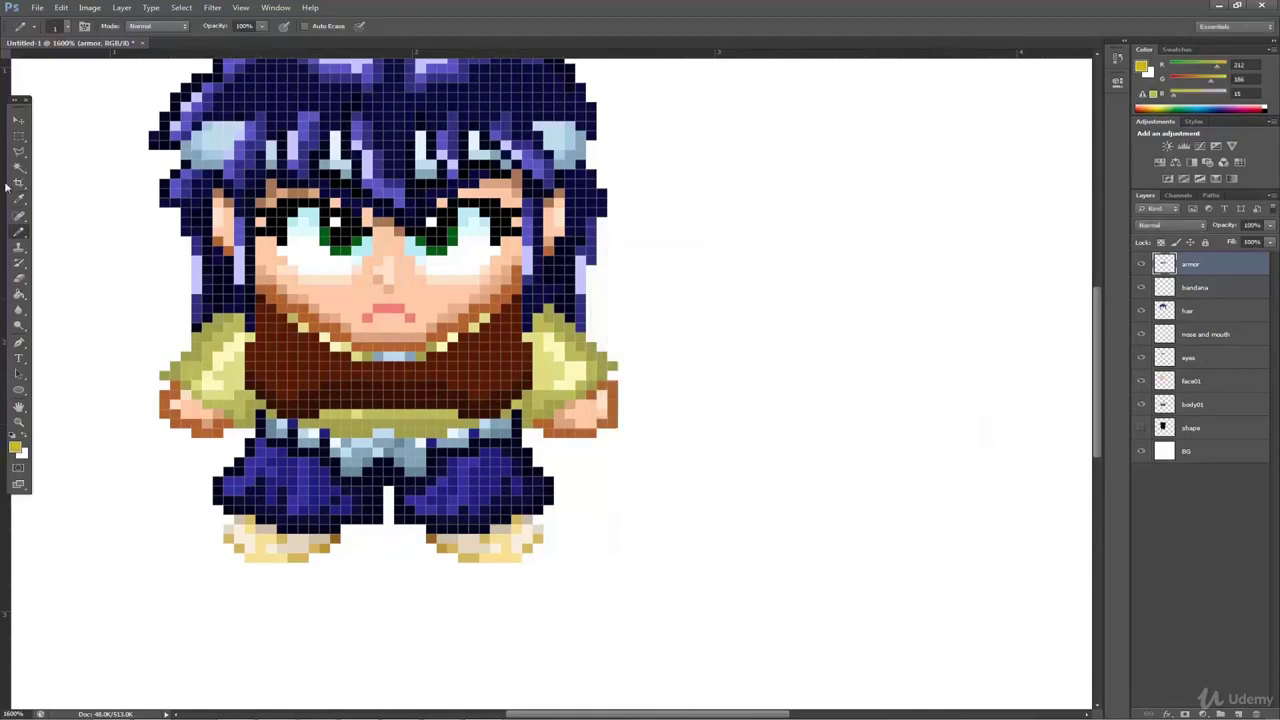
click(17, 448)
click(774, 313)
click(797, 400)
click(925, 258)
mouse_move(325, 406)
mouse_down()
mouse_move(453, 413)
mouse_move(282, 413)
mouse_up()
click(314, 413)
drag(463, 413, 493, 414)
Darken the gold to RGB 143, 96, 6, then shade the ends of the armor's trim and tidy its lower edge
click(15, 447)
click(775, 329)
click(925, 258)
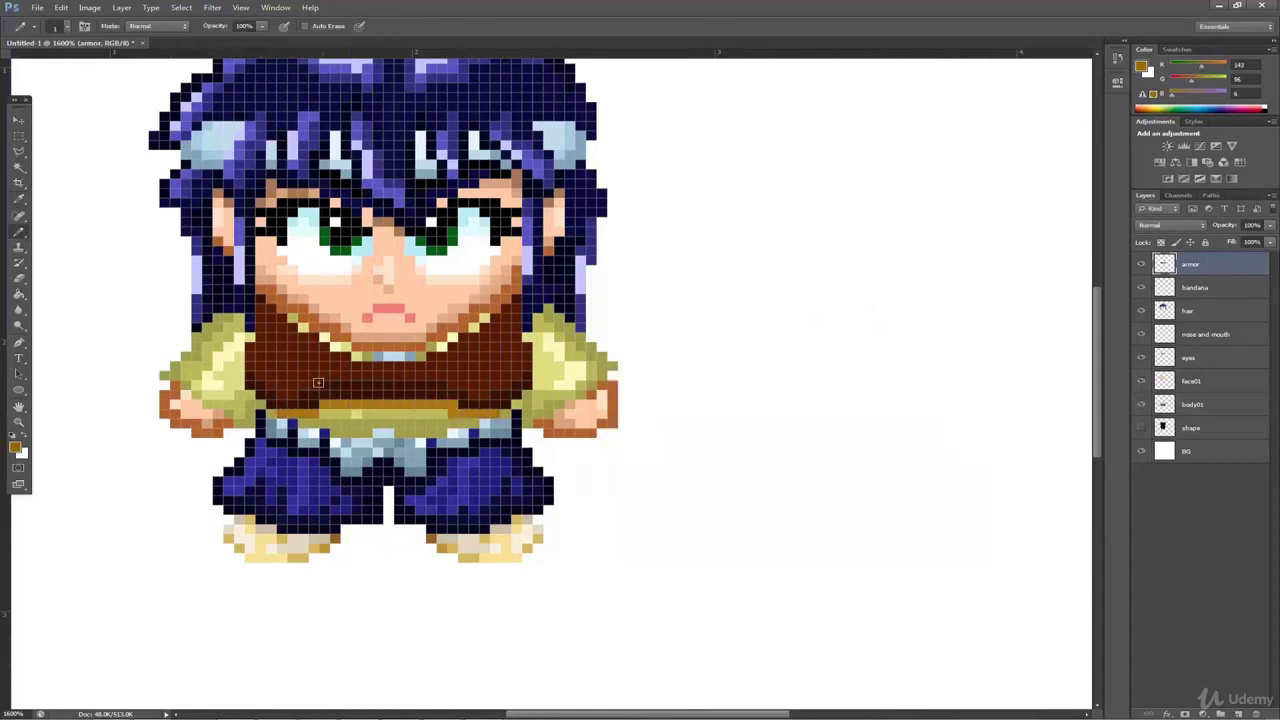
drag(293, 413, 282, 413)
key(e)
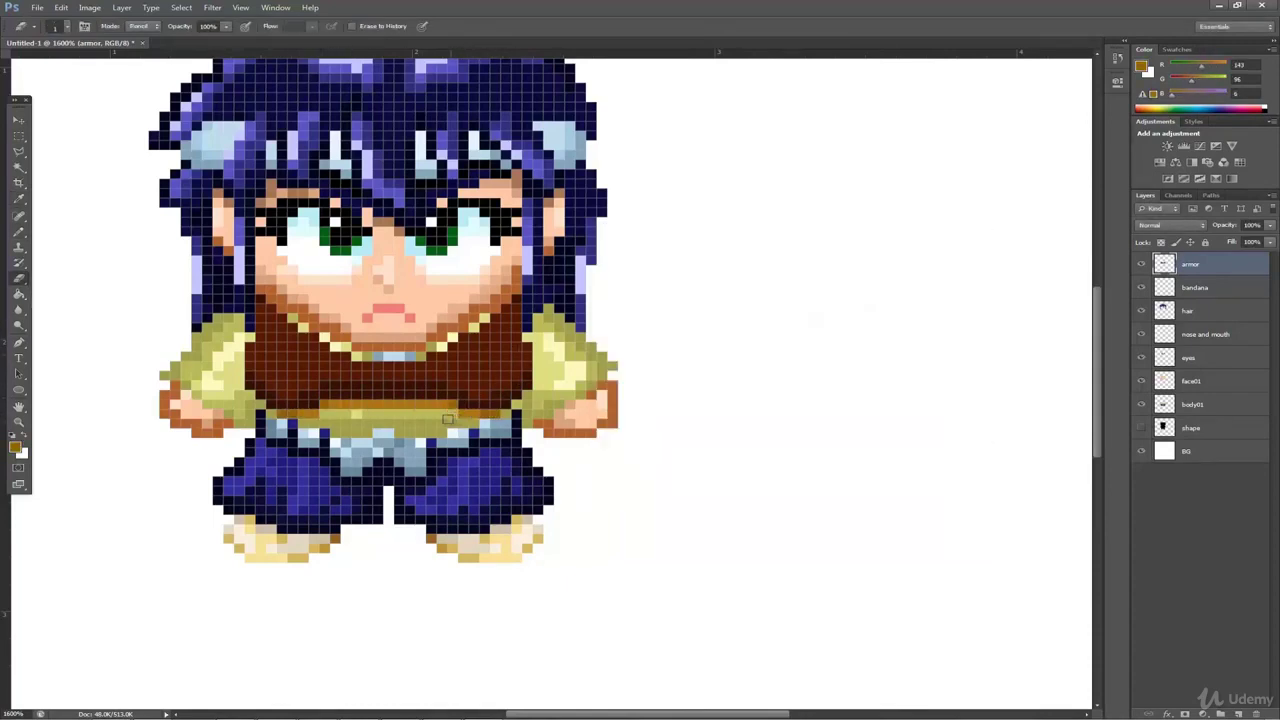
Change the colour to a bright yellow, RGB 255, 216, 0, and paint a trim along the middle of the armor's neckline
key(b)
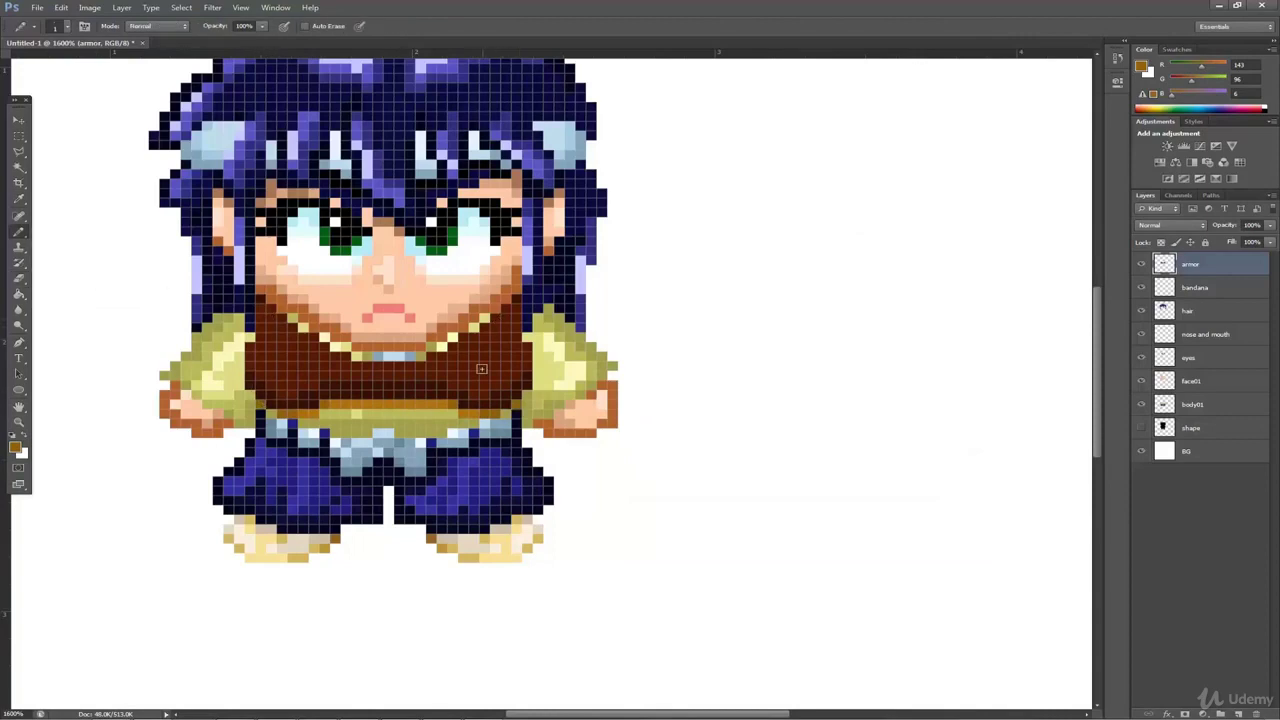
click(14, 447)
click(797, 397)
click(779, 294)
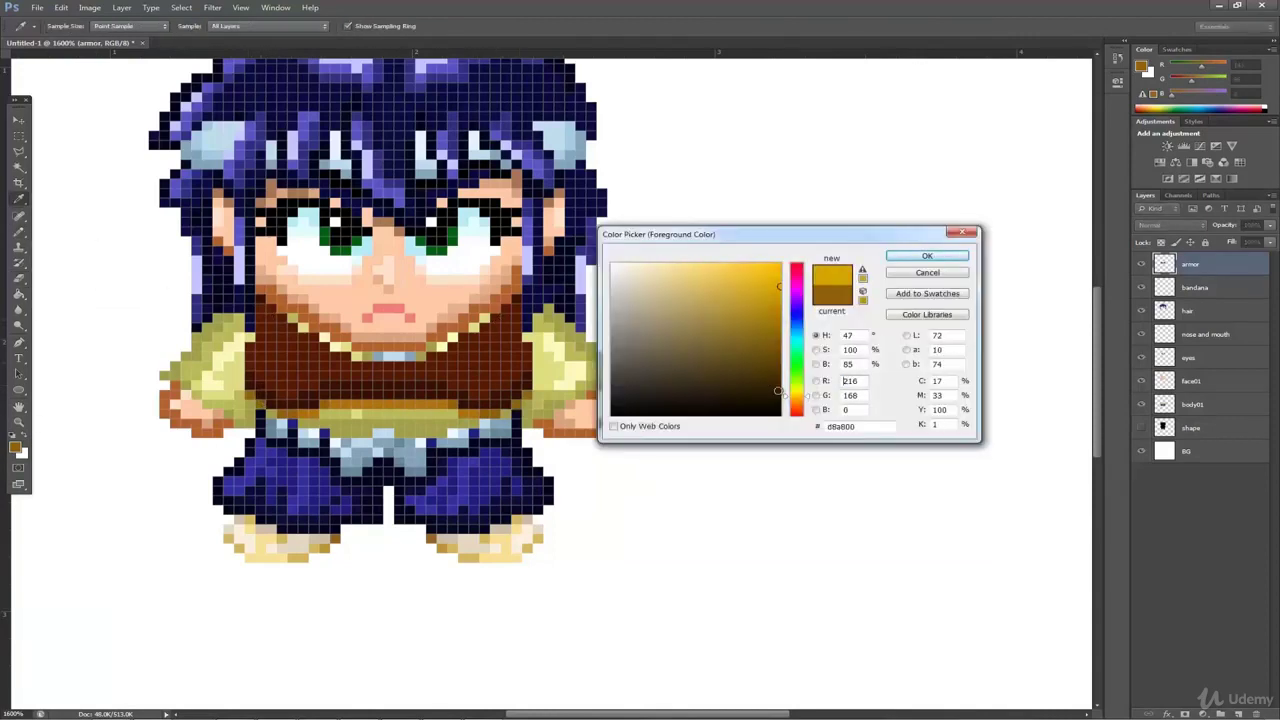
click(797, 395)
click(779, 265)
click(925, 257)
drag(355, 364, 415, 367)
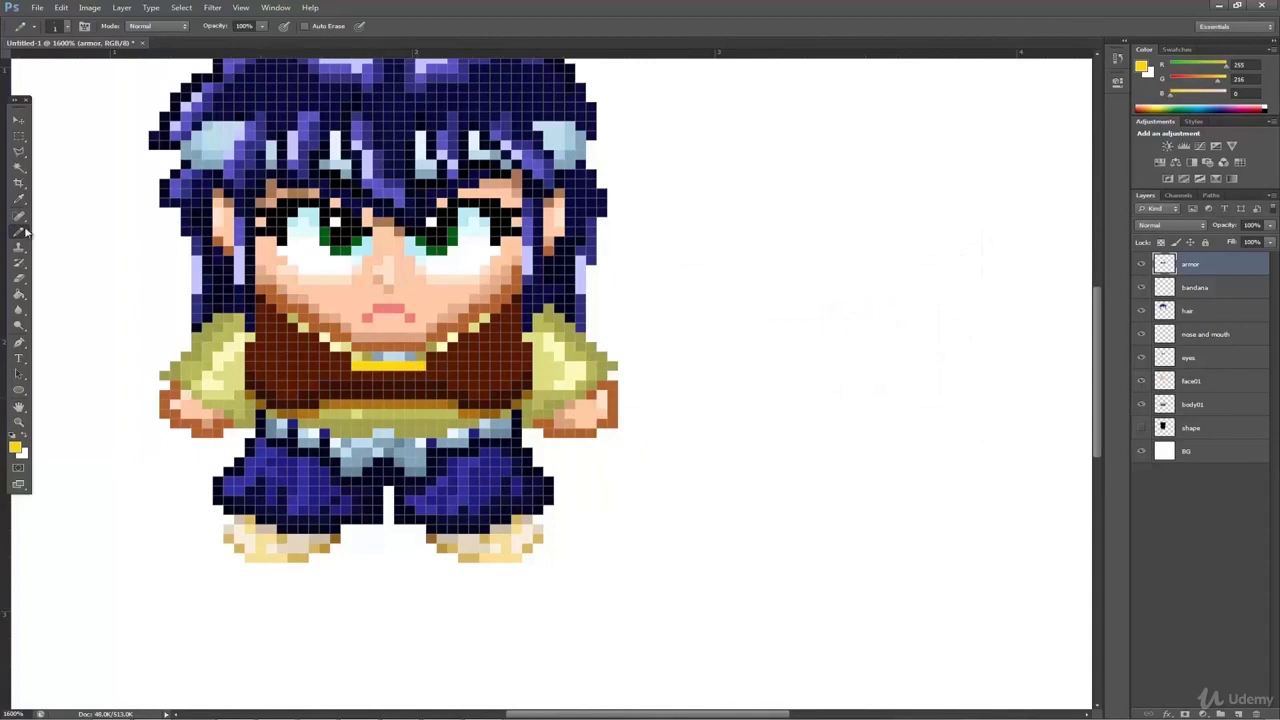
Using gold RGB 231, 166, 11, extend the neckline trim up both sides and brighten the lower trim's middle at 34% opacity
click(19, 200)
click(15, 447)
click(797, 399)
click(771, 277)
click(925, 257)
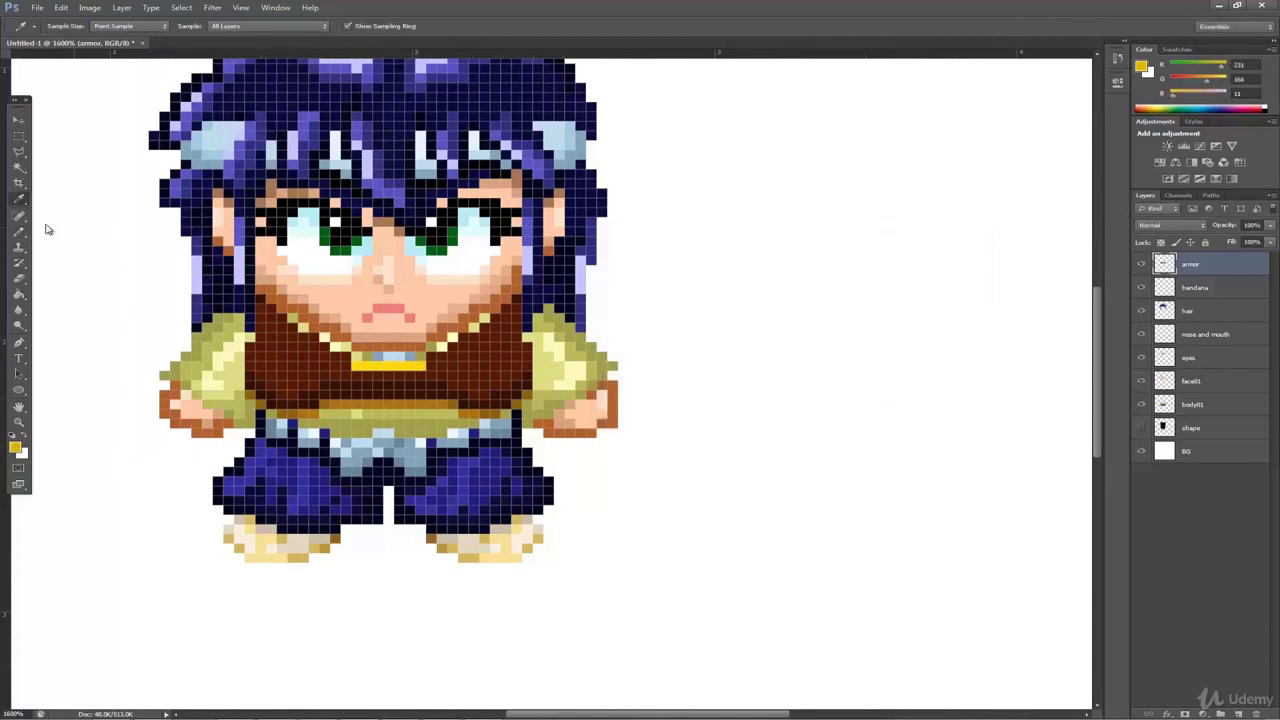
drag(18, 231, 80, 242)
drag(330, 348, 452, 346)
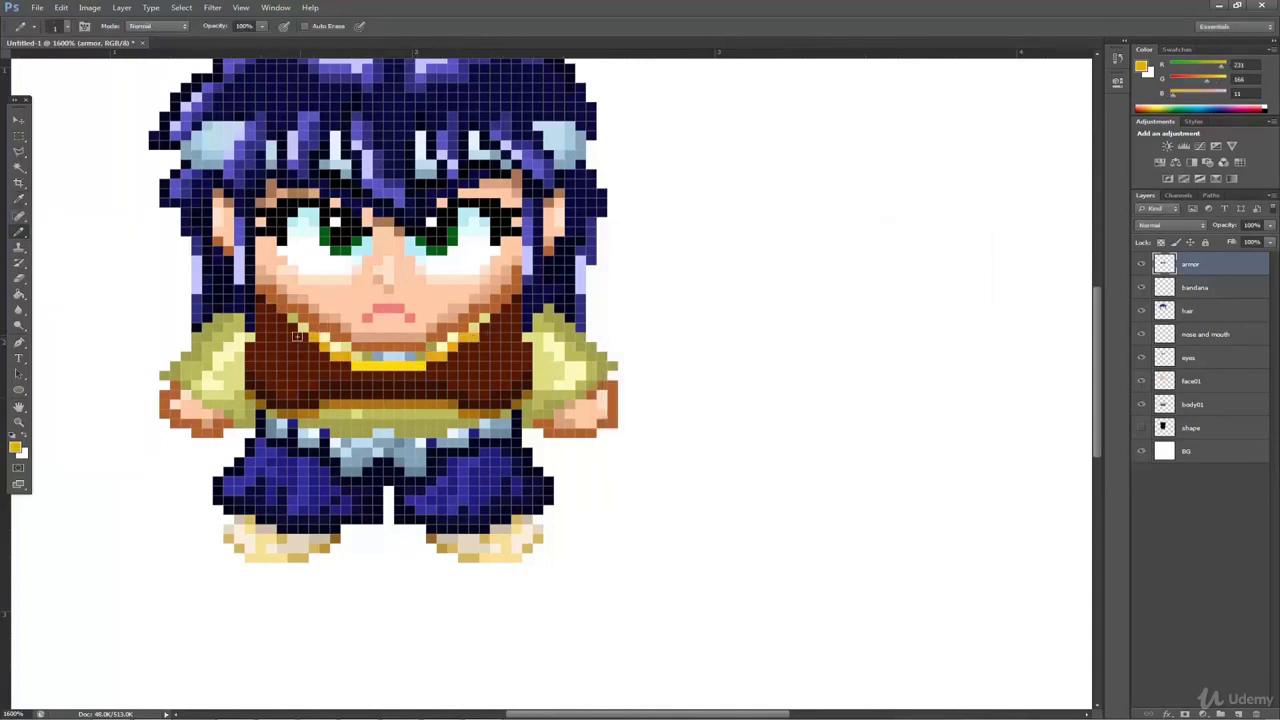
drag(300, 336, 283, 317)
drag(485, 328, 495, 318)
drag(262, 27, 215, 41)
drag(358, 404, 420, 404)
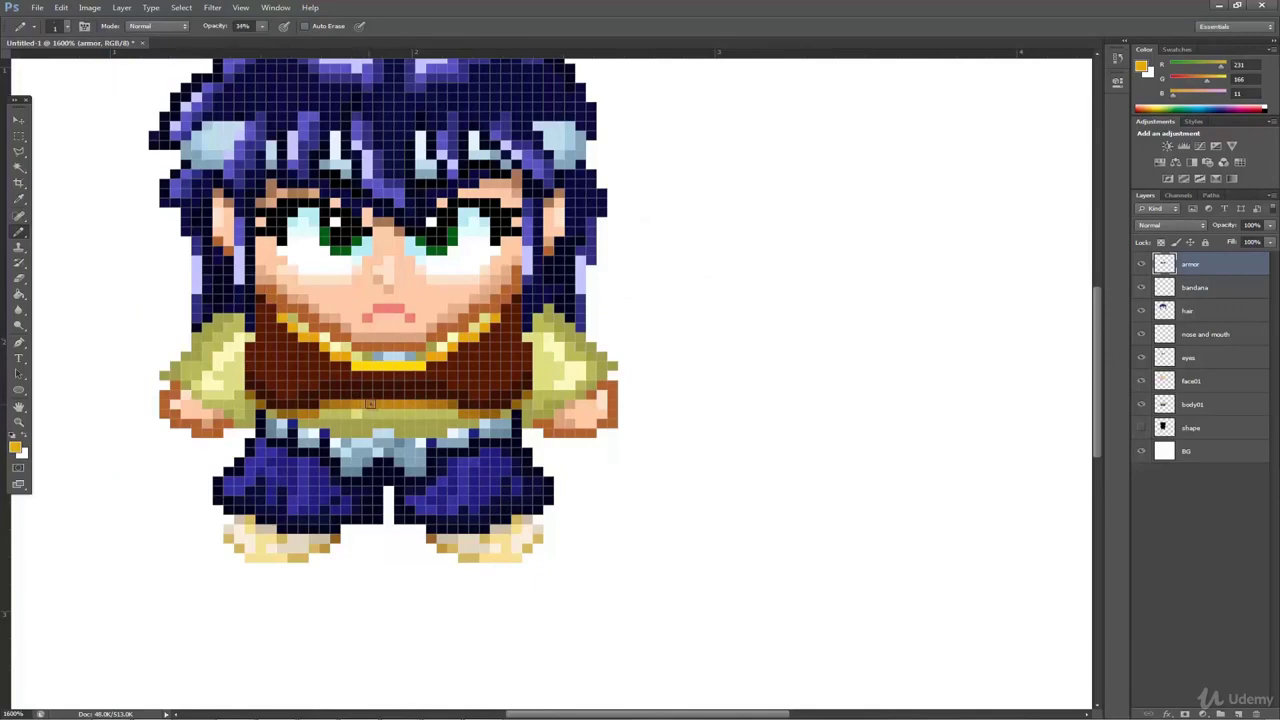
Change the colour to a pinkish beige, RGB 211, 159, 138, and paint soft highlights across the armor's chest
click(293, 390)
key(b)
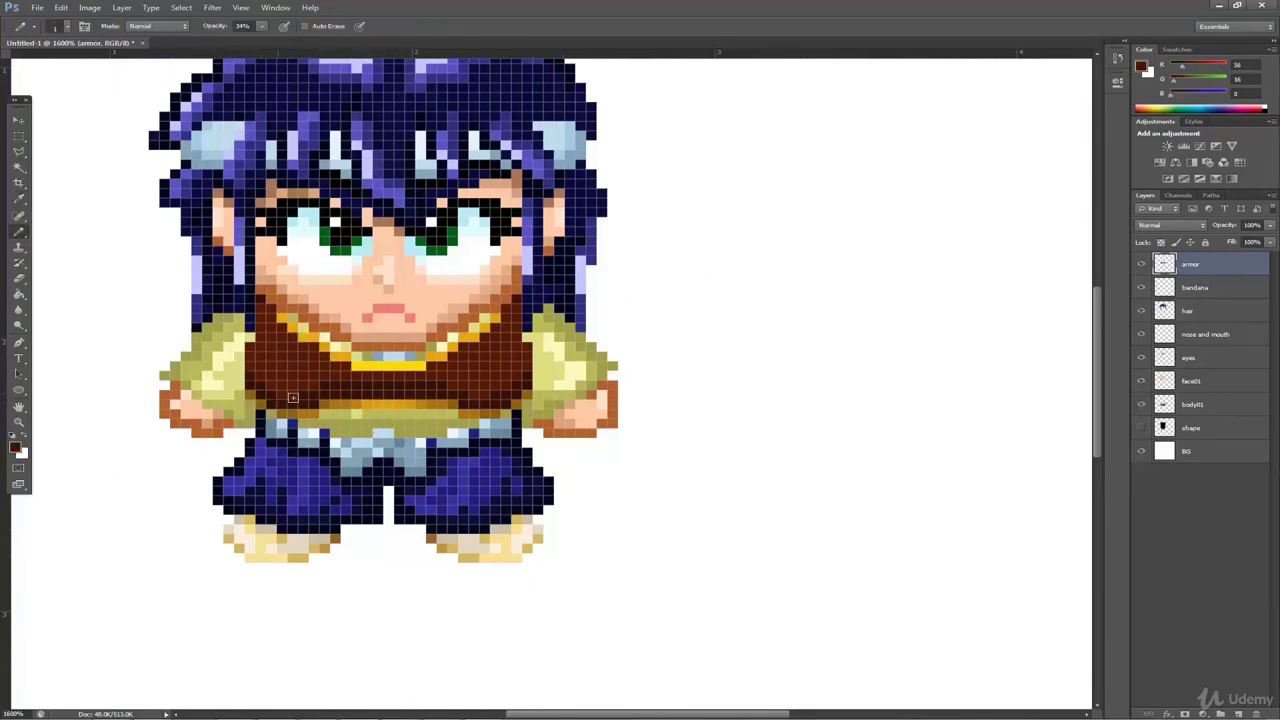
click(19, 200)
click(272, 372)
click(15, 447)
drag(721, 293, 703, 280)
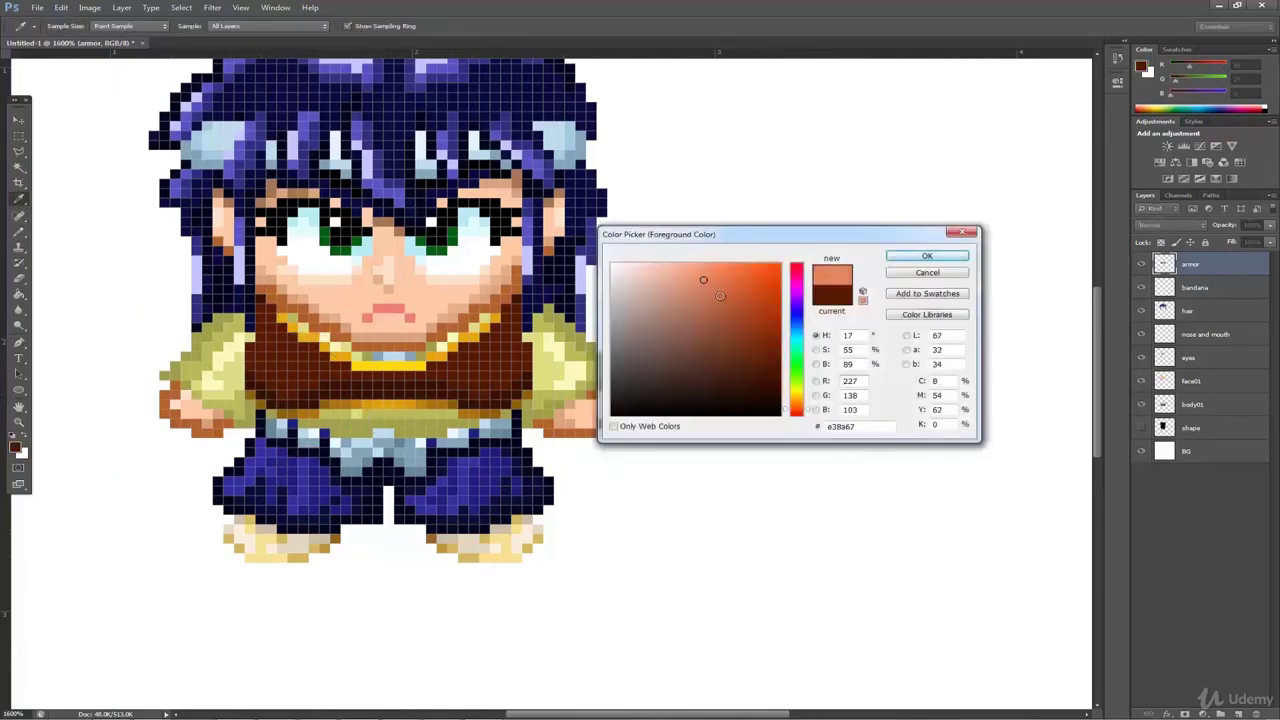
click(797, 405)
click(696, 291)
click(797, 409)
click(670, 290)
click(927, 257)
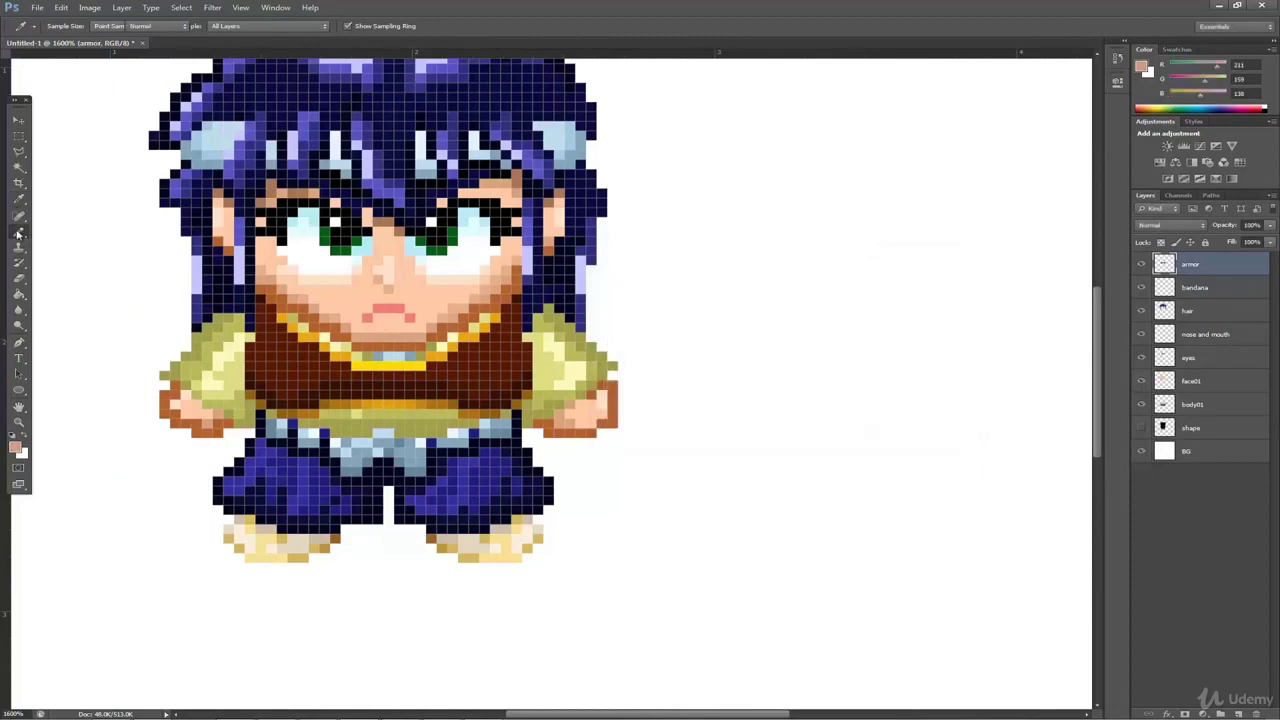
click(18, 232)
drag(292, 367, 480, 366)
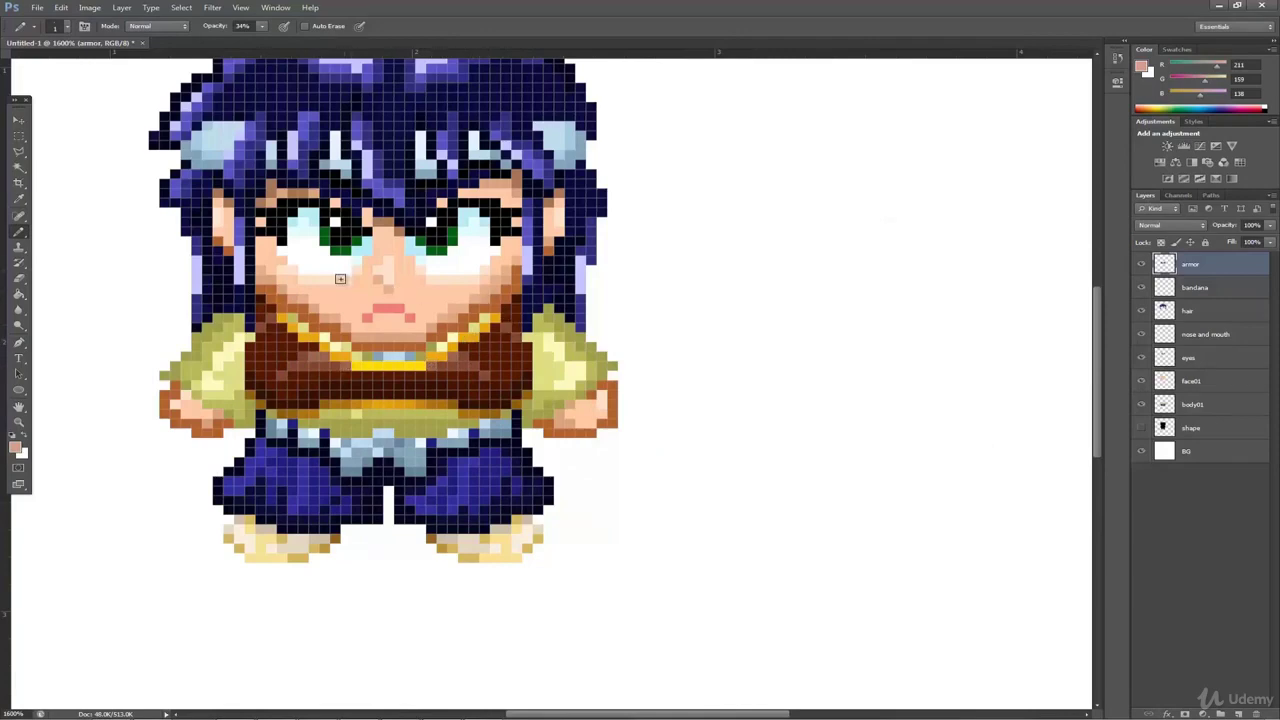
Lighten the colour to a pale peach, RGB 235, 207, 158, for the armor's highlights
click(15, 447)
click(660, 271)
click(655, 265)
click(796, 402)
click(670, 276)
click(926, 257)
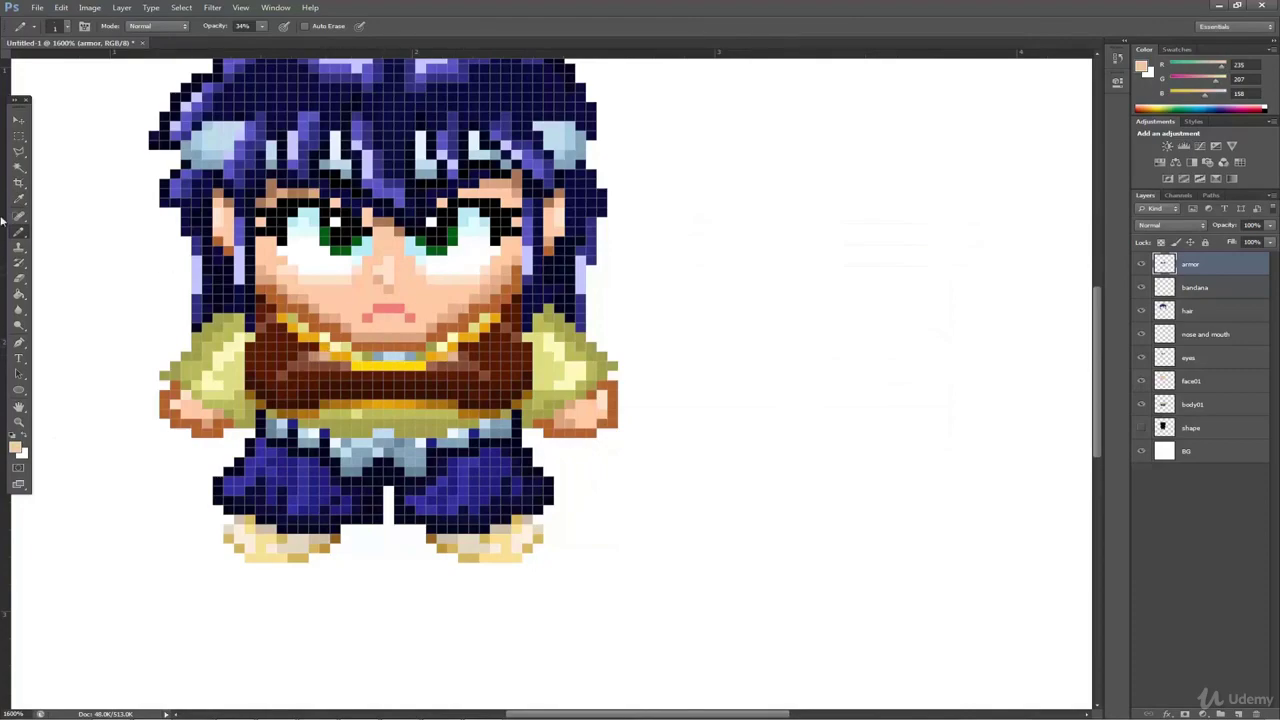
Sample the dark gold from the armor's lower trim and use the Pencil at 100% opacity to touch up the trim
click(18, 199)
click(291, 412)
click(18, 232)
key(0)
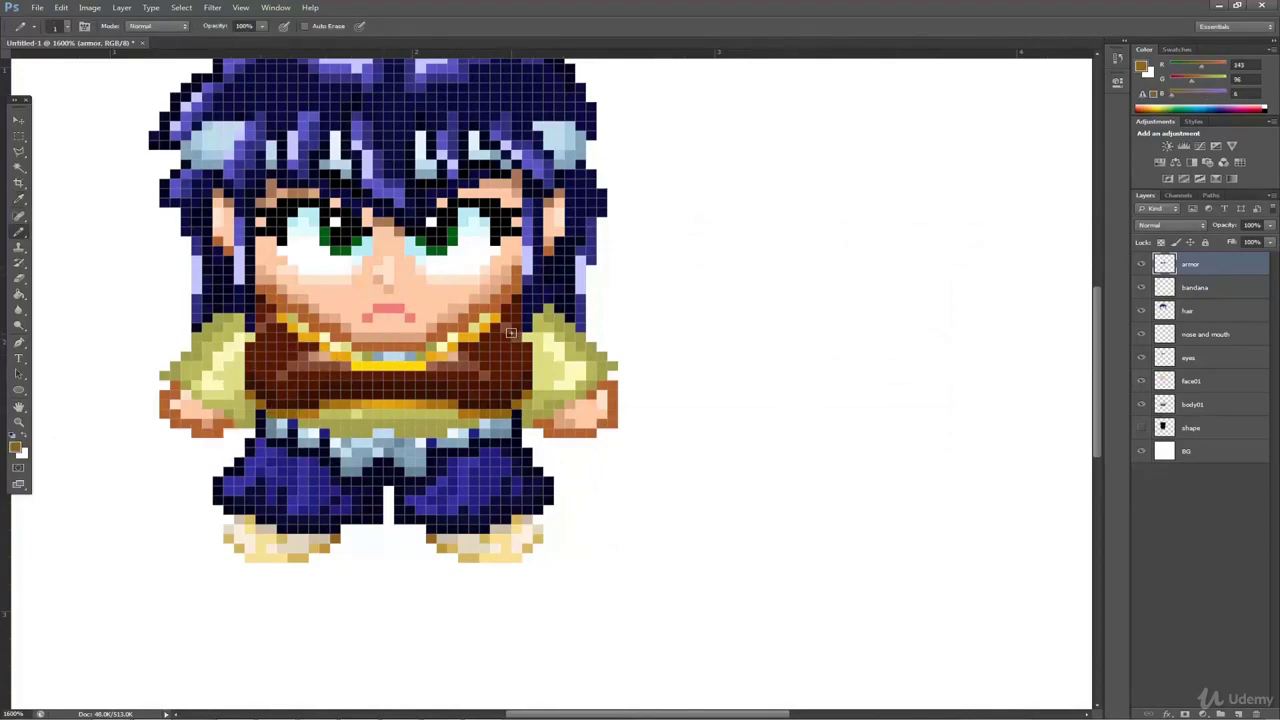
Select the lower middle part of the armor with the Lasso tool, move it one pixel down, and deselect it
key(z)
scroll(543, 332, down, 2)
scroll(544, 368, up, 3)
scroll(511, 371, down, 2)
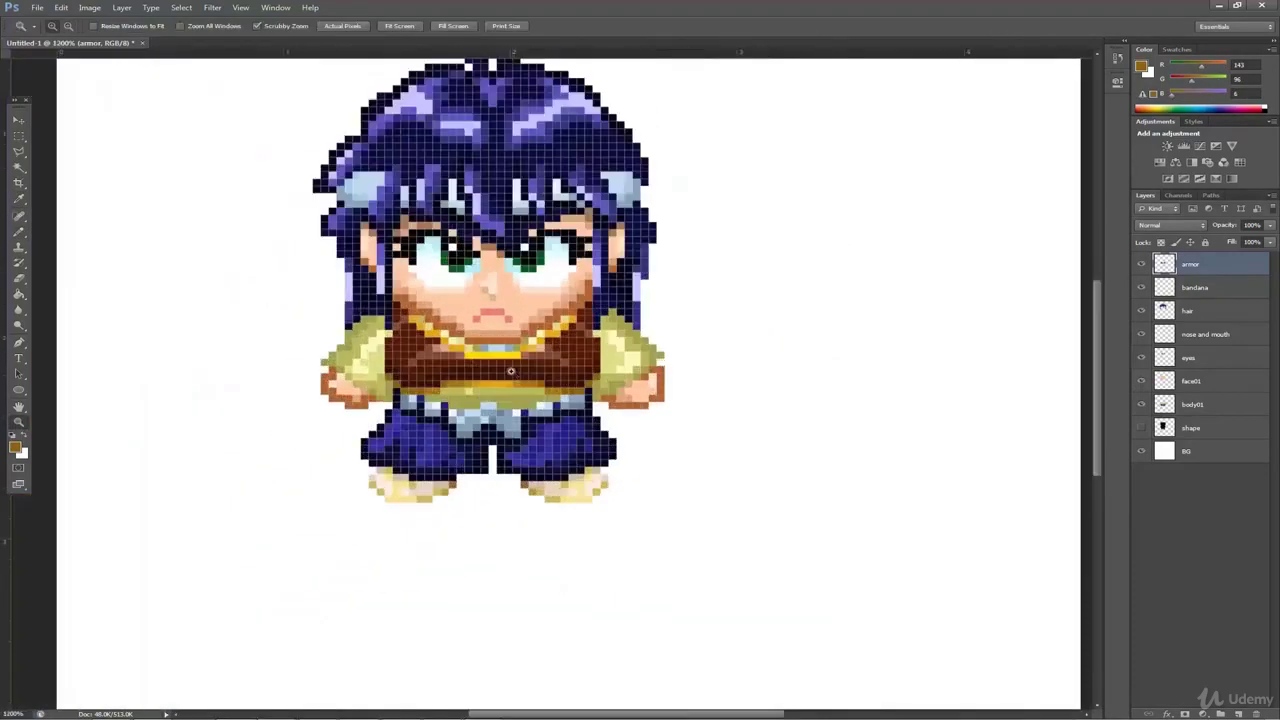
scroll(511, 371, up, 1)
key(l)
mouse_move(426, 379)
mouse_down()
mouse_move(609, 423)
mouse_move(613, 398)
mouse_move(379, 380)
mouse_move(612, 387)
mouse_up()
click(19, 119)
key(Down)
key(ctrl+d)
Sample the armor's browns and dark gold to repaint pixels around the shifted part, and clean up the armor's side edges
click(19, 200)
click(406, 391)
key(b)
click(19, 200)
click(374, 403)
click(19, 232)
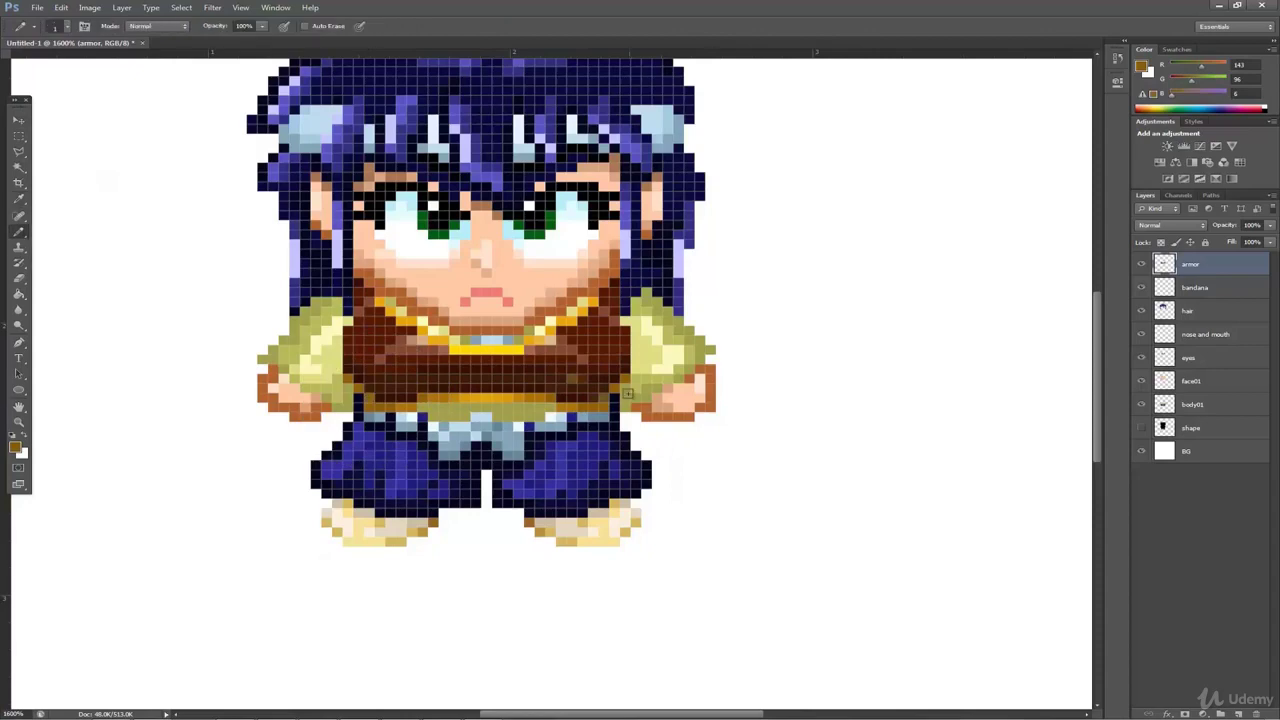
click(19, 200)
click(550, 387)
click(19, 232)
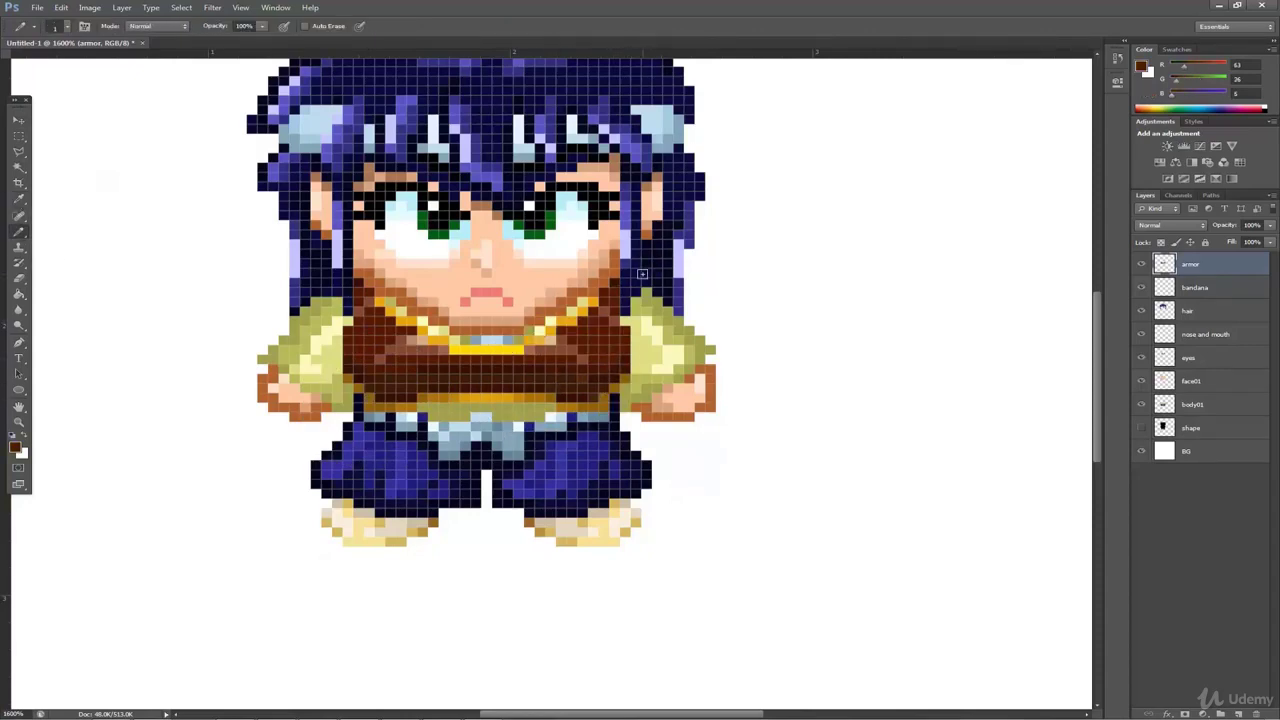
key(e)
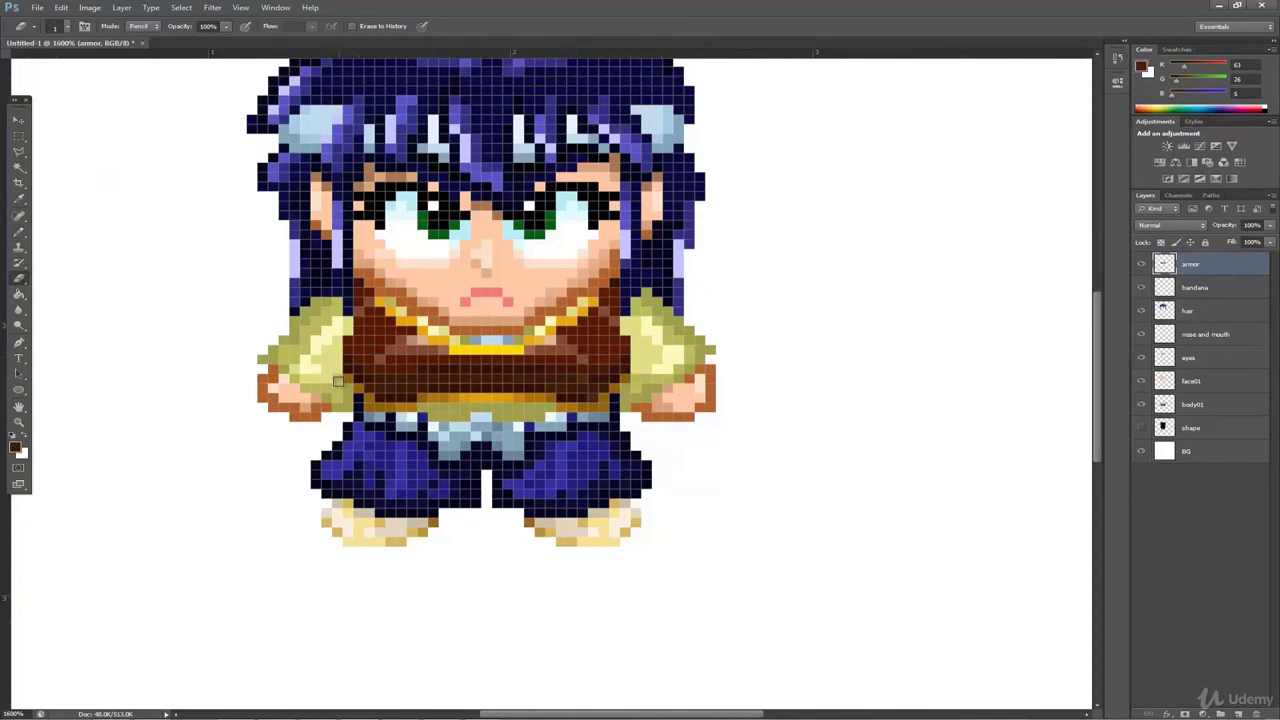
click(19, 200)
click(407, 371)
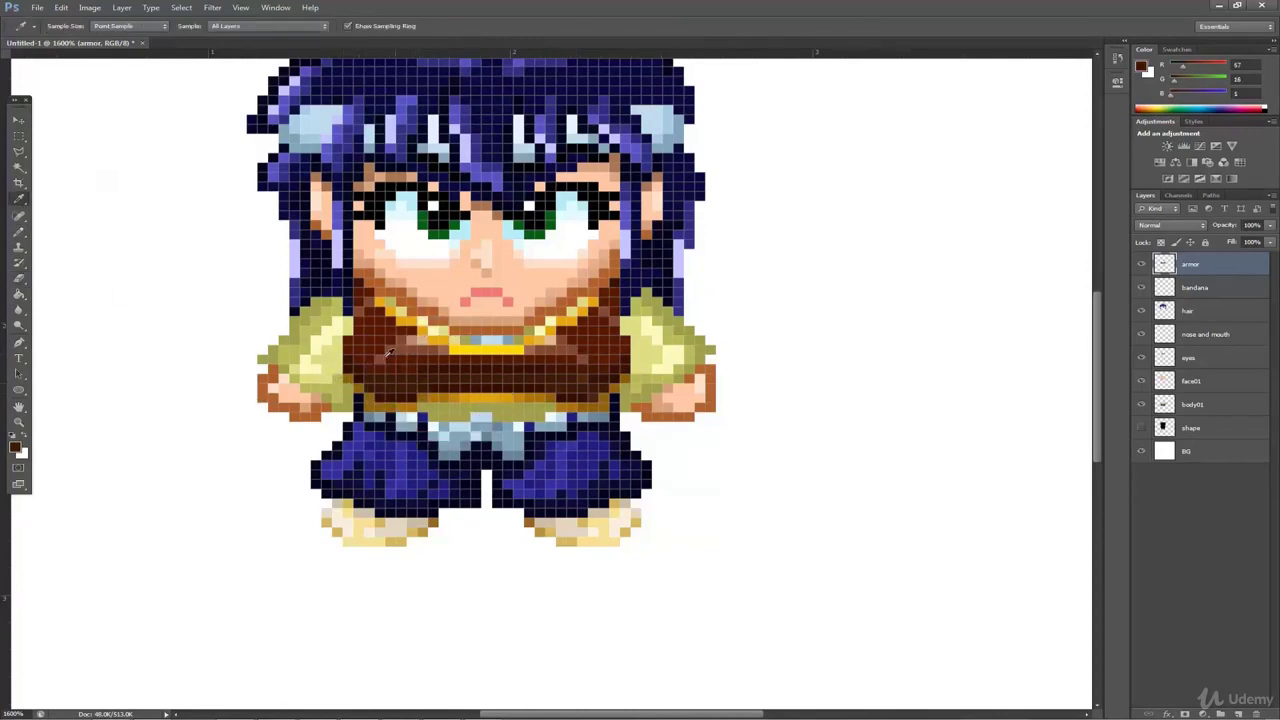
click(19, 232)
Select the middle of the armor's lower edge with a rectangular marquee, move it down, and deselect it
right_click(18, 136)
click(70, 136)
drag(416, 384, 556, 420)
click(18, 118)
key(ctrl+d)
Fill the gap above the lowered trim with rows of dark to lighter browns sampled from the armor
click(19, 200)
click(407, 394)
click(19, 232)
drag(422, 398, 551, 398)
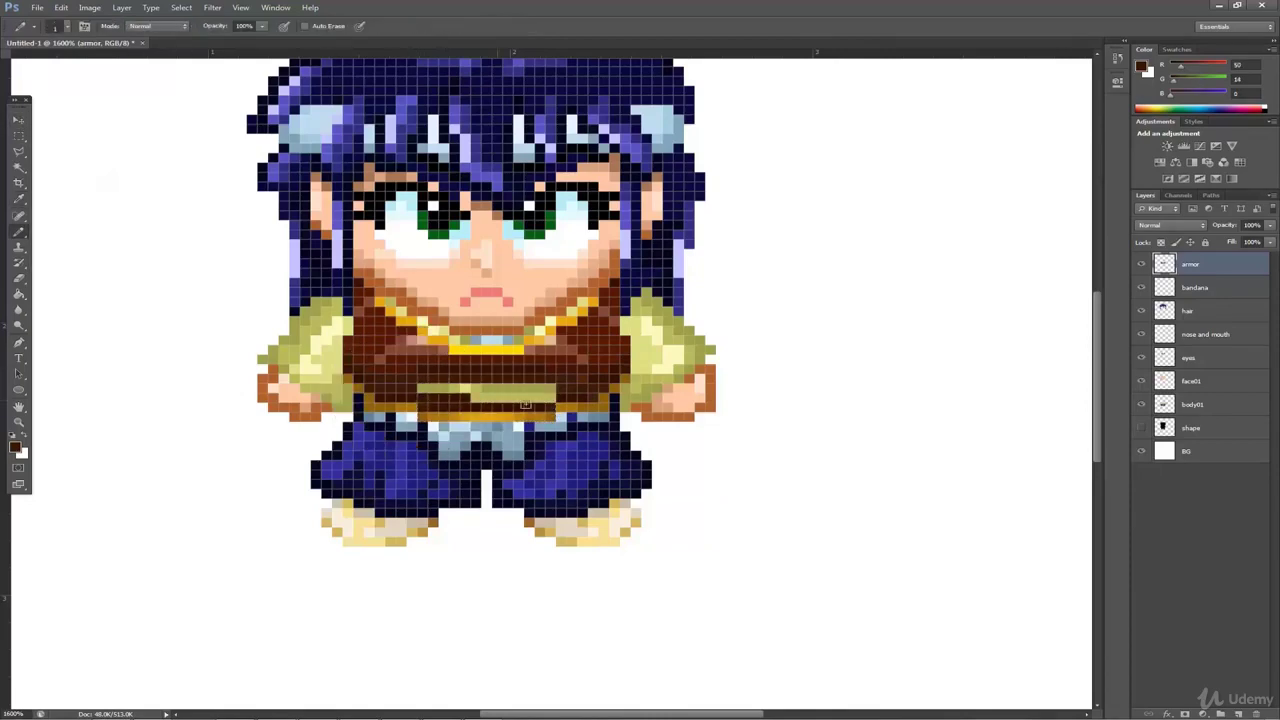
click(19, 200)
click(407, 383)
click(19, 232)
drag(419, 384, 551, 388)
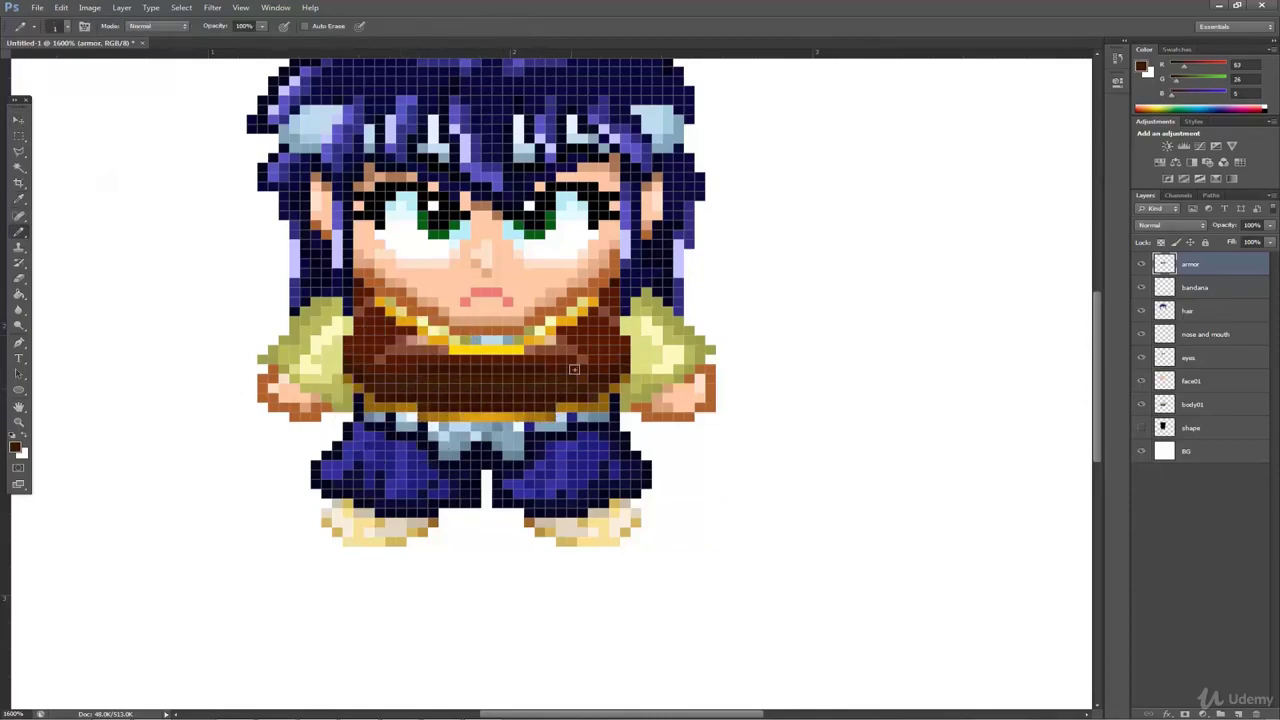
click(19, 200)
click(434, 360)
click(19, 232)
drag(419, 370, 551, 372)
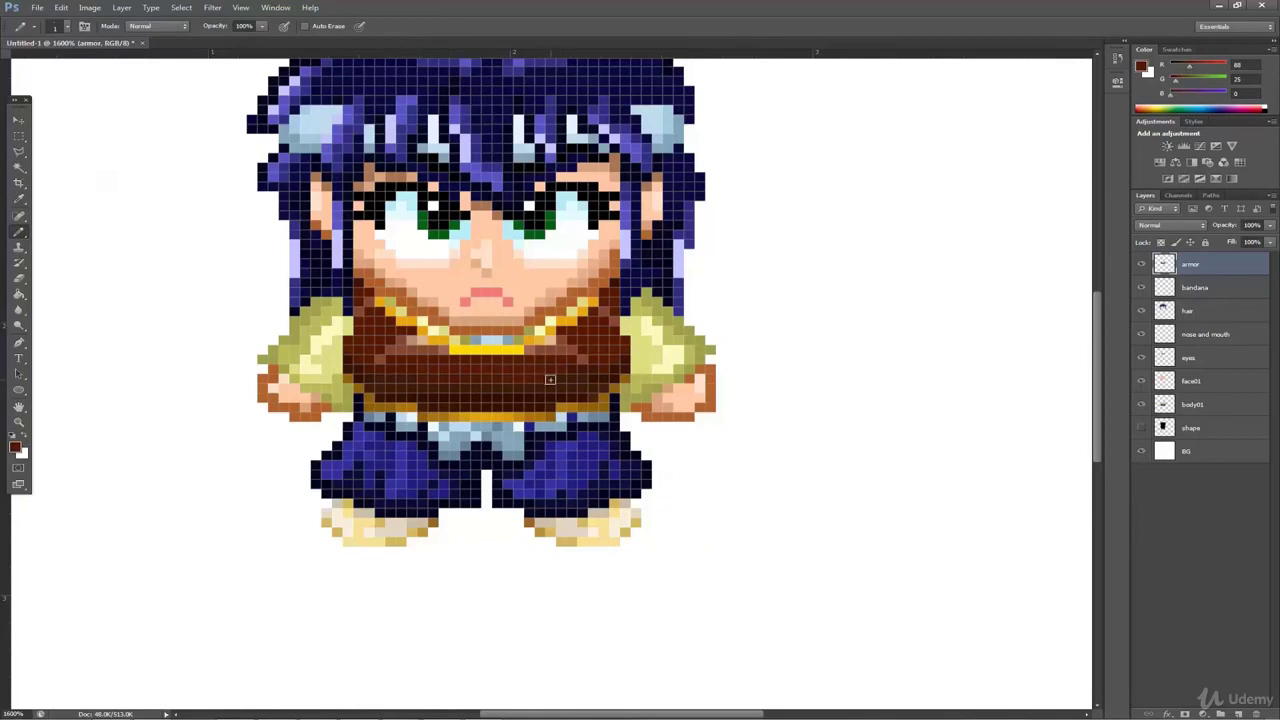
Darken the brown to RGB 30, 8, 0 and shade the lower sides of the armor
click(16, 448)
click(929, 254)
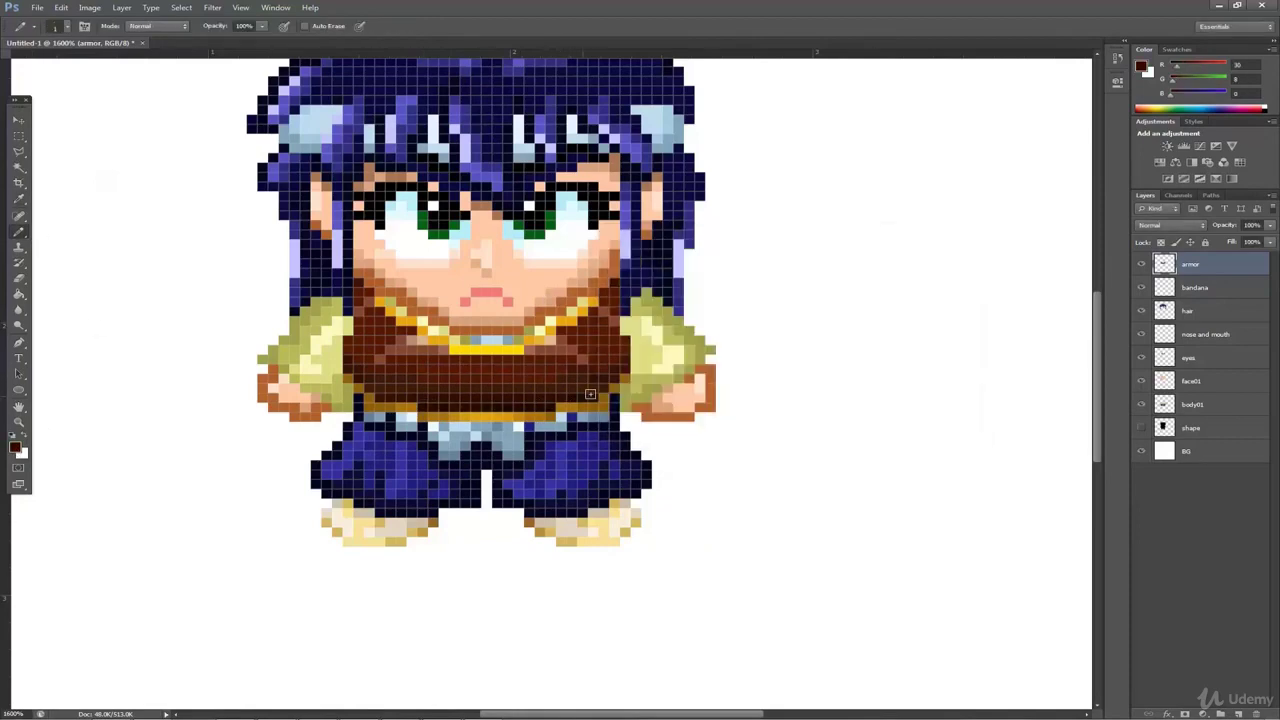
drag(407, 380, 370, 387)
Create a new layer named "weapon 1" above the armor layer
key(z)
alt+click(656, 304)
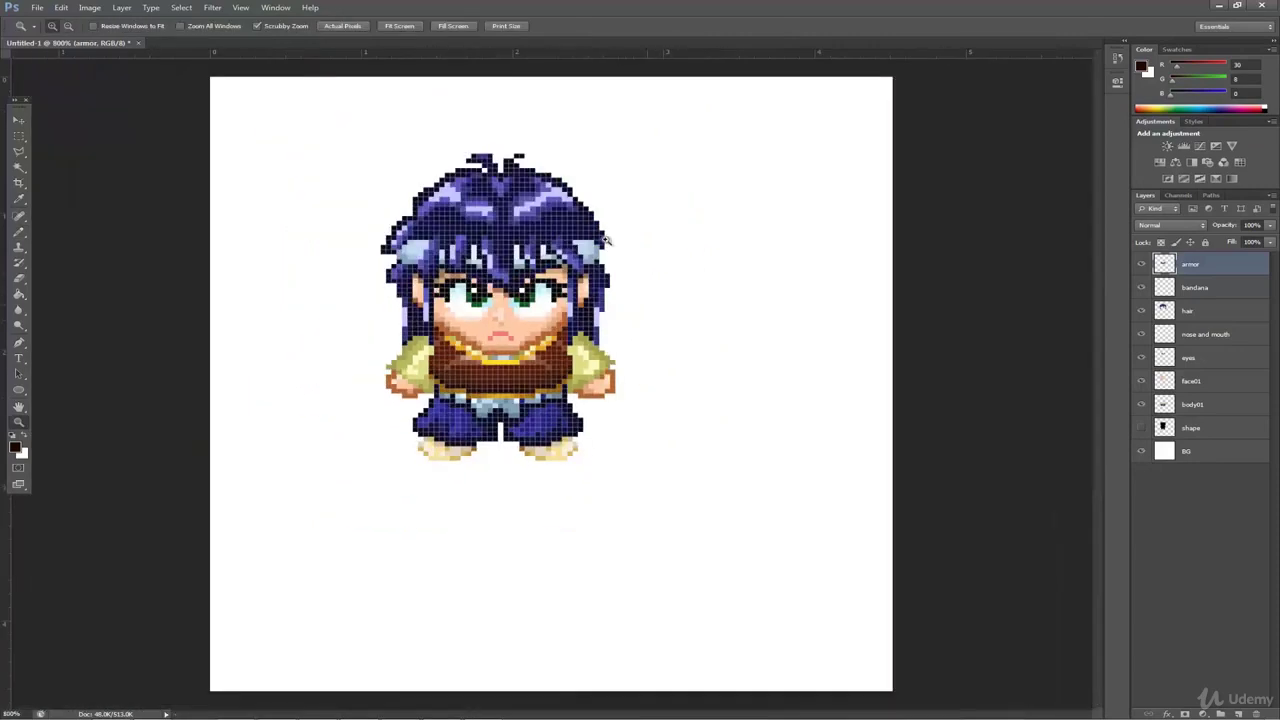
click(121, 8)
mouse_move(135, 20)
click(287, 18)
text(weapon 1)
key(Return)
Draw a vertical dark brown bar, two pixels wide, beside the character as the sword's scabbard
click(734, 334)
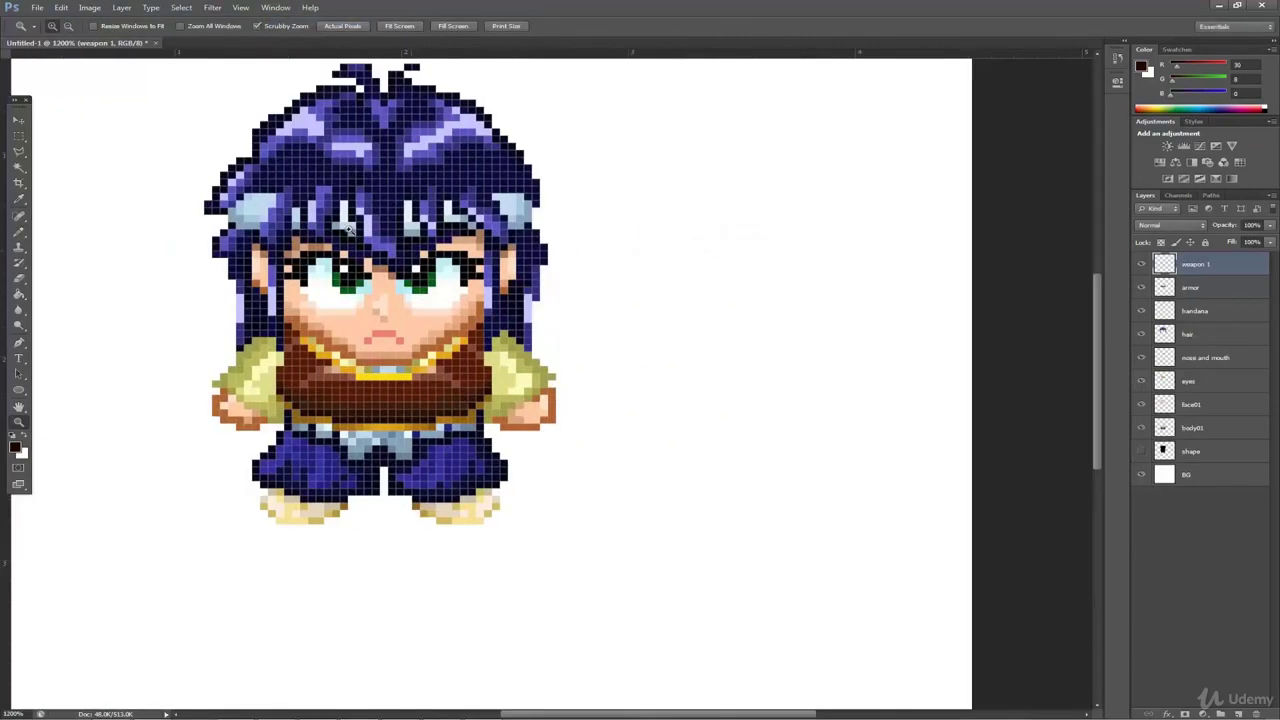
click(18, 231)
drag(632, 247, 630, 506)
drag(640, 506, 638, 248)
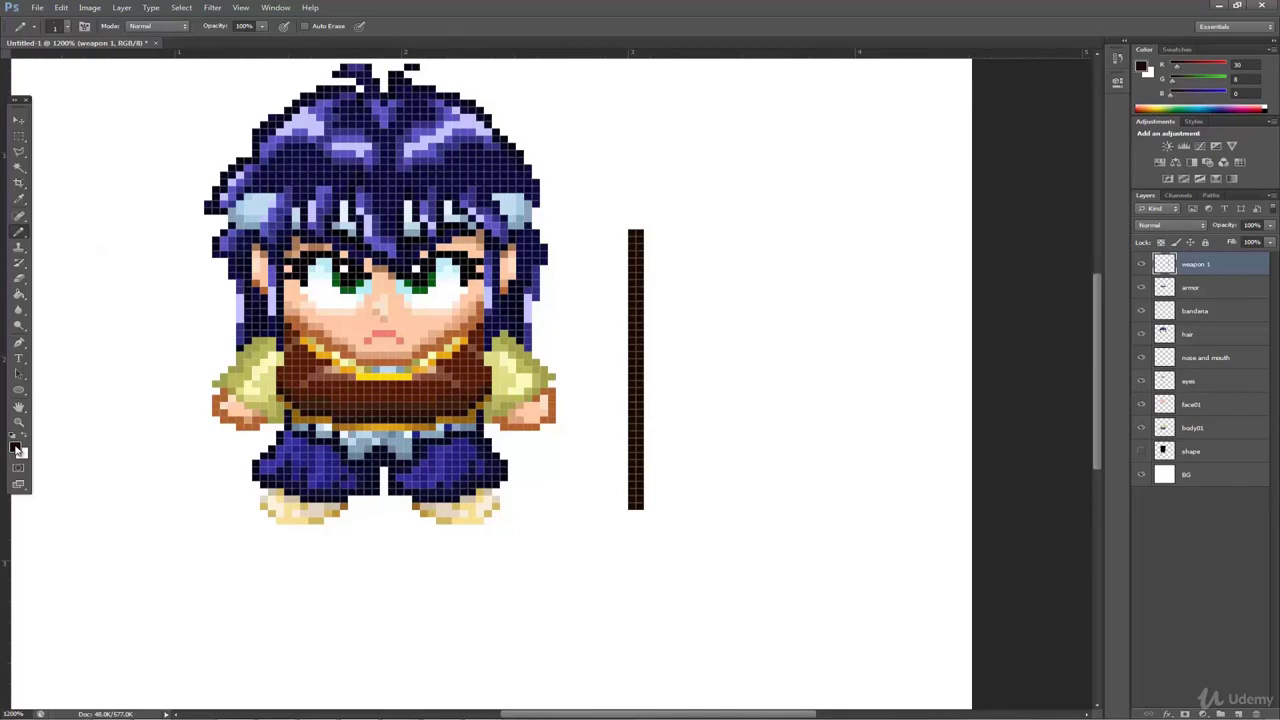
Change the colour to grey RGB 107, 99, 96, highlight one side of the scabbard, and draw the sword's handle, guard and pommel
click(15, 447)
click(632, 352)
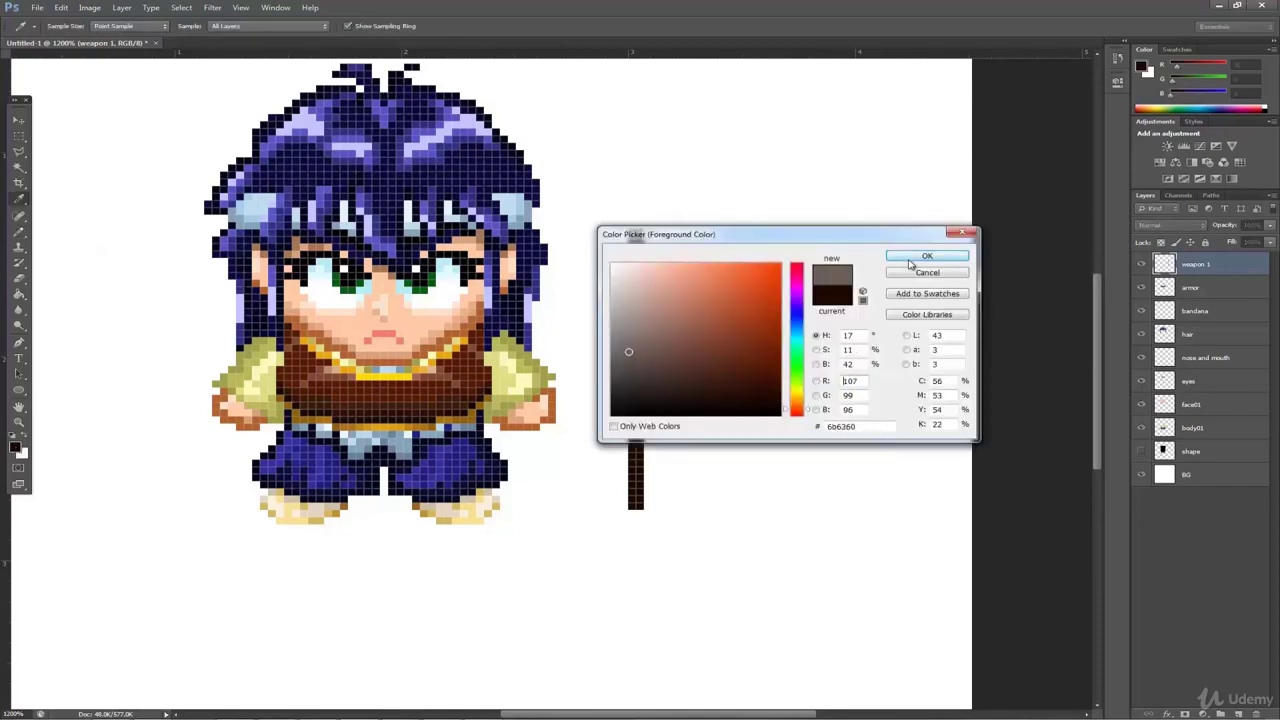
click(905, 257)
mouse_move(632, 487)
mouse_down()
mouse_move(625, 268)
mouse_move(634, 158)
mouse_up()
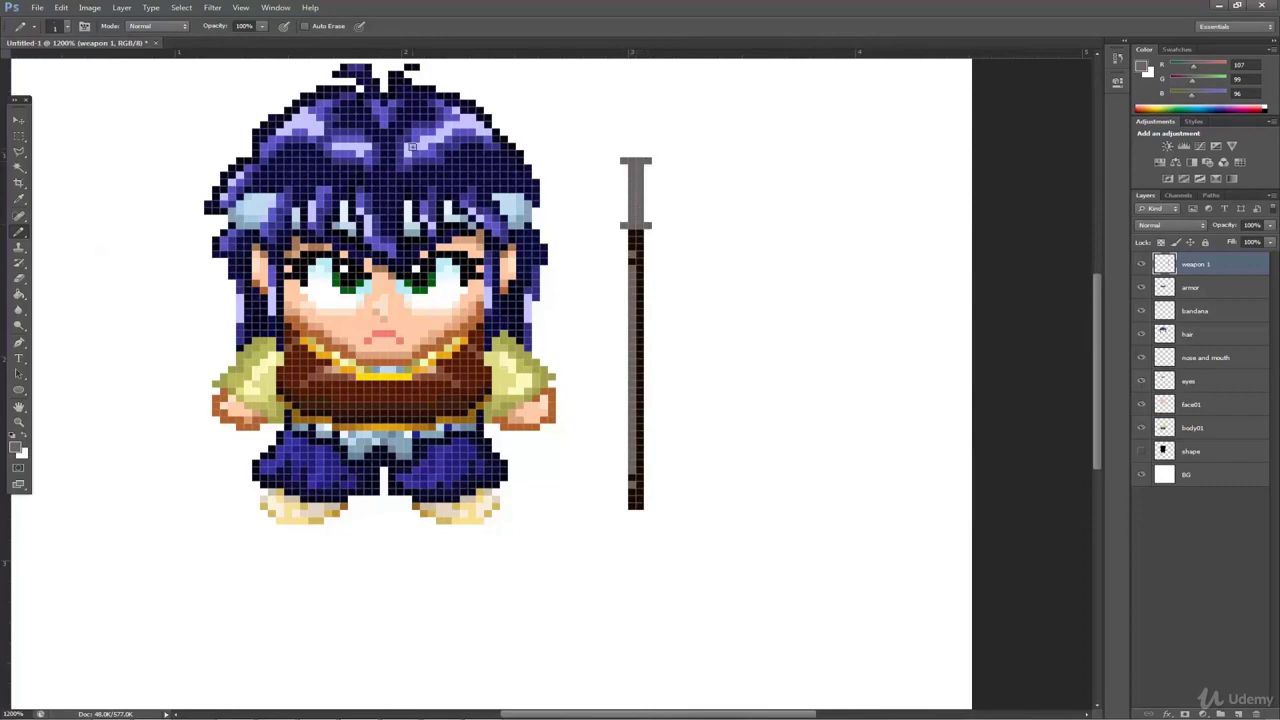
Change the colour to orange RGB 217, 135, 30 and repaint the sword's guard and pommel
click(15, 447)
click(795, 333)
click(640, 278)
drag(793, 388, 788, 399)
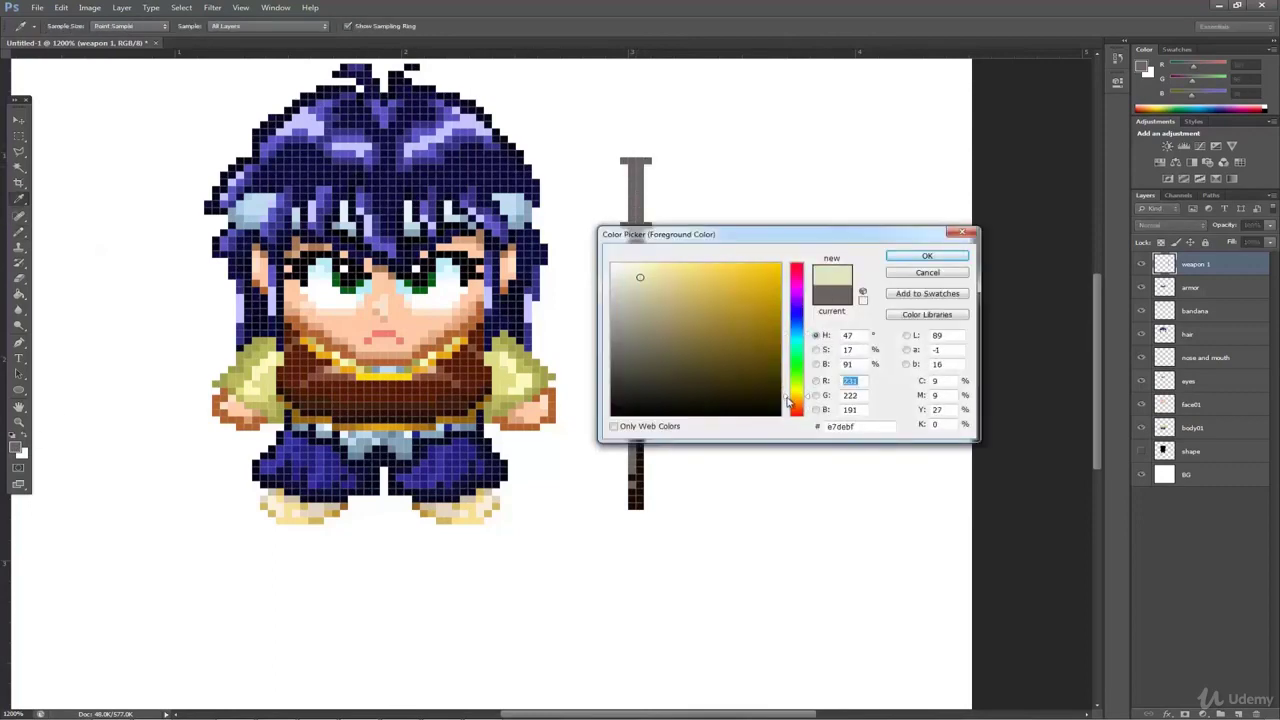
drag(694, 274, 734, 266)
drag(788, 397, 788, 402)
click(736, 277)
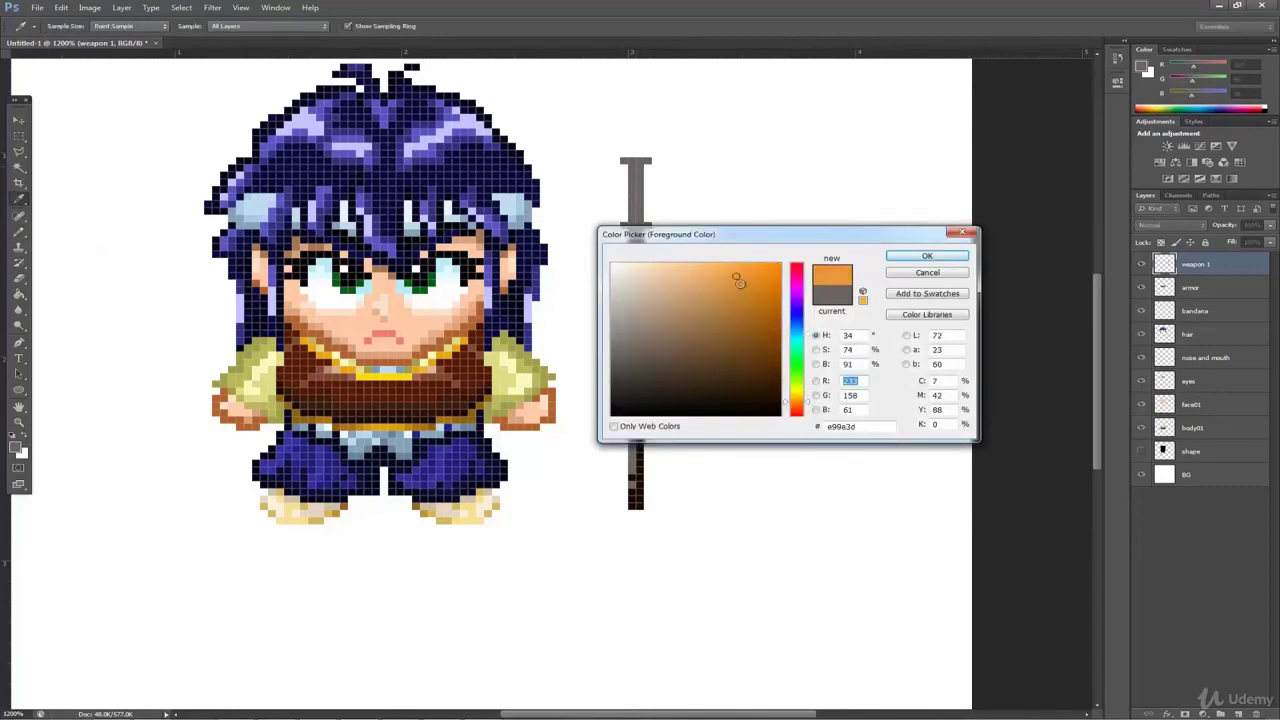
key(Return)
key(b)
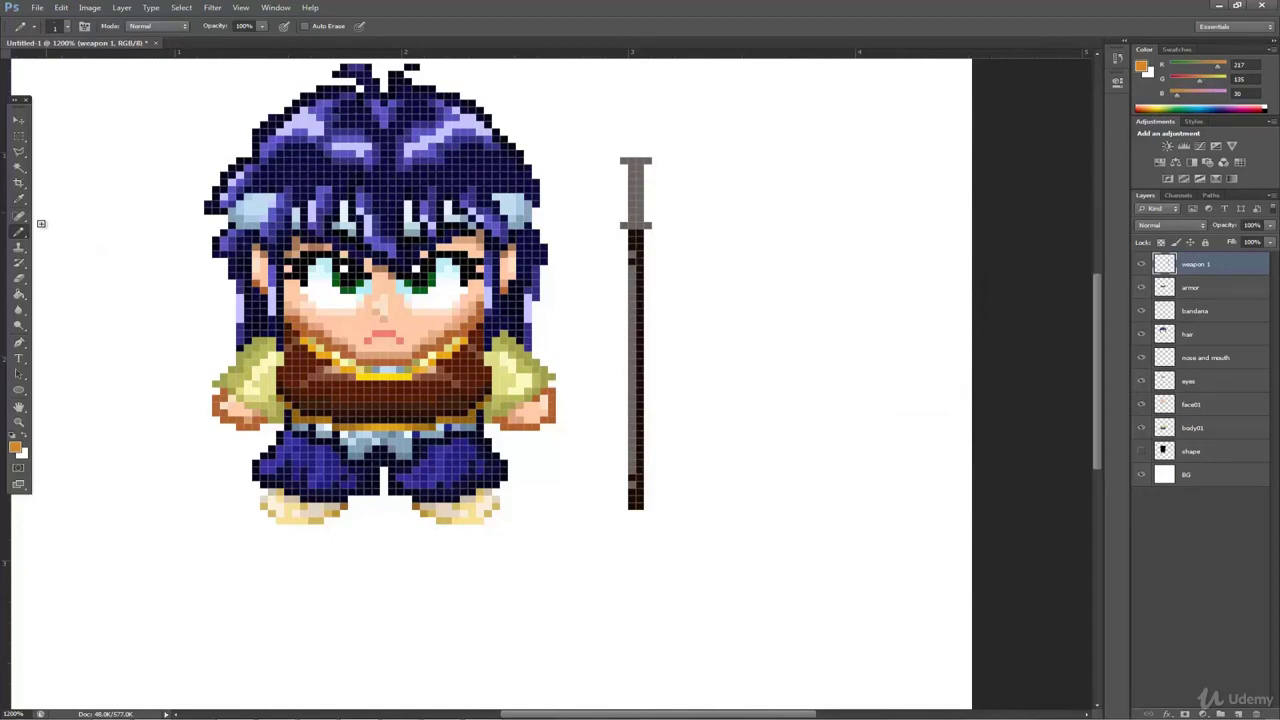
drag(621, 225, 645, 225)
Lighten the orange to gold and a paler yellow, and highlight the middle of the sword's guard and pommel
click(21, 448)
click(794, 393)
drag(730, 276, 750, 264)
click(794, 399)
click(926, 257)
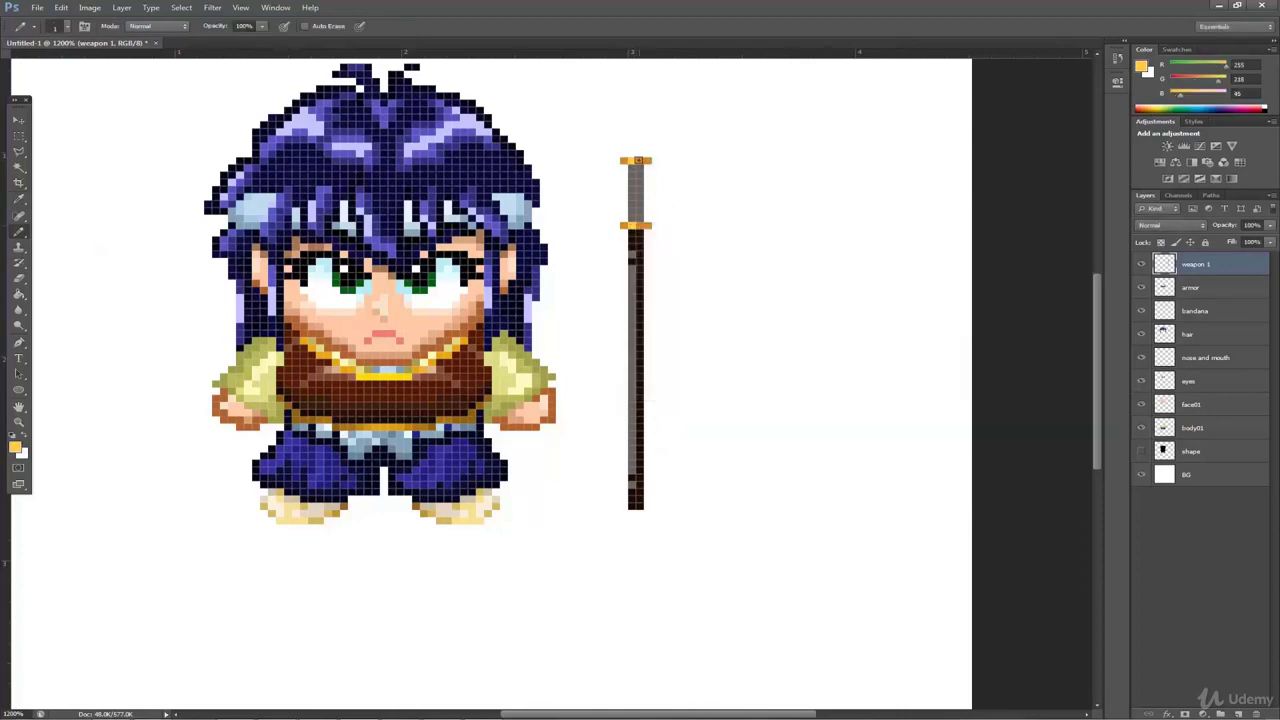
click(25, 448)
click(703, 263)
key(Return)
Change the colour to light blue, RGB 163, 202, 226, and paint over the sword's handle
click(15, 447)
click(677, 269)
key(Return)
drag(640, 218, 632, 168)
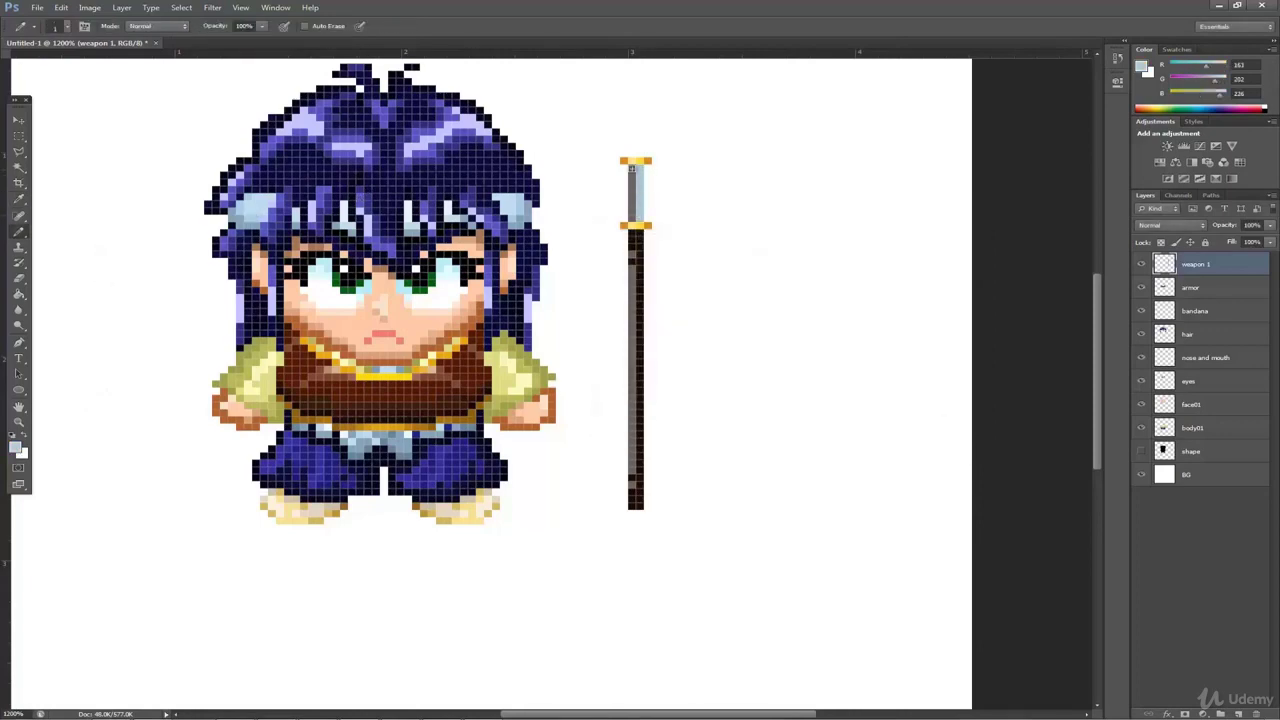
Lighten the blue to a very pale tint and dot evenly spaced highlight pixels along one side of the handle
click(16, 449)
click(629, 265)
click(923, 260)
click(632, 175)
click(632, 190)
click(632, 204)
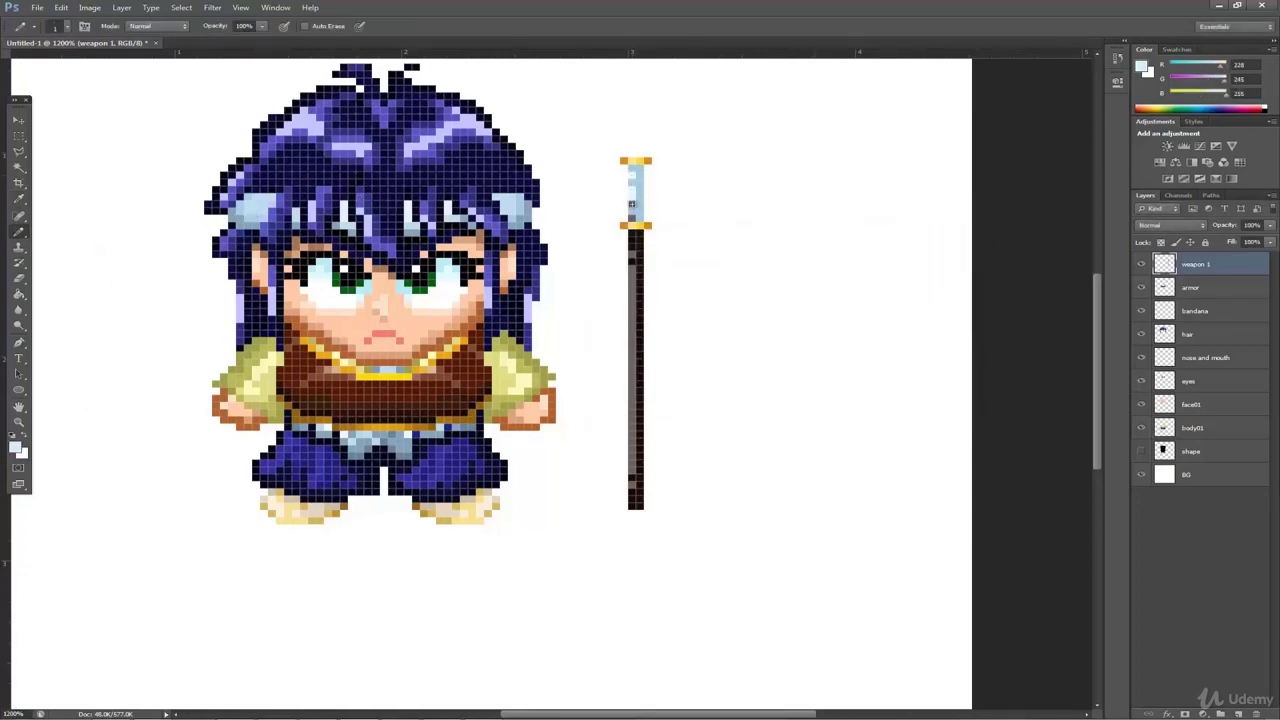
Darken the handle's blue to RGB 125, 163, 186, shade the handle, and lower the Pencil opacity to 37%
key(i)
click(634, 190)
click(15, 447)
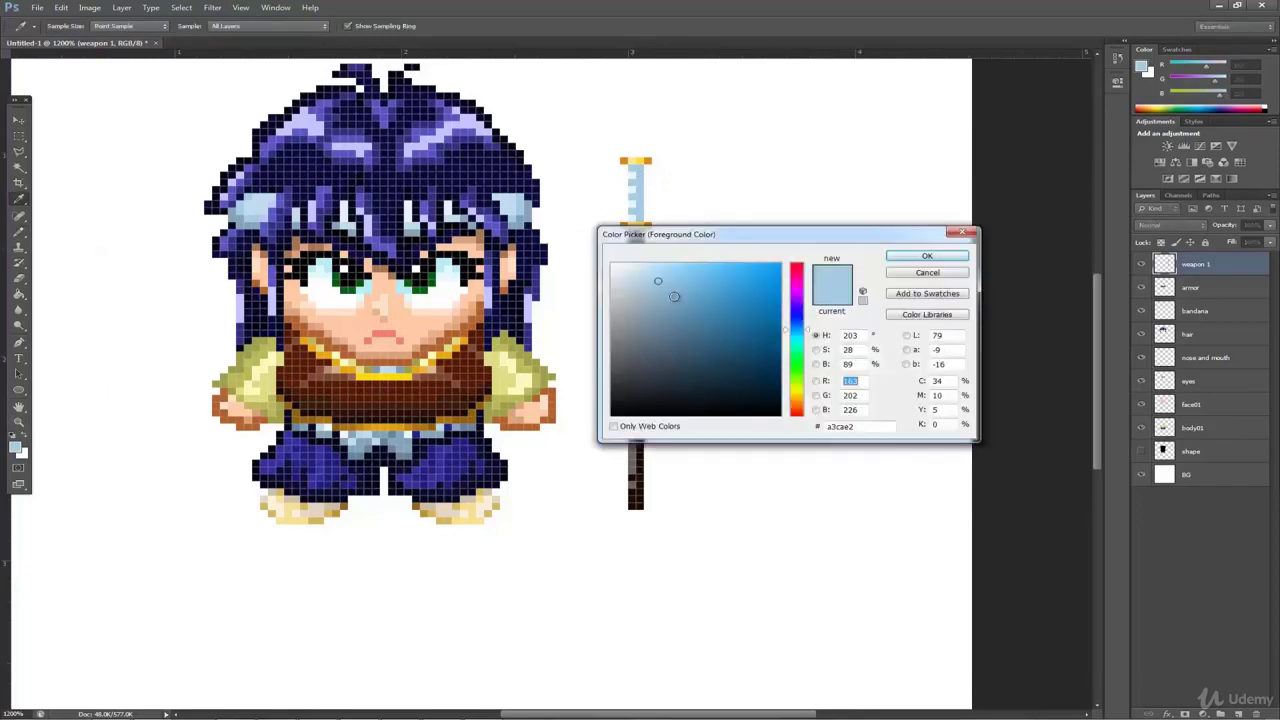
click(926, 256)
key(b)
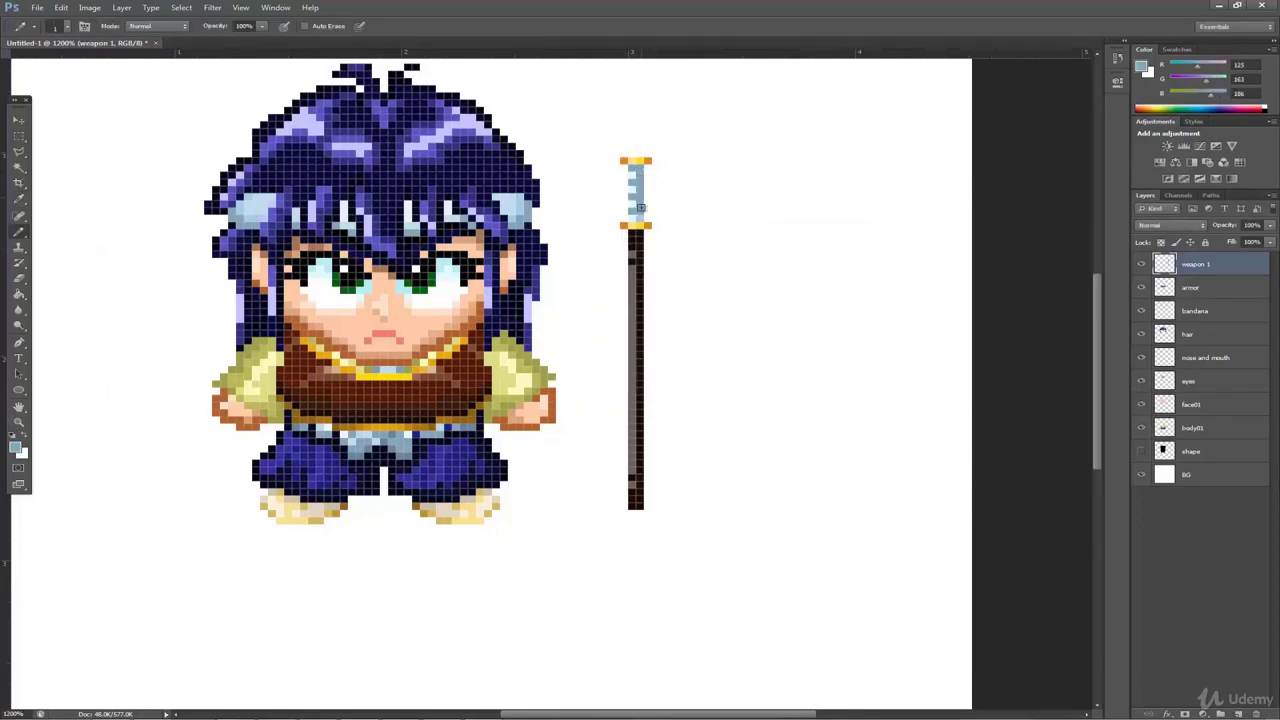
key(3)
key(7)
drag(601, 269, 568, 387)
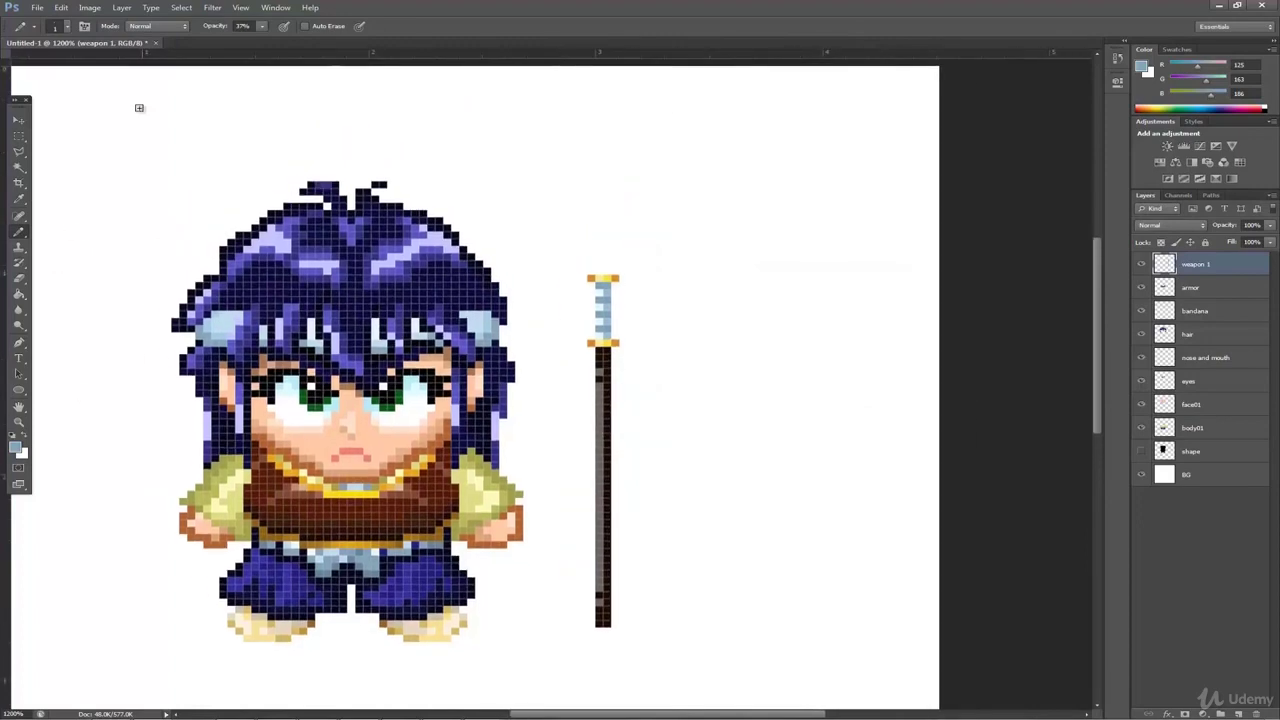
Paint a curved blade shape in the current blue above the sword's upper guard, and switch to the Eraser
mouse_move(598, 267)
mouse_down()
mouse_move(597, 193)
mouse_move(586, 195)
mouse_move(598, 181)
mouse_move(608, 271)
mouse_move(608, 146)
mouse_move(619, 160)
mouse_move(605, 195)
mouse_move(625, 148)
mouse_move(587, 213)
mouse_move(591, 165)
mouse_move(610, 190)
mouse_up()
key(e)
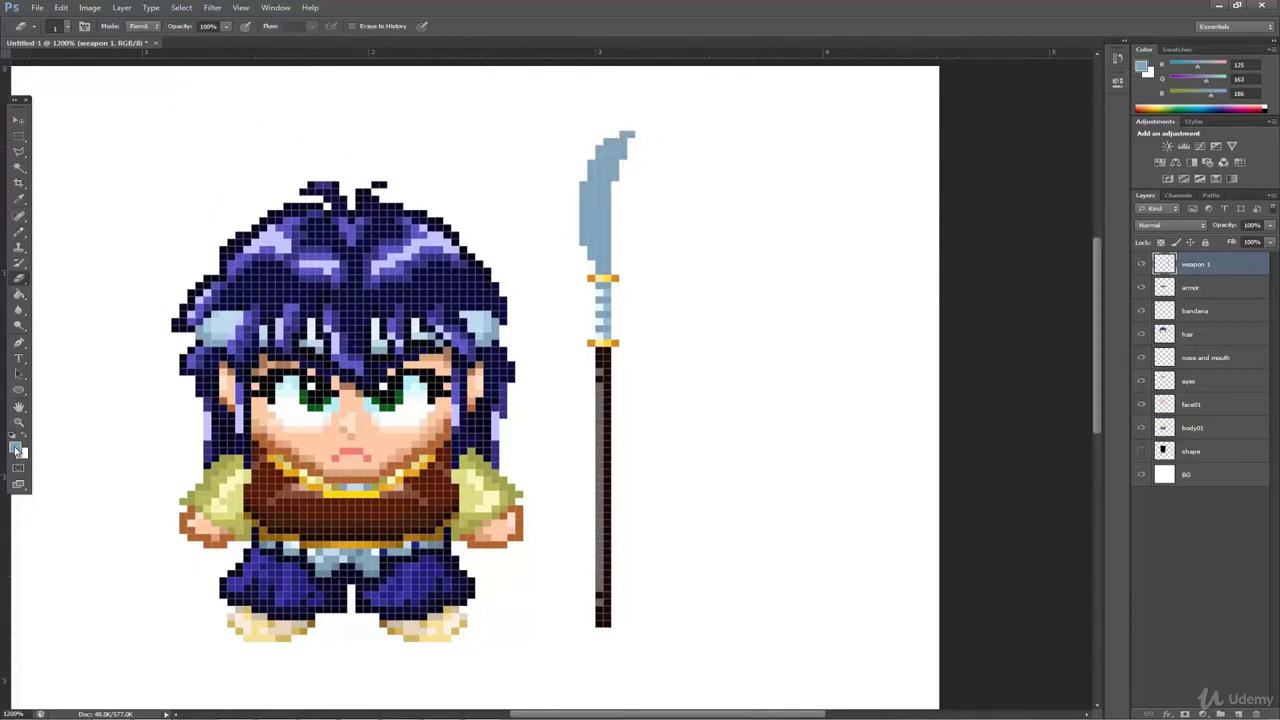
Lighten the blue, paint the blade's outer cutting edge with it, and undo the stray mark
click(15, 450)
click(634, 267)
click(922, 257)
click(15, 450)
click(636, 278)
click(908, 260)
mouse_move(583, 186)
mouse_down()
mouse_move(584, 240)
mouse_move(589, 177)
mouse_move(618, 142)
mouse_move(587, 246)
mouse_move(593, 187)
mouse_move(592, 257)
mouse_up()
click(18, 230)
click(60, 245)
key(ctrl+z)
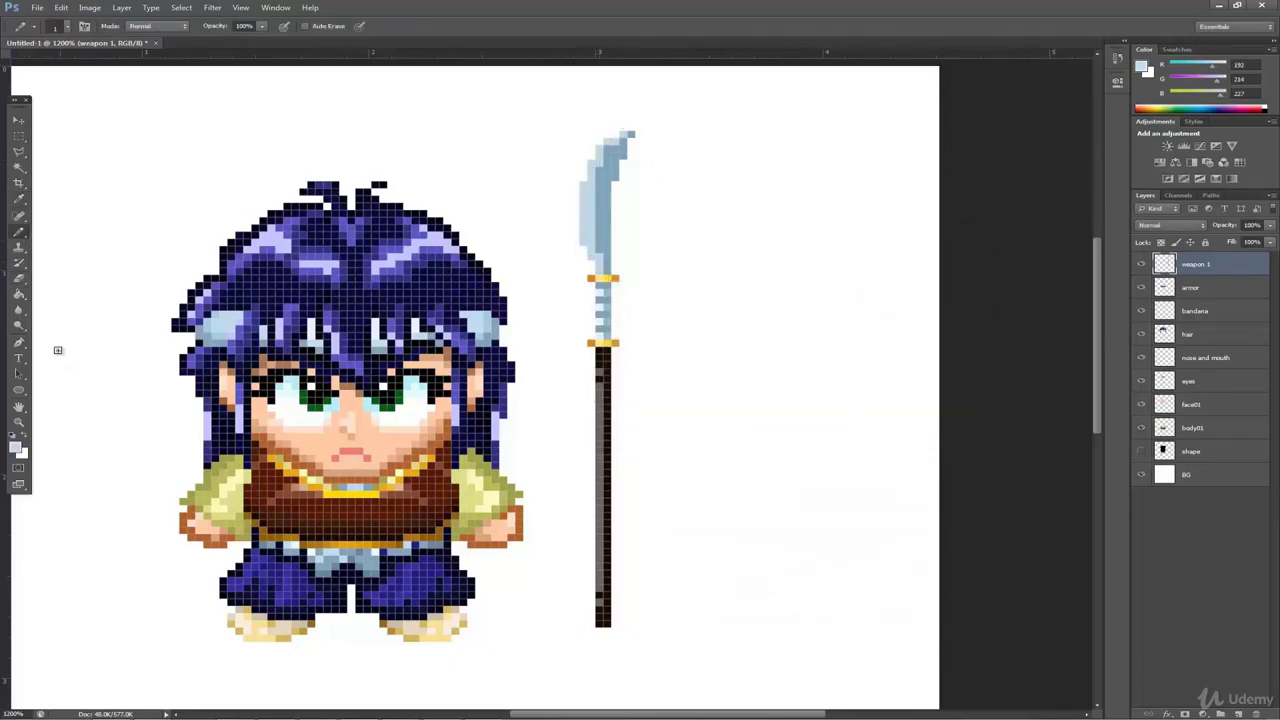
Lighten the colour to a very pale blue, RGB 219, 236, 246, and highlight the middle of the blade's cutting edge
click(15, 449)
click(631, 268)
click(922, 257)
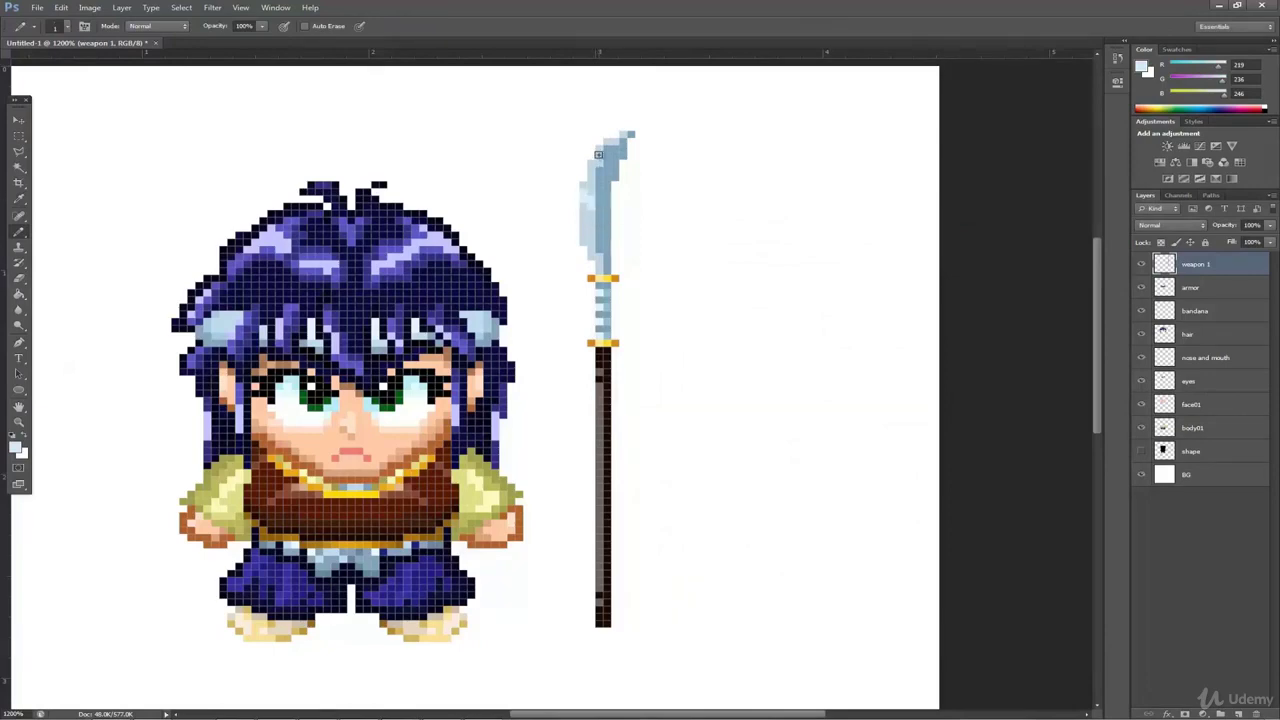
Sample the blade's blue, darken it to RGB 101, 138, 160, shade the blade's back edge, and lower the Pencil opacity to 30%
click(18, 199)
click(606, 240)
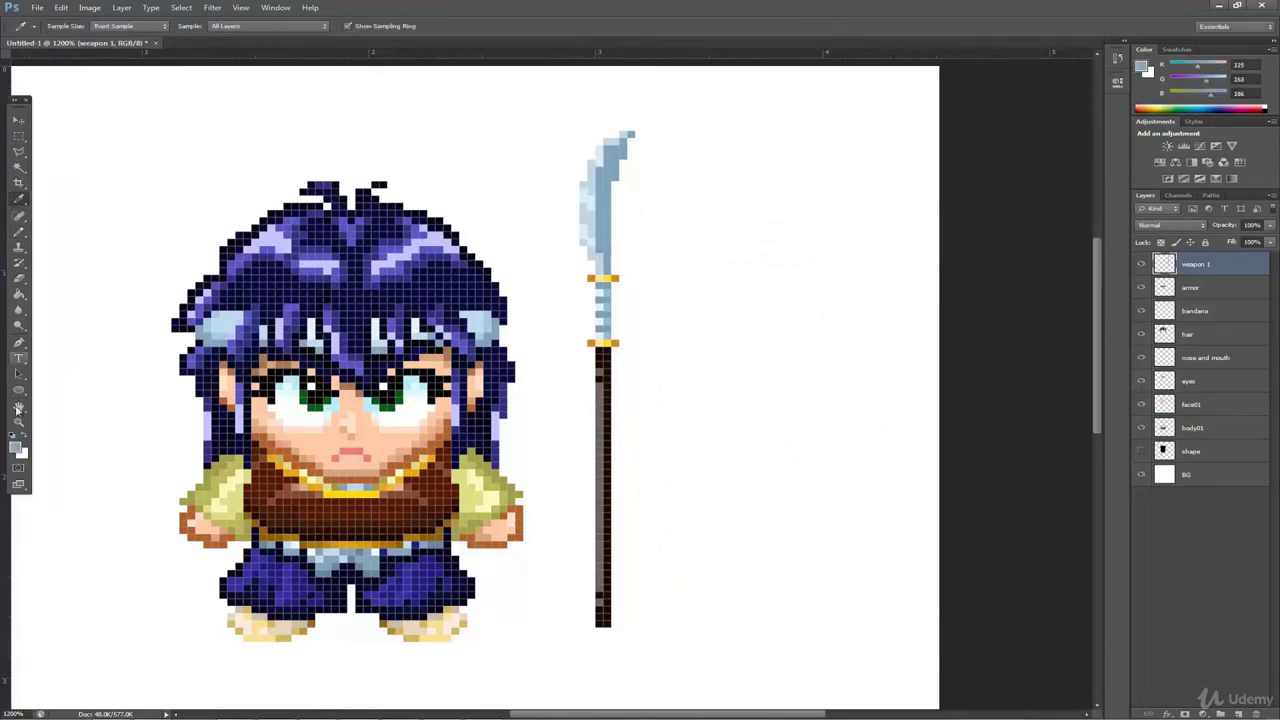
click(15, 448)
click(673, 319)
click(922, 257)
click(18, 232)
drag(607, 272, 608, 257)
drag(626, 160, 616, 179)
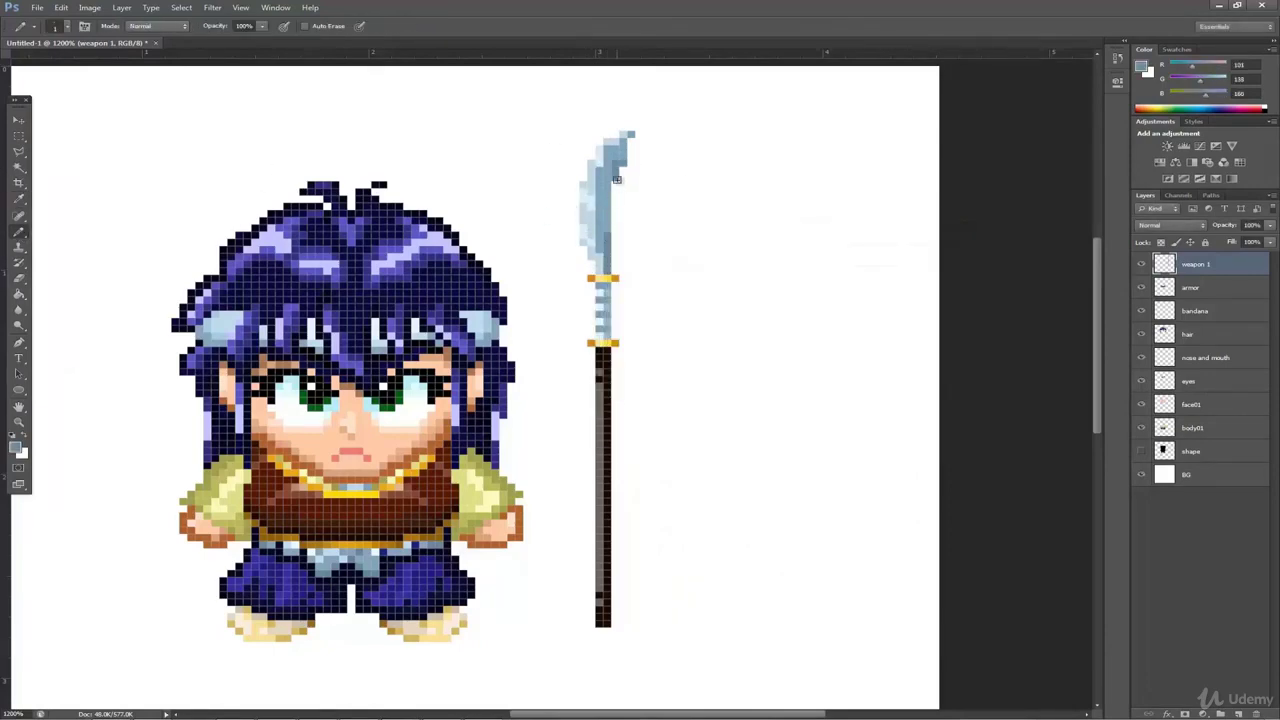
key(3)
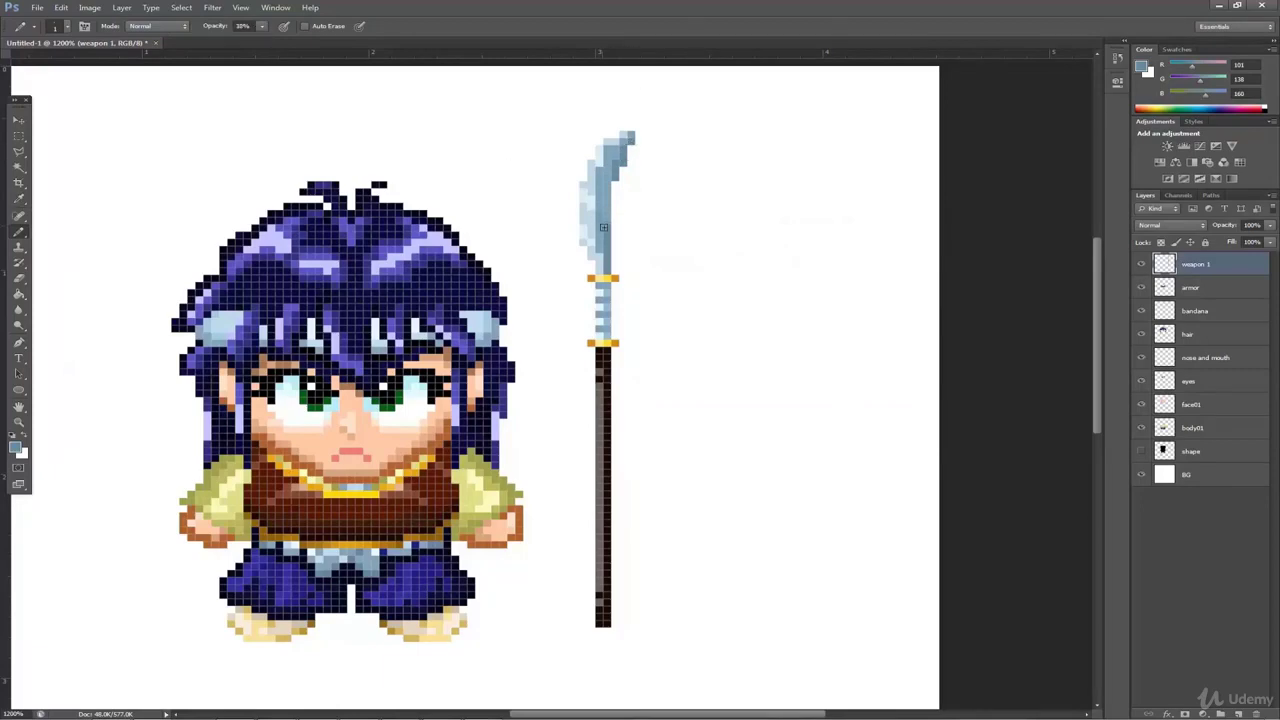